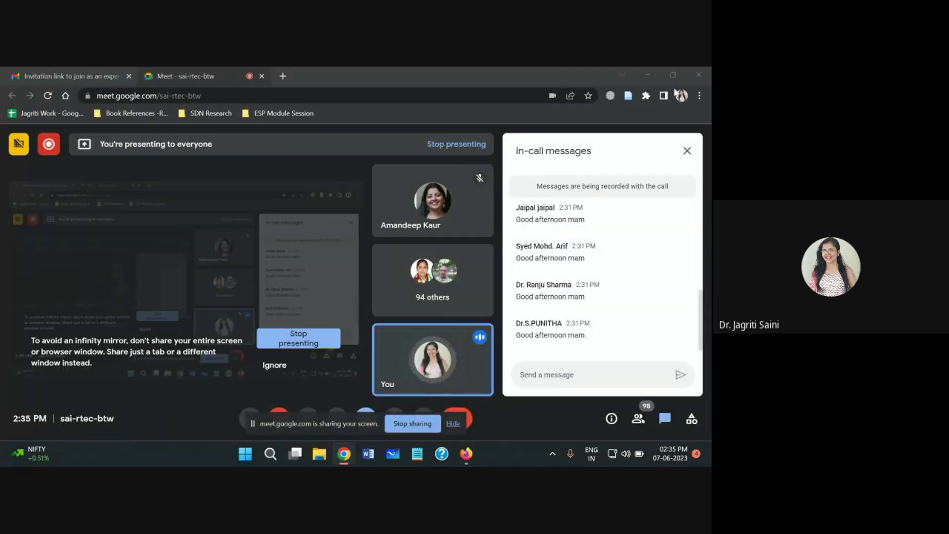
Close the in-call messages, hide the screen-sharing notice and turn on the camera in the Google Meet call
click(687, 151)
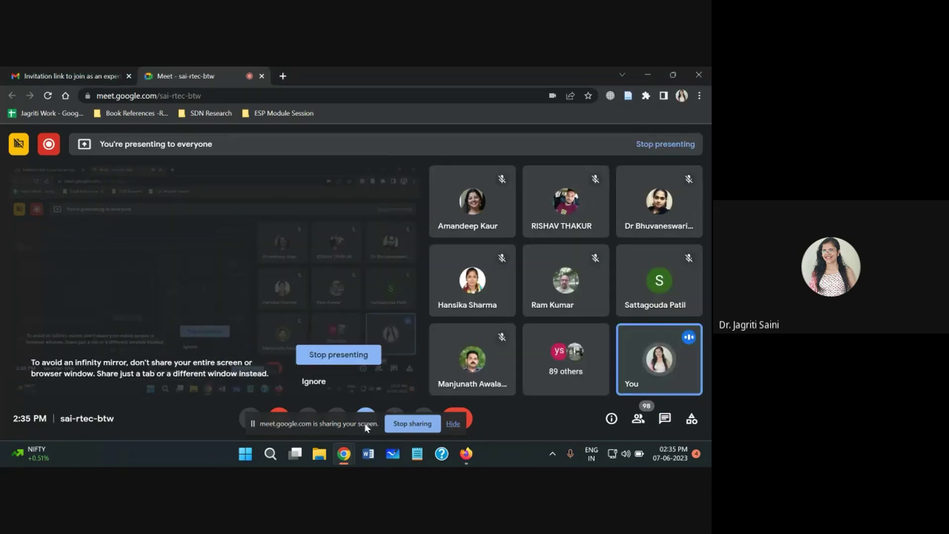
click(453, 425)
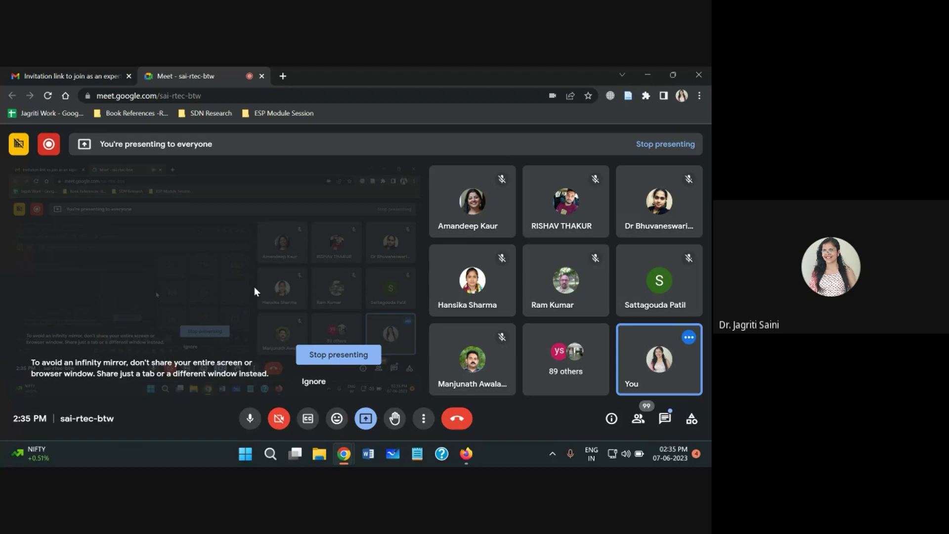
click(279, 420)
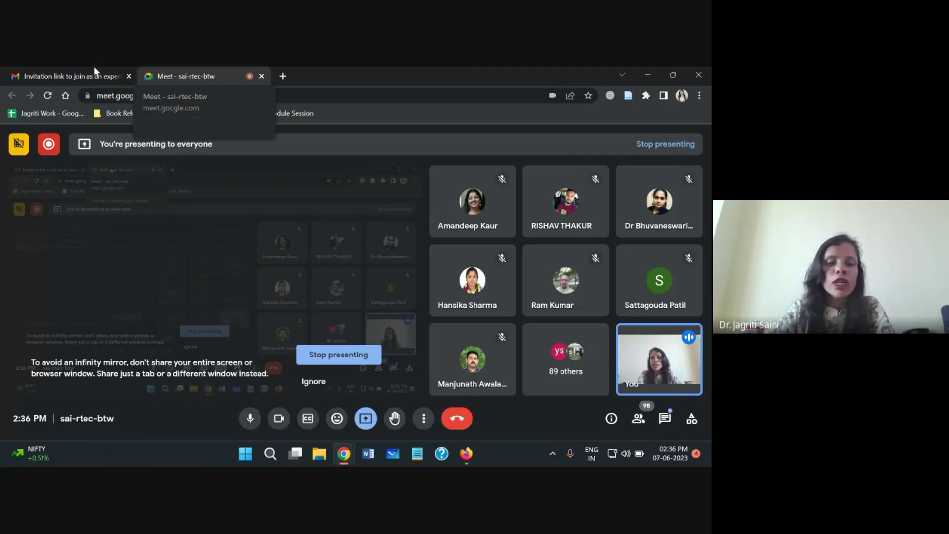
Switch to Gmail and look through its list of Google apps to locate Classroom
click(82, 74)
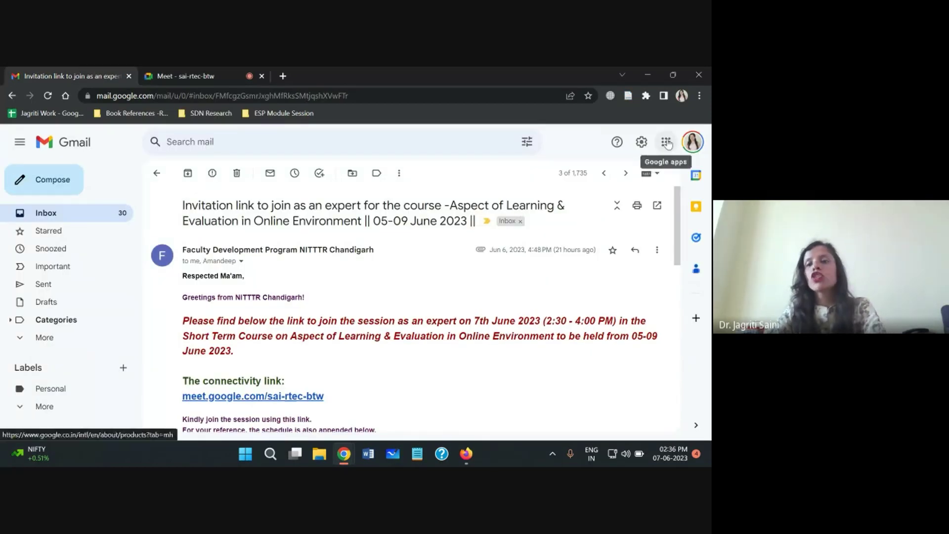
click(667, 144)
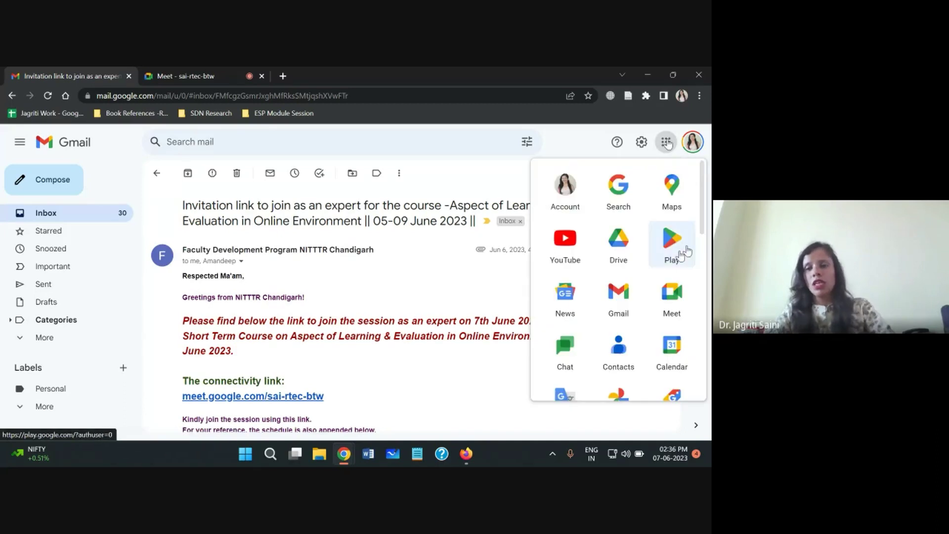
drag(705, 221, 701, 275)
scroll(546, 250, down, 5)
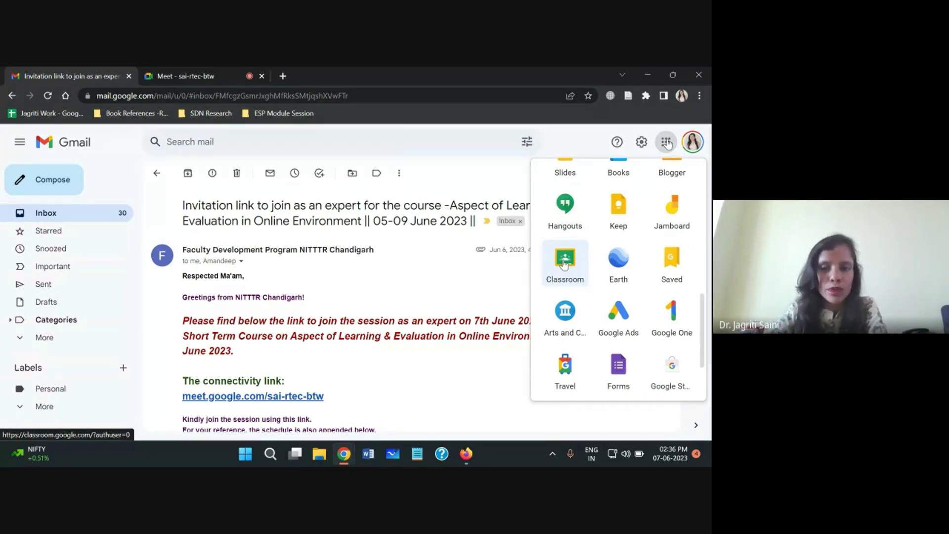
Search Google for "google classrooms" in a new browser tab and open the Classroom Management Tools & Resources result in another tab
click(283, 76)
text(go)
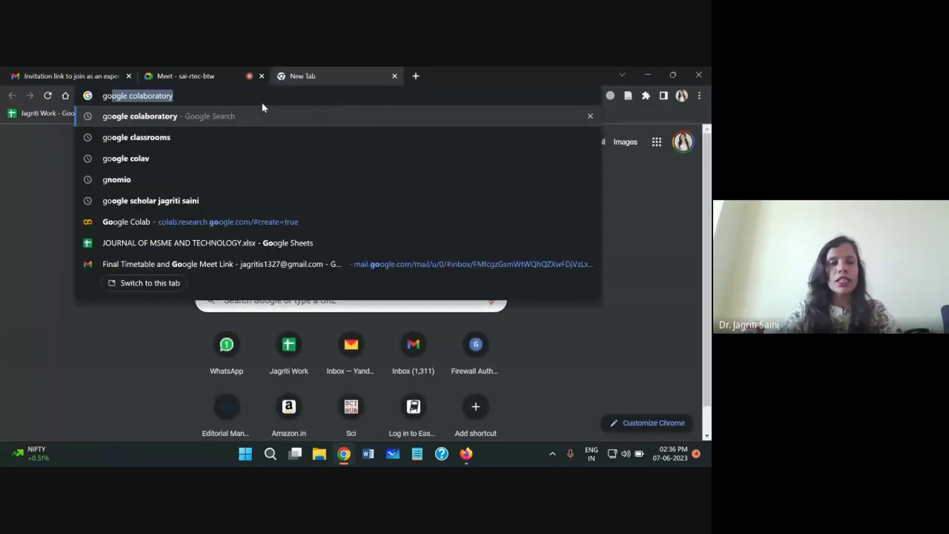
text(ogle classroom)
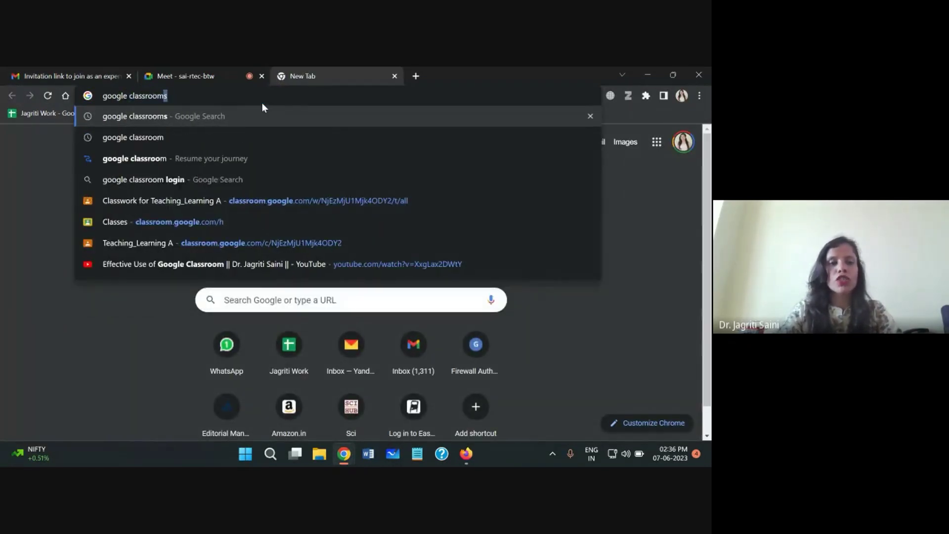
key(Return)
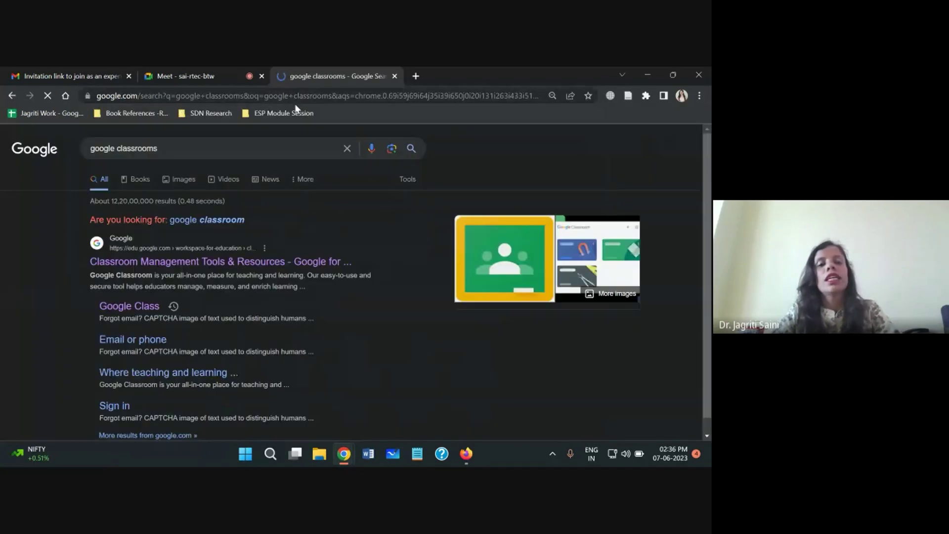
right_click(180, 258)
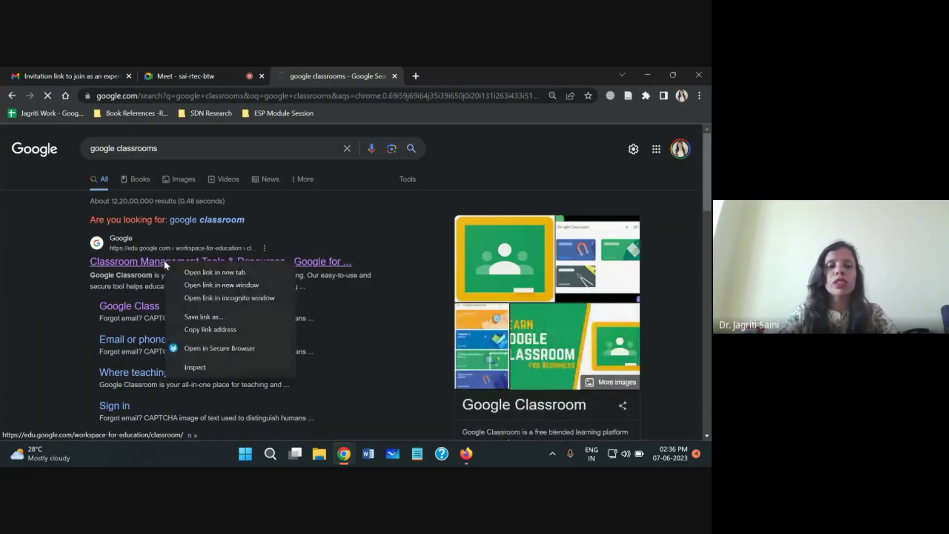
click(183, 271)
click(483, 71)
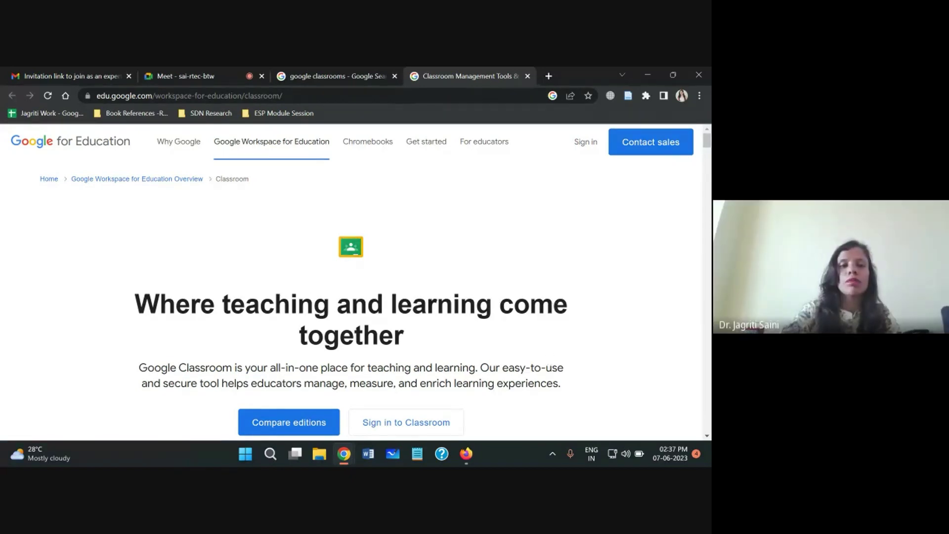
Sign in to Google Classroom from the Google for Education page
scroll(554, 307, down, 4)
scroll(341, 206, up, 4)
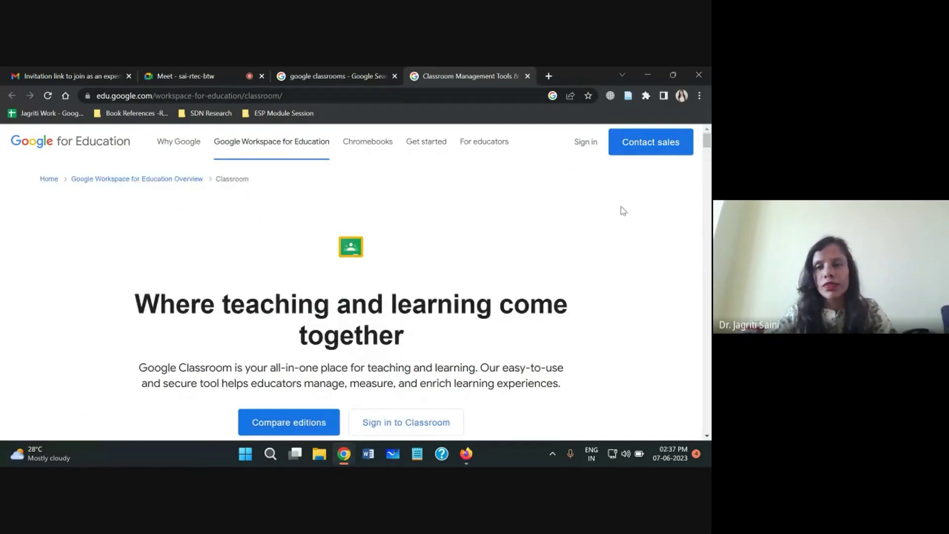
click(581, 145)
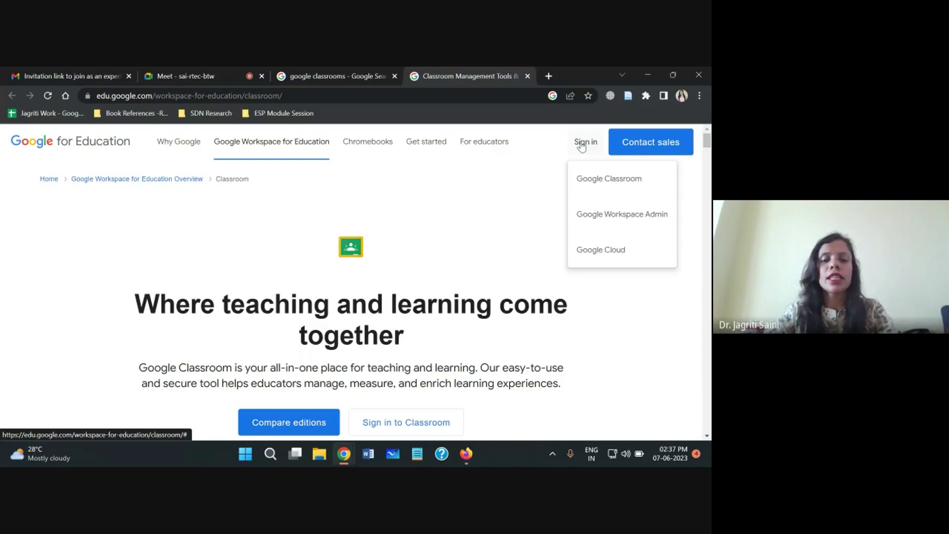
click(601, 187)
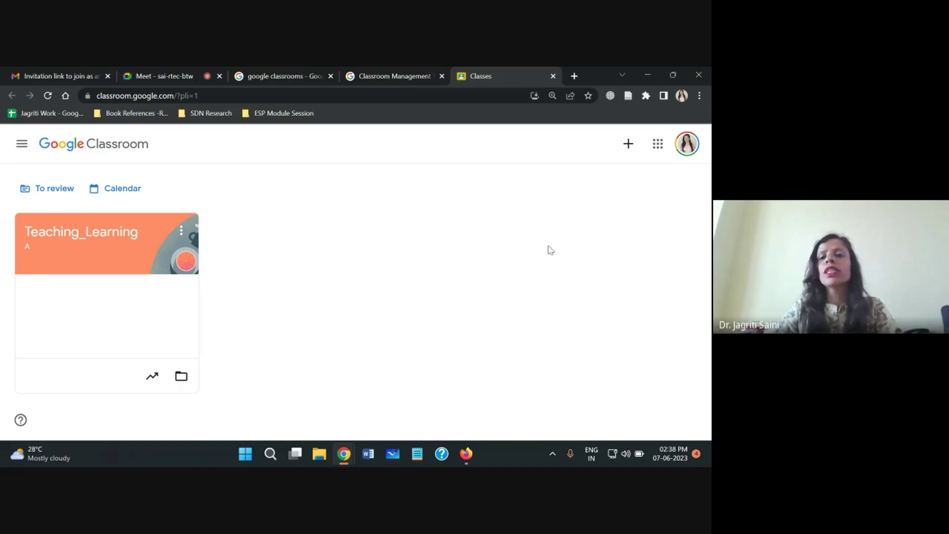
Check where a class can be joined or created, including in the second account's Classroom in Firefox, and return to Chrome
click(630, 148)
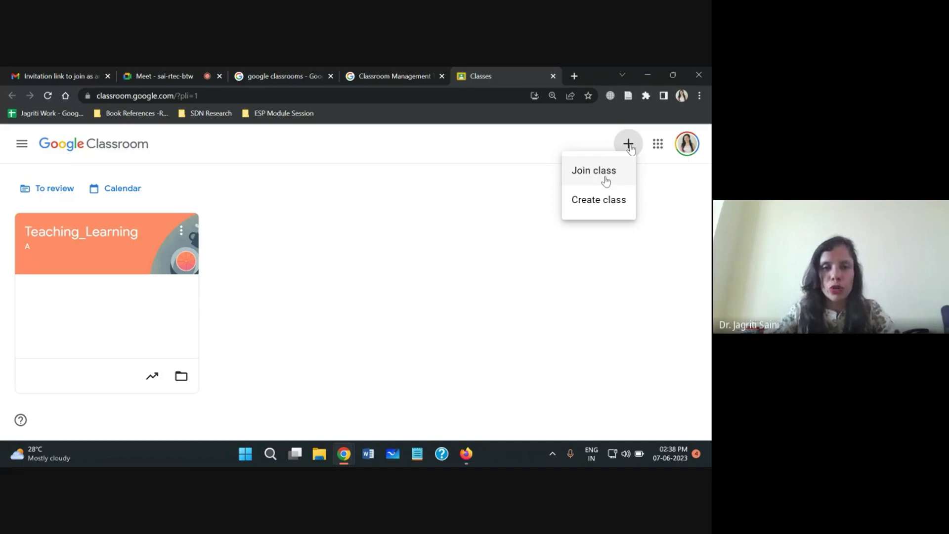
click(436, 248)
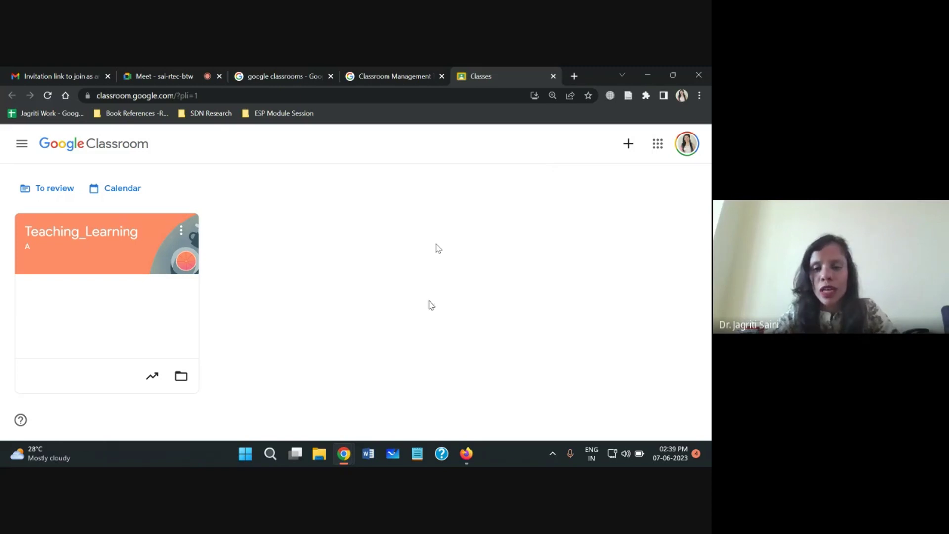
click(466, 454)
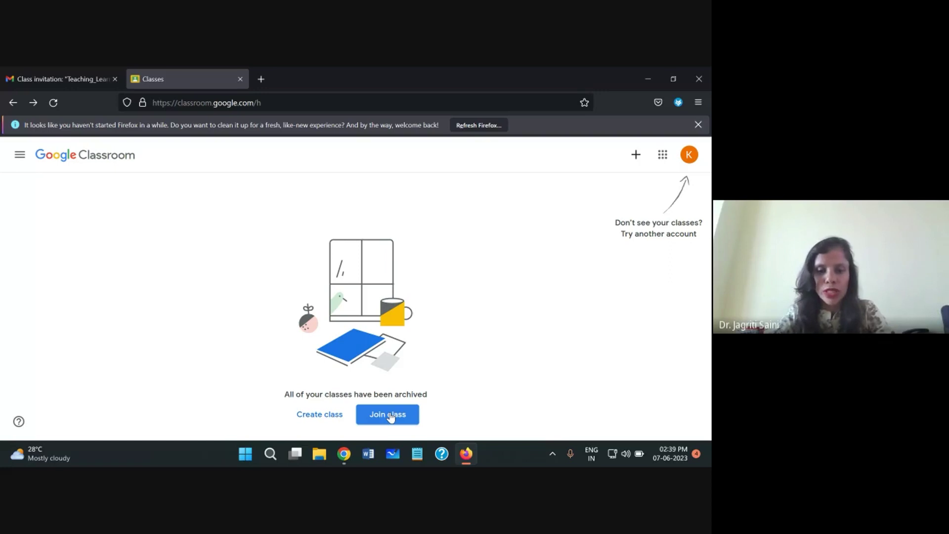
click(648, 75)
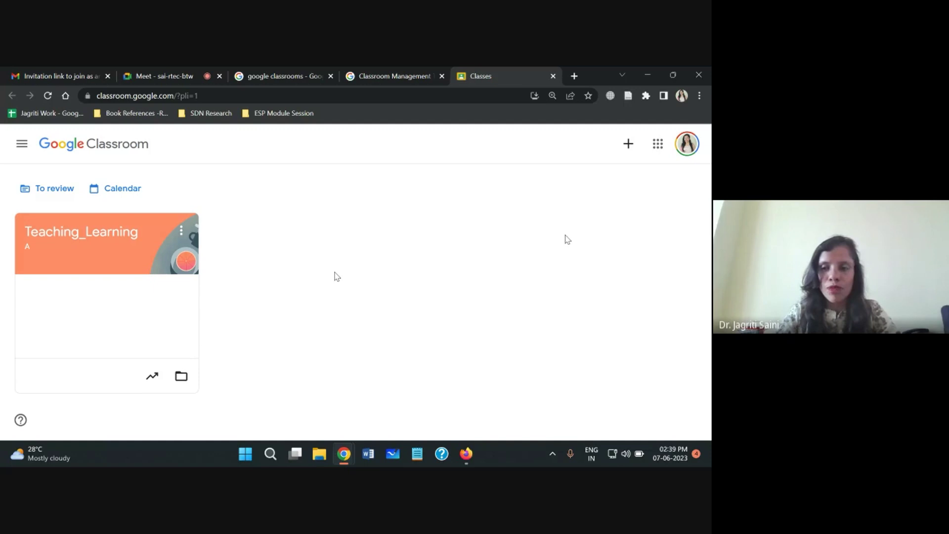
Start creating a new class named "Short Term Course" with section A
click(628, 152)
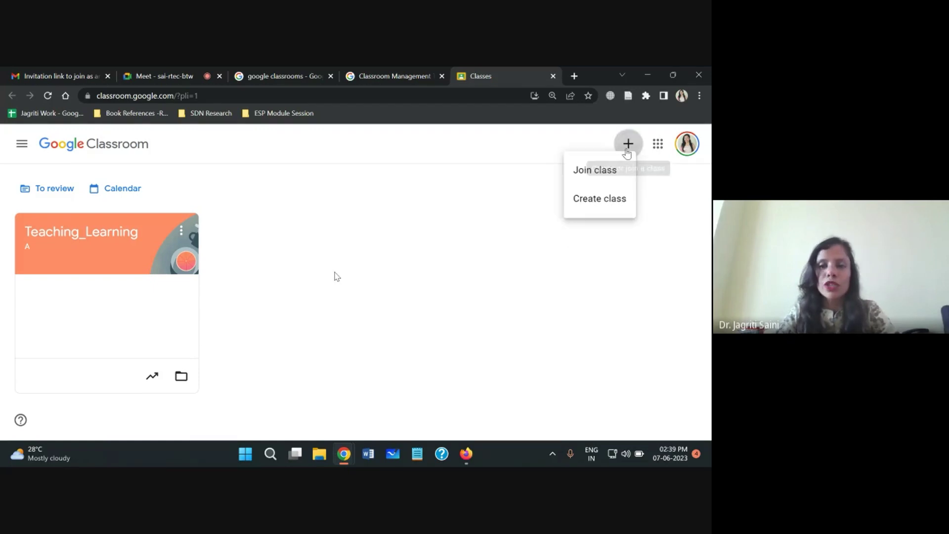
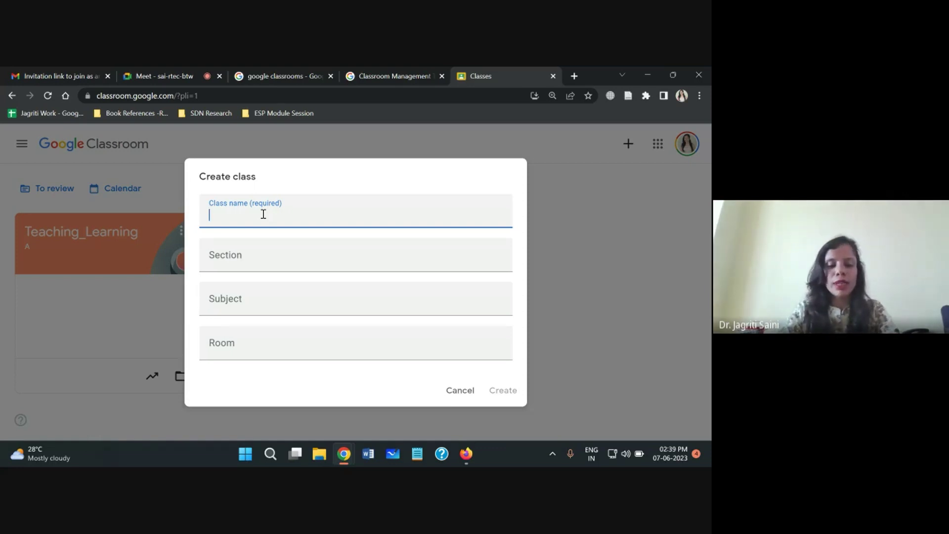
text(Short Term Course)
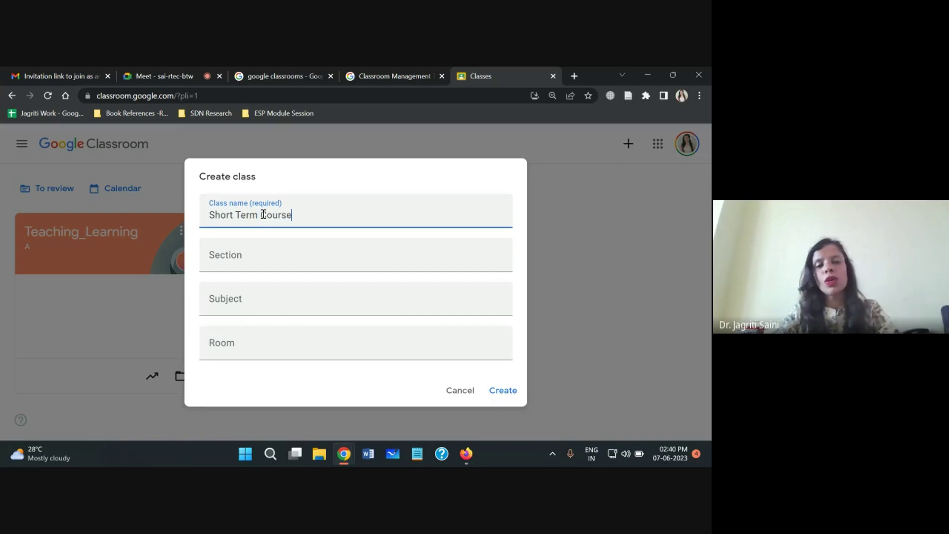
click(259, 252)
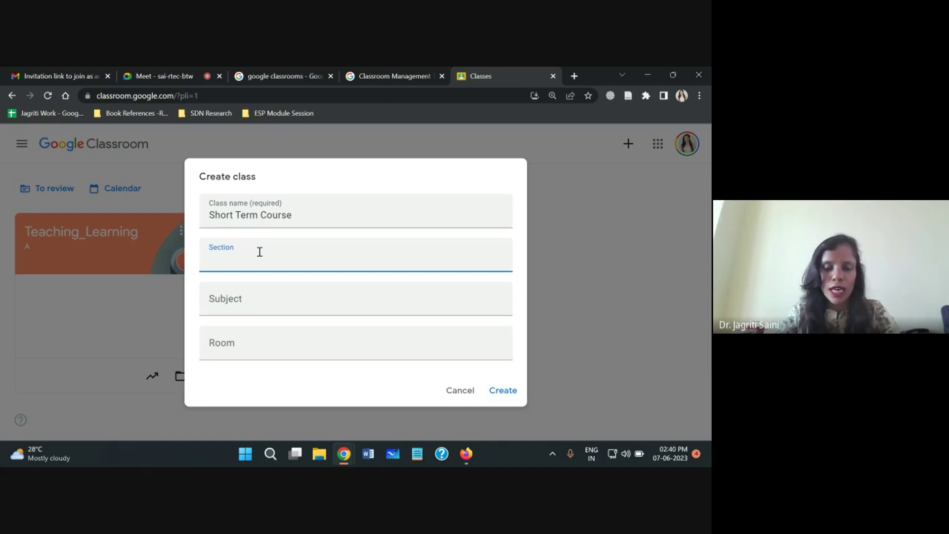
text(A)
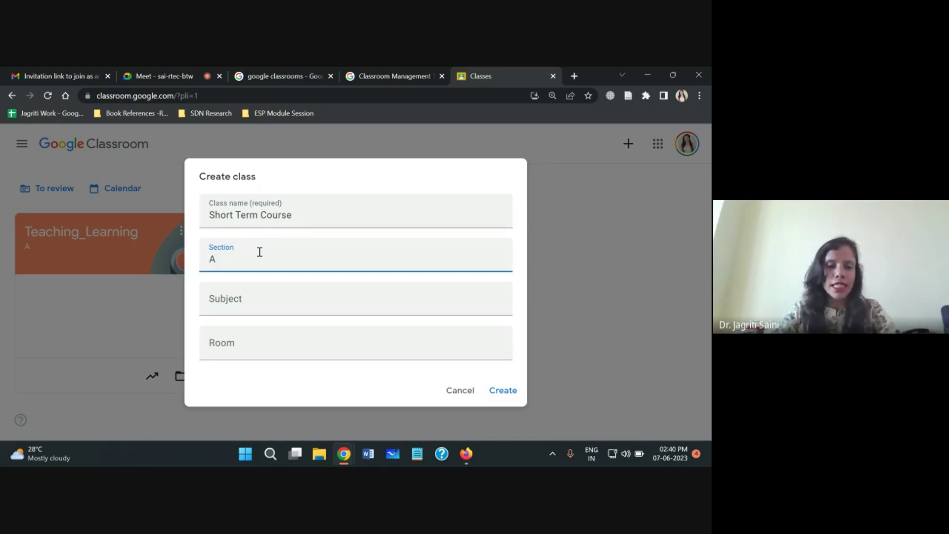
Enter "Google Classroom" as the subject of the new class
click(239, 296)
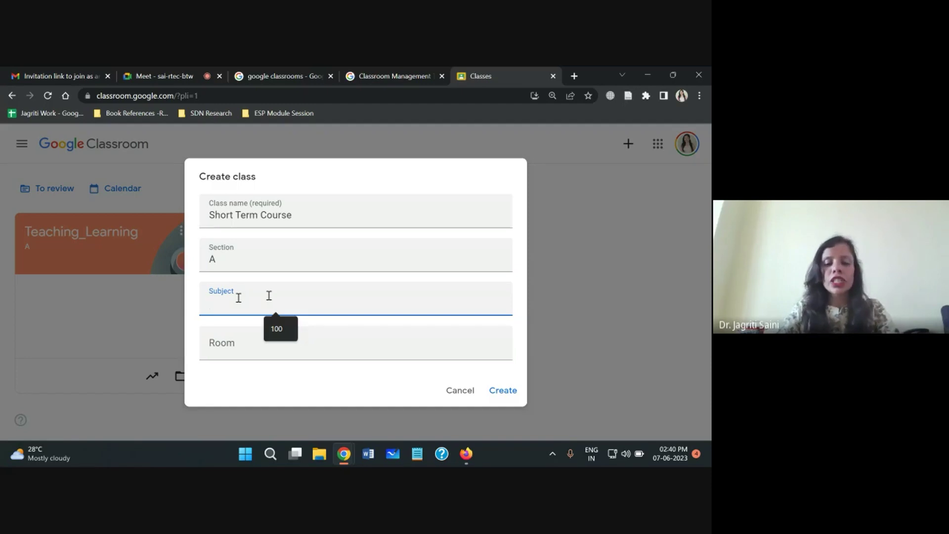
text(Glass)
key(BackSpace)
key(BackSpace)
key(BackSpace)
key(BackSpace)
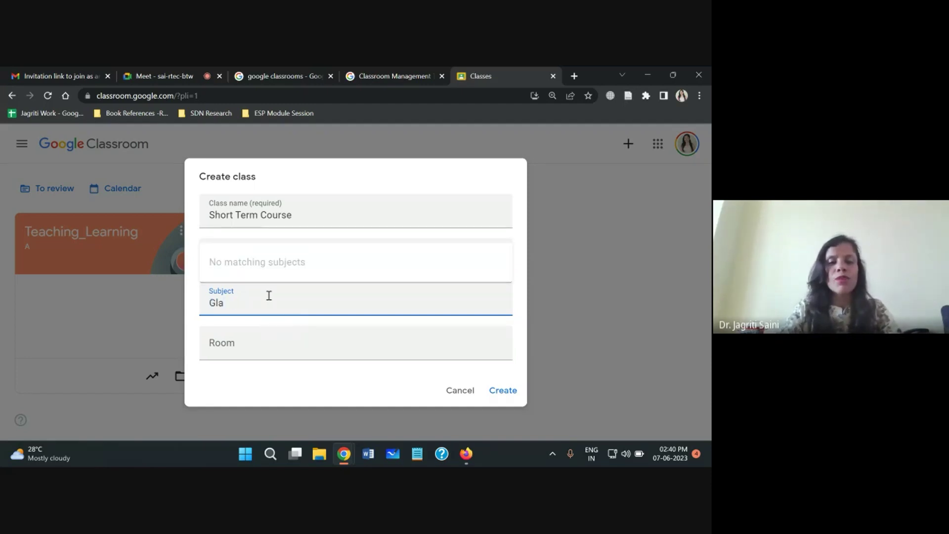
key(BackSpace)
text(Classroom)
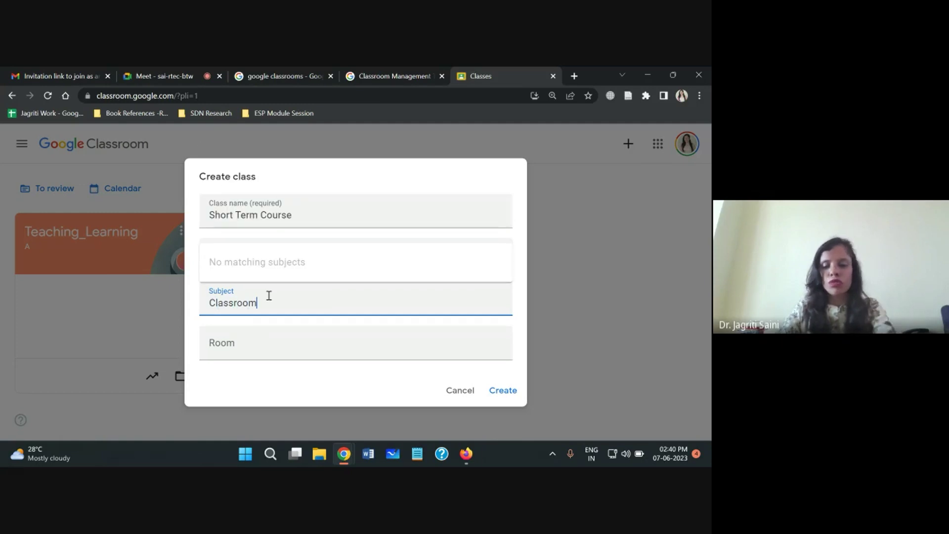
key(Home)
text(Google)
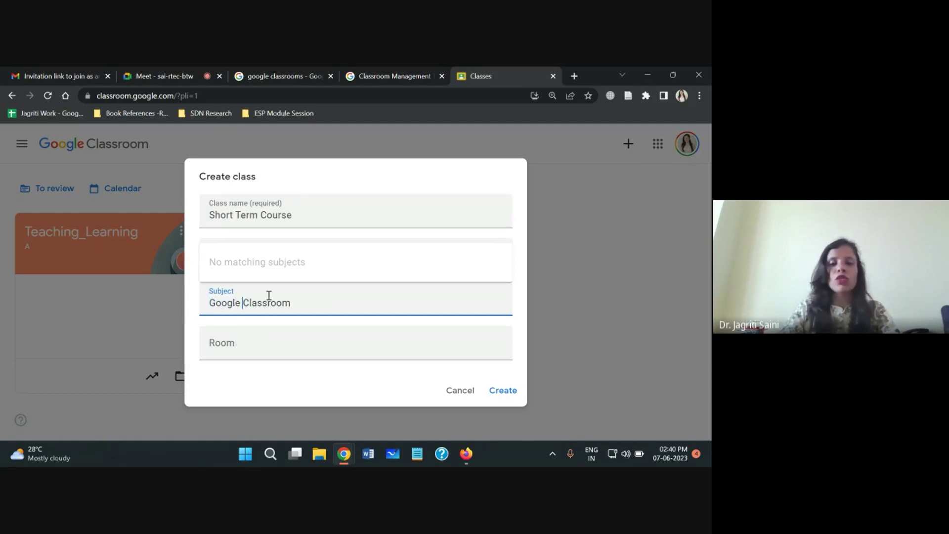
Set the room to 208 and create the class
click(262, 343)
text(208)
click(300, 385)
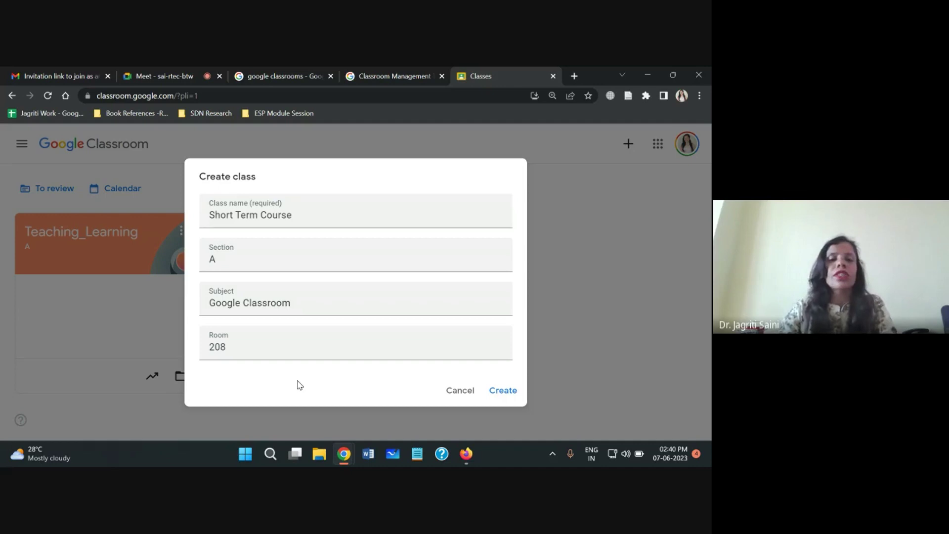
click(497, 391)
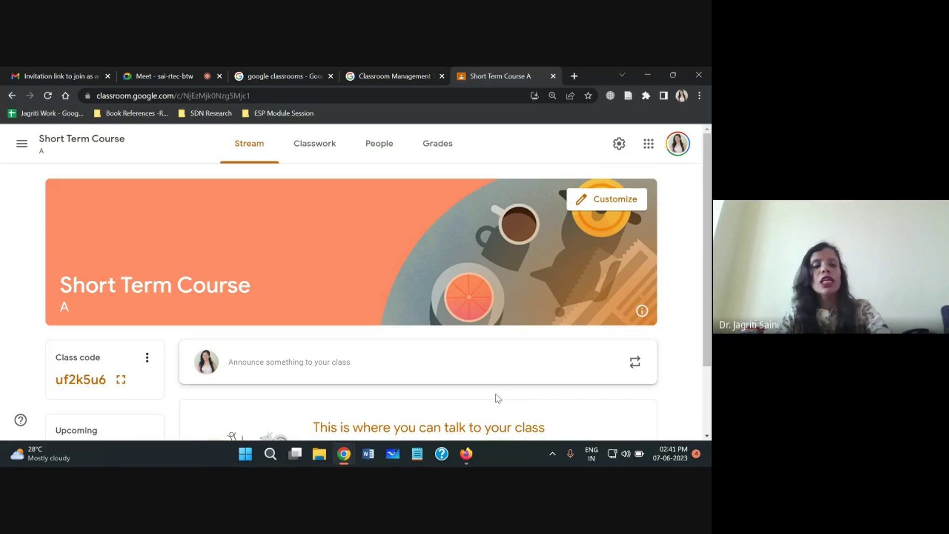
scroll(498, 399, down, 2)
scroll(498, 398, up, 2)
key(F5)
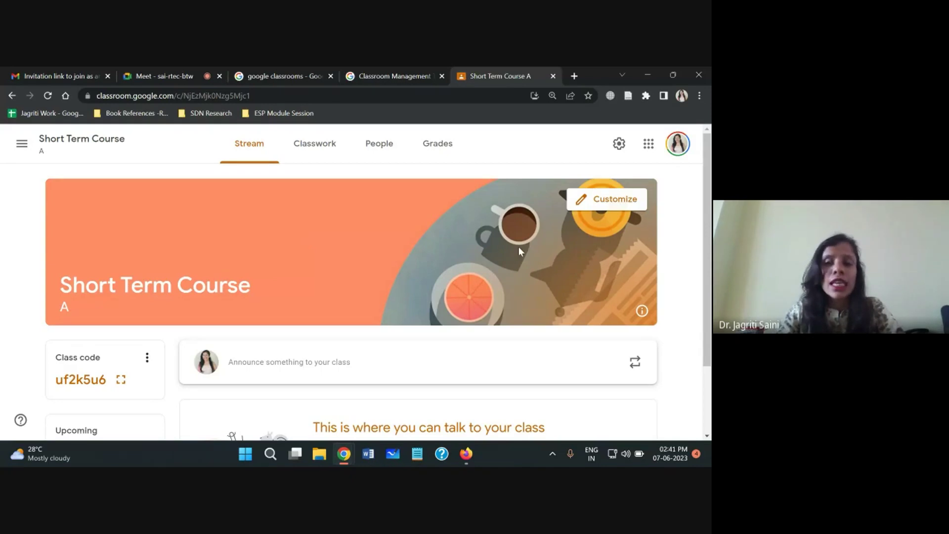
Change the class header image to the red popcorn picture from the Arts themes and save the appearance
click(617, 203)
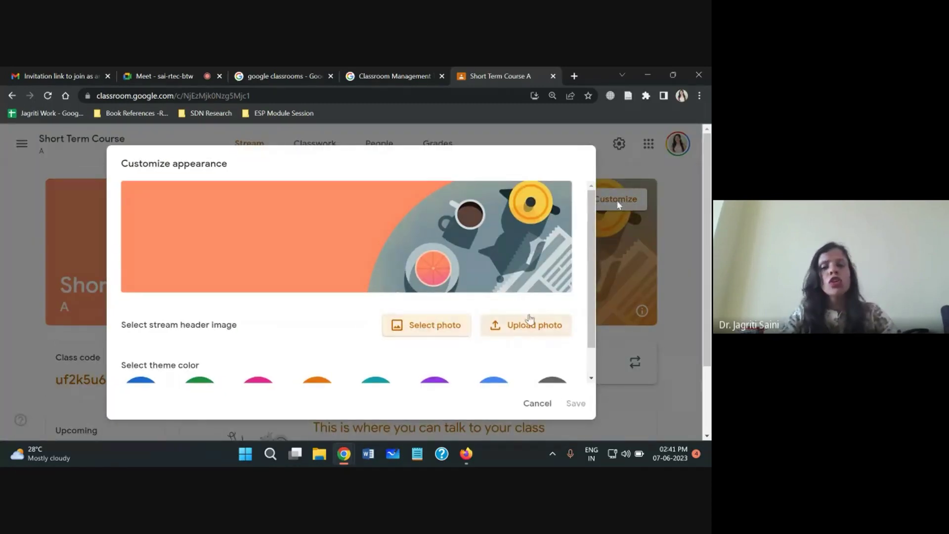
scroll(341, 348, down, 1)
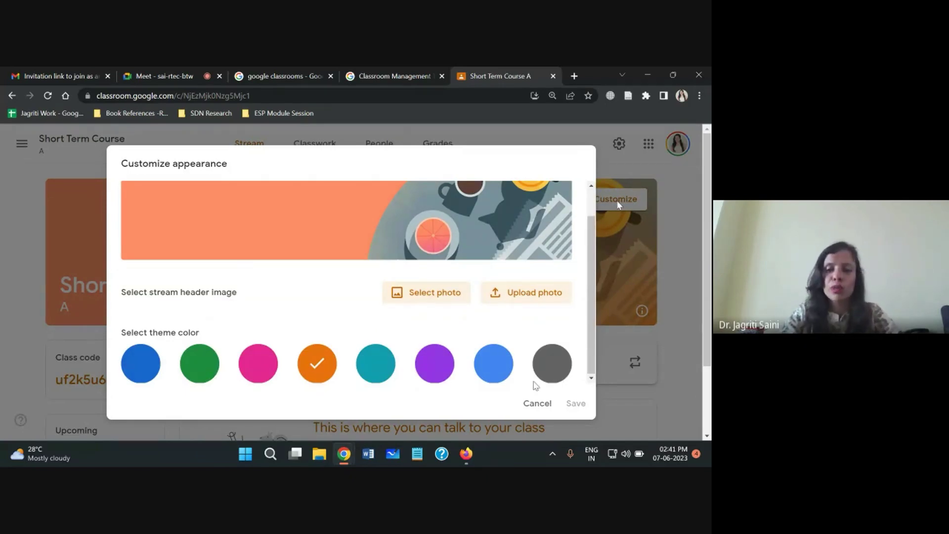
scroll(584, 274, up, 1)
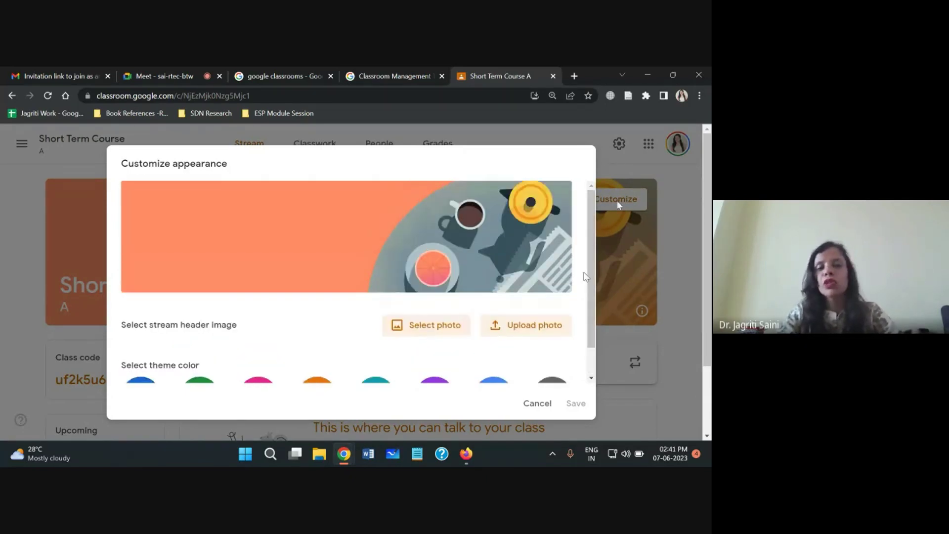
click(433, 326)
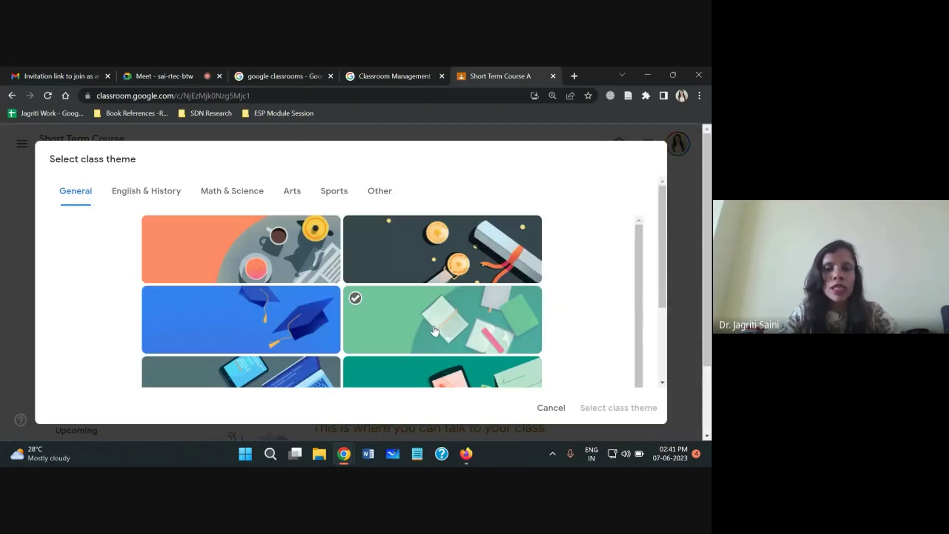
scroll(661, 247, down, 3)
scroll(657, 237, up, 3)
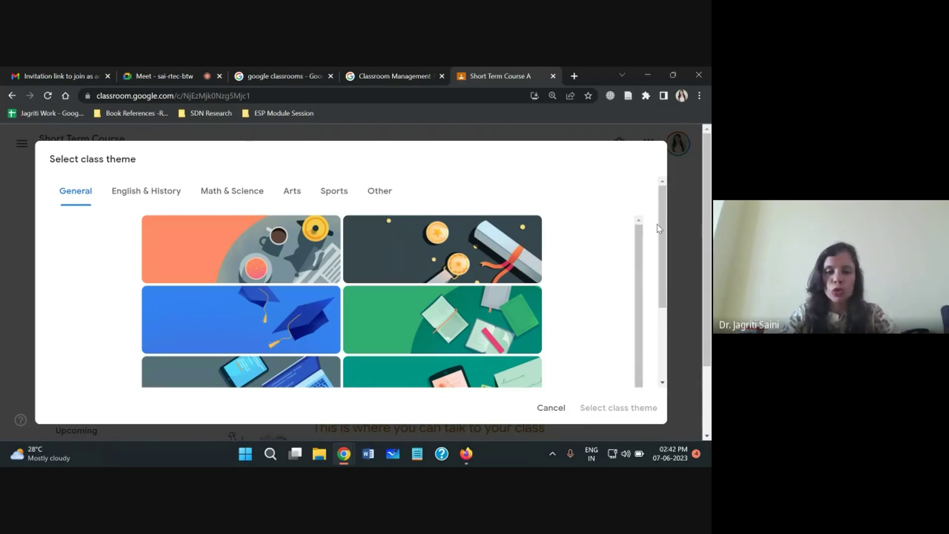
click(293, 201)
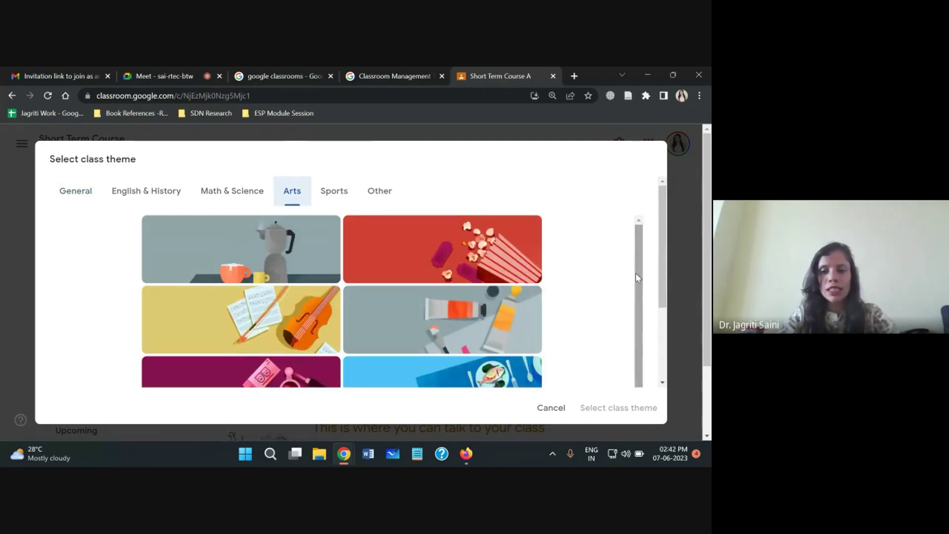
click(435, 250)
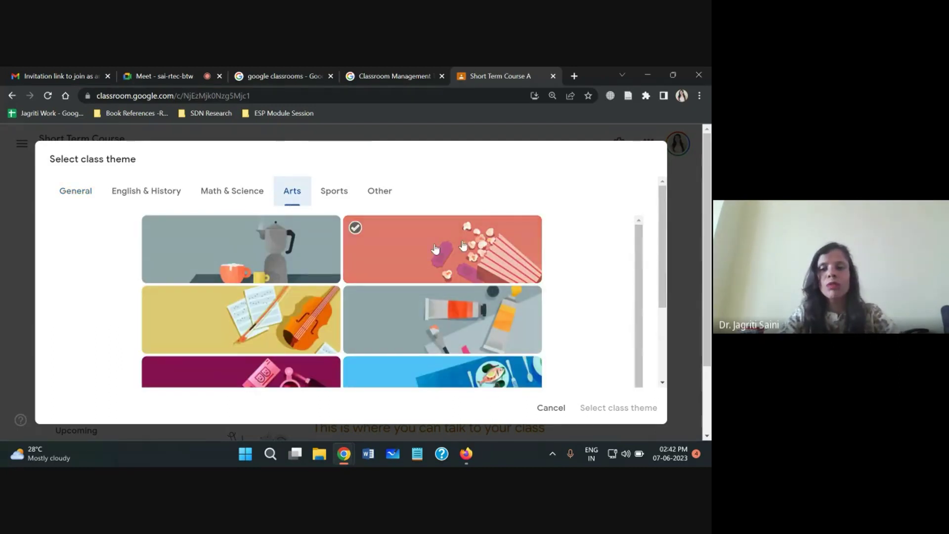
click(626, 416)
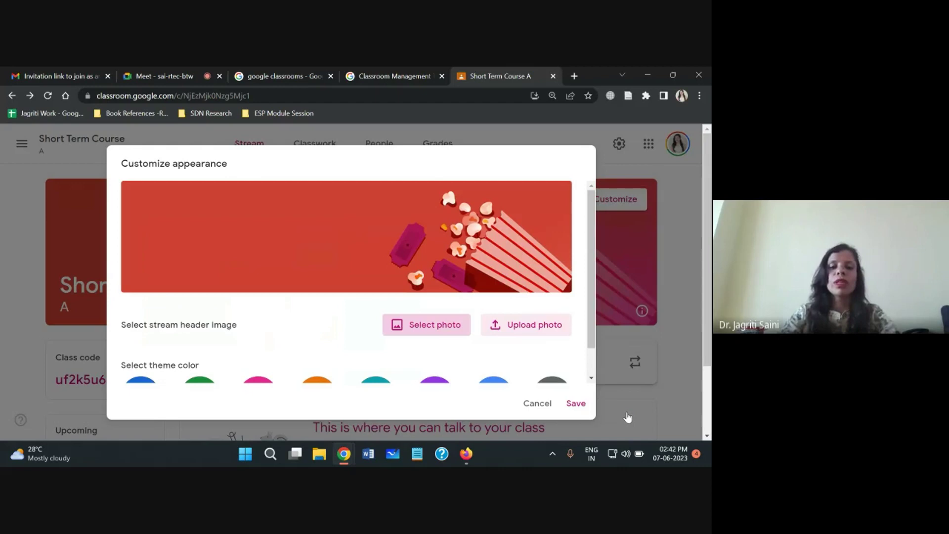
click(575, 404)
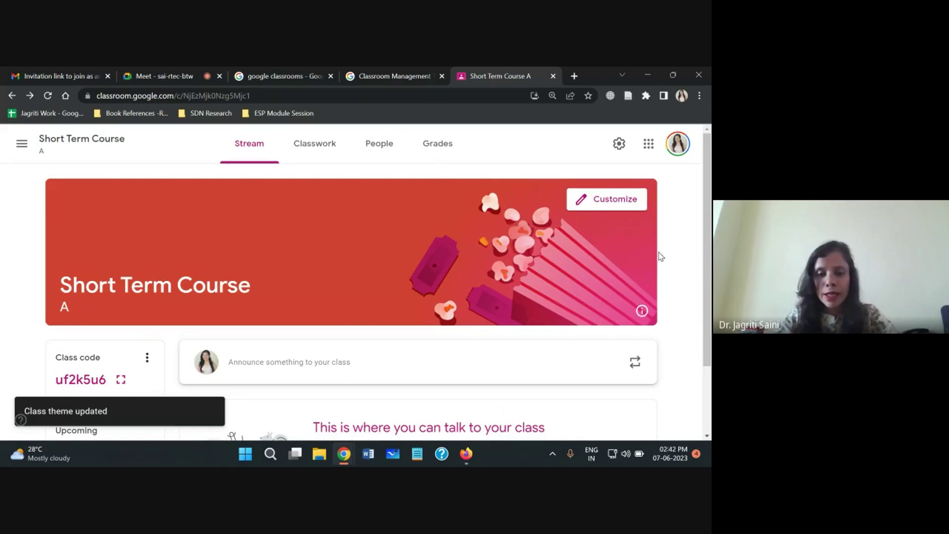
Display the class code of Short Term Course in its enlarged view
drag(706, 296, 706, 391)
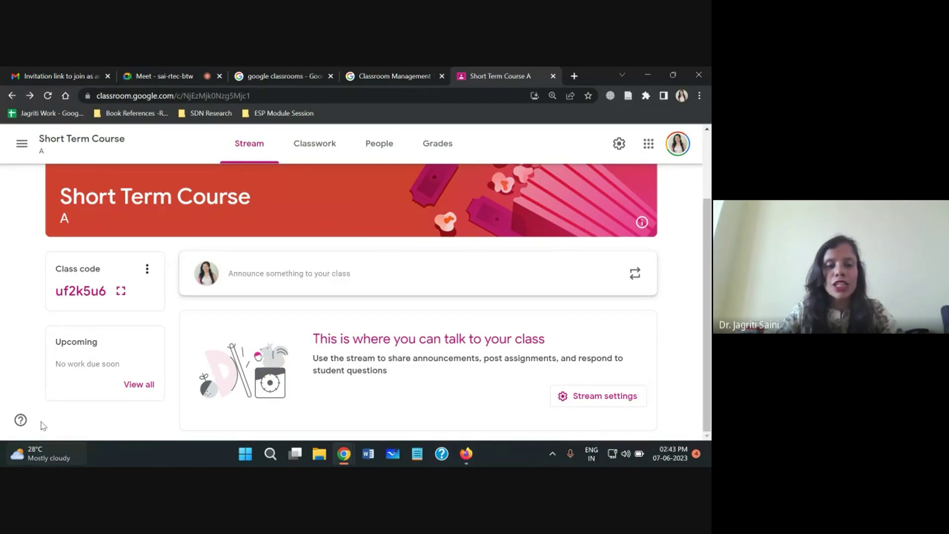
click(120, 294)
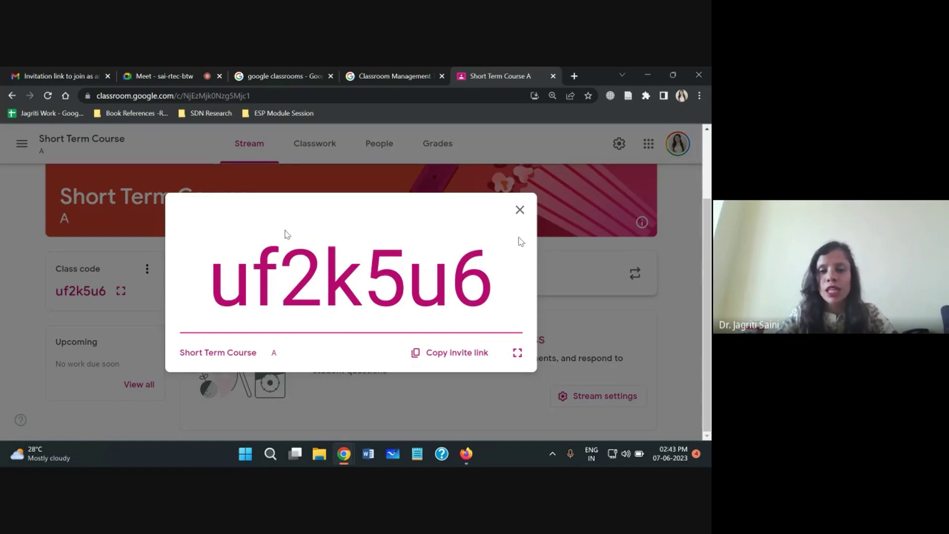
click(520, 210)
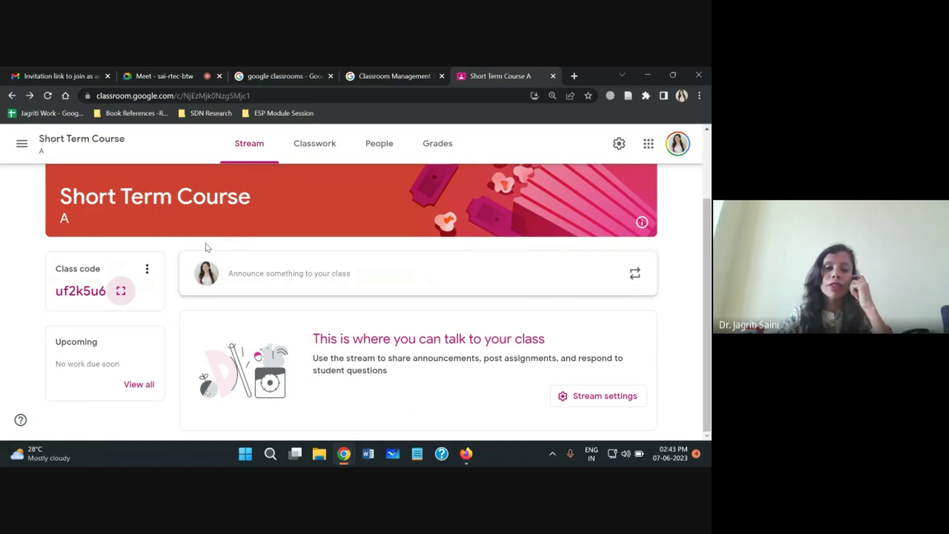
click(121, 292)
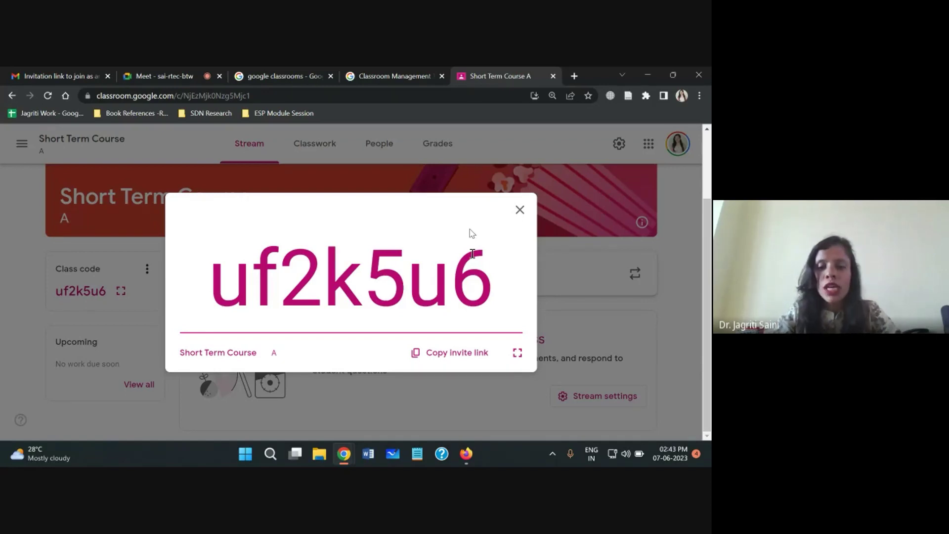
Check where a student enters the class code in the second account's Join class form in Firefox, and return to Chrome
click(467, 454)
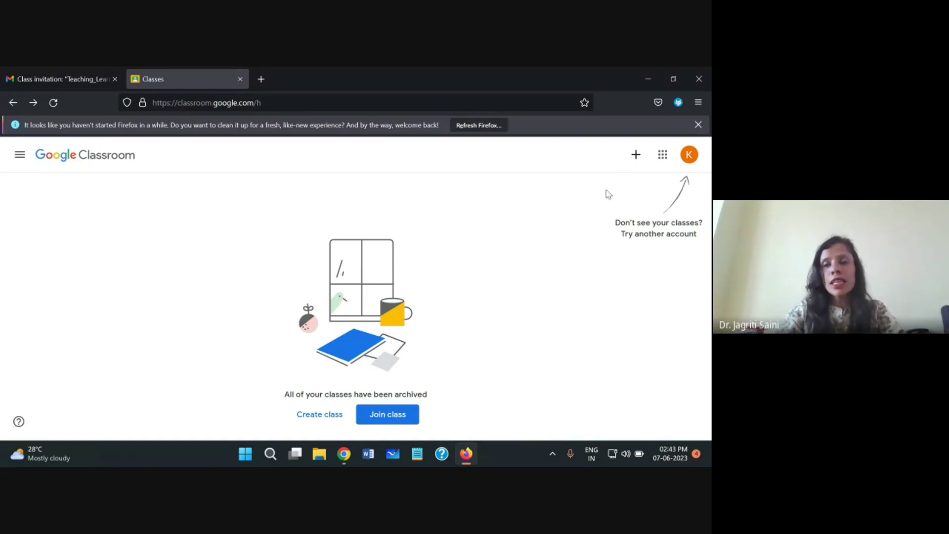
click(633, 157)
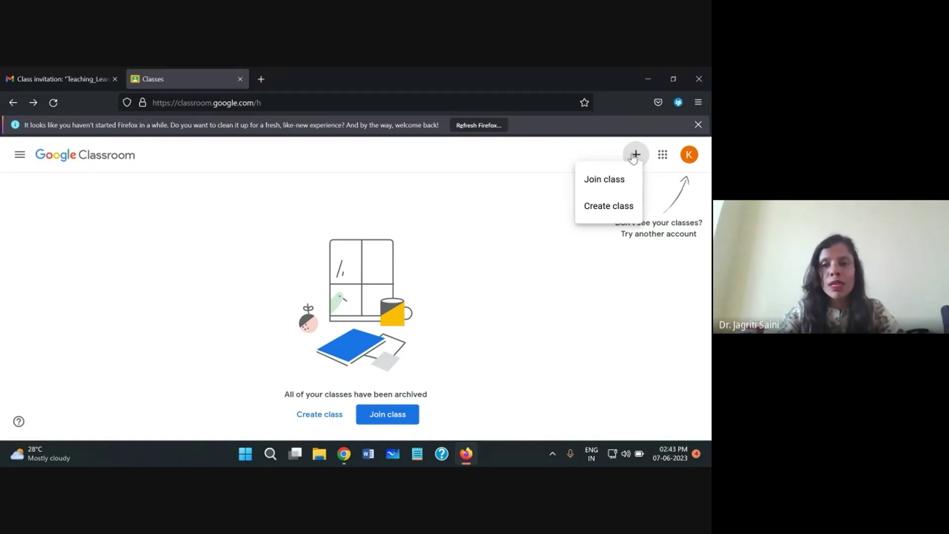
click(605, 182)
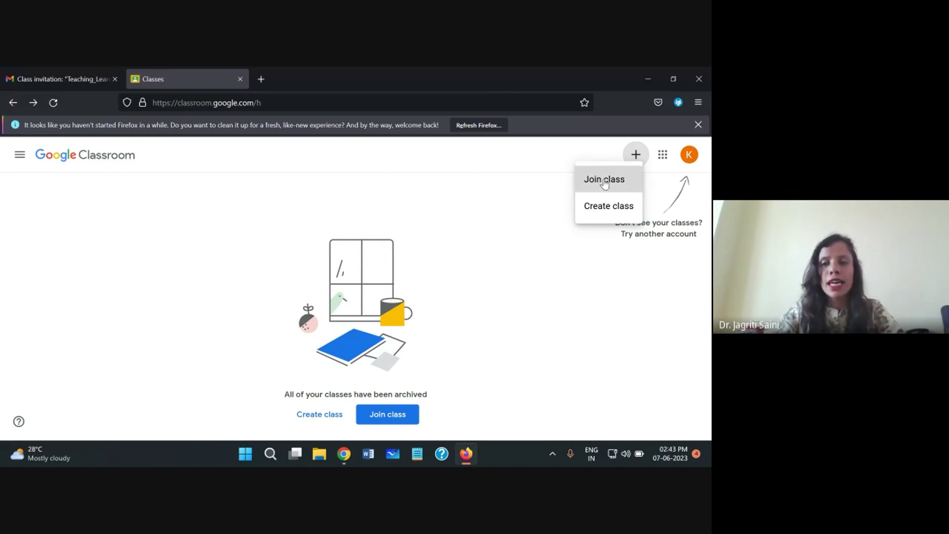
click(261, 331)
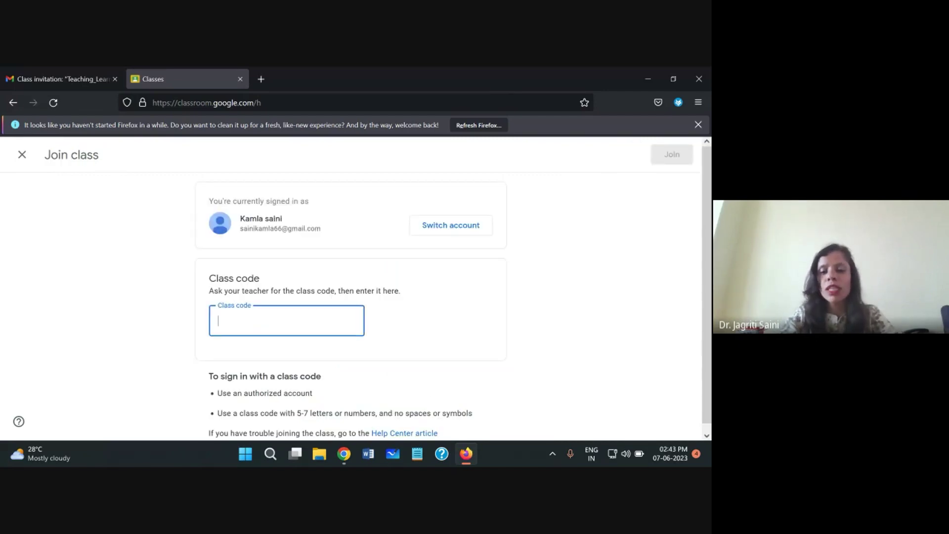
mouse_move(351, 456)
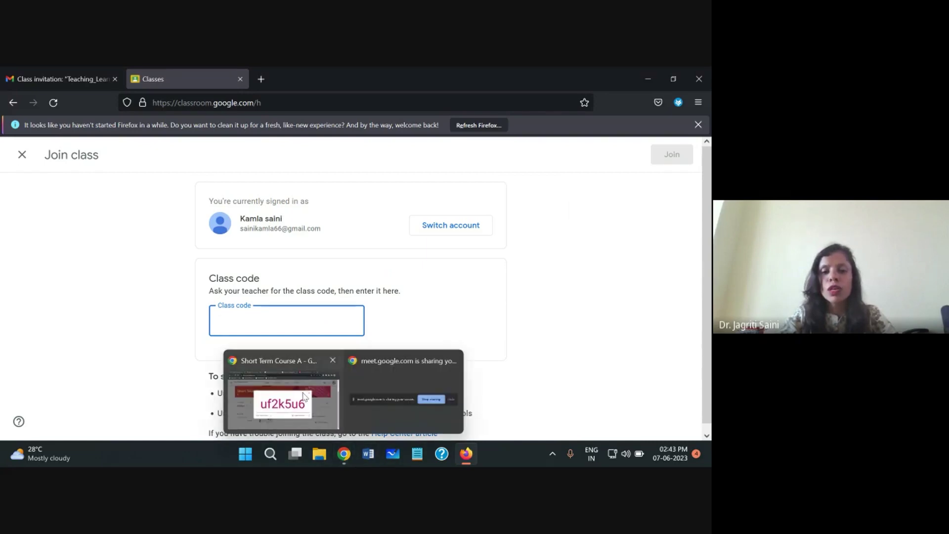
click(322, 403)
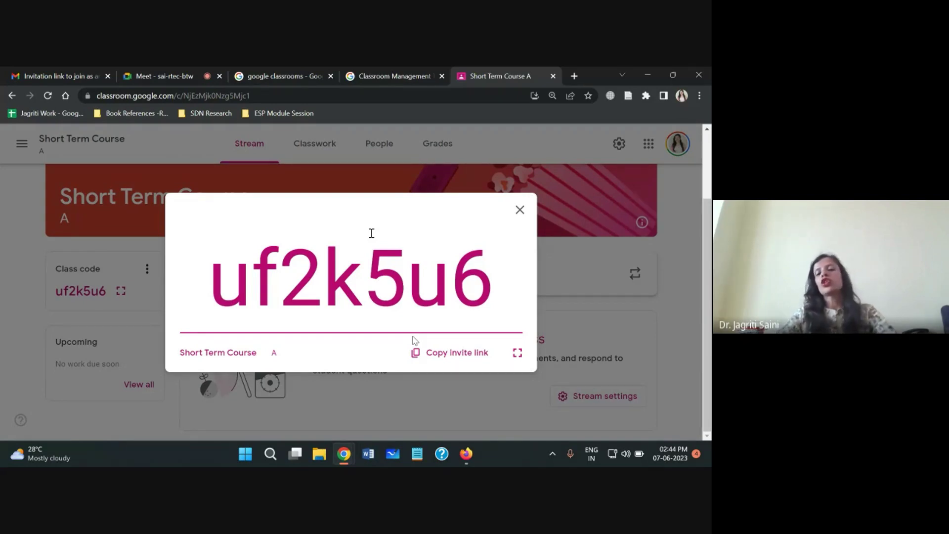
Copy the class invite link and send it in the in-call messages of the Google Meet session
click(444, 358)
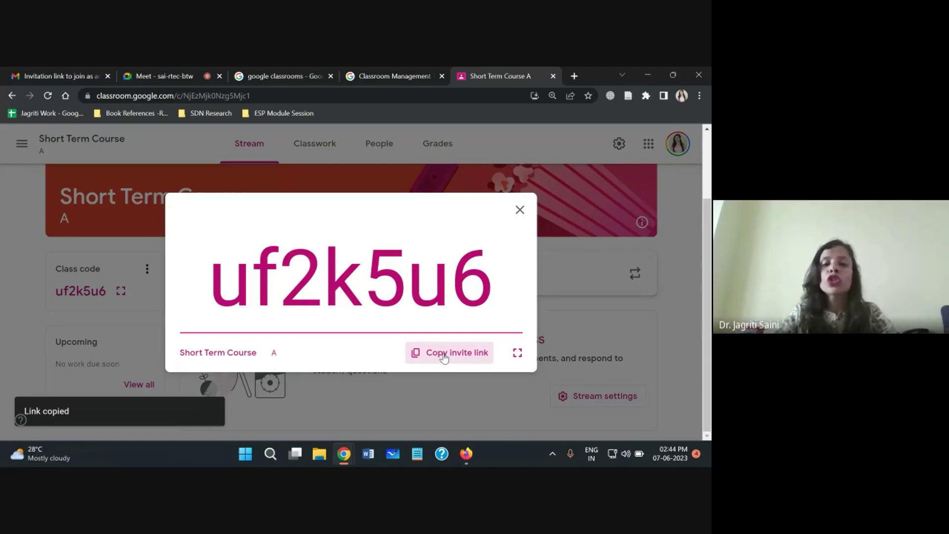
click(161, 74)
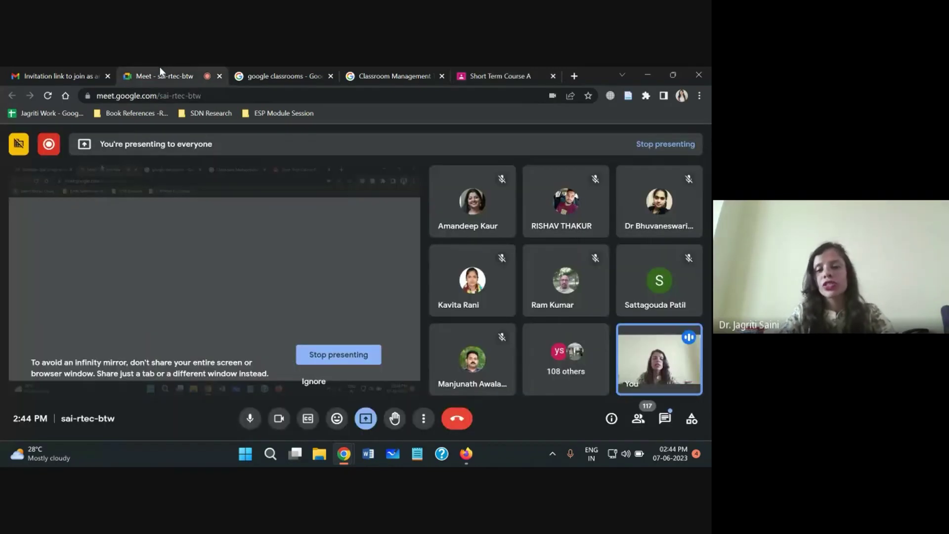
click(664, 419)
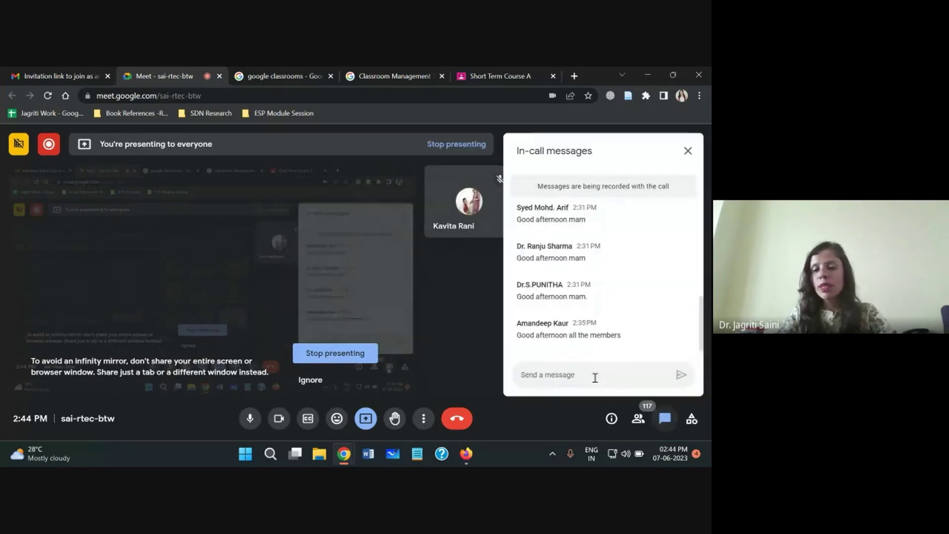
key(ctrl+v)
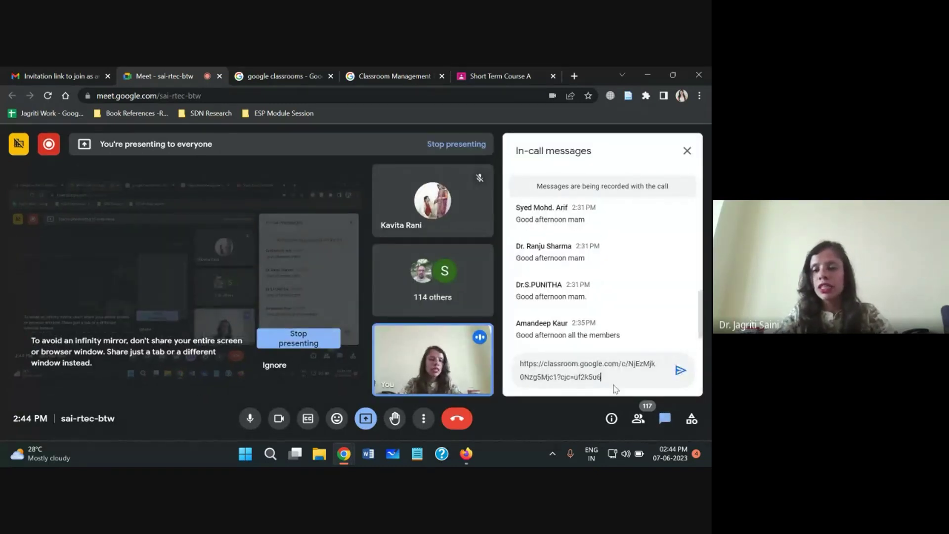
key(Return)
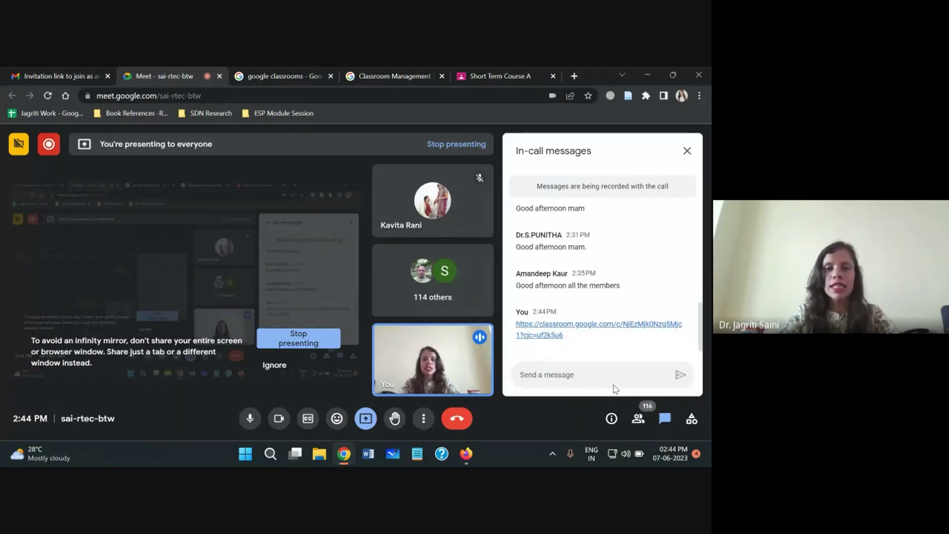
Return to the Short Term Course class, show its class code in full screen, and close that view
click(503, 73)
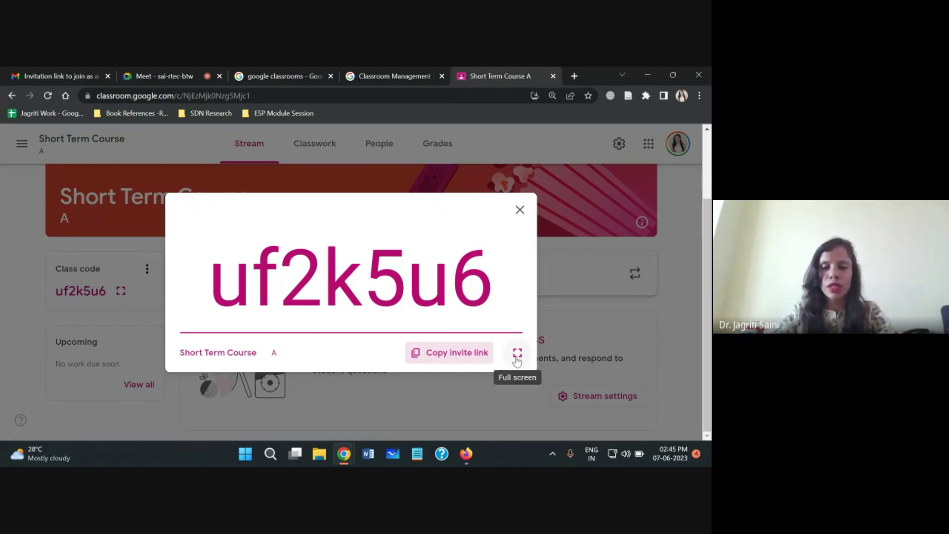
click(517, 353)
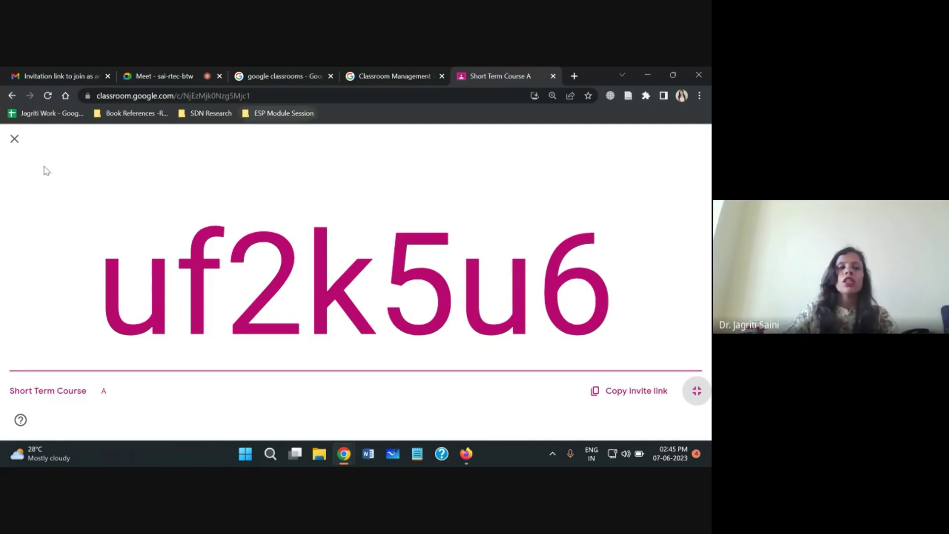
click(15, 140)
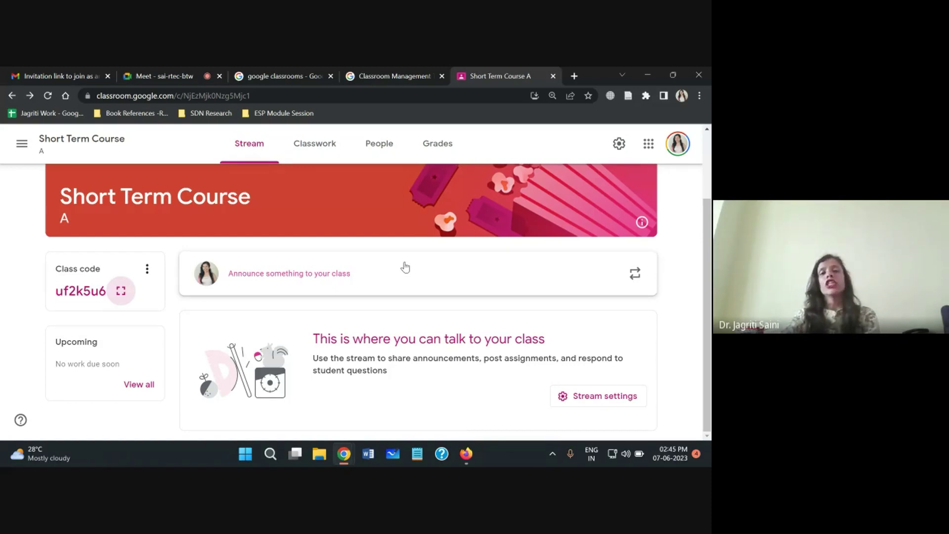
Examine the Teachers and Students lists on the People page of the class
click(381, 154)
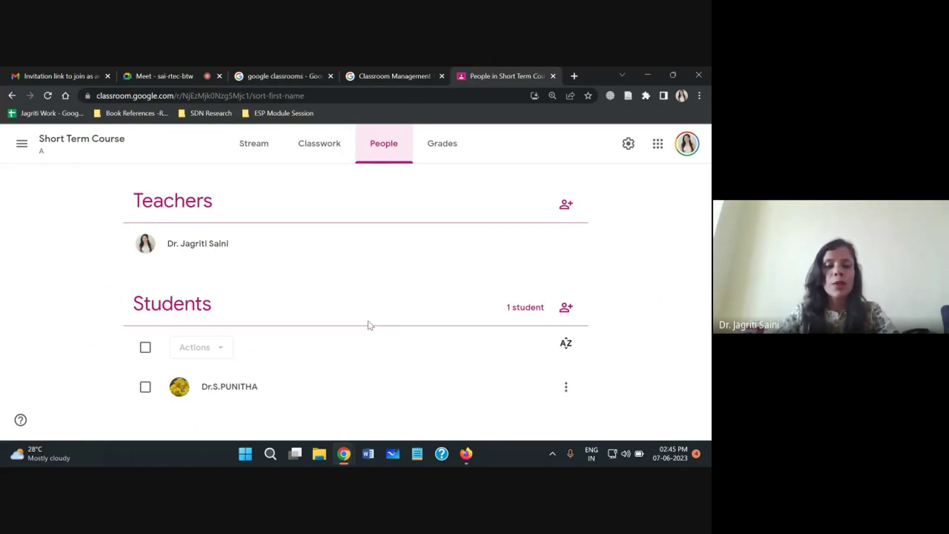
drag(223, 205, 135, 202)
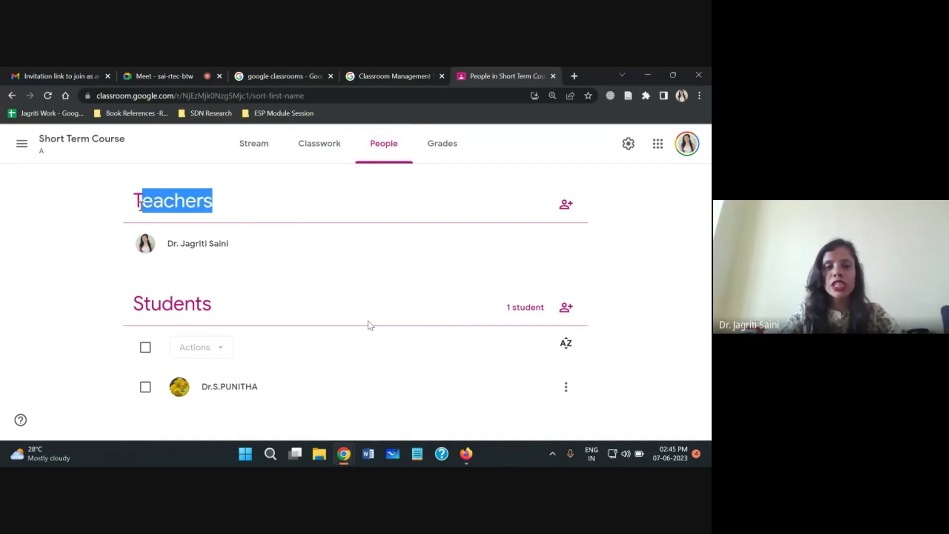
drag(229, 246, 169, 248)
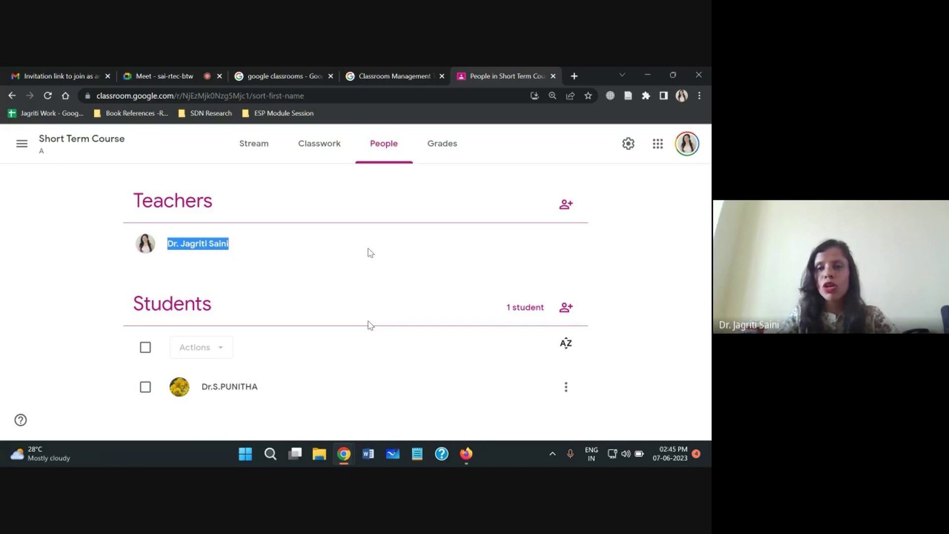
click(333, 249)
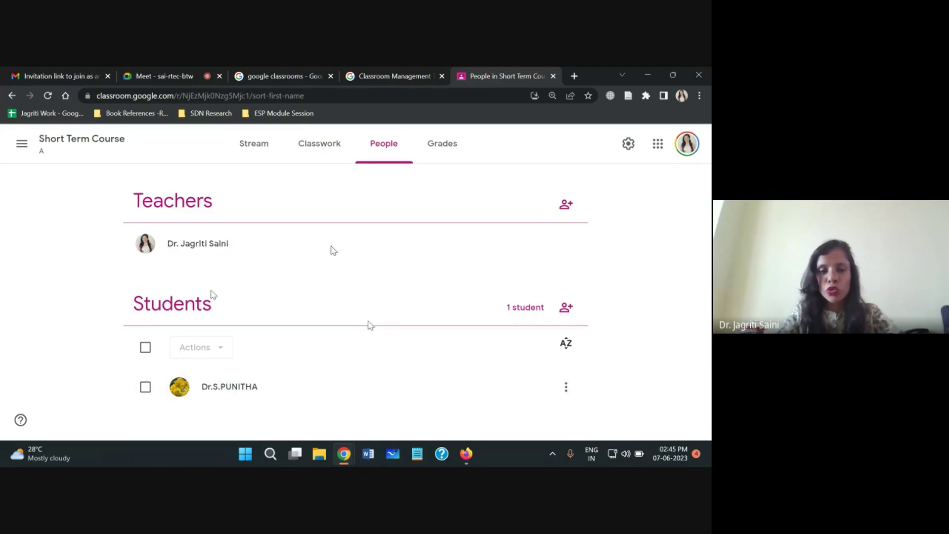
drag(218, 308, 97, 298)
click(652, 343)
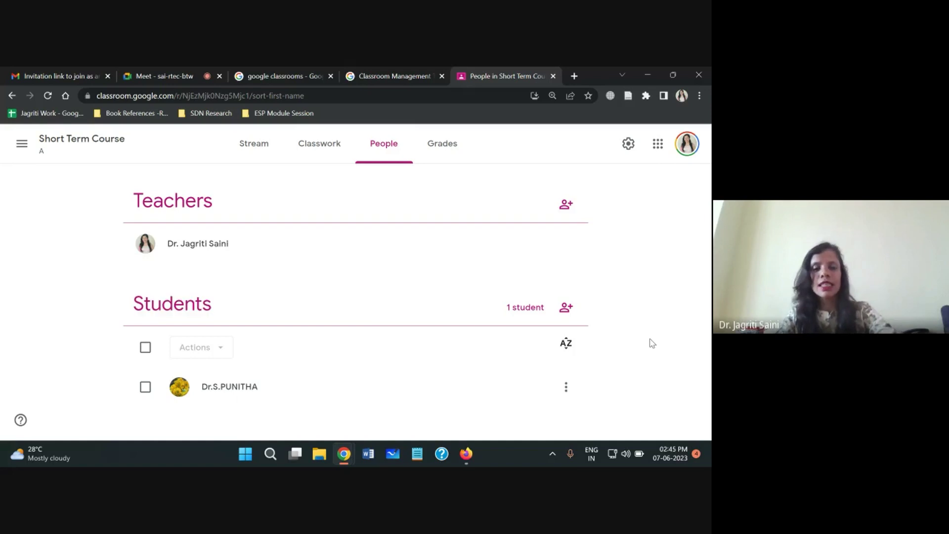
View the enrolled student's individual page and return to the People page
drag(312, 386, 225, 386)
click(225, 386)
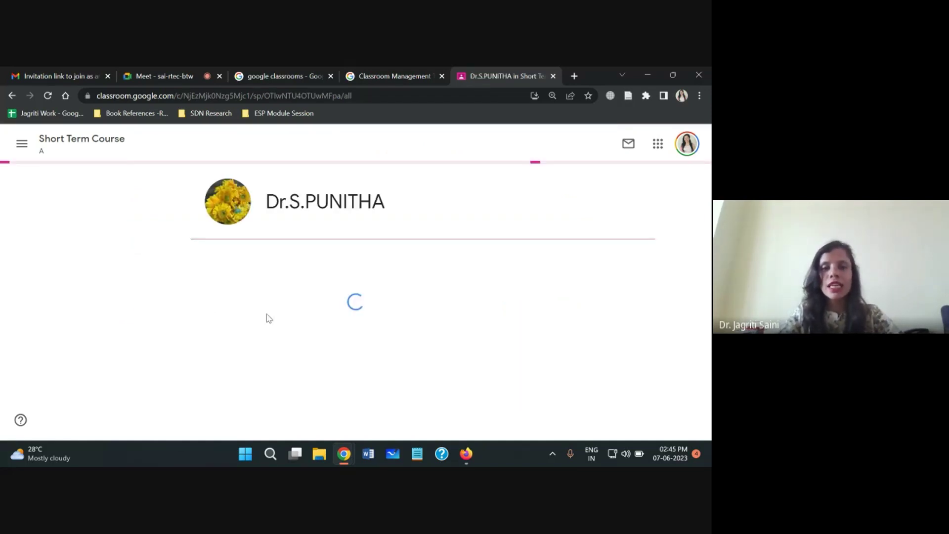
click(11, 95)
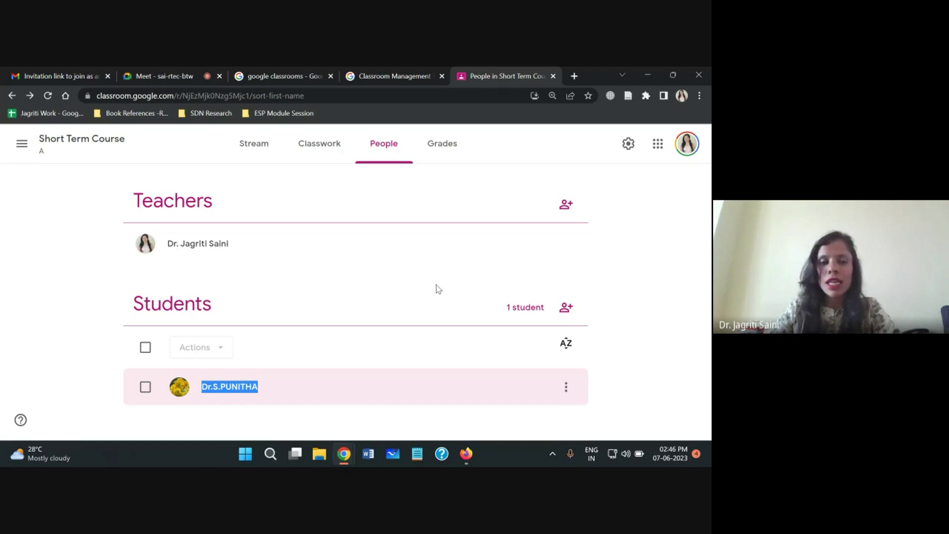
View the suggested contacts for inviting teachers to the class, and close the invitation dialog without inviting anyone
click(567, 206)
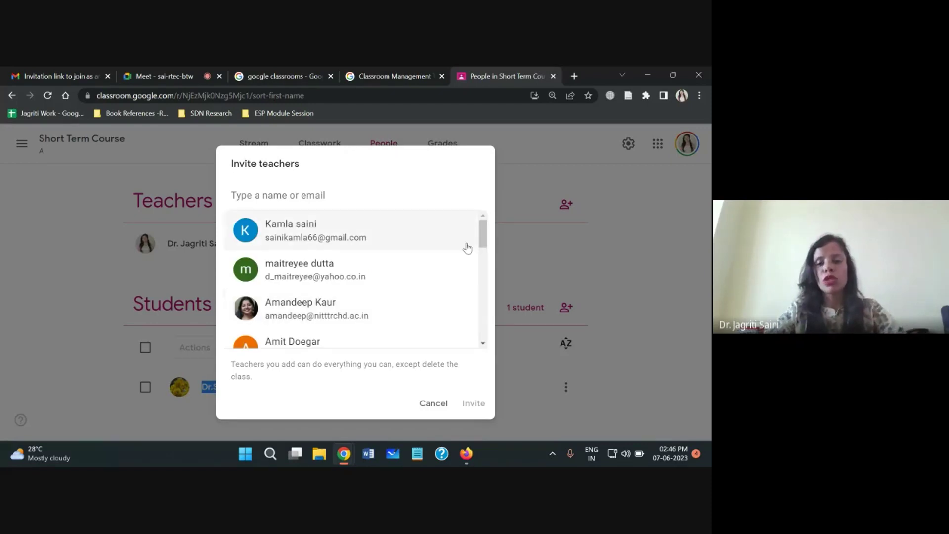
mouse_move(483, 242)
mouse_down()
mouse_move(483, 270)
mouse_move(483, 242)
mouse_up()
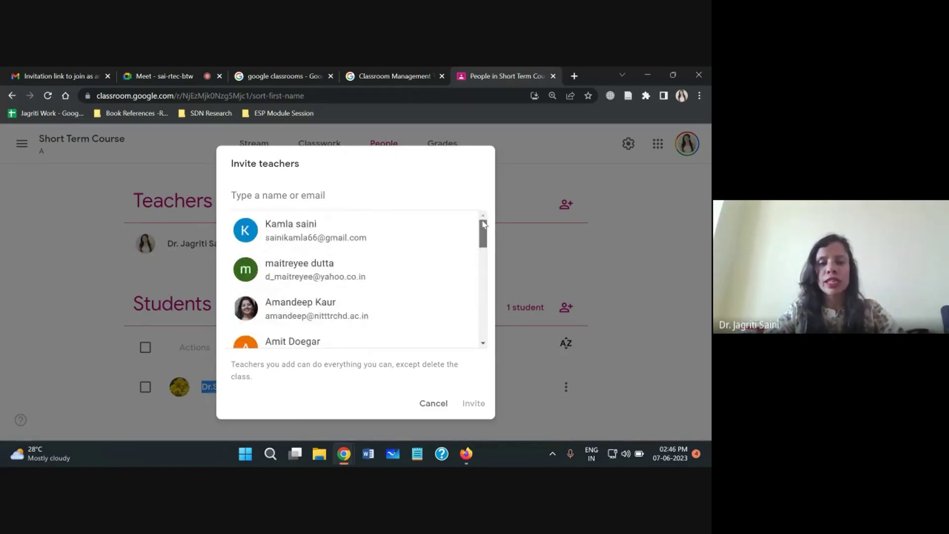
click(429, 408)
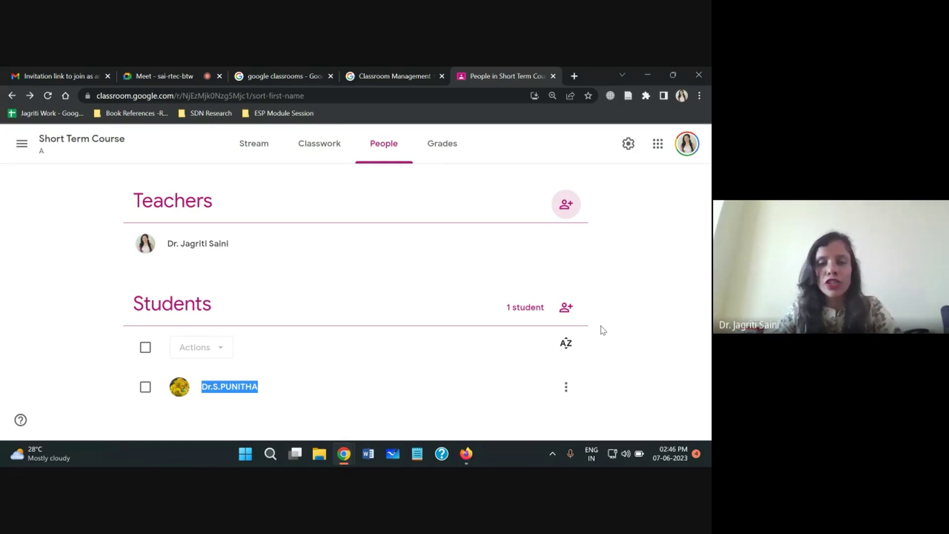
Invite the first suggested contact to join the Short Term Course class as a student
click(566, 308)
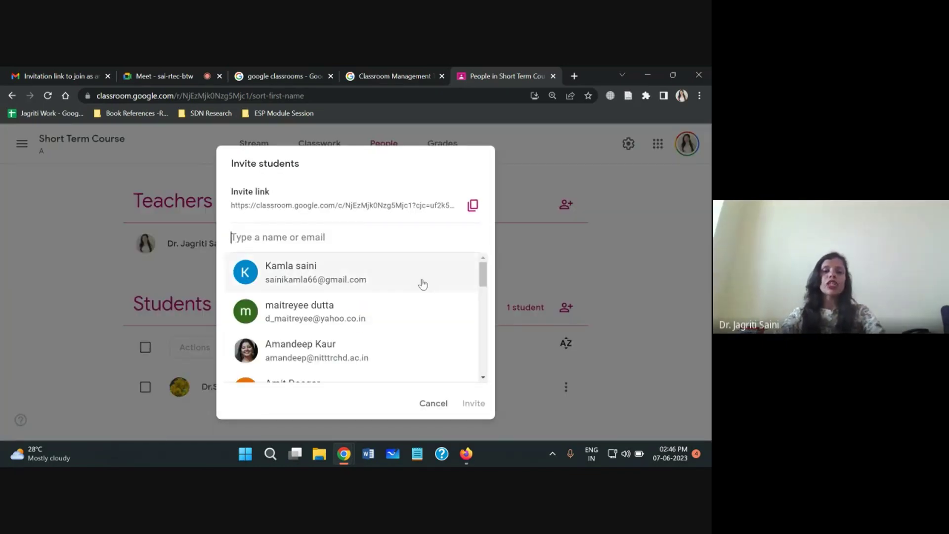
click(367, 287)
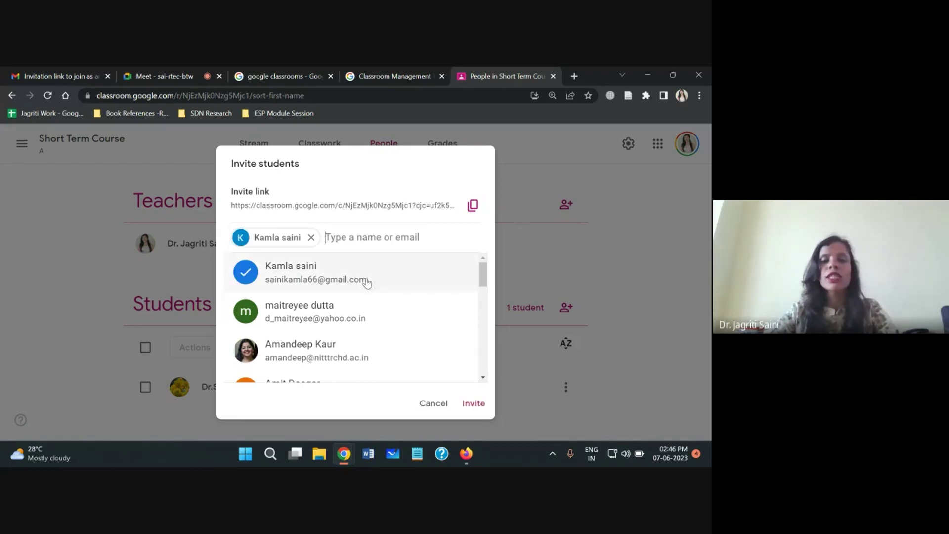
click(474, 403)
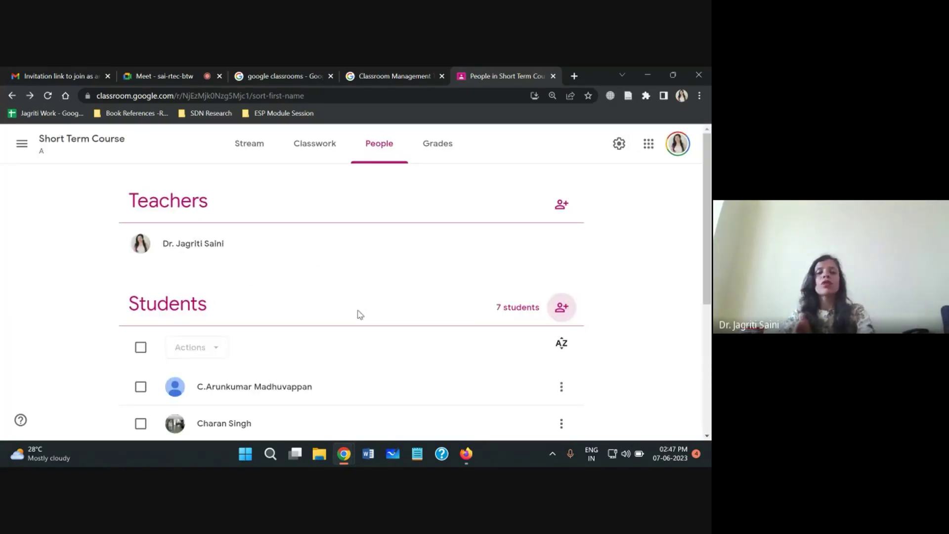
Examine the full Students list on the People page, including the entry of the newly invited student
scroll(359, 315, down, 5)
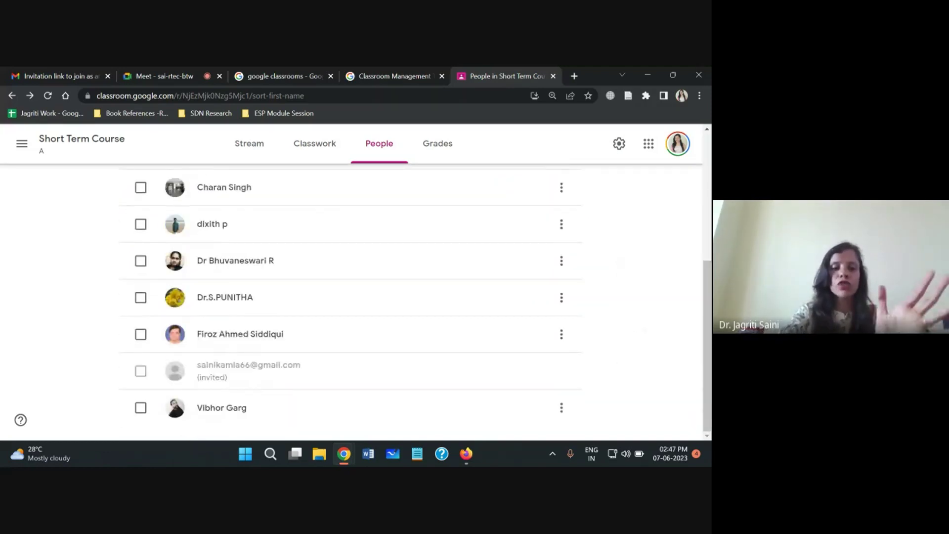
scroll(351, 297, up, 2)
scroll(351, 296, down, 2)
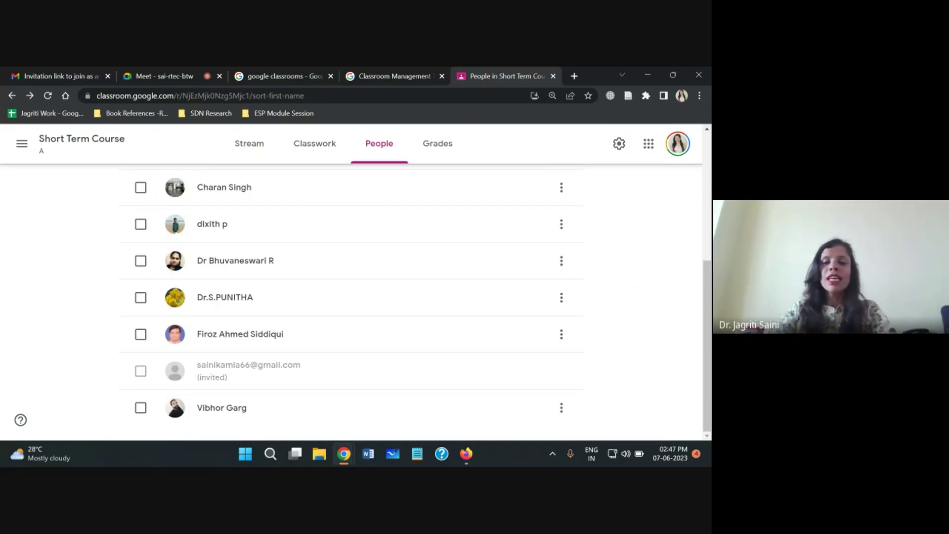
scroll(351, 296, up, 3)
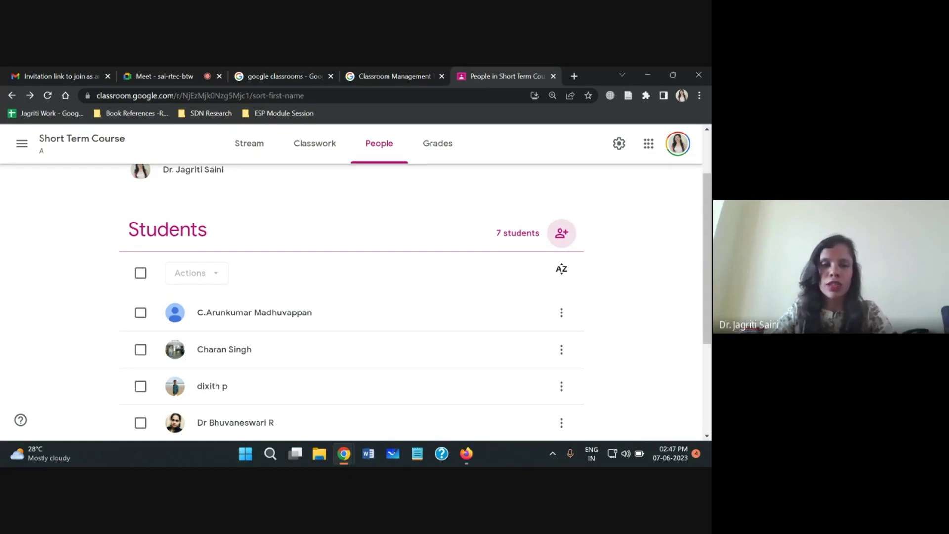
scroll(351, 296, down, 3)
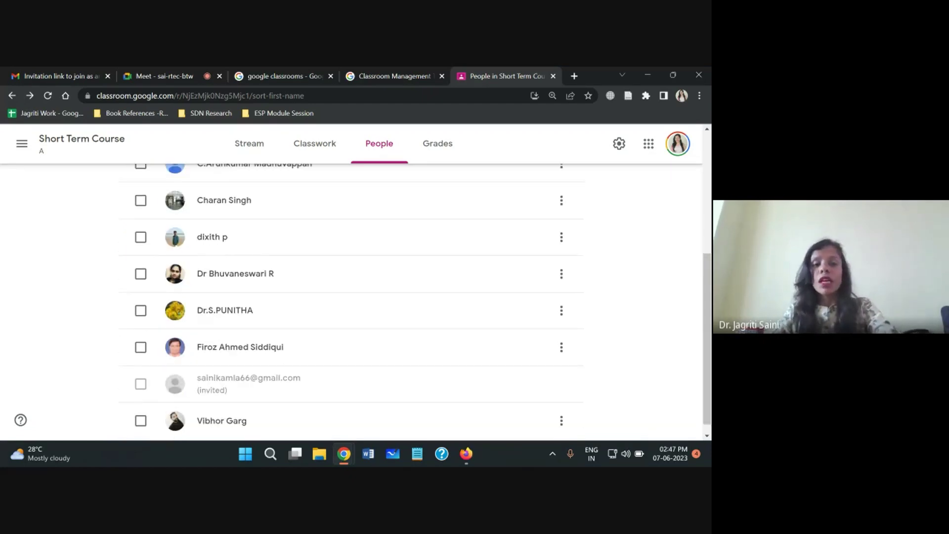
scroll(351, 296, up, 5)
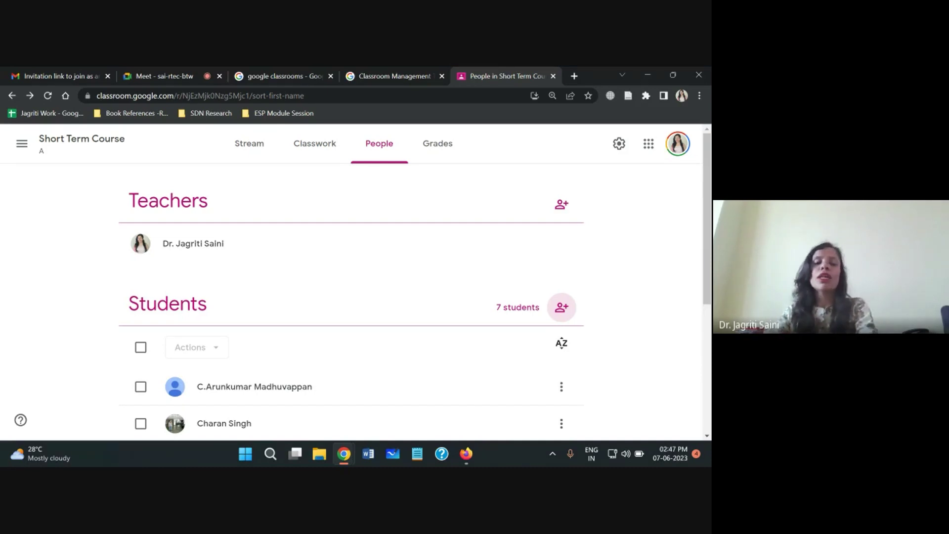
scroll(351, 296, down, 5)
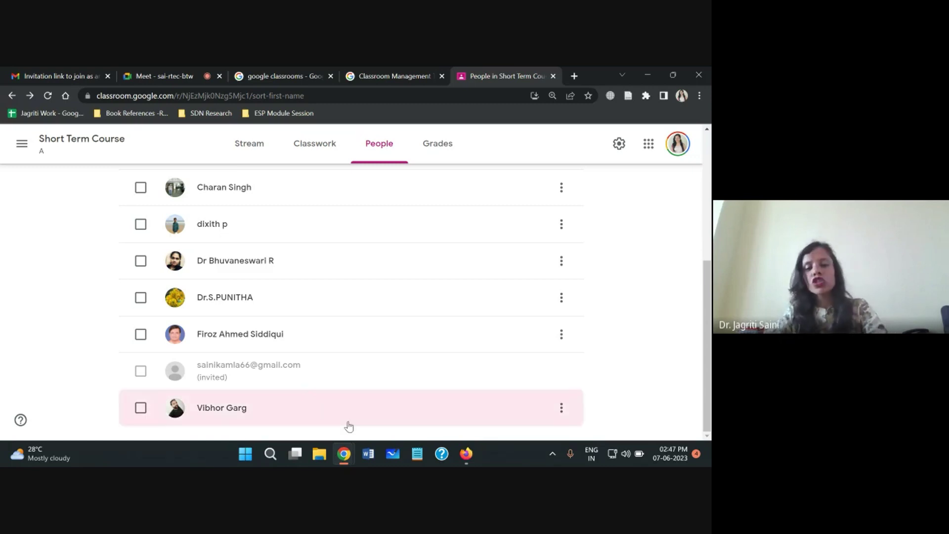
Switch to Firefox, reload the invited student's Gmail inbox, and open the class invitation for "Short Term Course A"
mouse_move(467, 455)
click(448, 407)
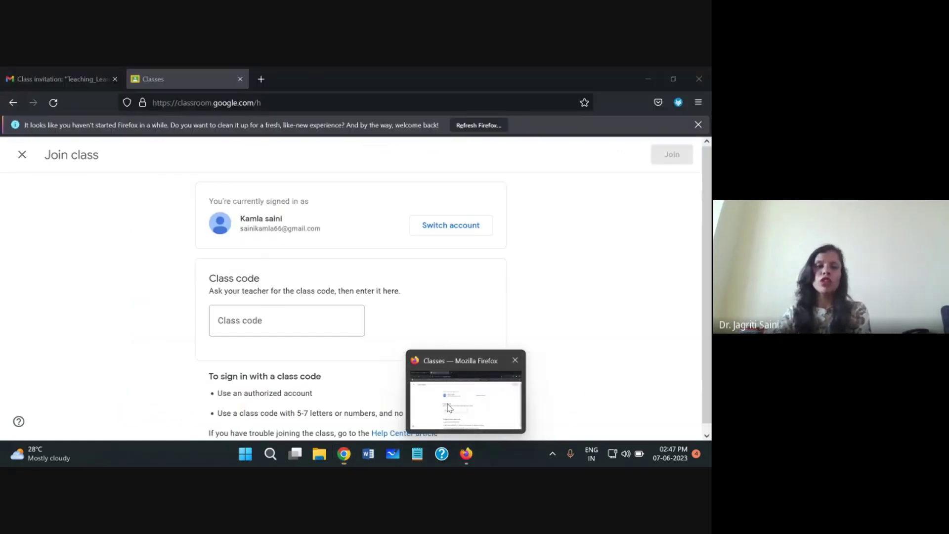
click(91, 70)
click(58, 225)
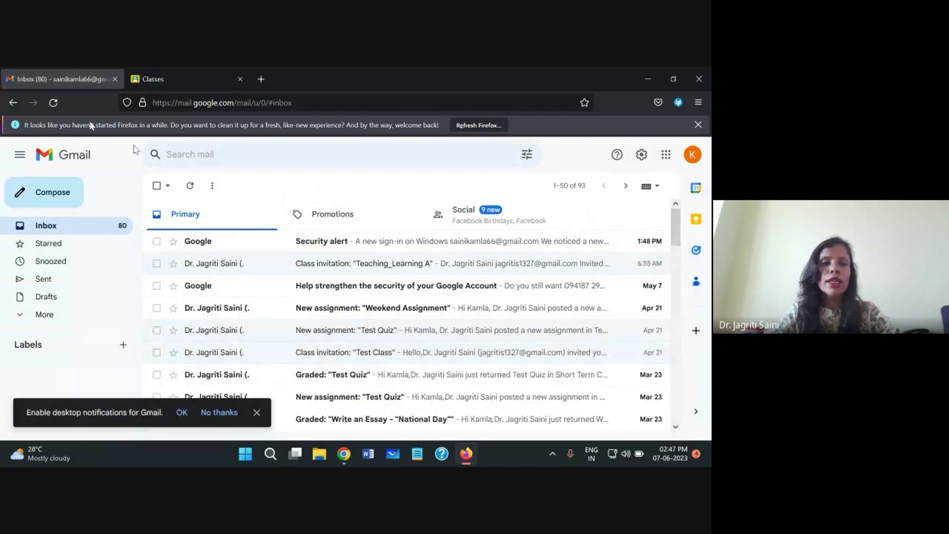
click(57, 106)
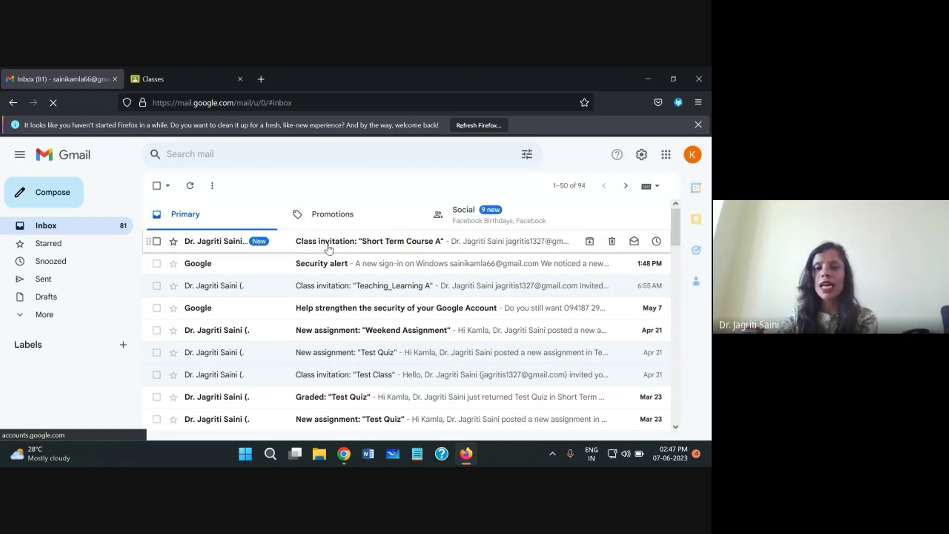
click(328, 247)
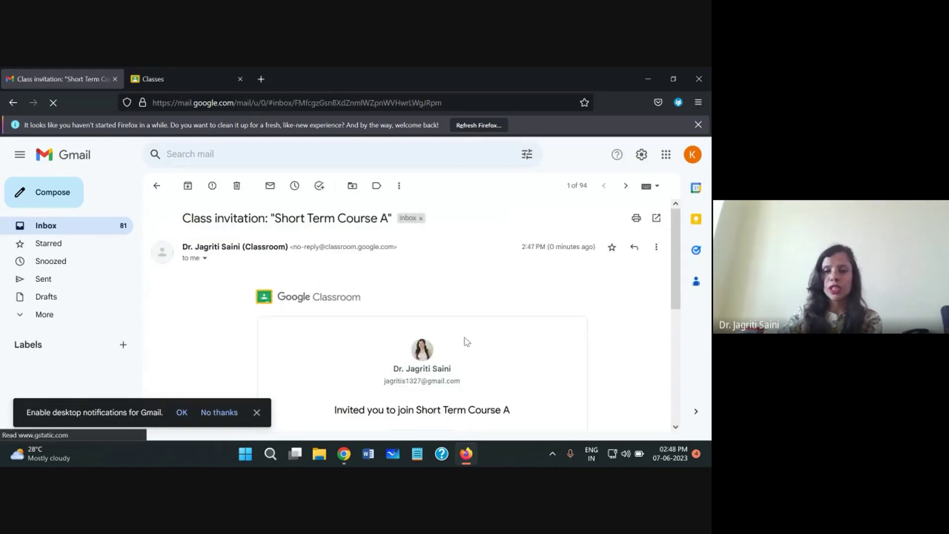
Accept the e-mailed invitation, join the Short Term Course class as the student, and view its Stream page
scroll(466, 341, down, 5)
scroll(479, 386, up, 2)
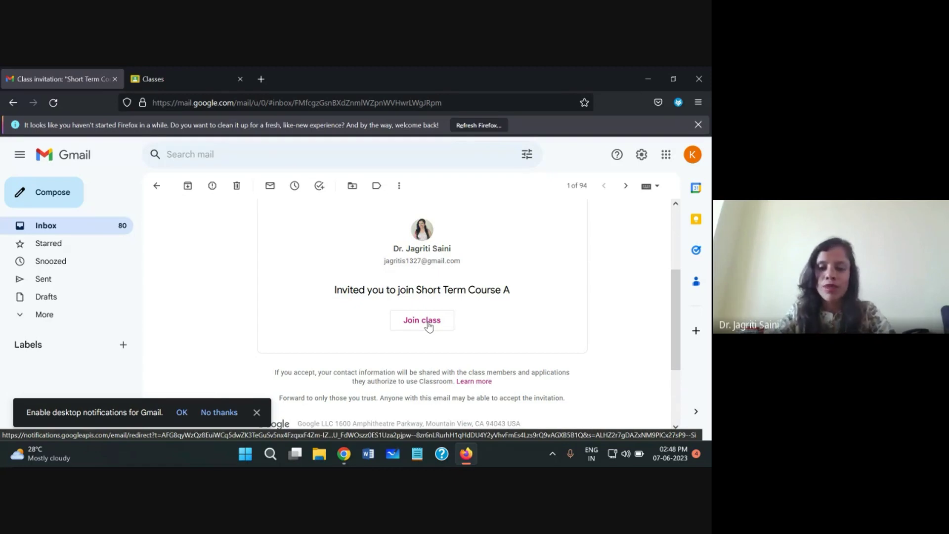
click(428, 321)
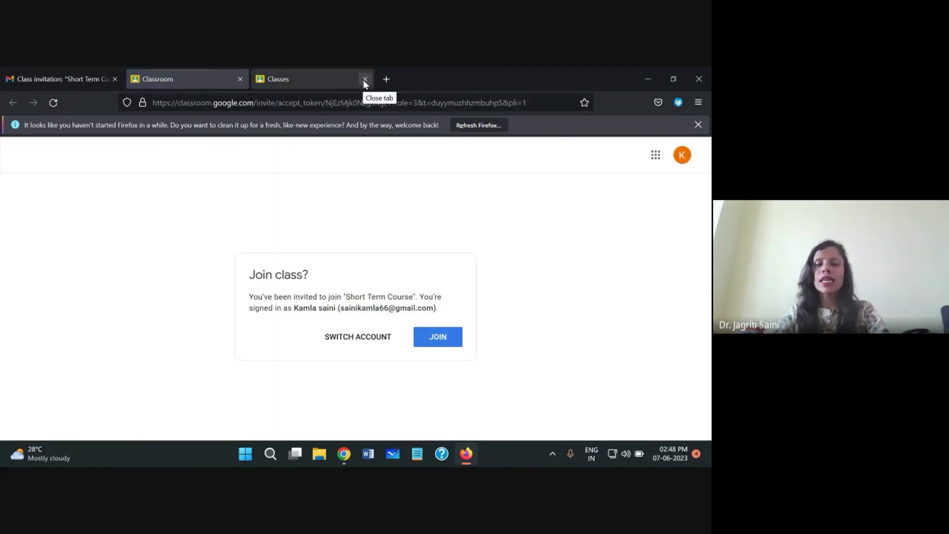
click(438, 337)
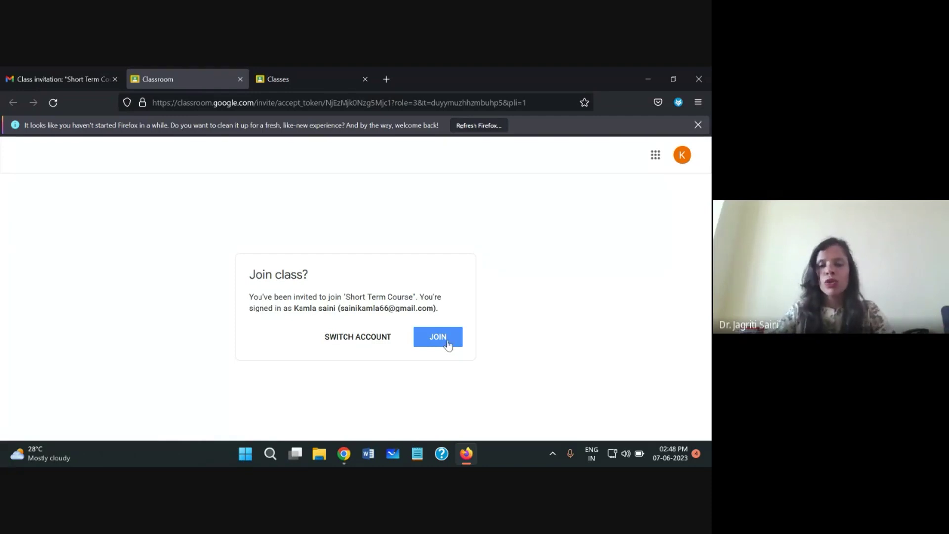
click(447, 343)
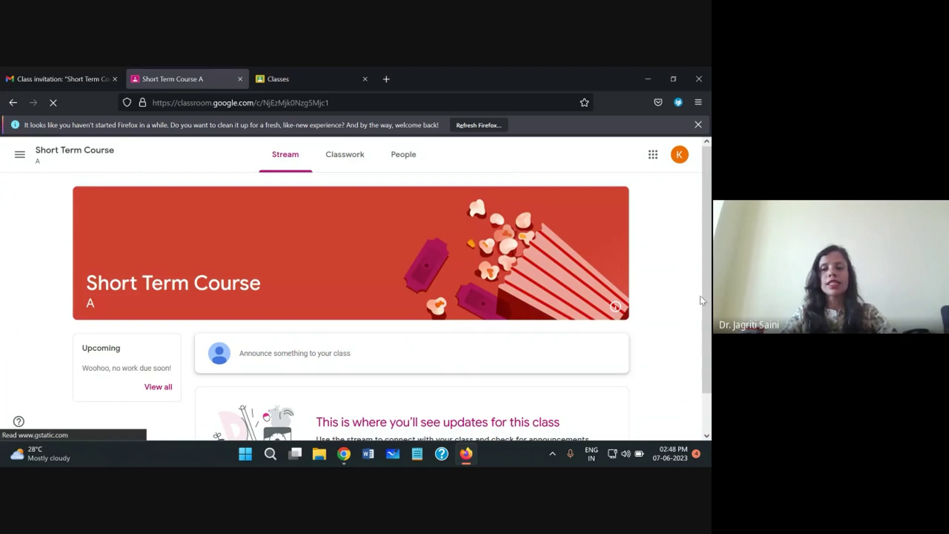
scroll(703, 316, down, 1)
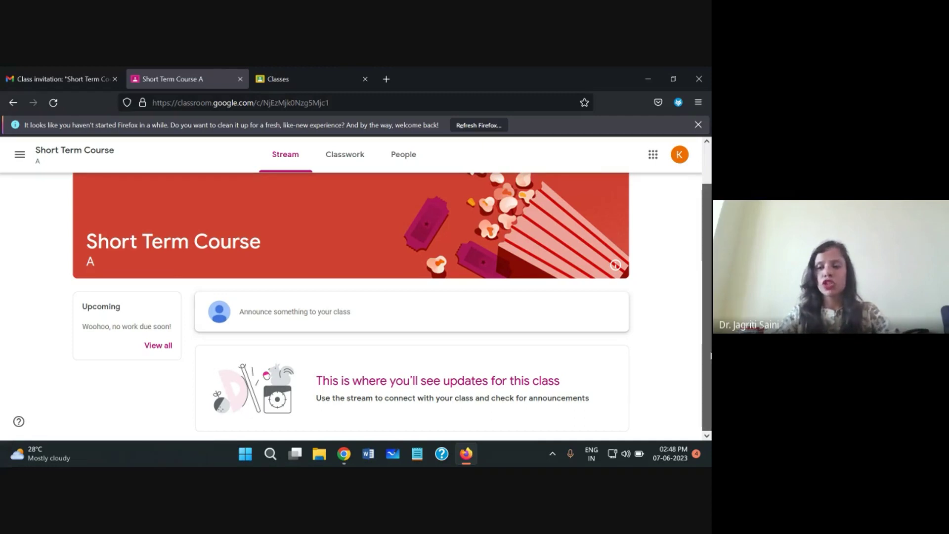
scroll(710, 218, up, 1)
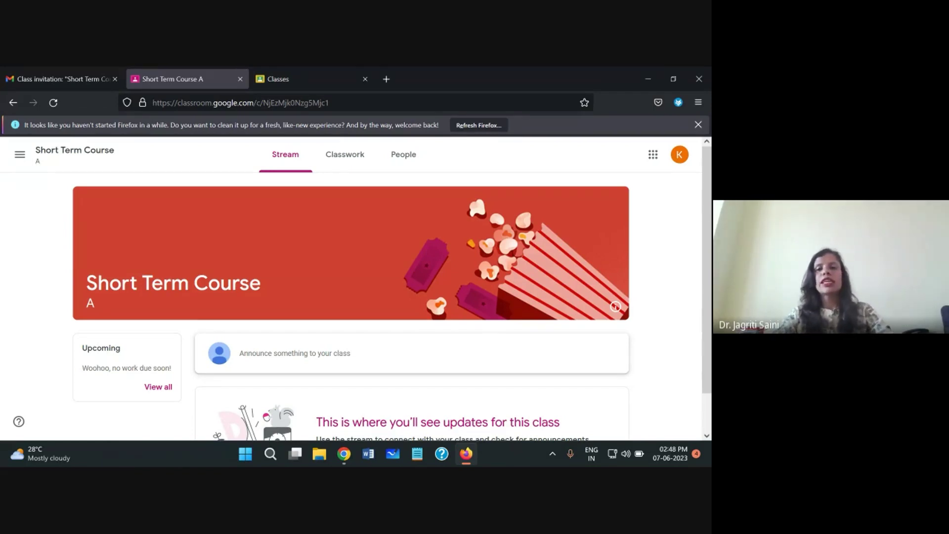
Return to the teacher's People page in Chrome, reload it, and check the invited student's entry in the Students list
click(648, 79)
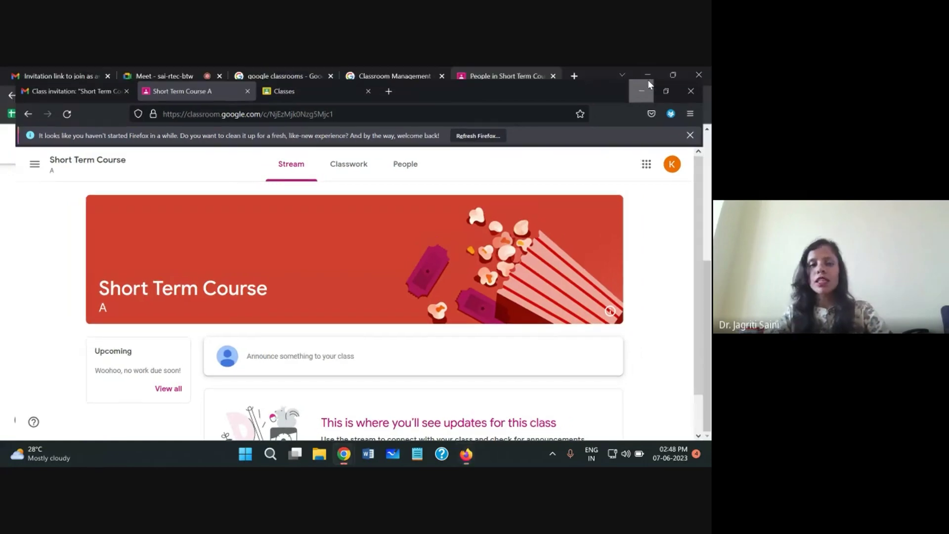
scroll(341, 313, up, 5)
scroll(277, 307, down, 5)
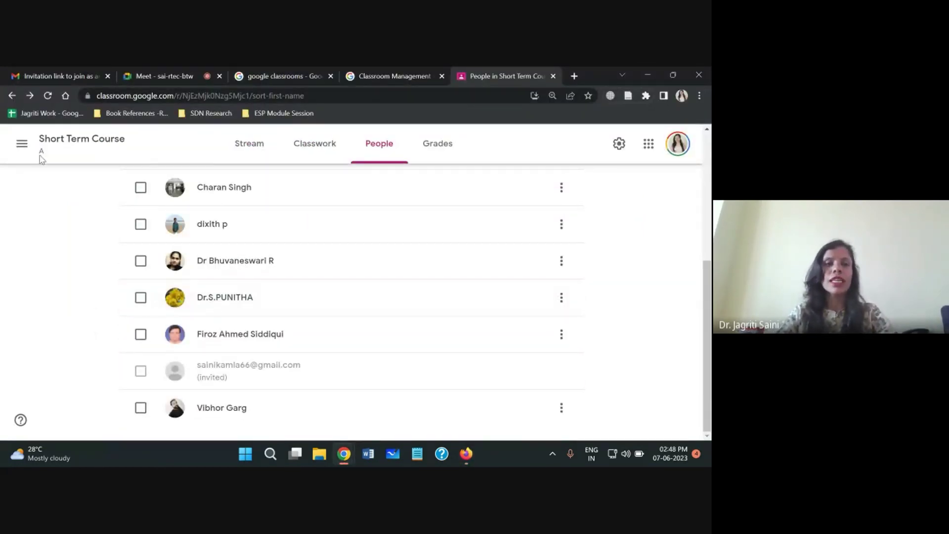
drag(251, 365, 197, 365)
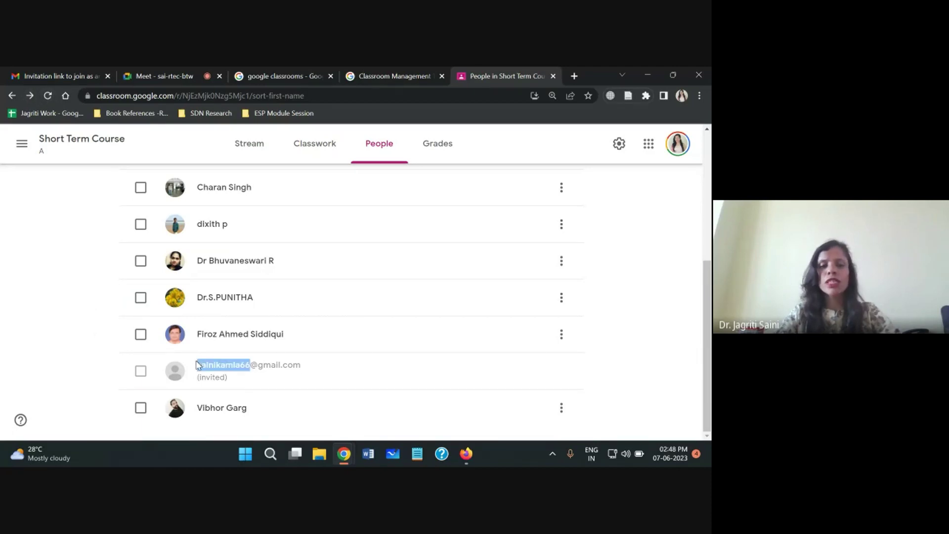
click(51, 98)
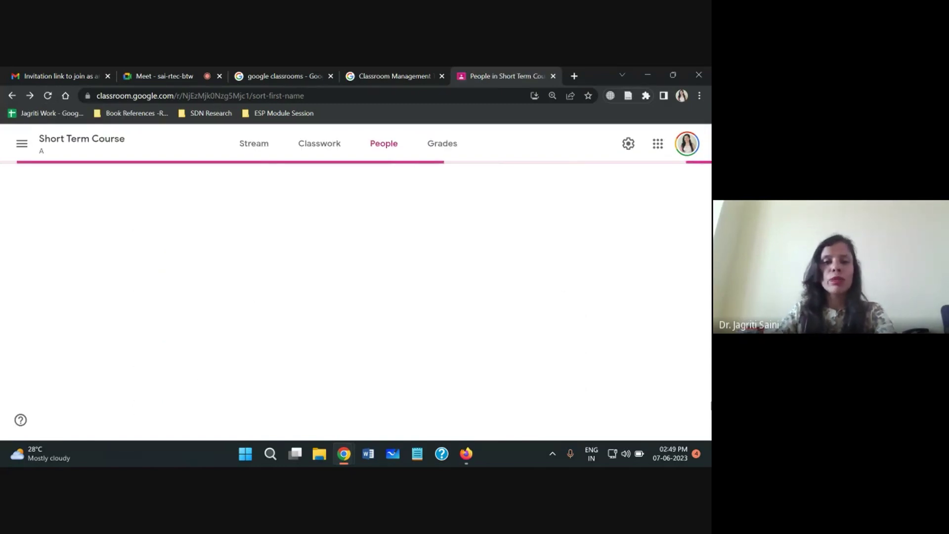
scroll(518, 382, down, 5)
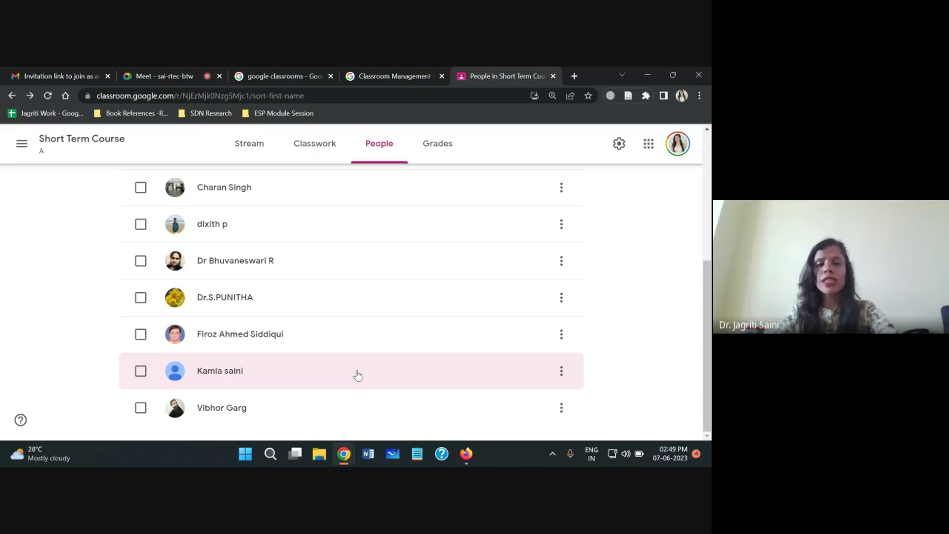
scroll(358, 375, up, 5)
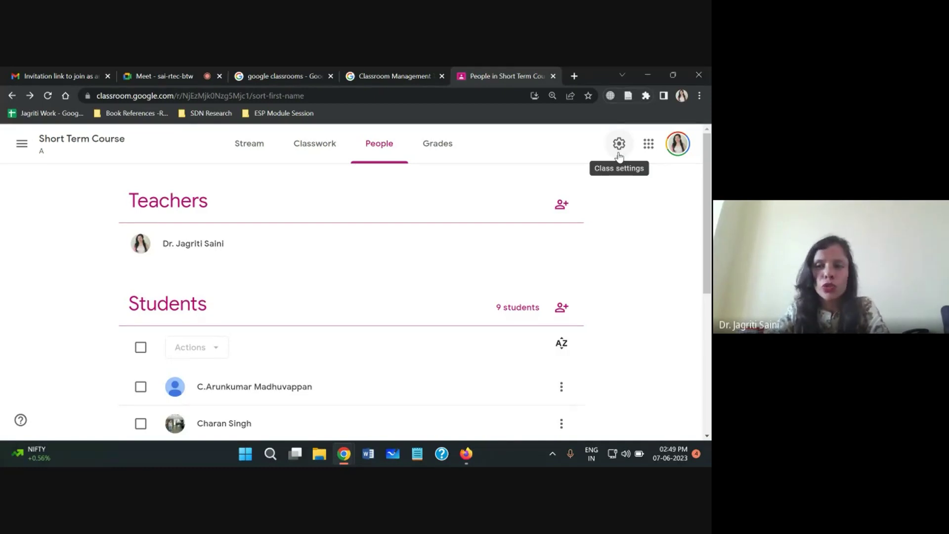
Open the class settings and examine the Class Details, invite code, Stream and Meet link options
click(618, 153)
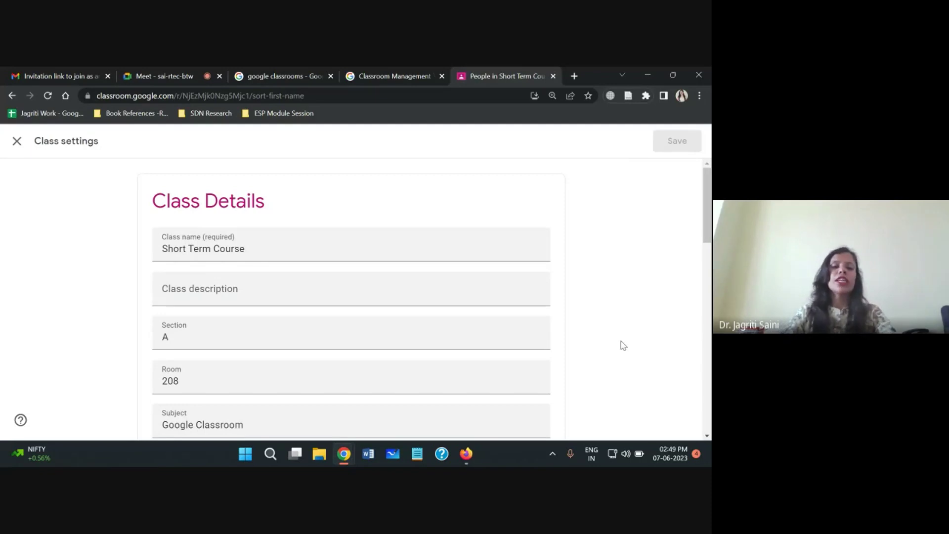
scroll(624, 345, down, 1)
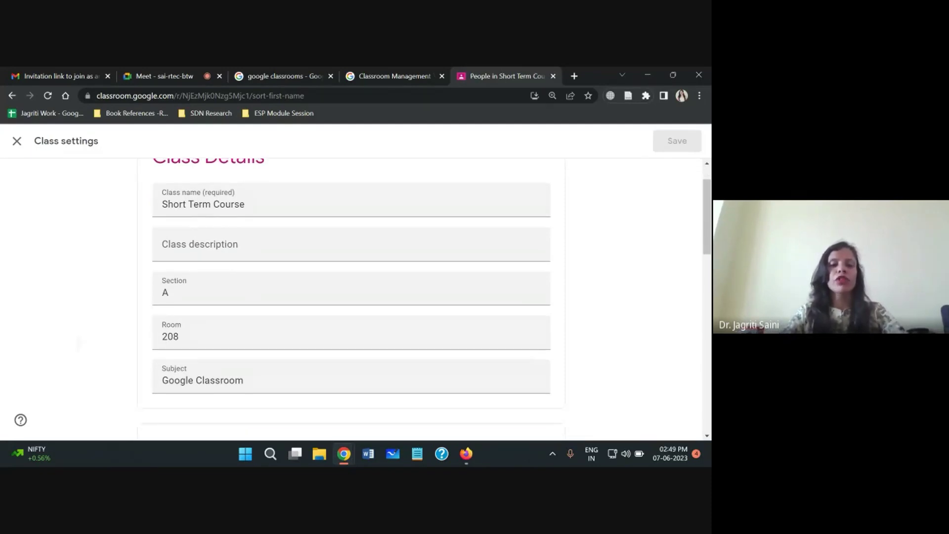
click(313, 367)
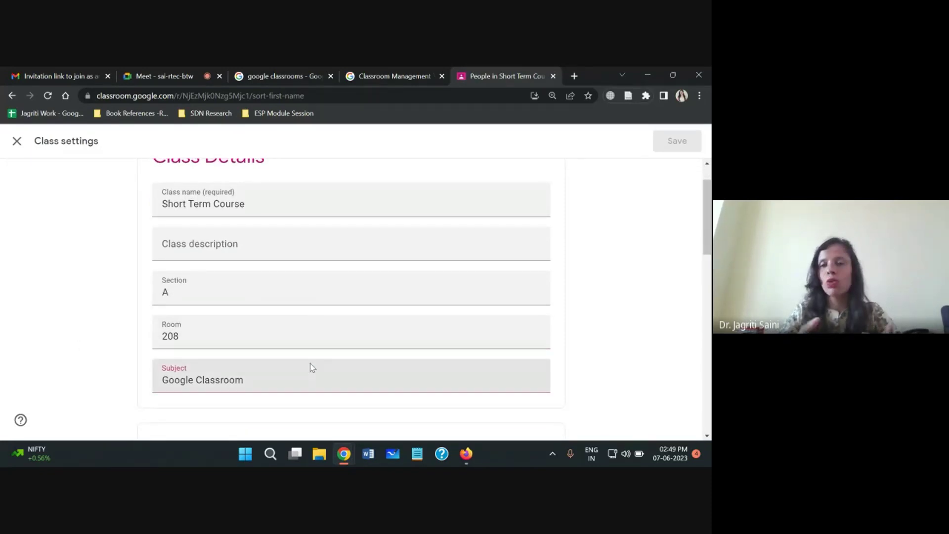
scroll(321, 381, down, 4)
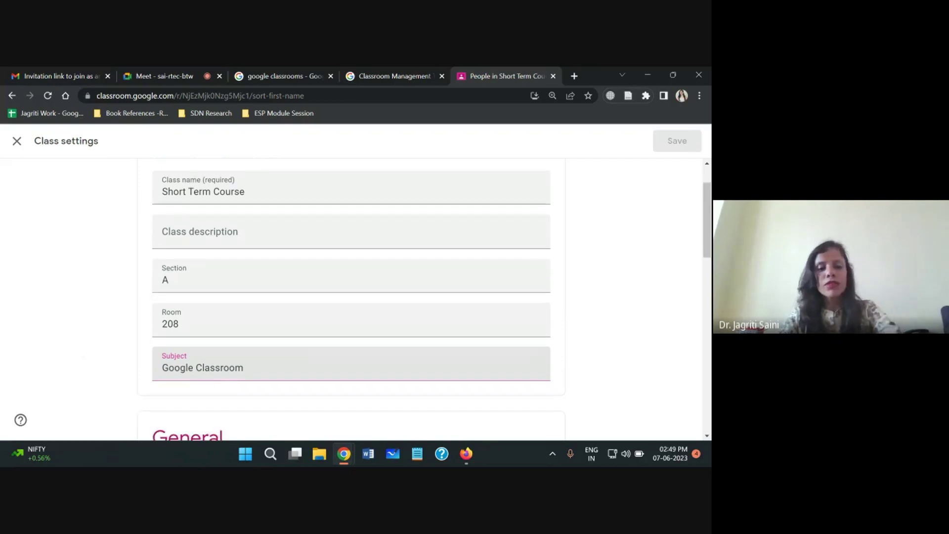
scroll(356, 297, down, 2)
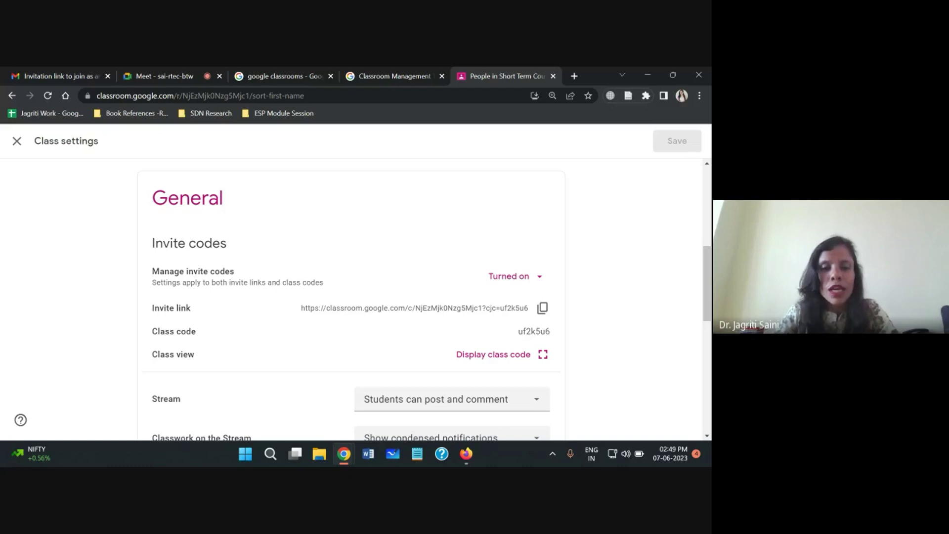
scroll(271, 368, down, 1)
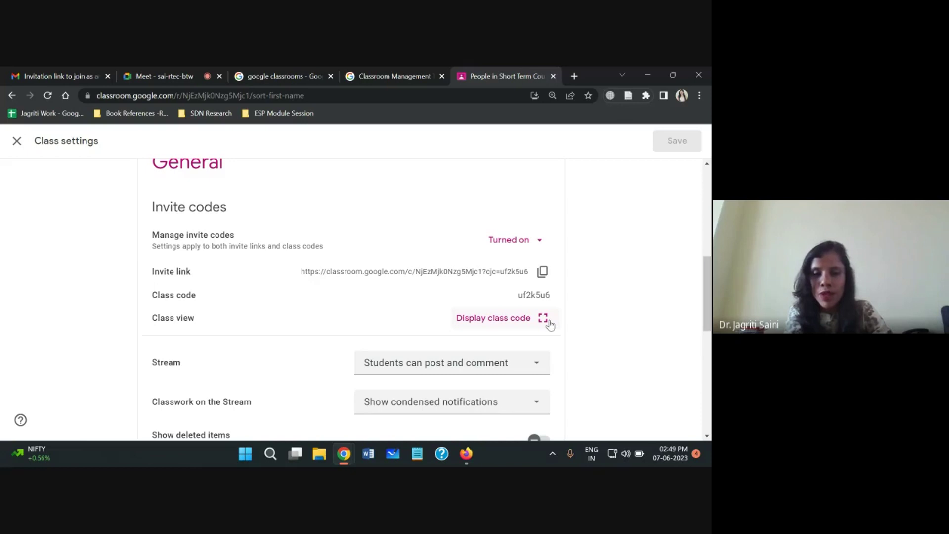
scroll(550, 326, down, 3)
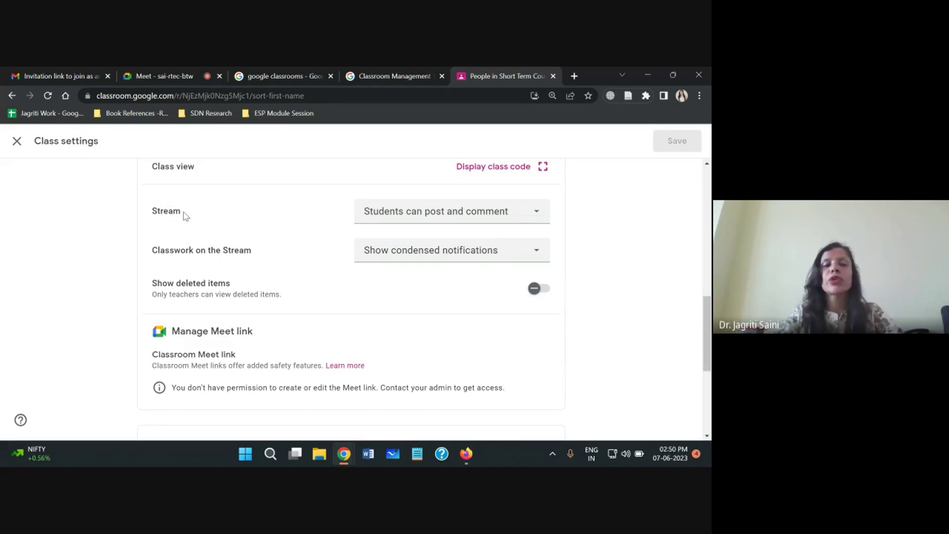
Set Stream permissions to "Only teachers can post or comment" and choose "Show condensed notifications" for Classwork on the Stream
drag(185, 216, 152, 219)
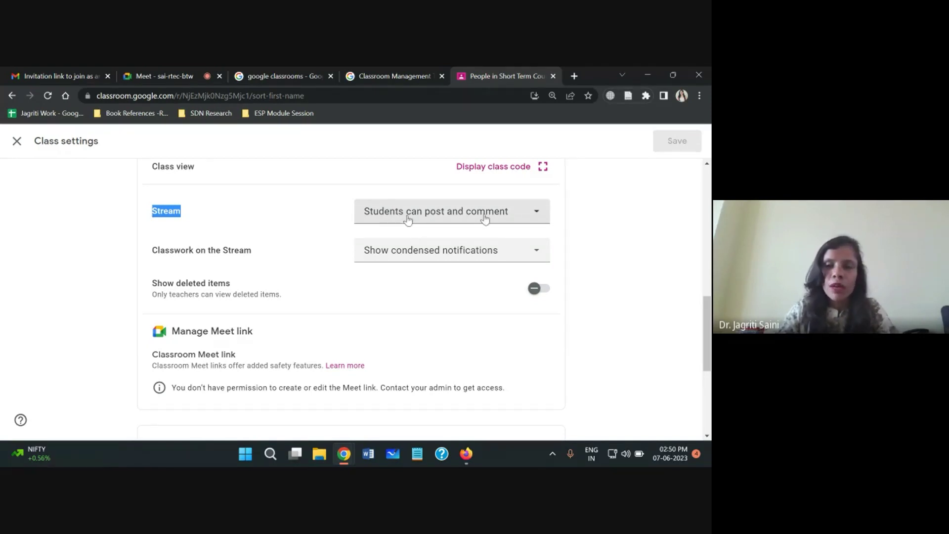
click(538, 216)
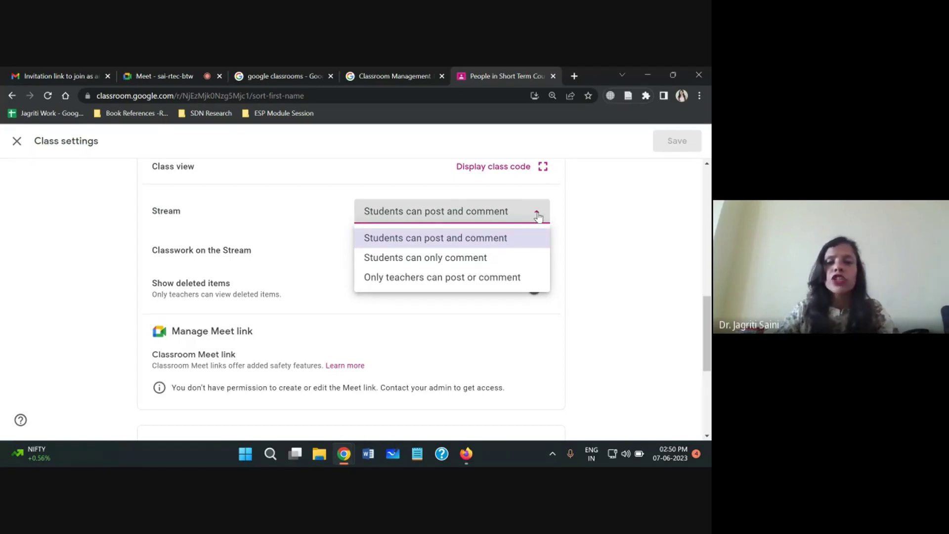
click(420, 279)
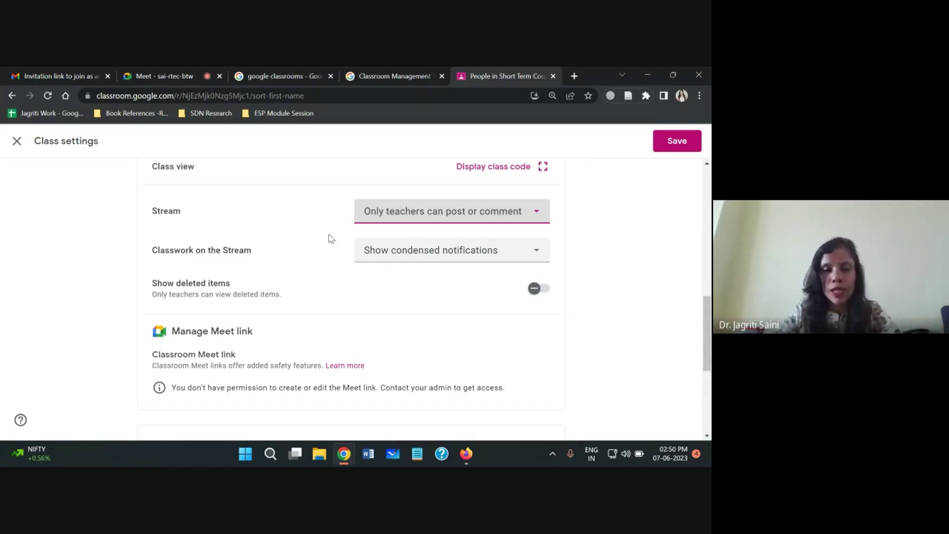
drag(253, 250, 150, 253)
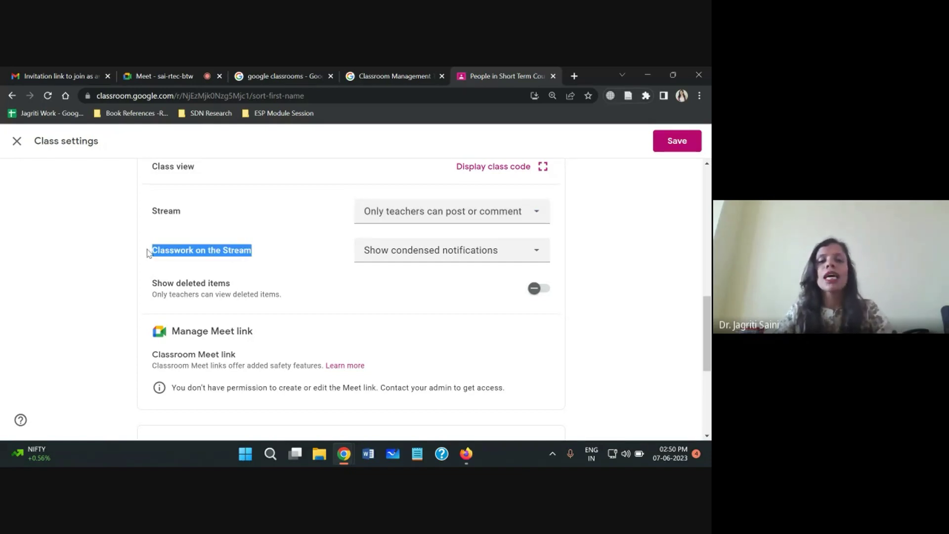
click(447, 256)
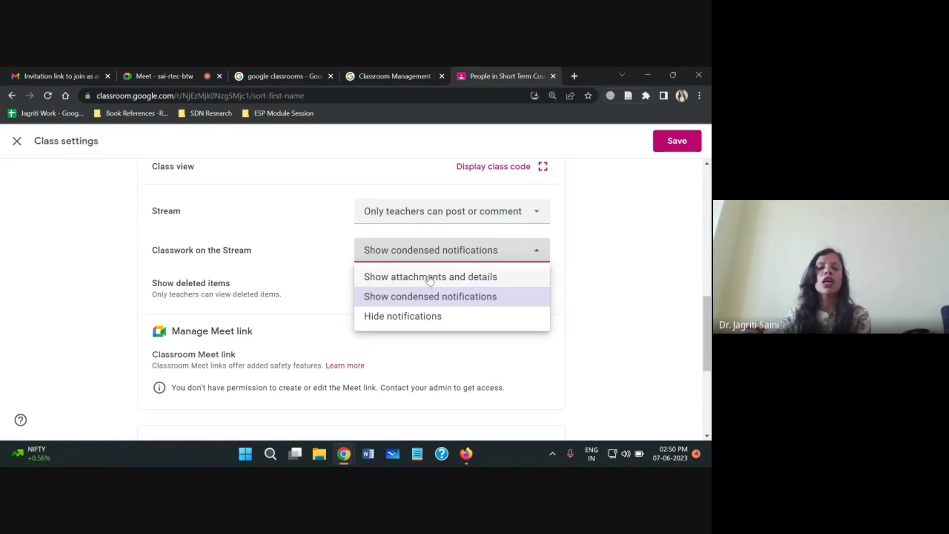
click(433, 299)
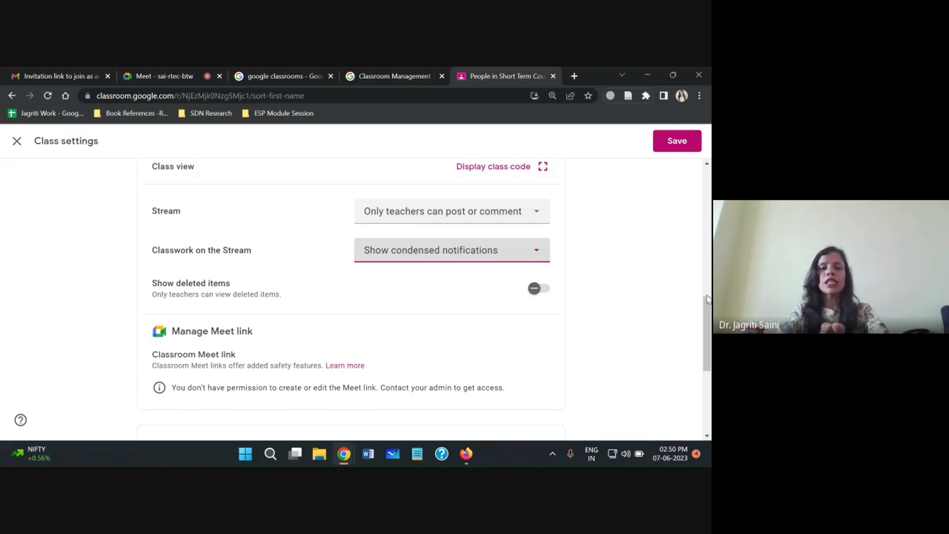
Set the overall grade calculation in the Grading settings to "Weighted by category"
scroll(707, 299, down, 2)
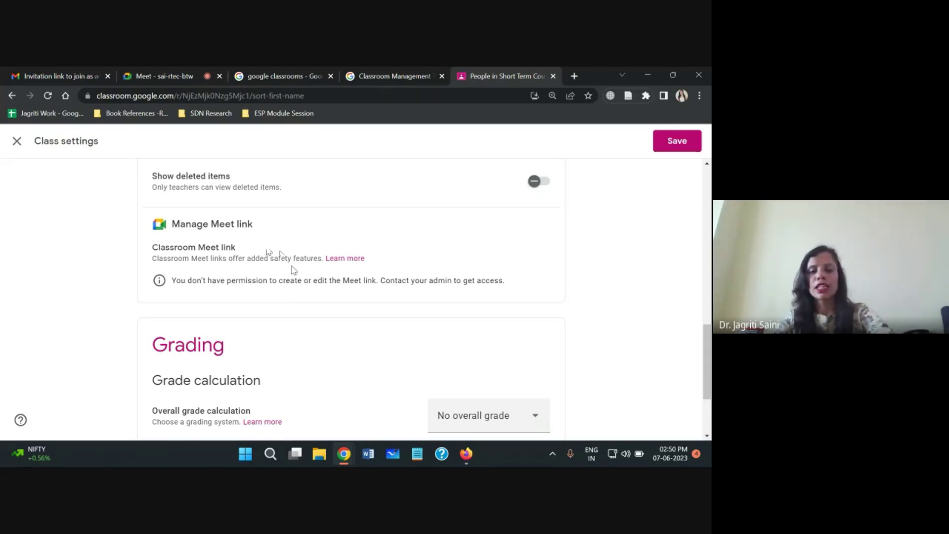
scroll(292, 270, down, 3)
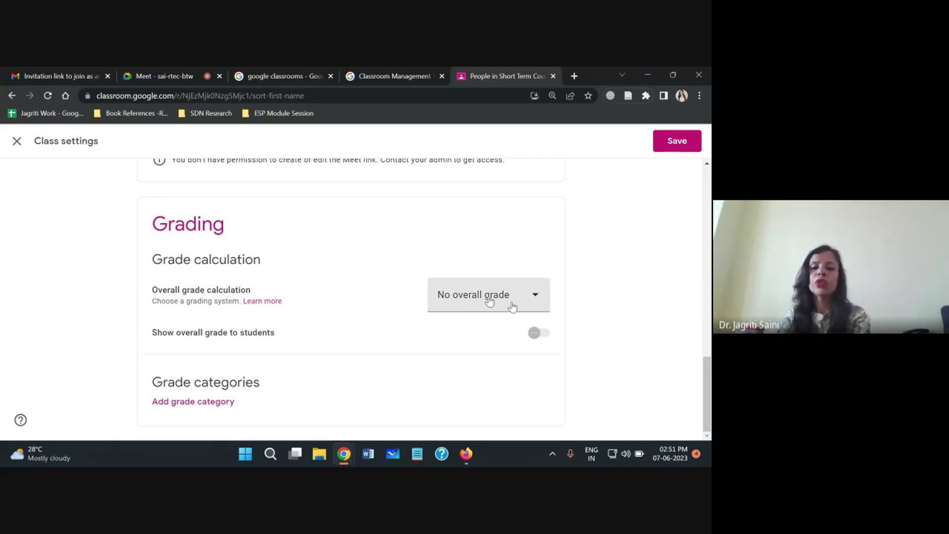
click(535, 301)
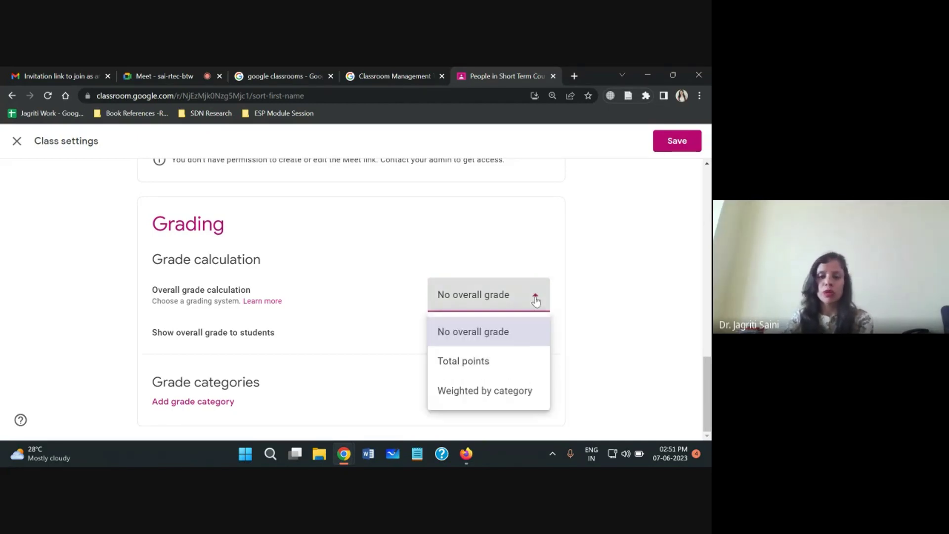
click(476, 393)
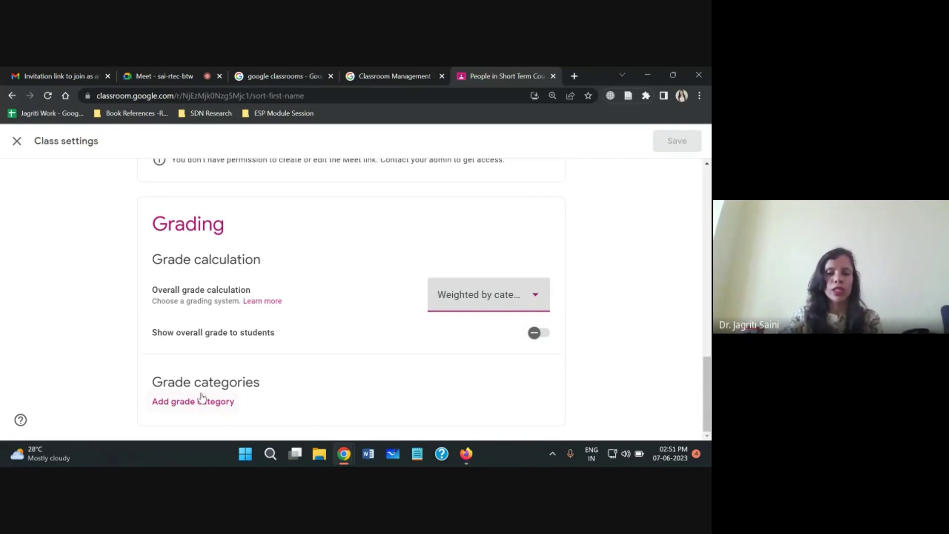
Add a grade category named "Assignments" with a weight of 10%
click(187, 403)
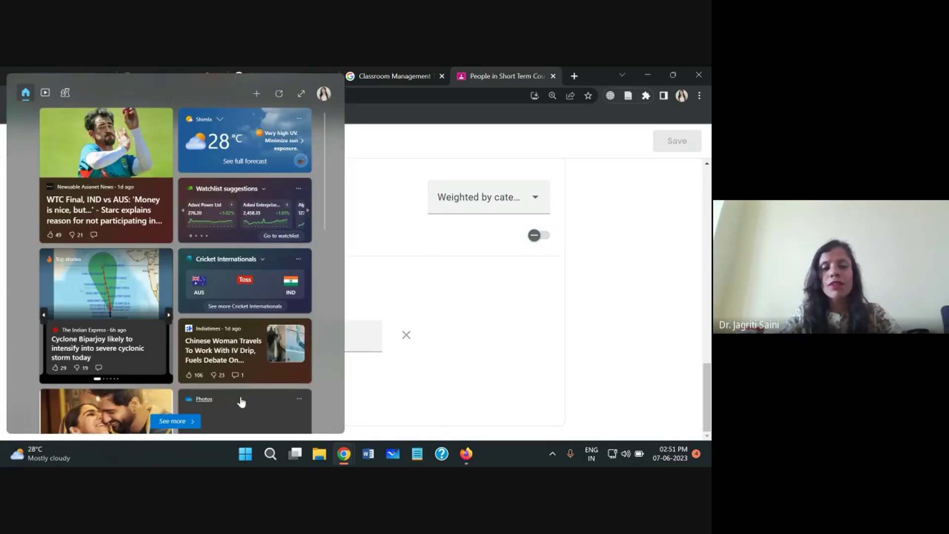
click(531, 368)
drag(232, 385, 197, 387)
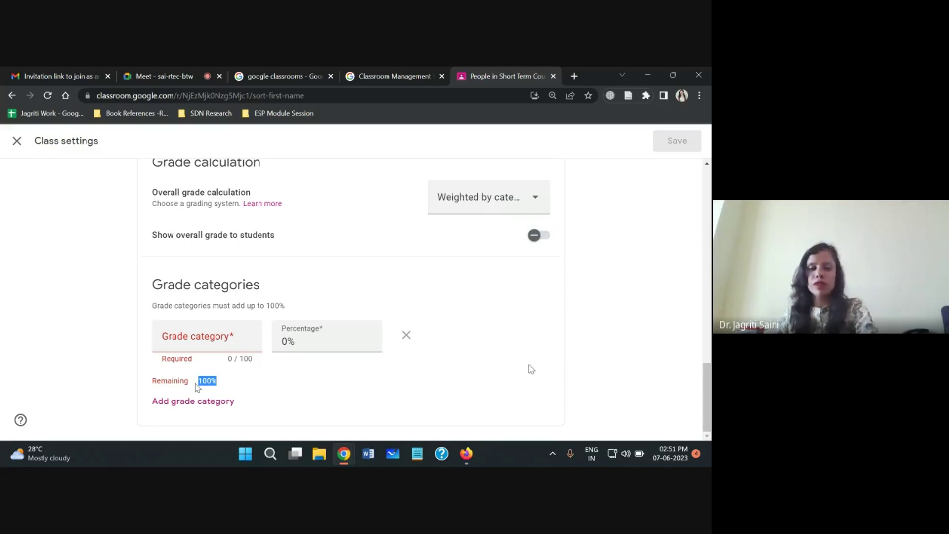
click(214, 335)
text(Assignments)
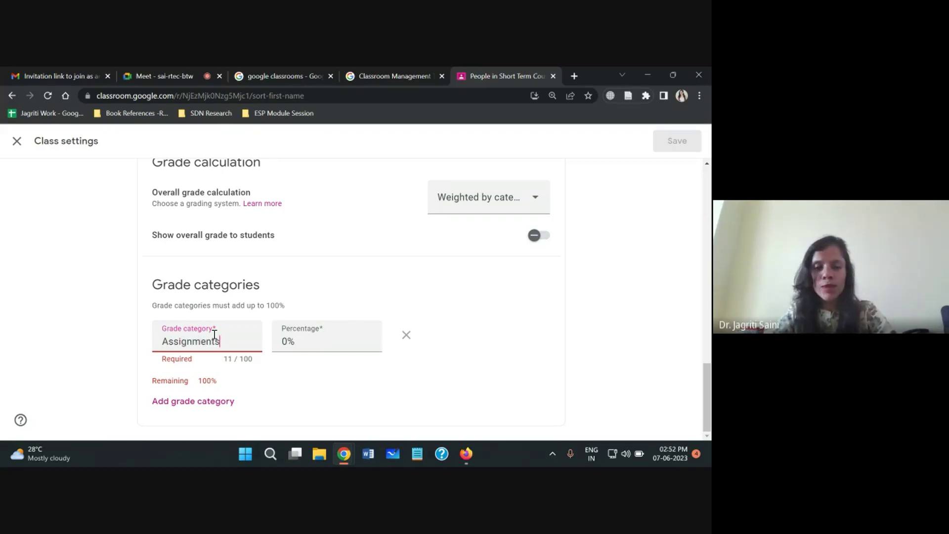
click(284, 343)
text(10)
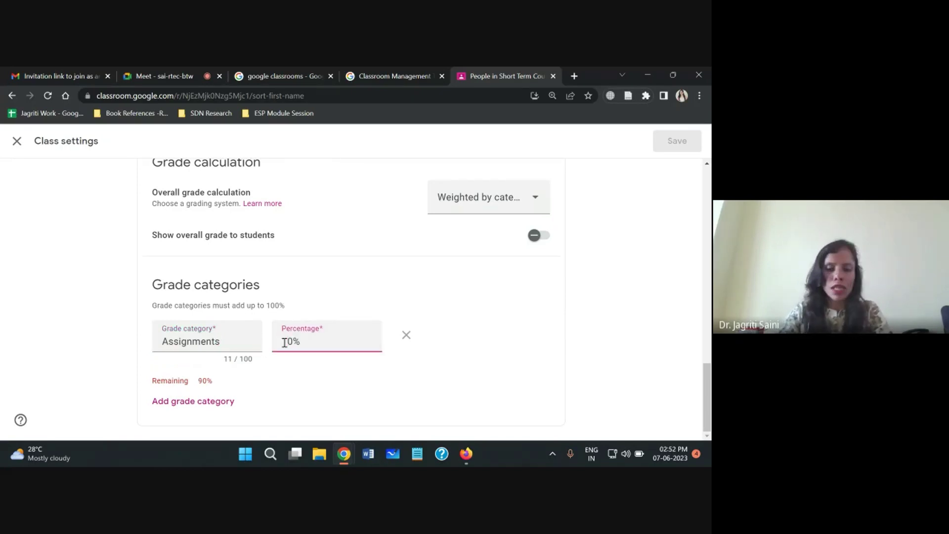
Add a second grade category named "Class Test" with a weight of 20%
click(191, 401)
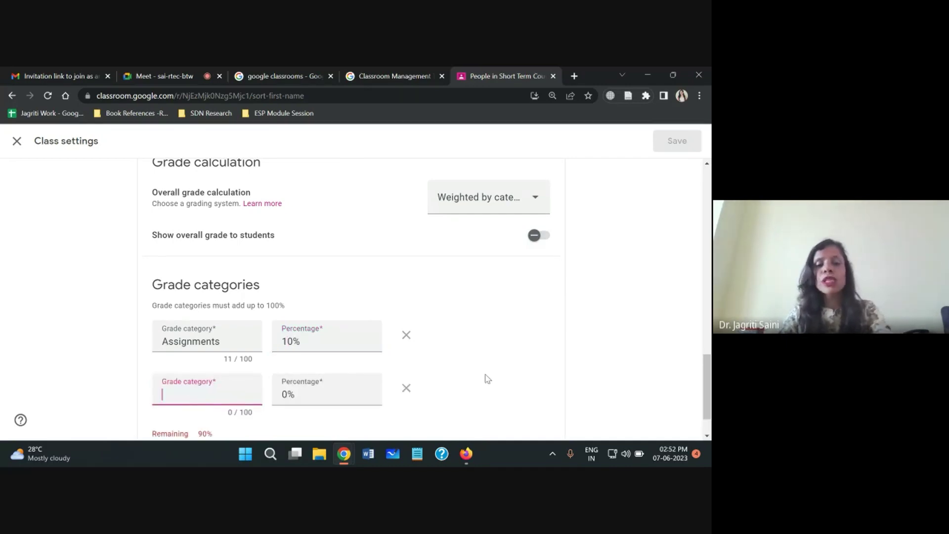
scroll(485, 377, down, 2)
click(307, 290)
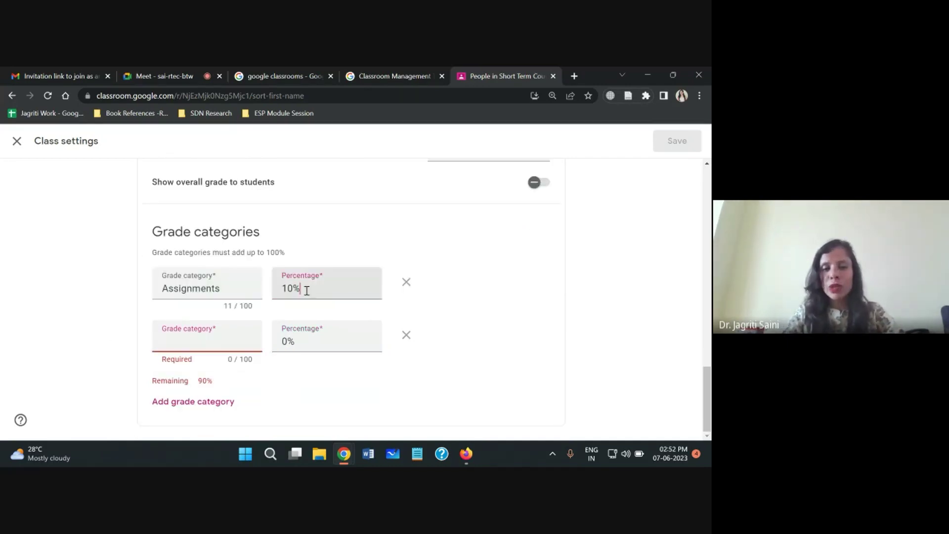
double_click(307, 290)
drag(214, 381, 151, 387)
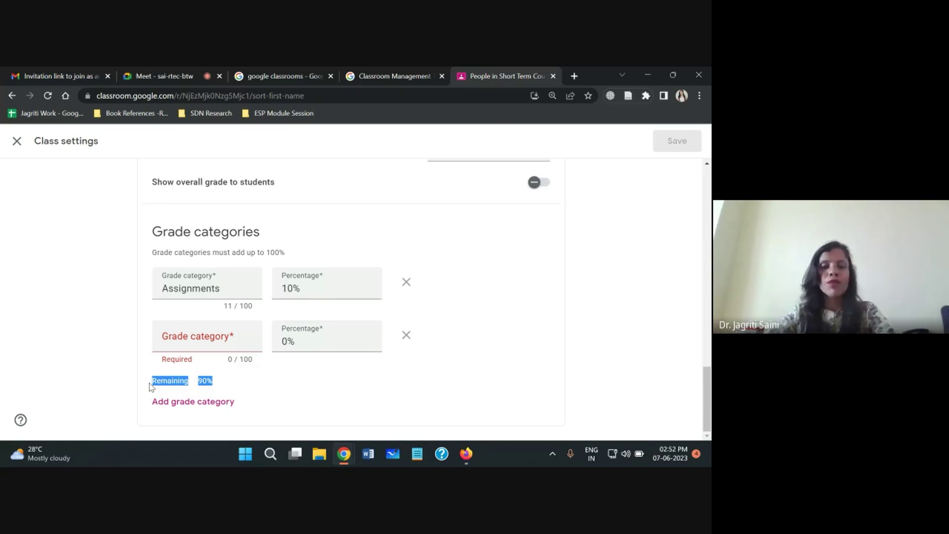
click(195, 340)
text(Class test)
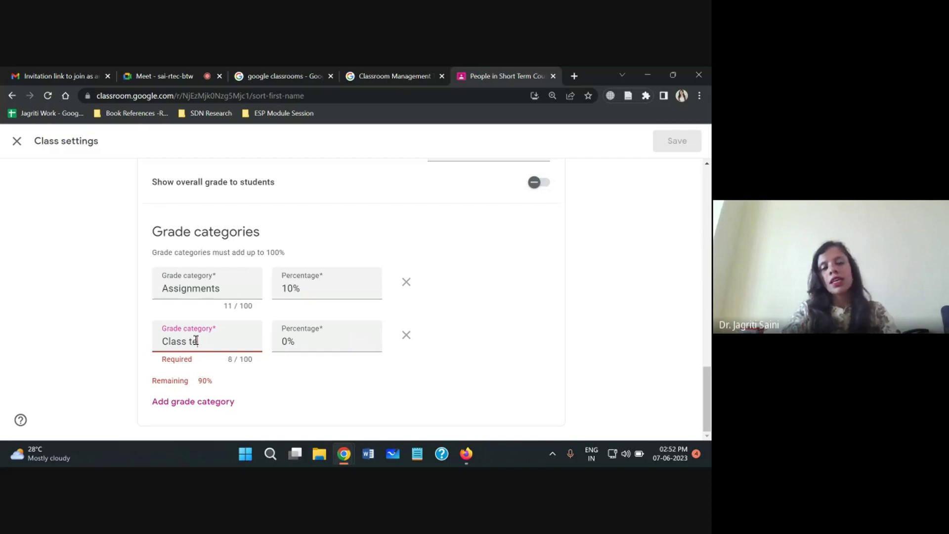
key(BackSpace)
key(BackSpace)
key(BackSpace)
key(BackSpace)
text(Test)
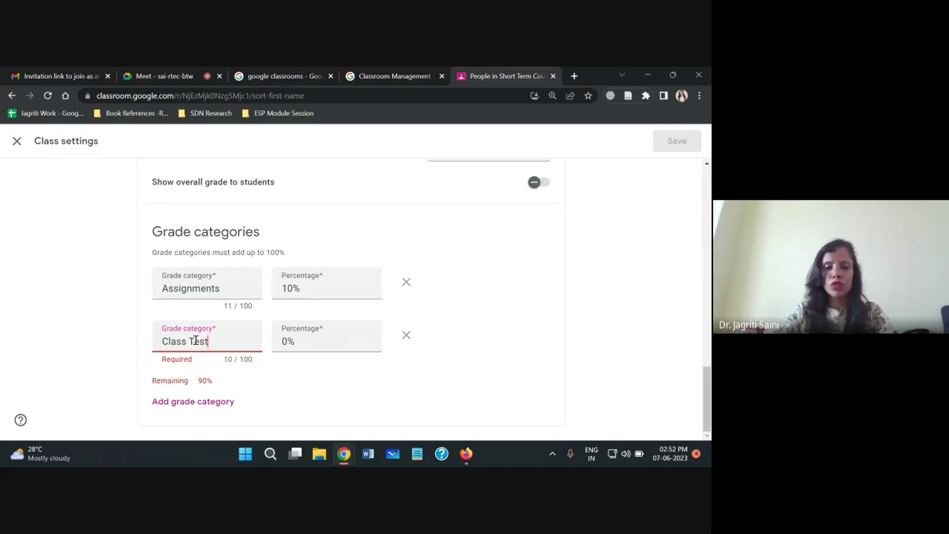
click(290, 338)
text(2)
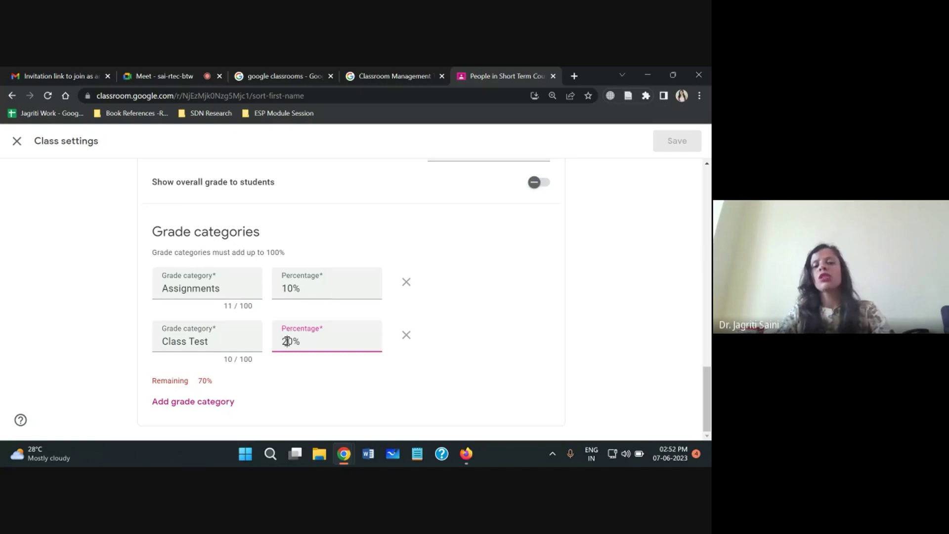
Add a third grade category named "Internal Exams" with a weight of 30%
click(210, 405)
scroll(593, 413, down, 1)
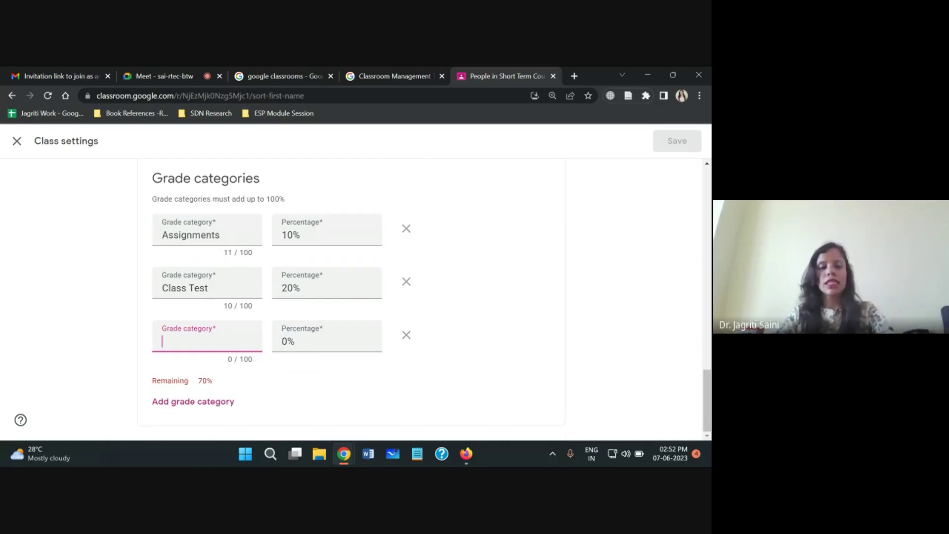
text(Int)
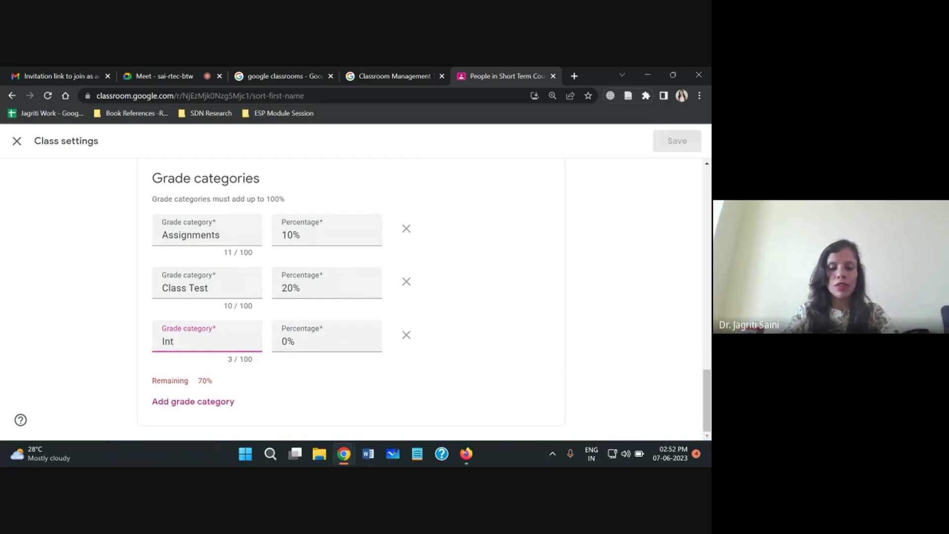
text(ernal Exams)
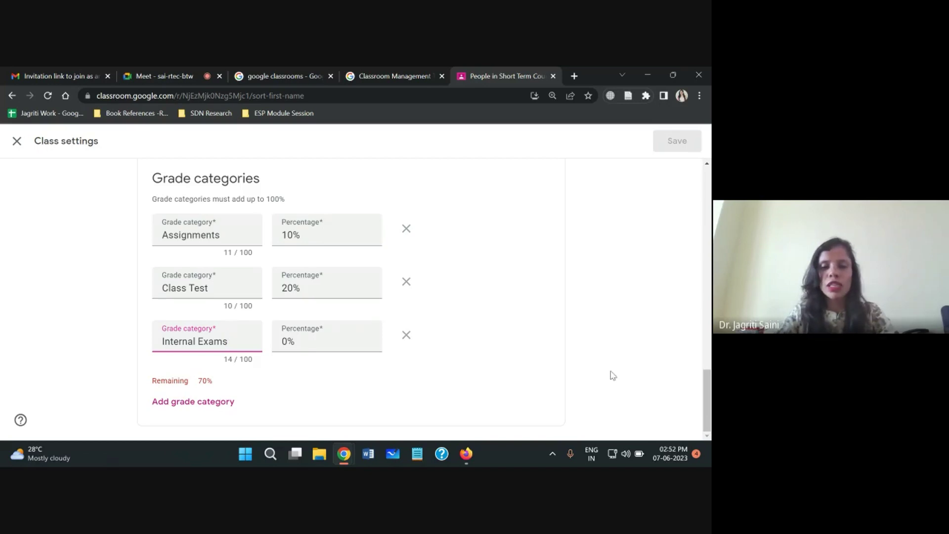
click(285, 343)
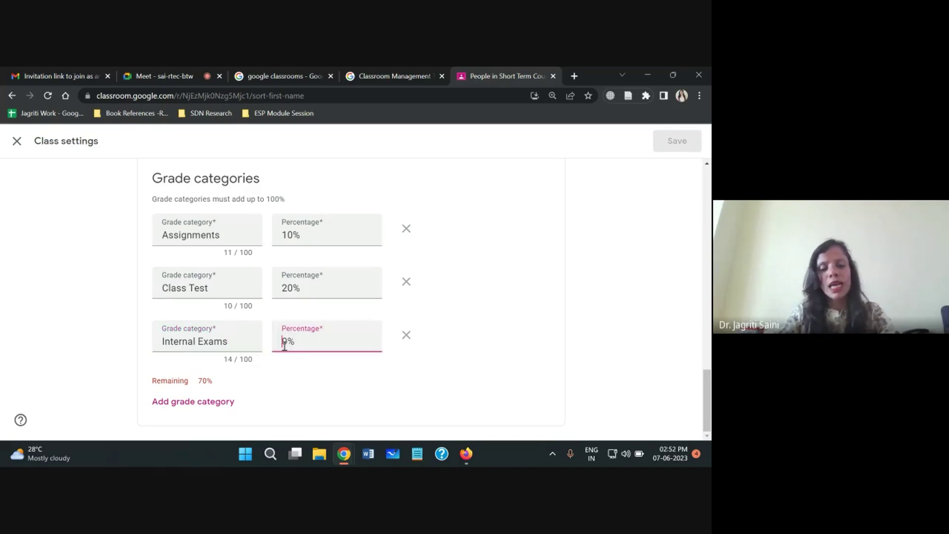
text(3)
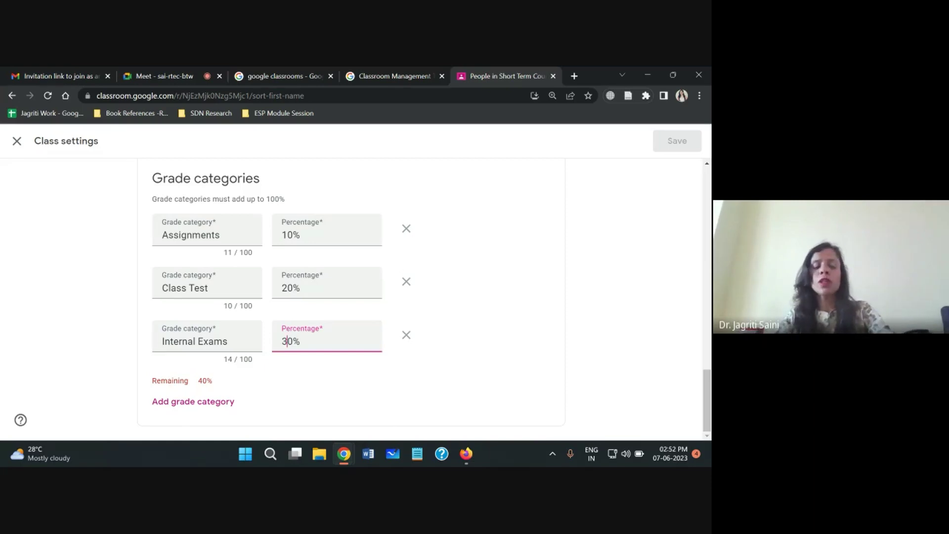
Add a fourth grade category named "External Exams" with a weight of 40%
click(195, 402)
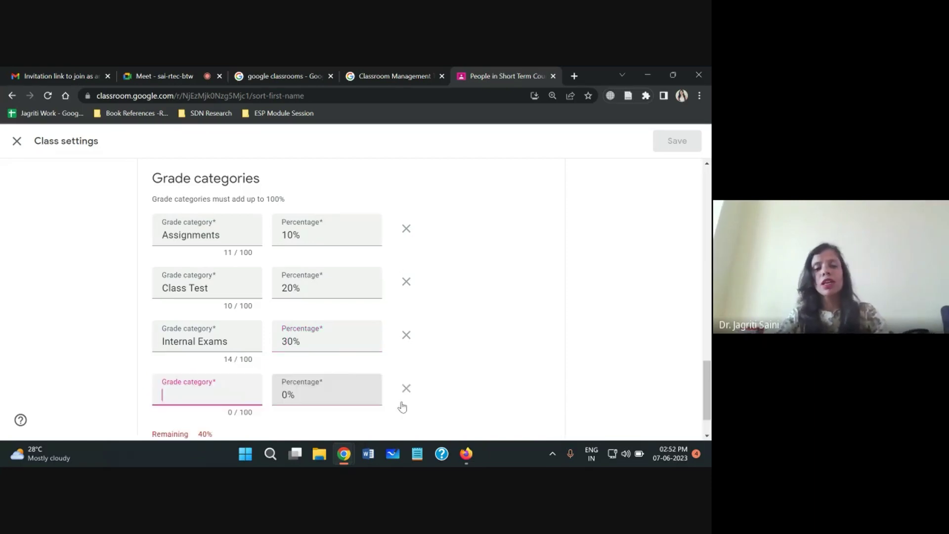
text(Exte)
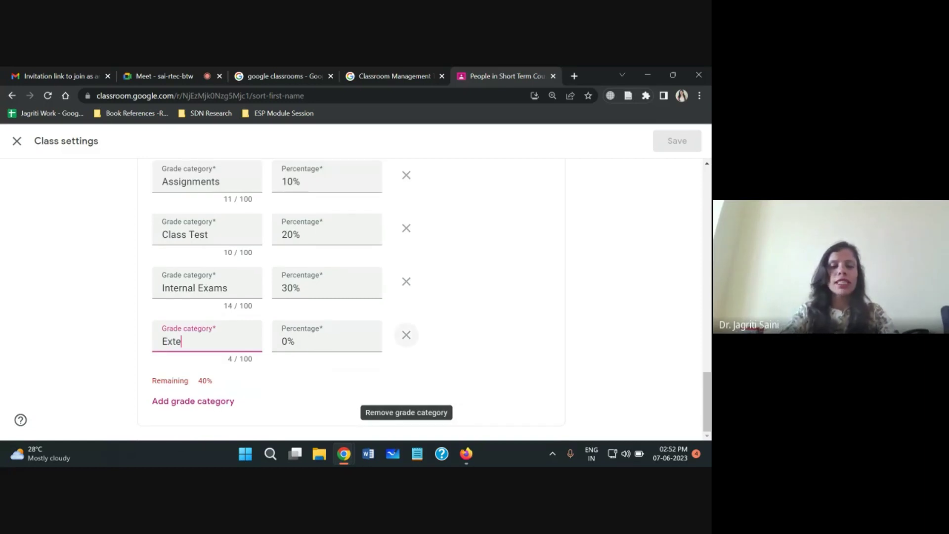
text(rnal Exams)
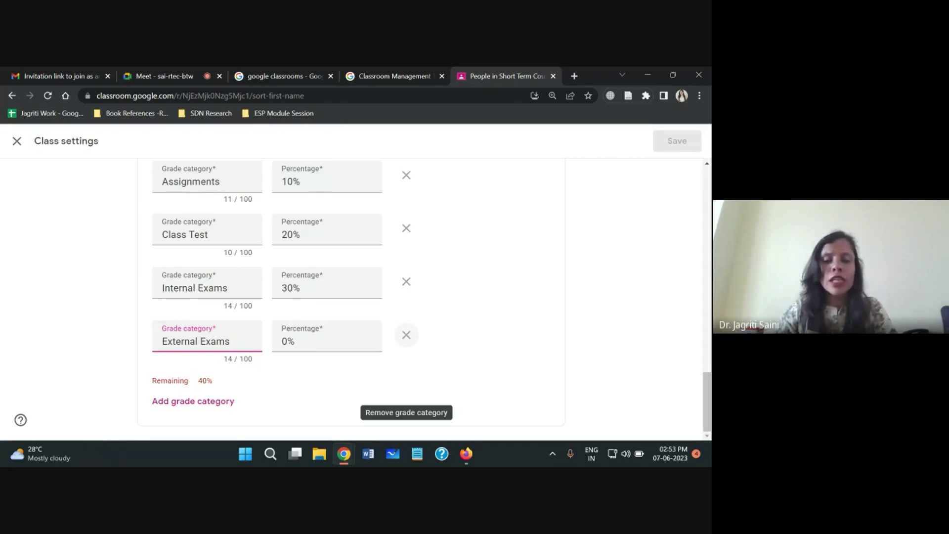
click(284, 341)
text(4)
click(518, 336)
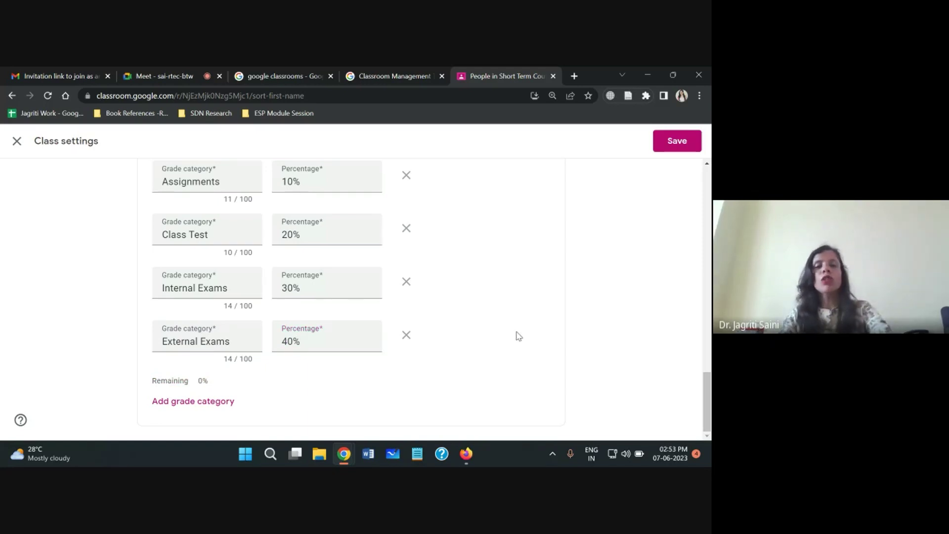
Leave the class settings and open the Stream page of the Short Term Course class
scroll(516, 335, up, 2)
key(F5)
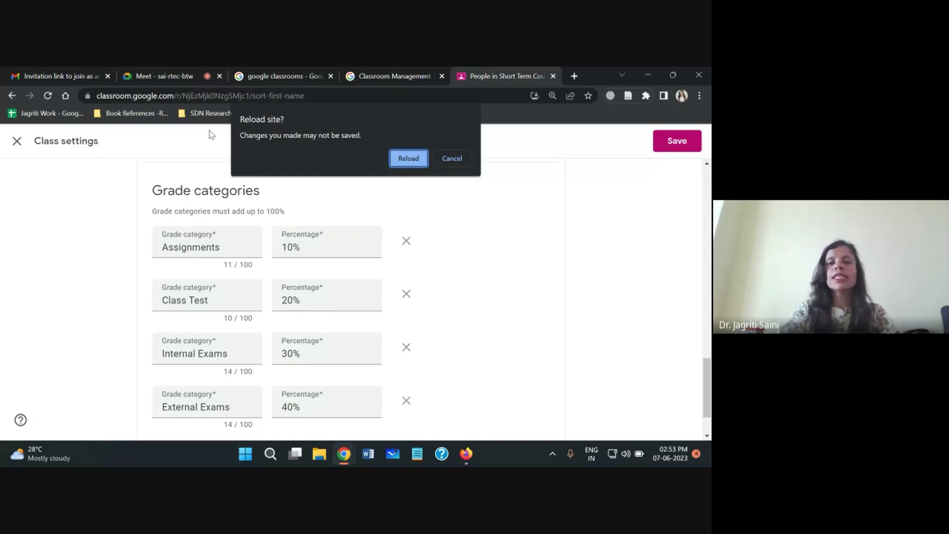
key(Escape)
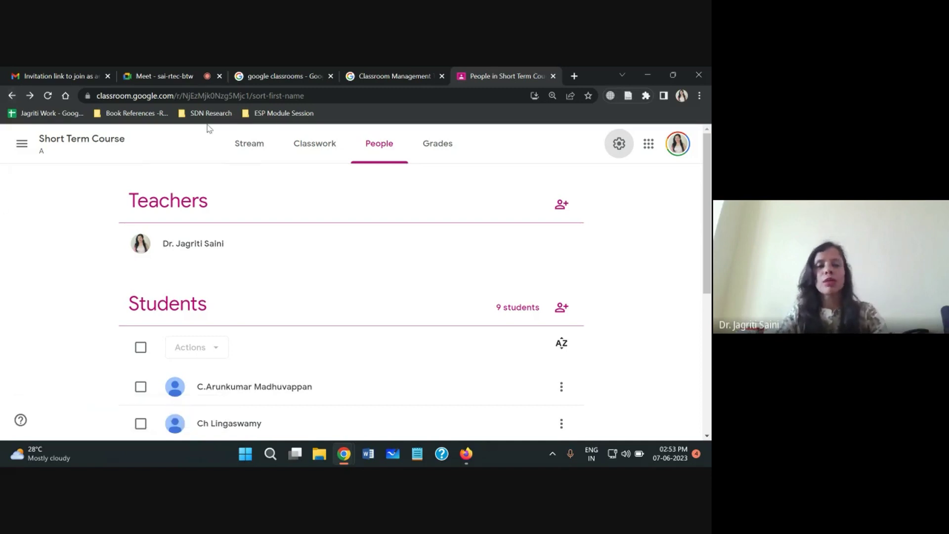
click(252, 154)
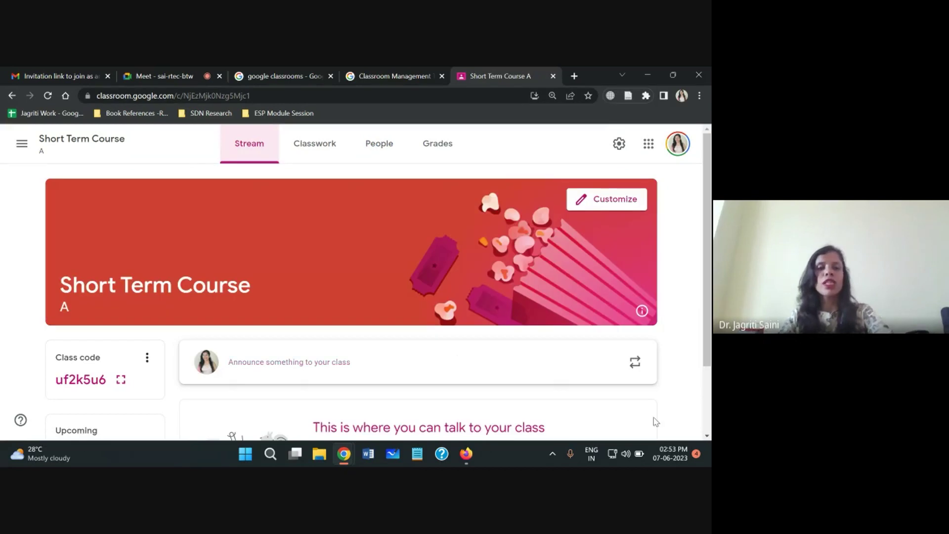
Start a new announcement on the class Stream page
scroll(651, 420, down, 2)
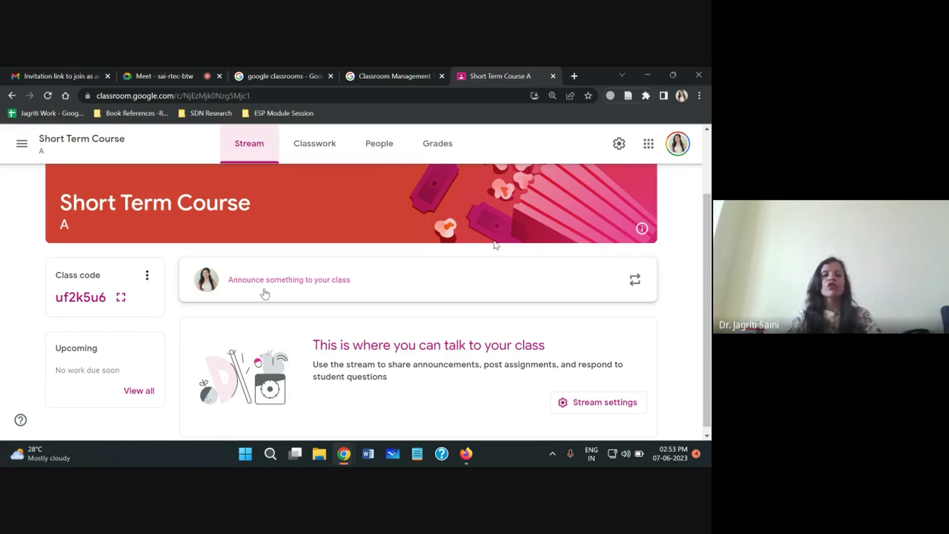
click(319, 281)
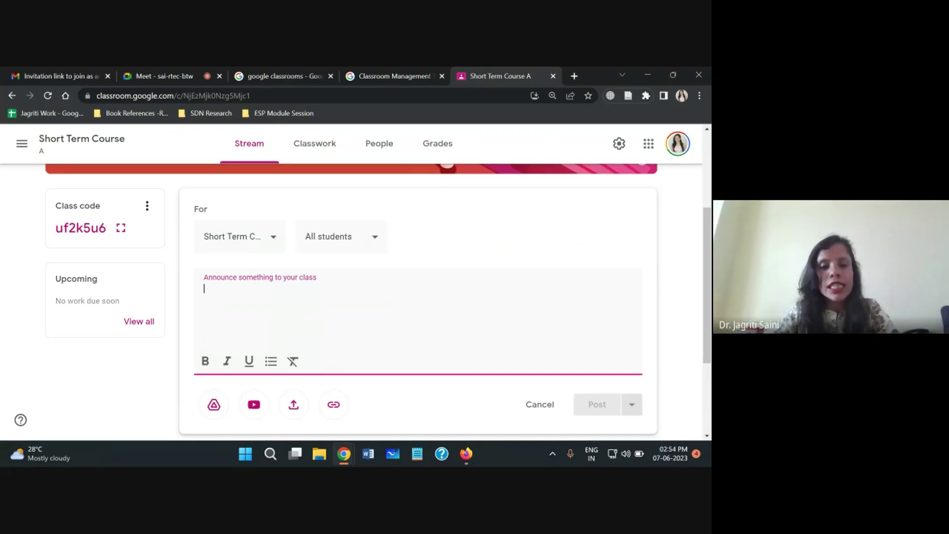
Try adding the Teaching_Learning class to the announcement's target classes, and remove it again
click(275, 240)
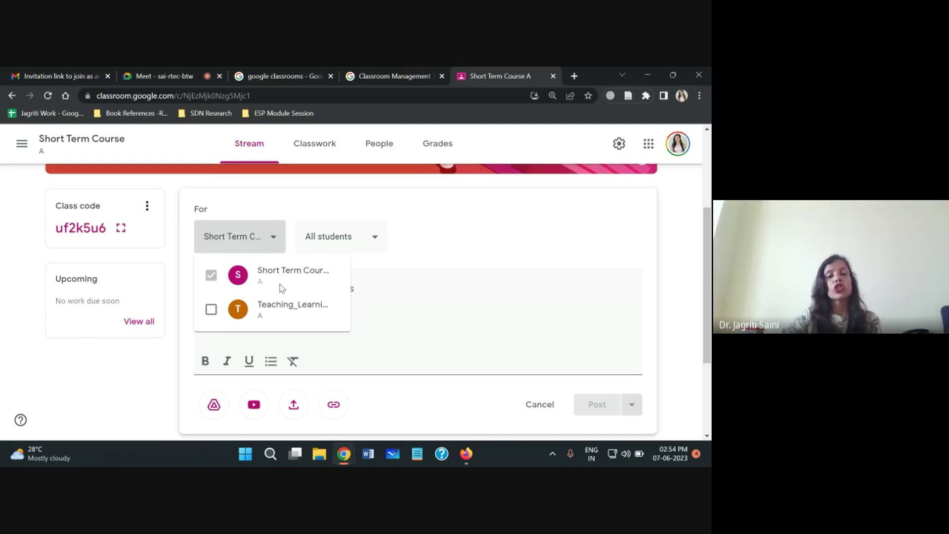
click(211, 310)
click(211, 310)
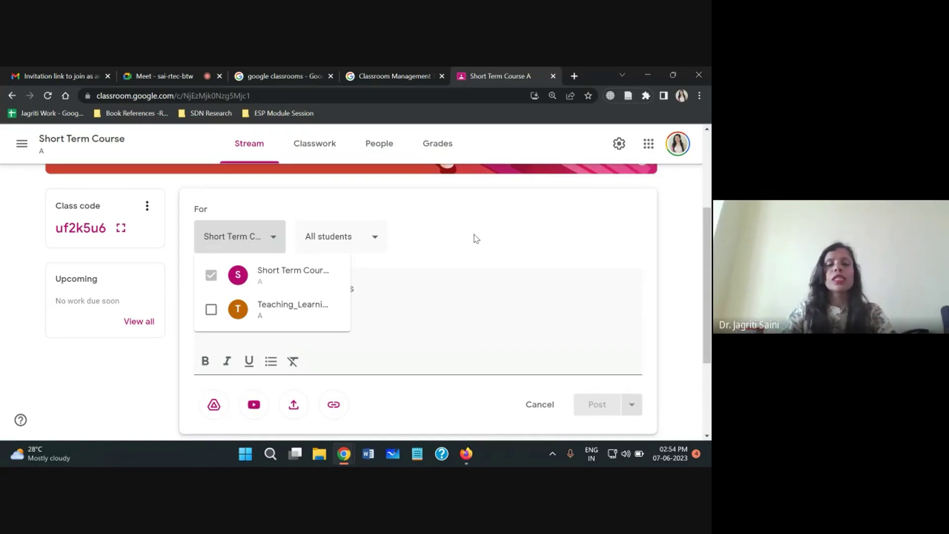
click(227, 311)
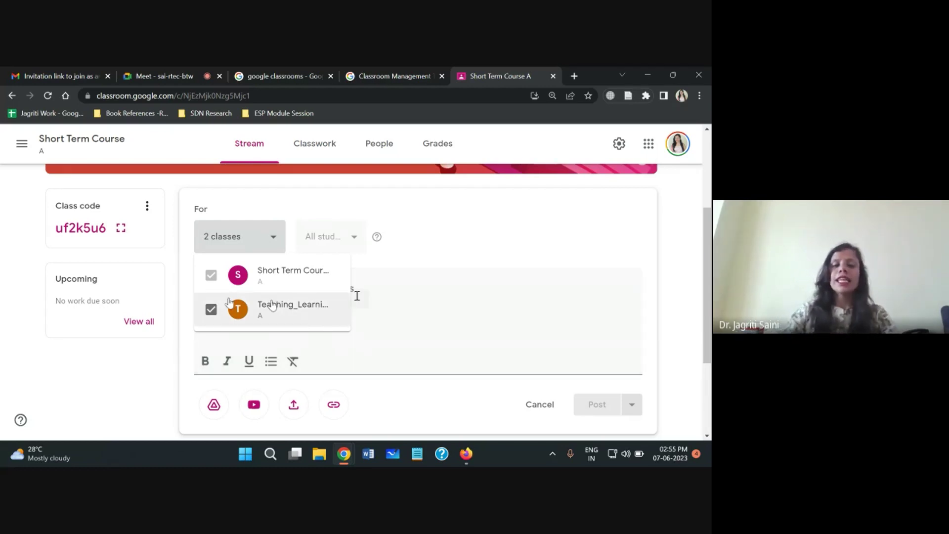
click(213, 311)
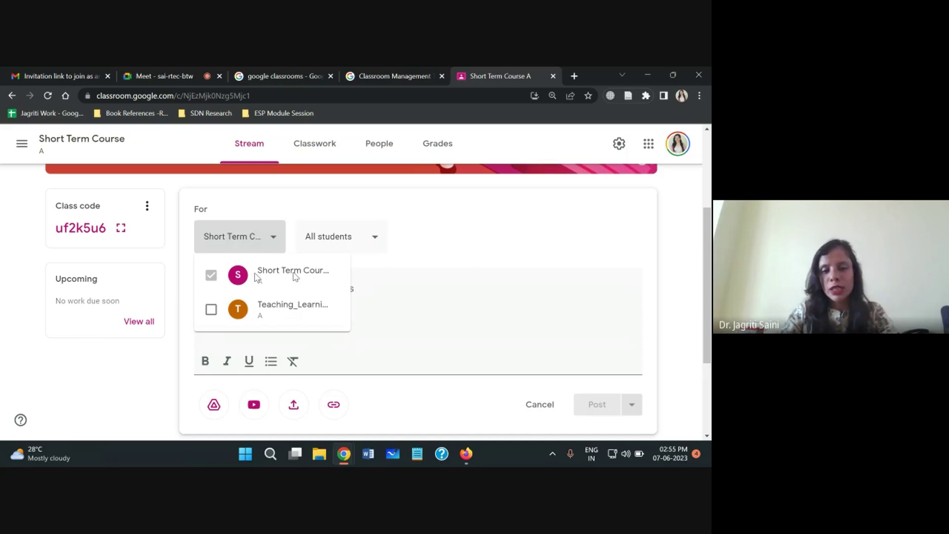
click(344, 285)
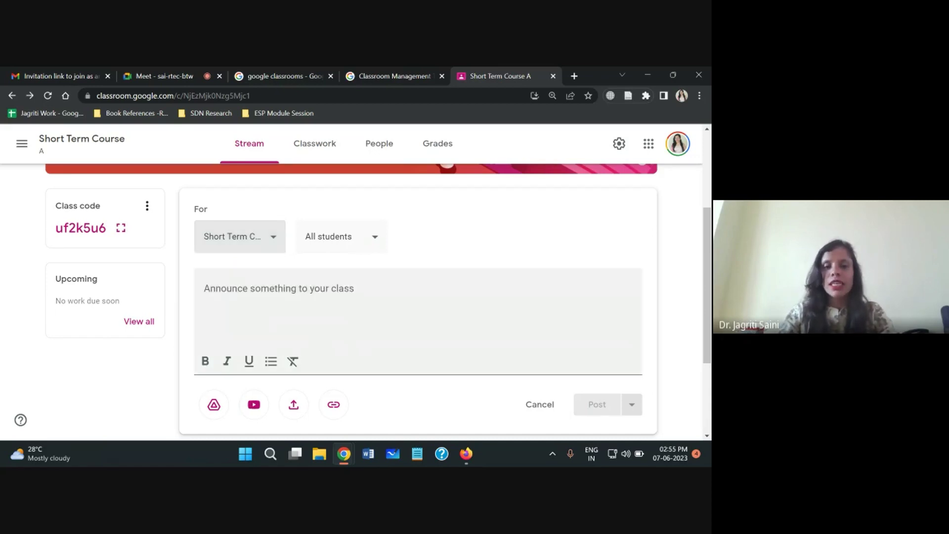
Try excluding five individual students from the announcement's recipients, and reselect all students
click(375, 238)
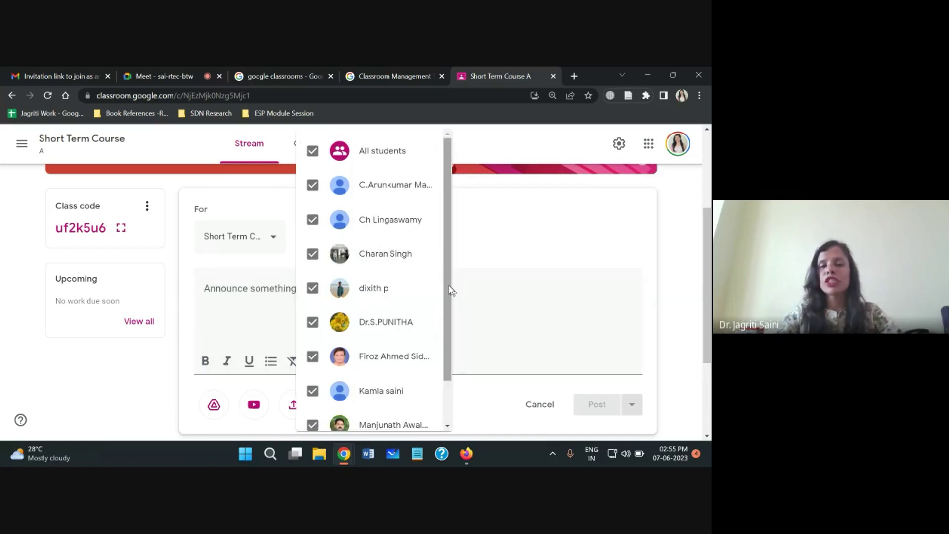
scroll(450, 289, down, 1)
scroll(452, 269, up, 1)
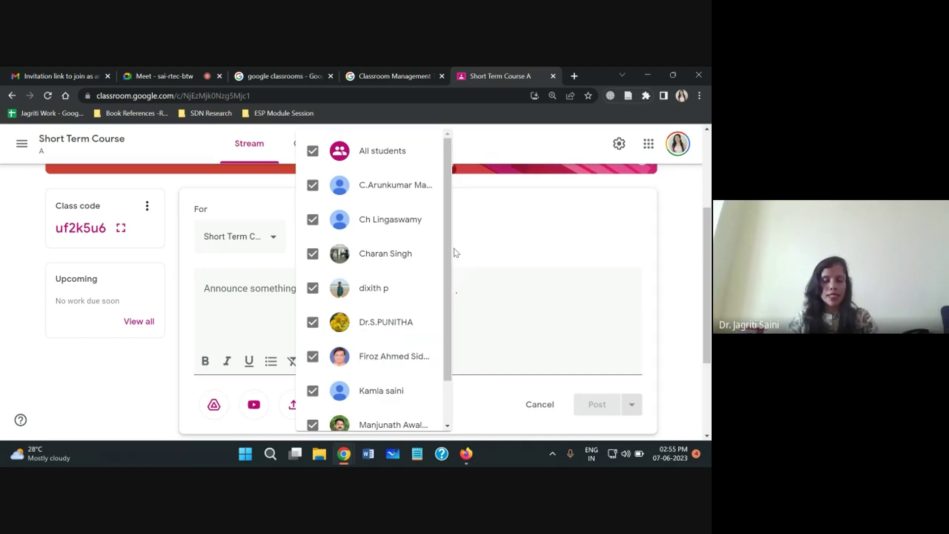
click(313, 219)
click(312, 254)
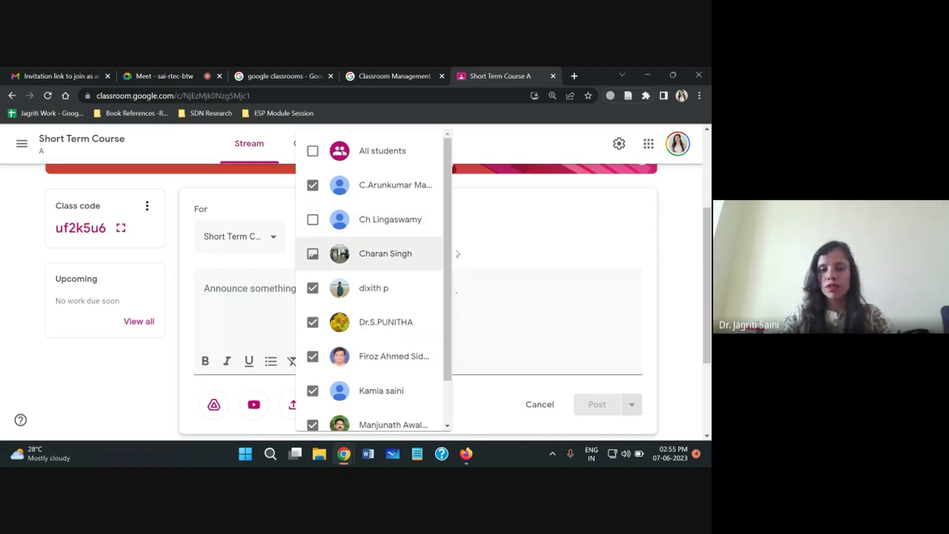
click(312, 288)
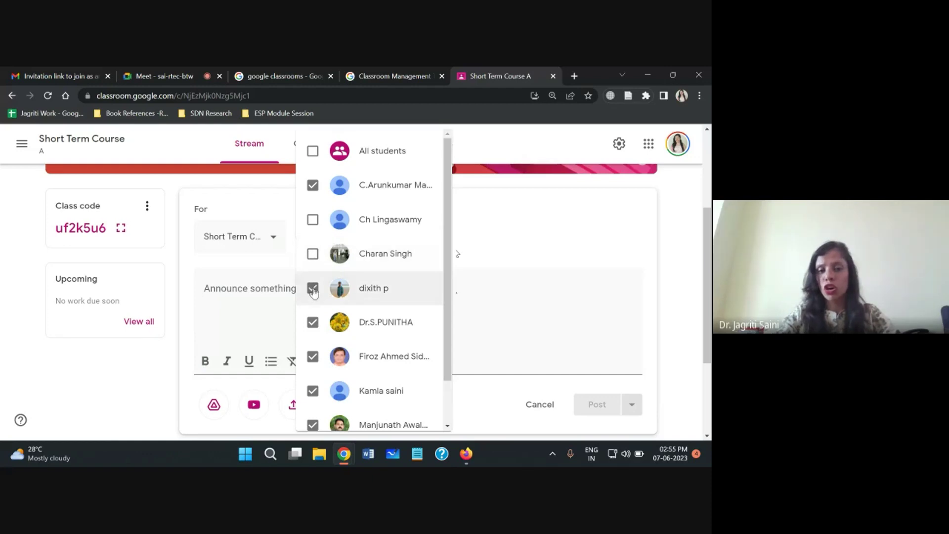
click(312, 322)
click(312, 357)
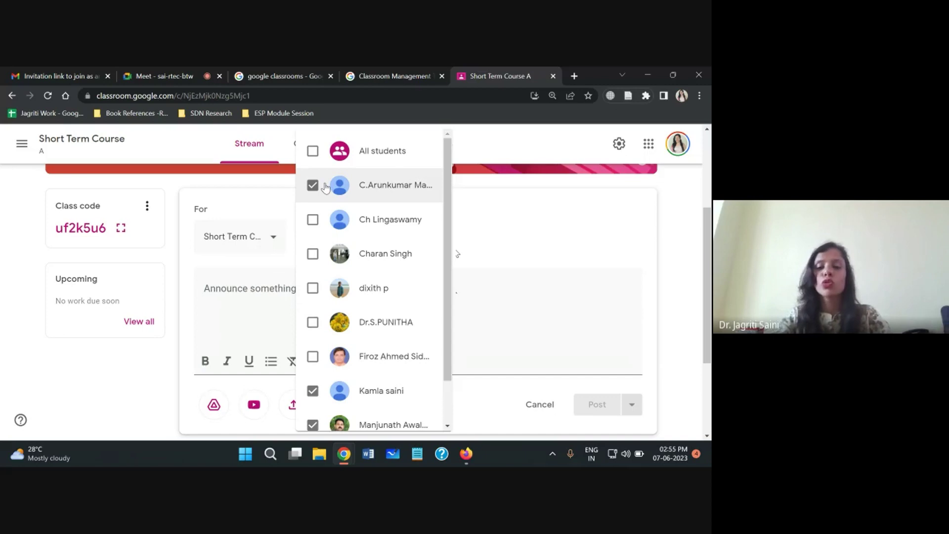
click(311, 151)
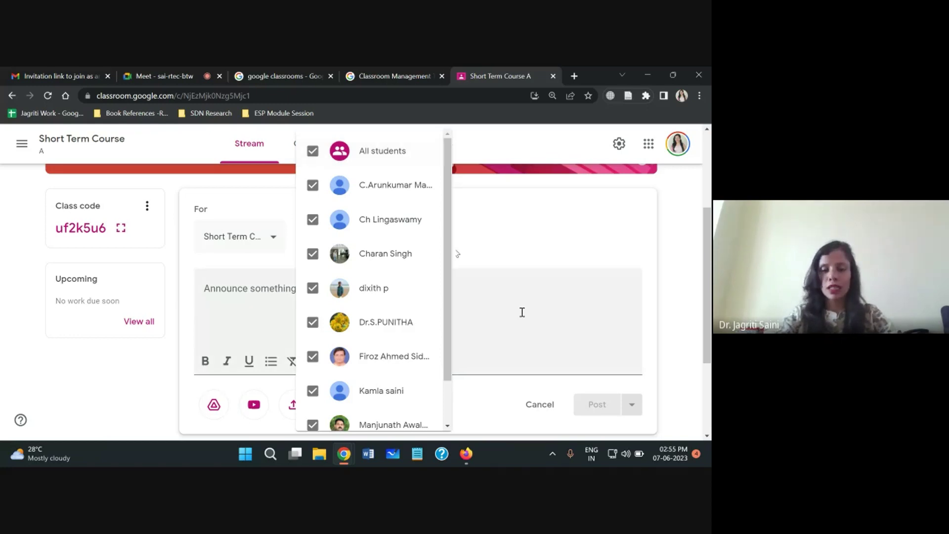
drag(449, 377, 450, 428)
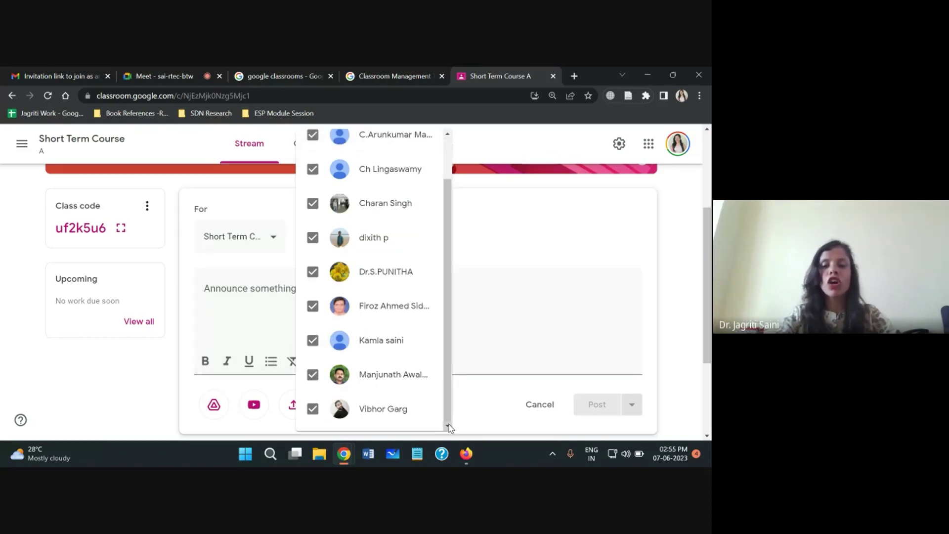
scroll(384, 191, up, 2)
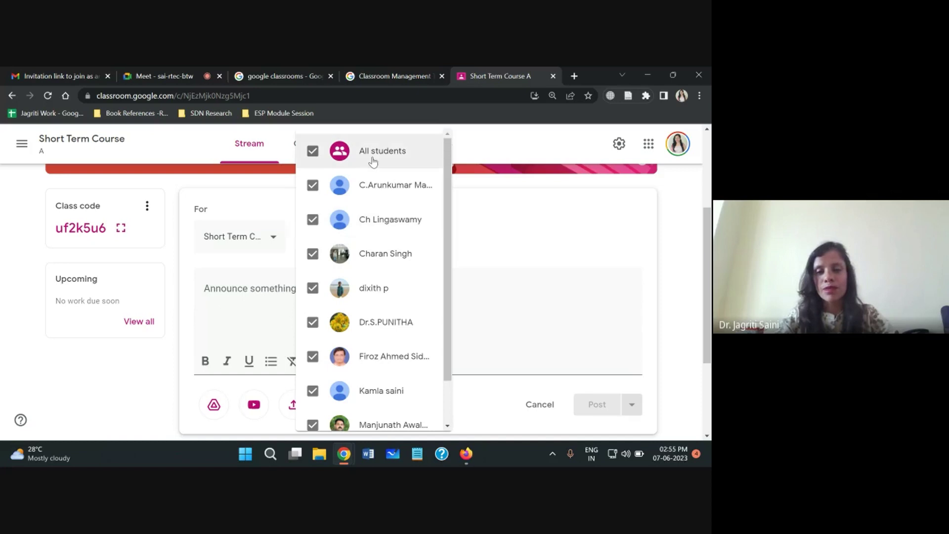
click(504, 303)
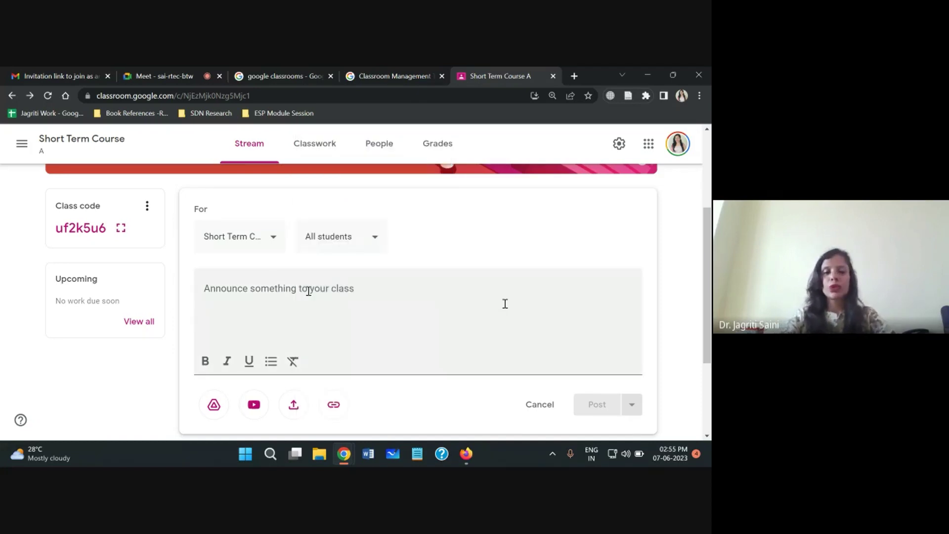
Enter "Class Test at 4:00 PM" as the first line of the announcement
click(257, 294)
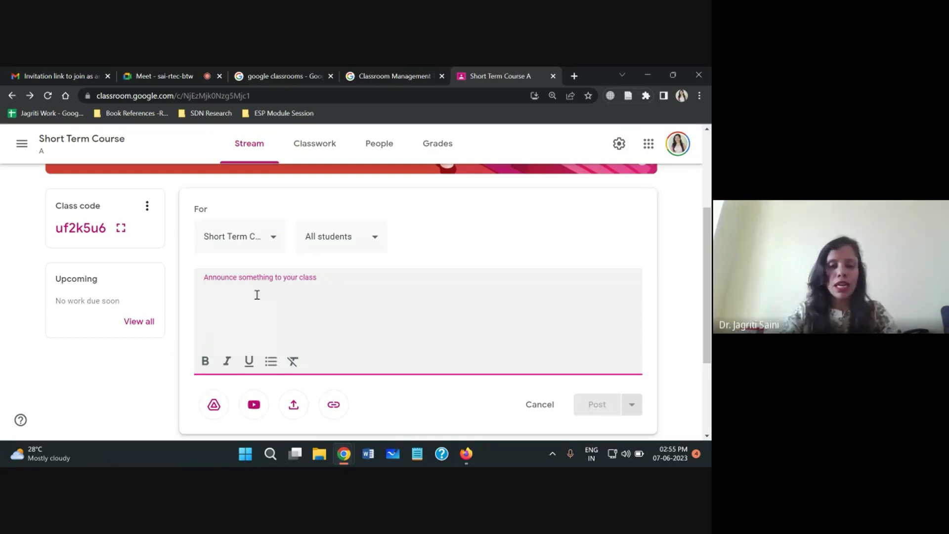
text(Class Test at 4:00 )
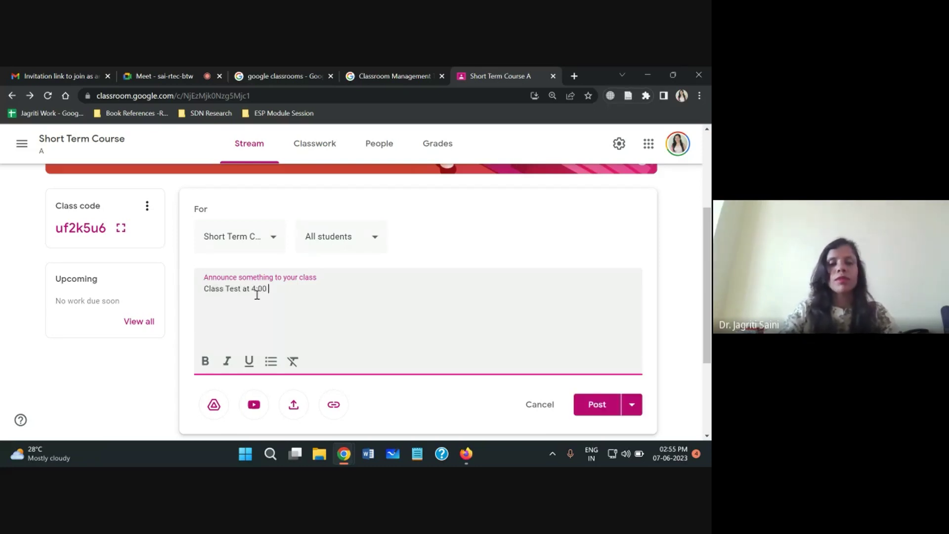
text(PM)
key(Return)
key(Return)
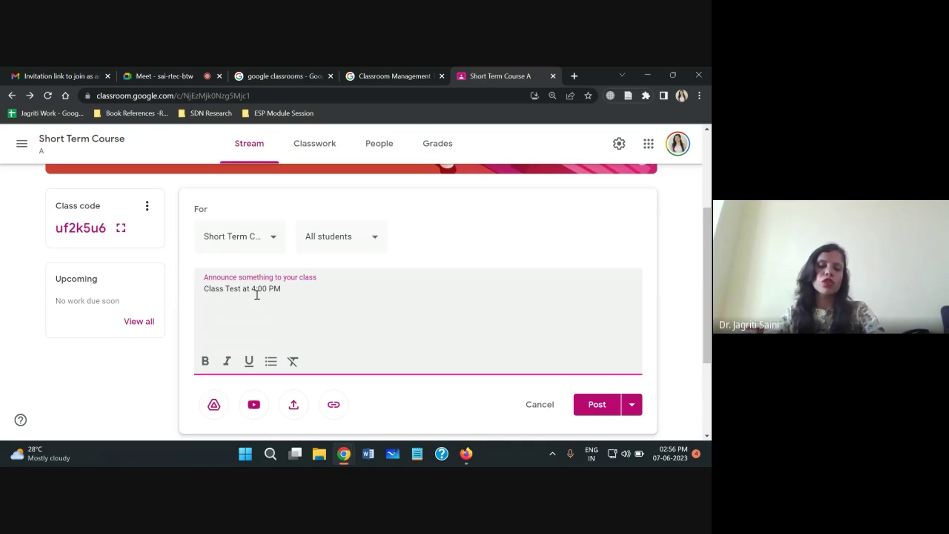
key(Return)
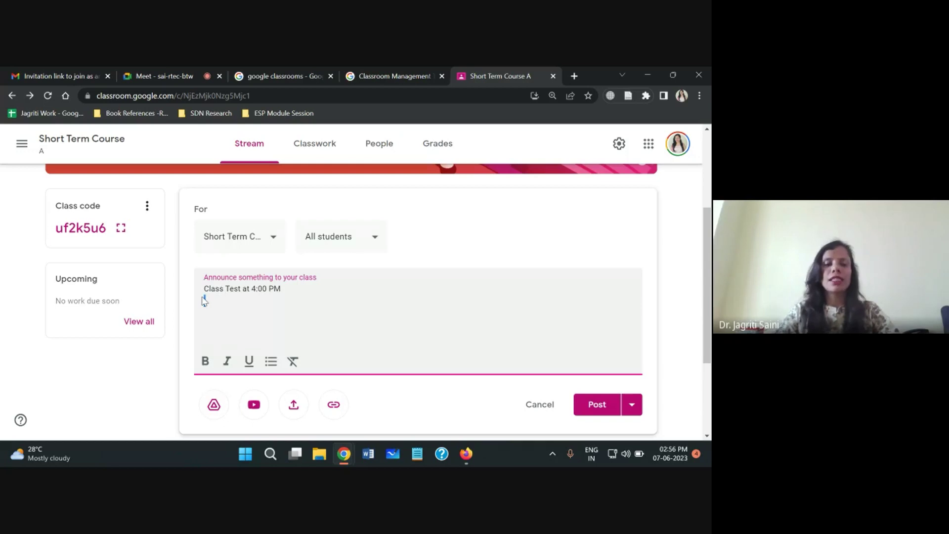
key(Return)
Add "Room No: 208" as the second line of the announcement
click(250, 298)
text(Room No)
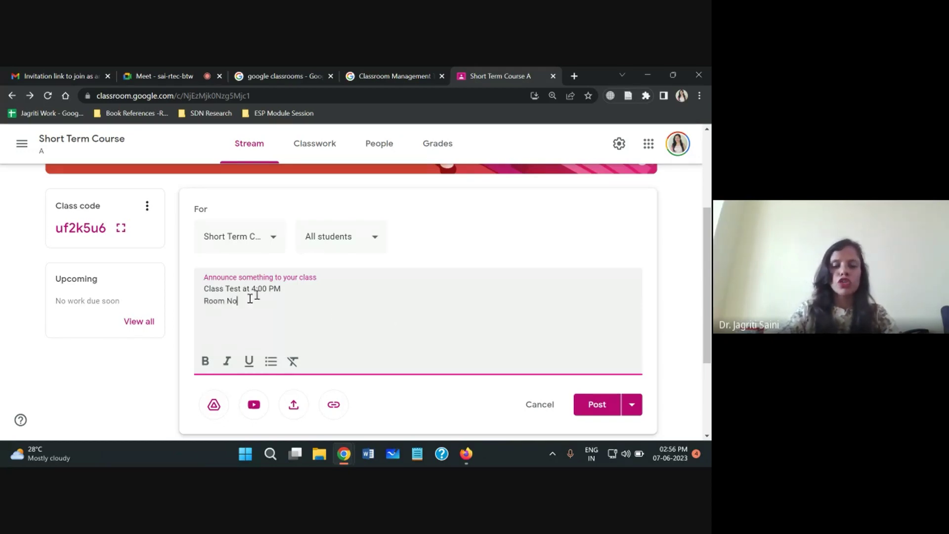
text(: 203)
key(Return)
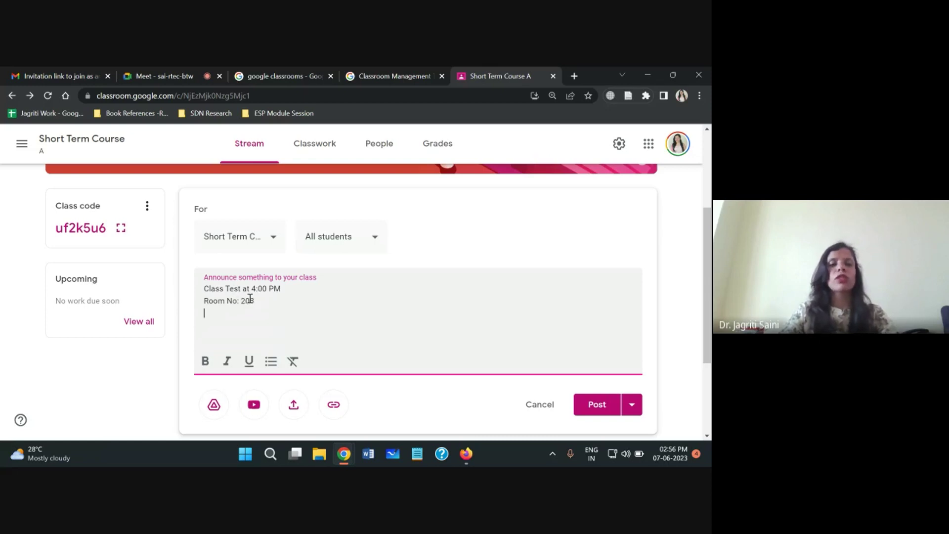
After a blank line, add "Google Meet Link:" followed by the address copied from the open Google Meet call
key(Return)
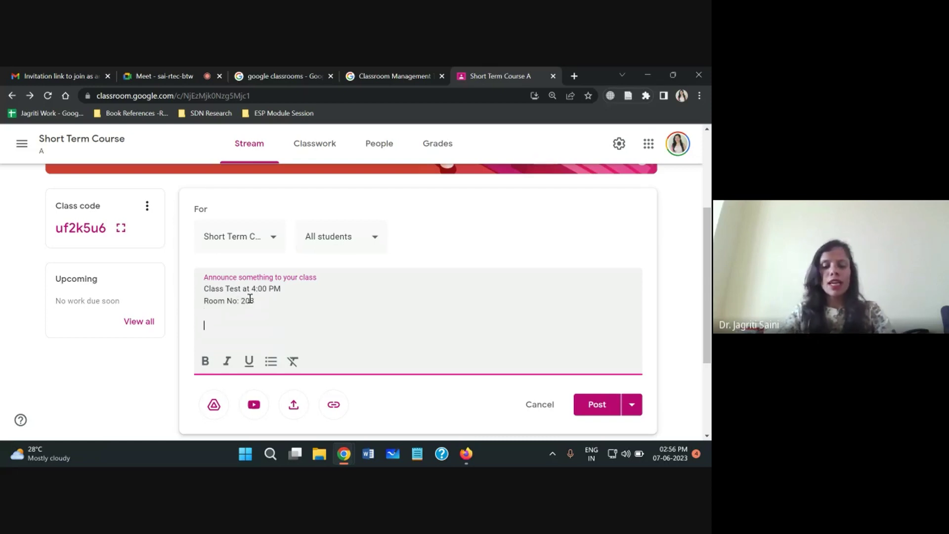
text(Goog)
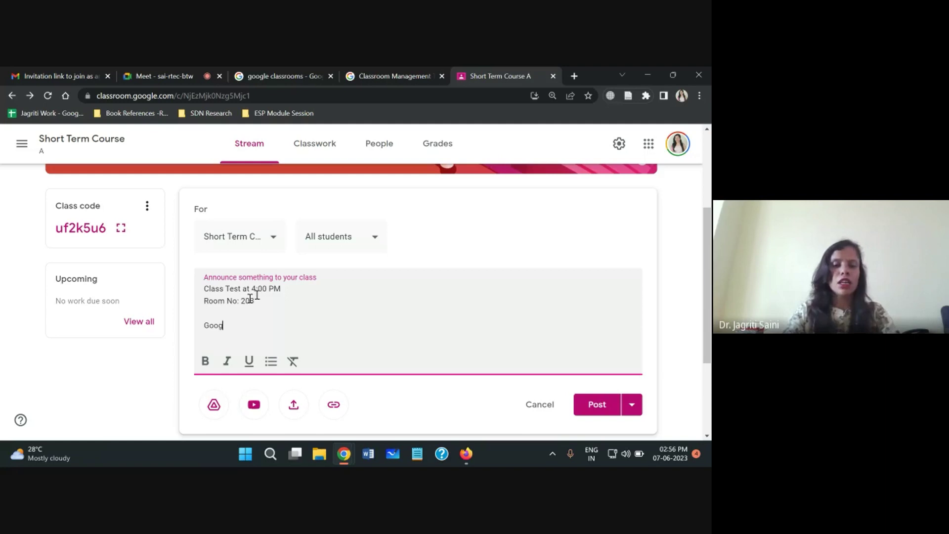
text(le Meet Link:)
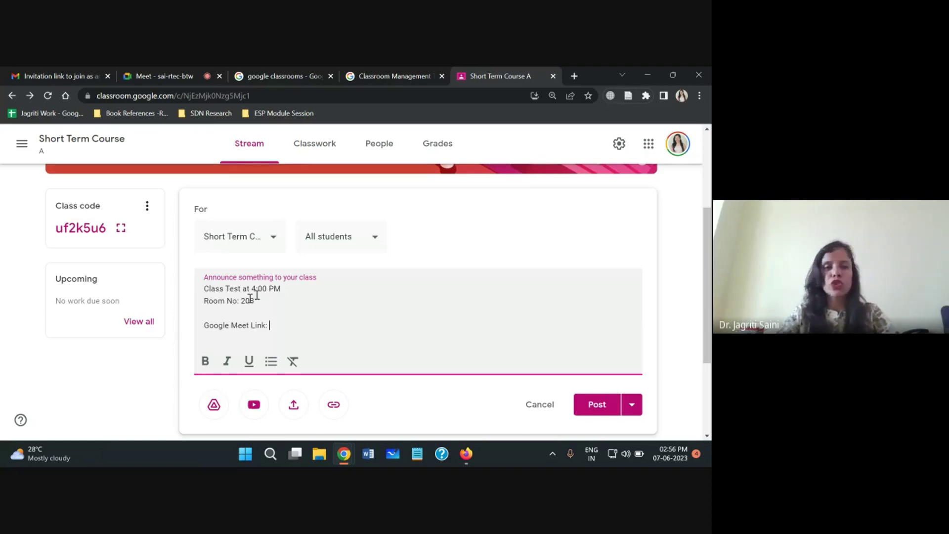
click(186, 74)
click(212, 96)
key(ctrl+c)
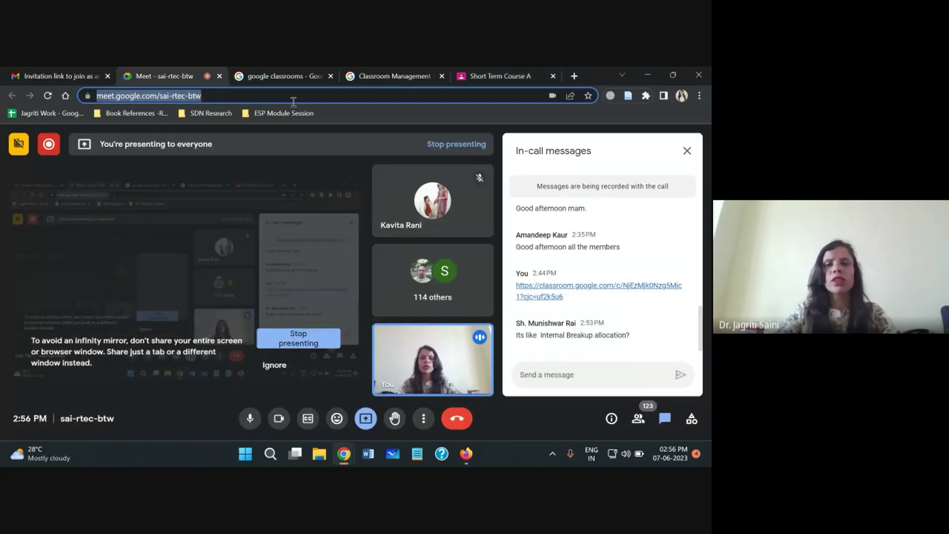
click(482, 74)
key(ctrl+v)
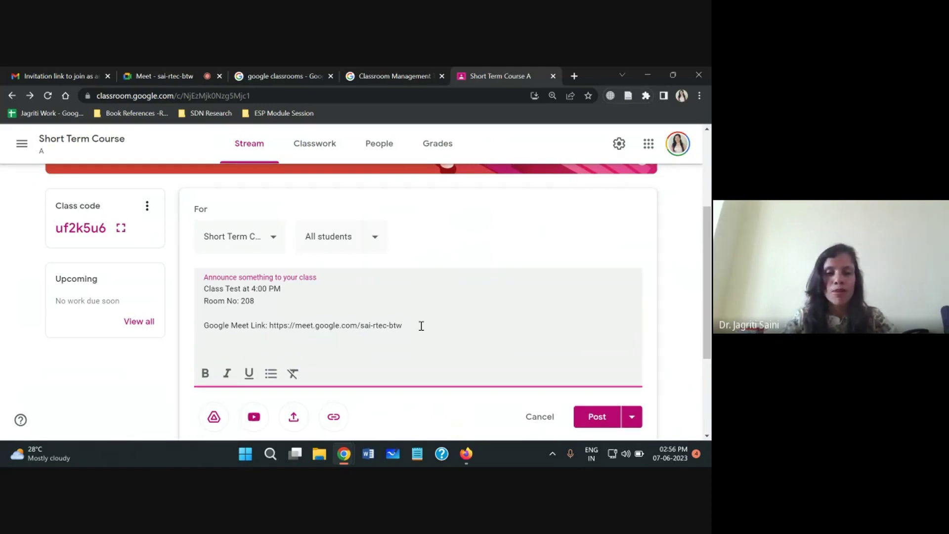
Make the announcement line "Class Test at 4:00 PM" bold
scroll(421, 326, down, 2)
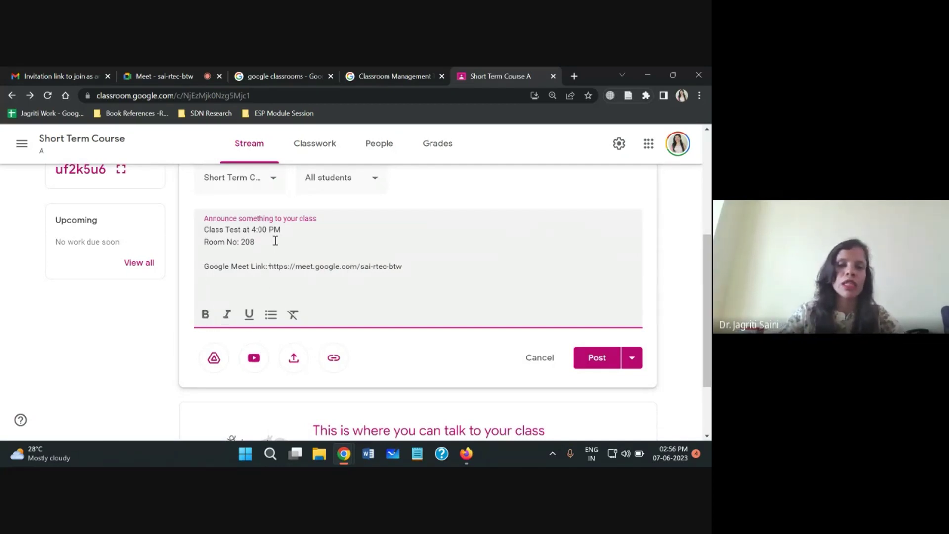
drag(282, 229, 203, 231)
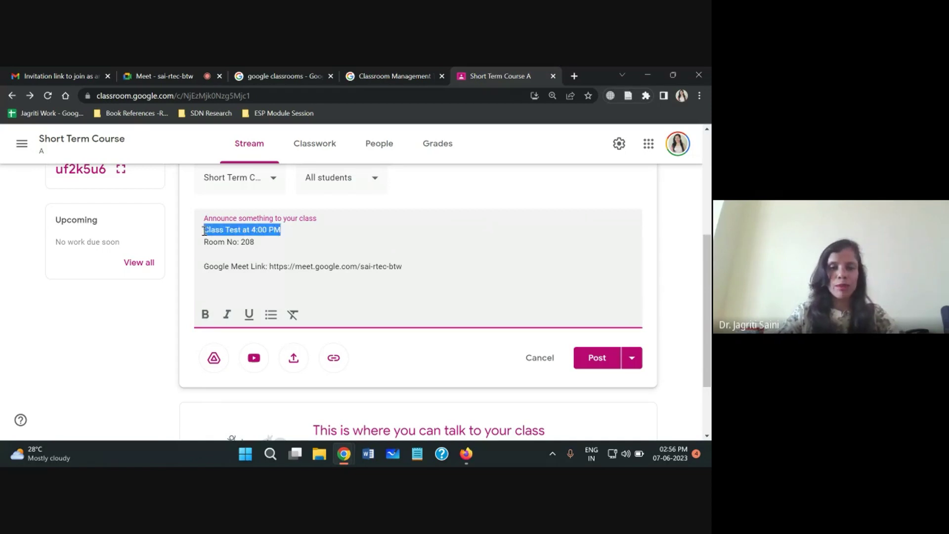
click(205, 314)
click(311, 255)
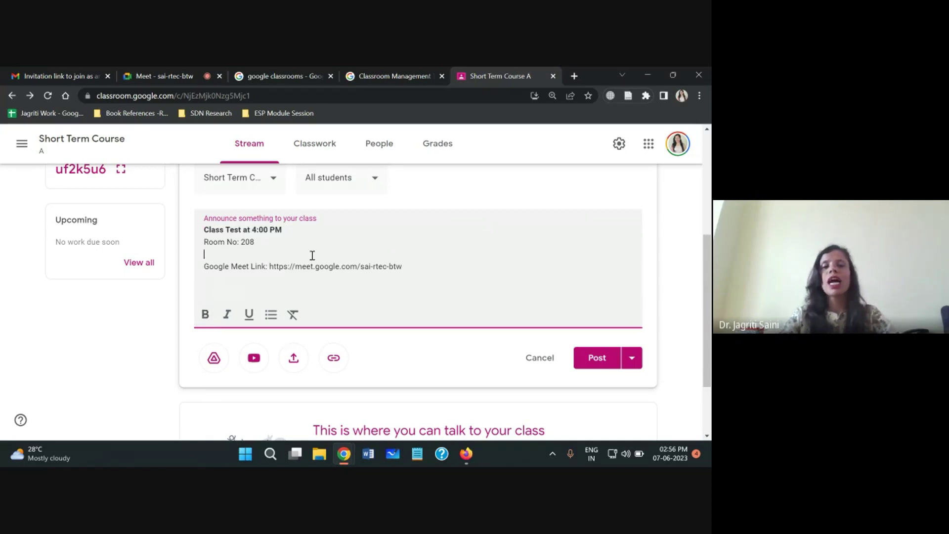
Make the Google Meet Link line of the announcement italic
drag(402, 266, 203, 269)
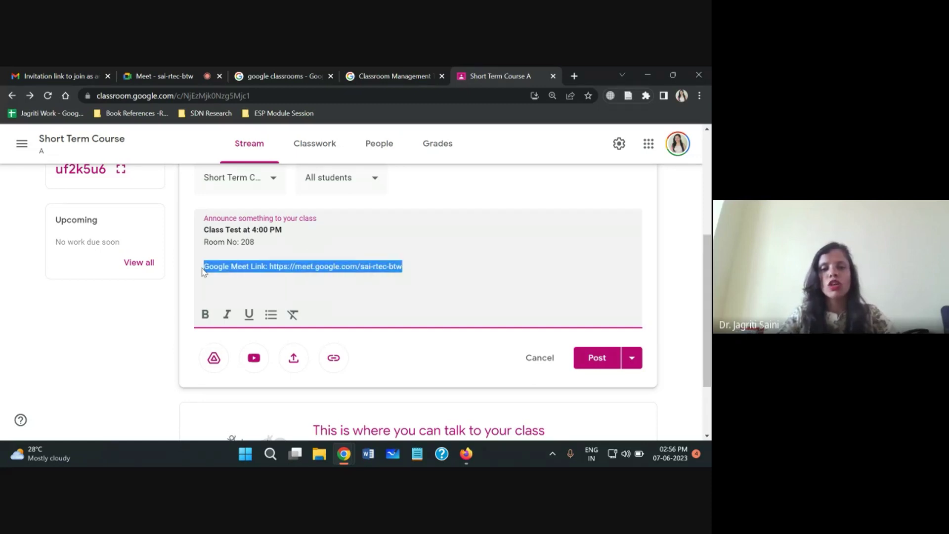
click(227, 315)
click(295, 279)
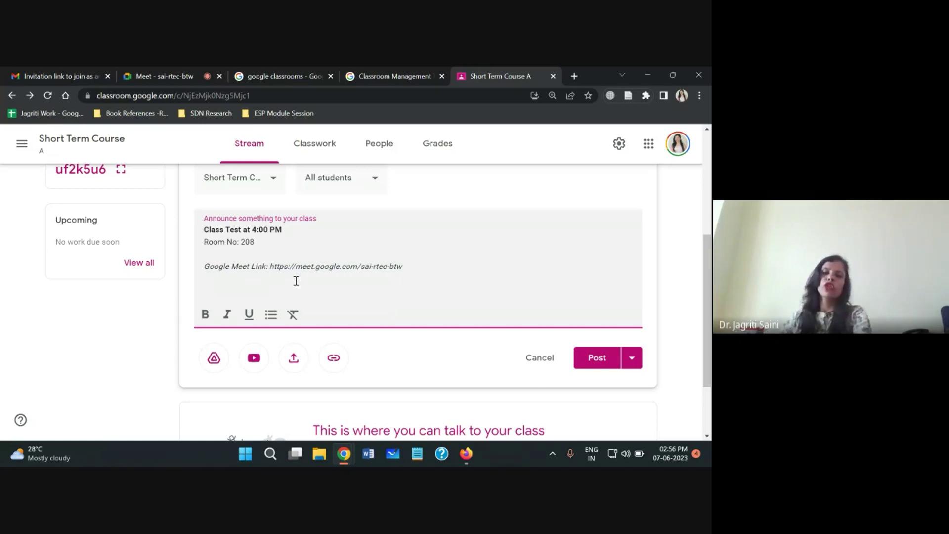
click(317, 254)
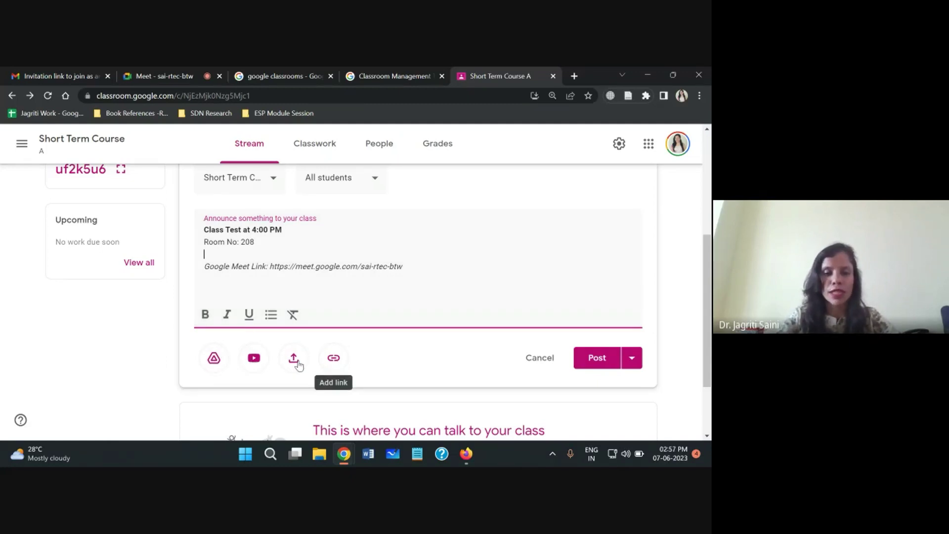
scroll(213, 362, down, 2)
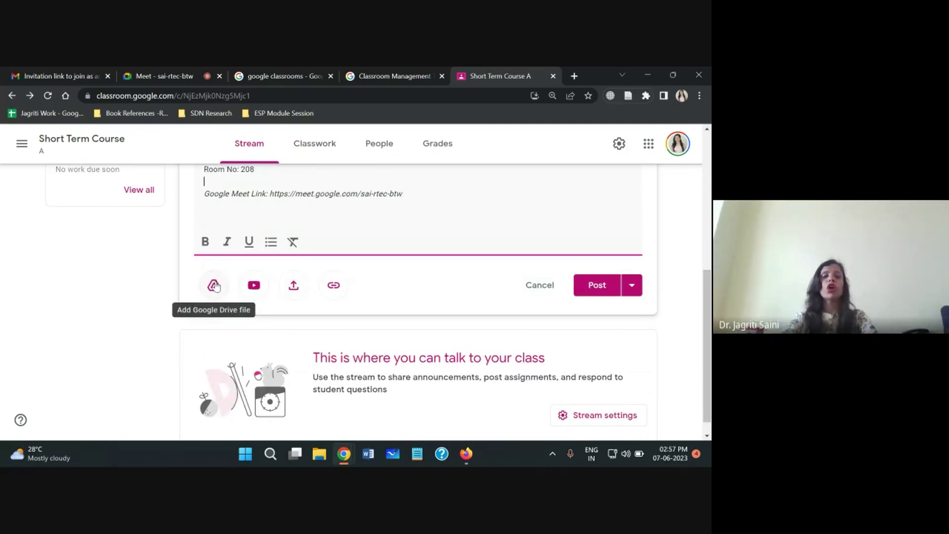
scroll(214, 287, up, 1)
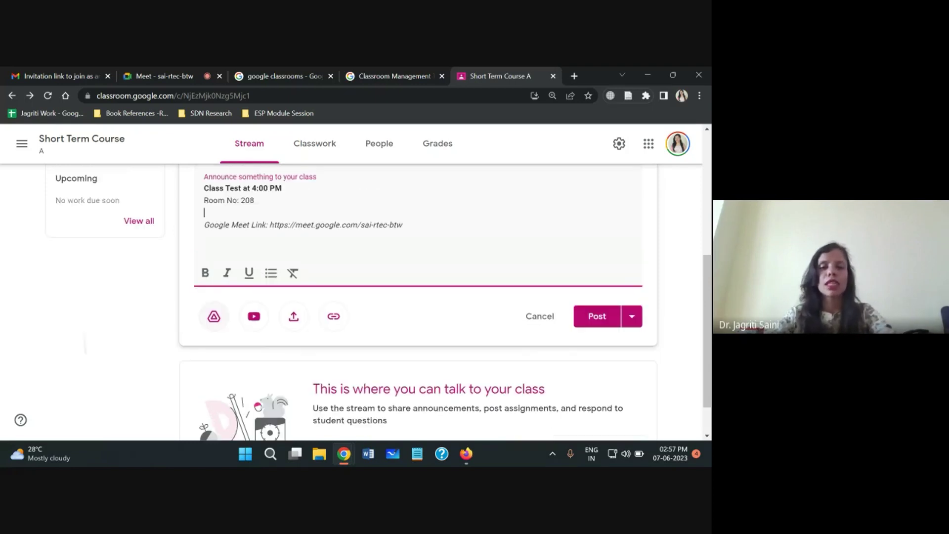
Cut the Google Meet address out of the announcement text and attach it to the announcement as a link
scroll(381, 306, up, 1)
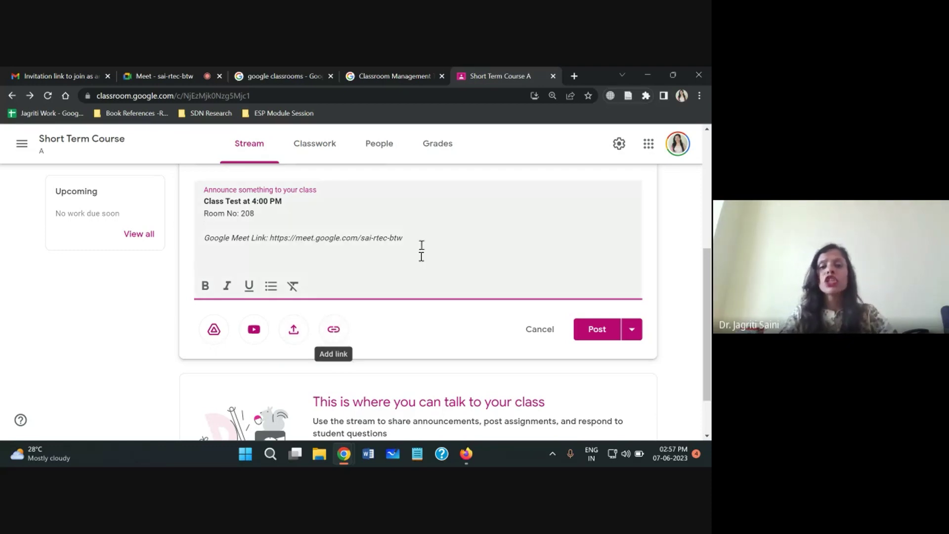
drag(403, 238, 270, 238)
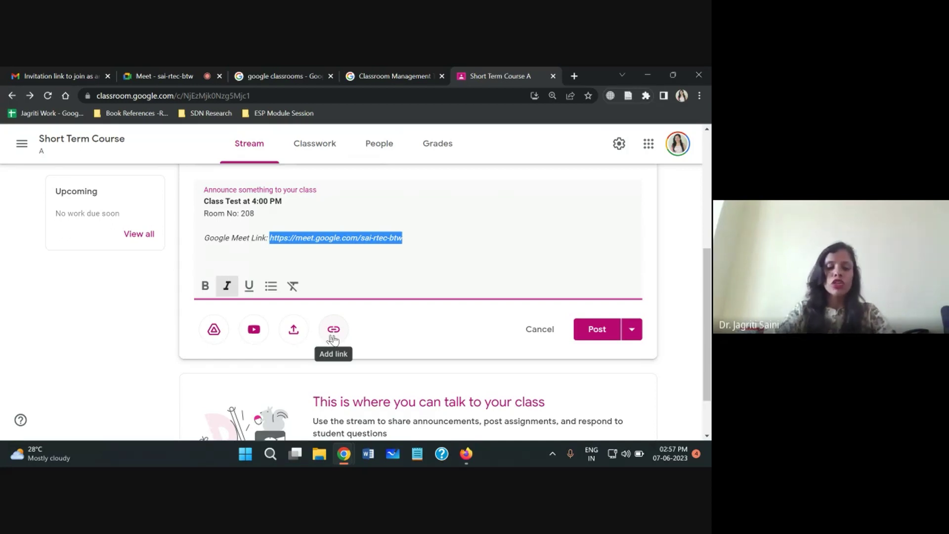
key(ctrl+x)
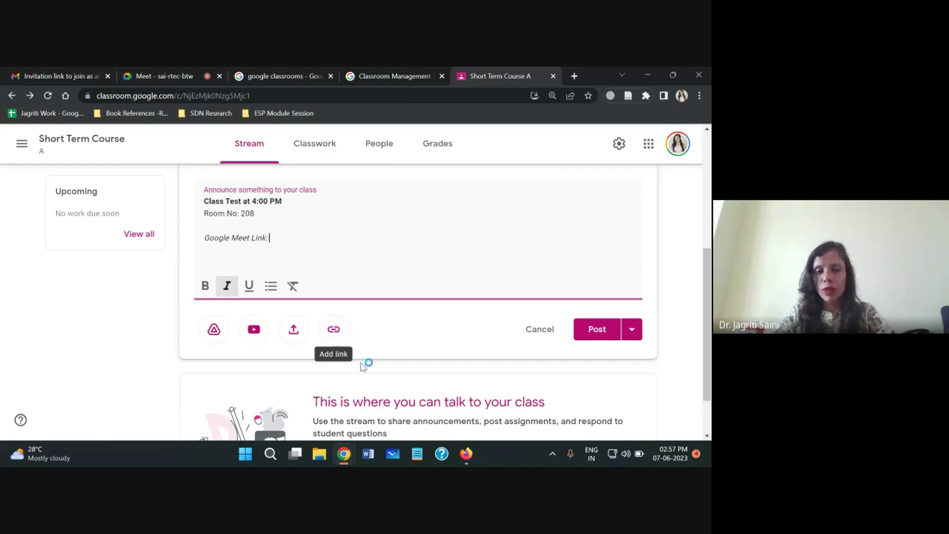
click(334, 330)
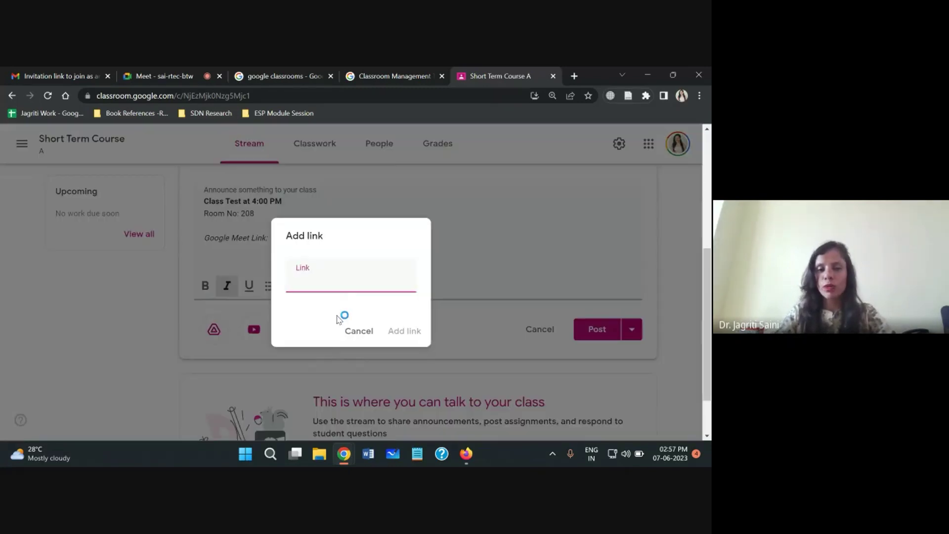
key(ctrl+v)
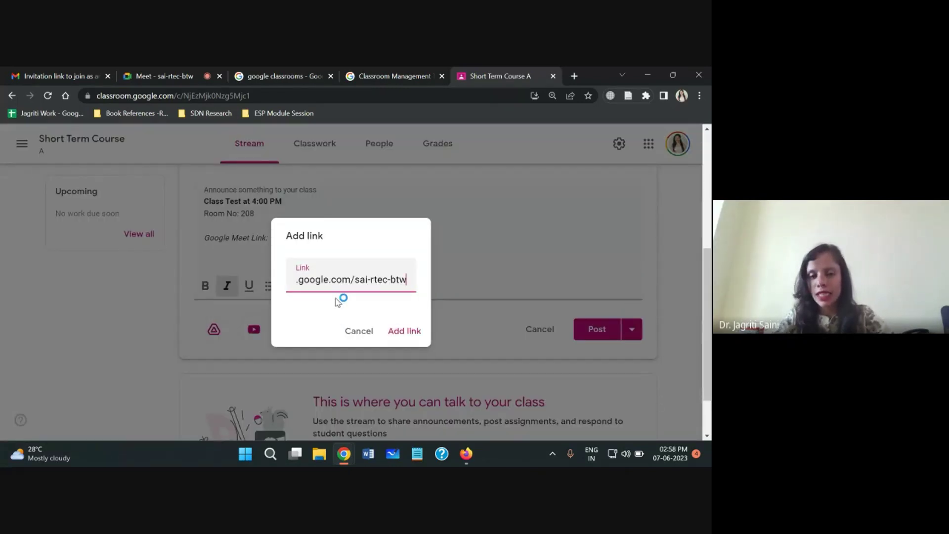
click(404, 331)
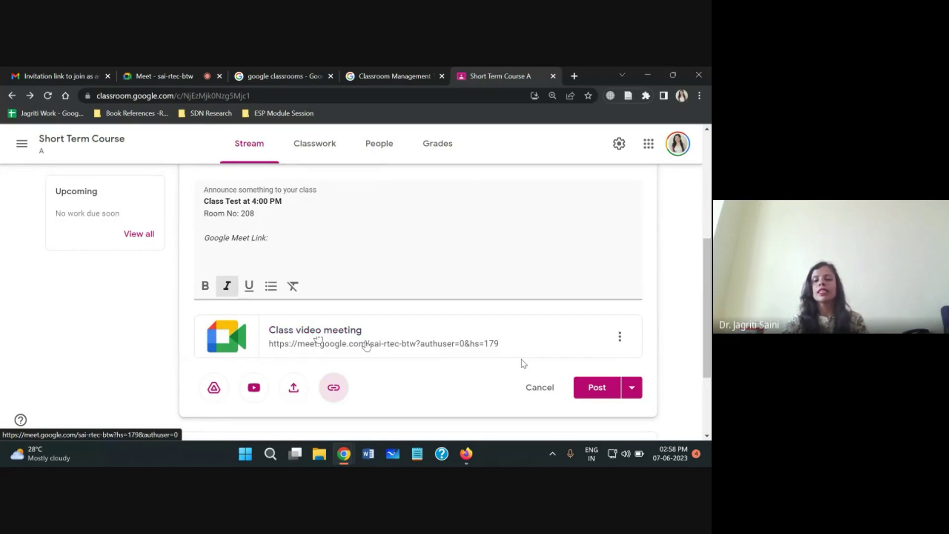
Delete the leftover "Google Meet Link:" line and the blank line above it from the announcement text
click(621, 337)
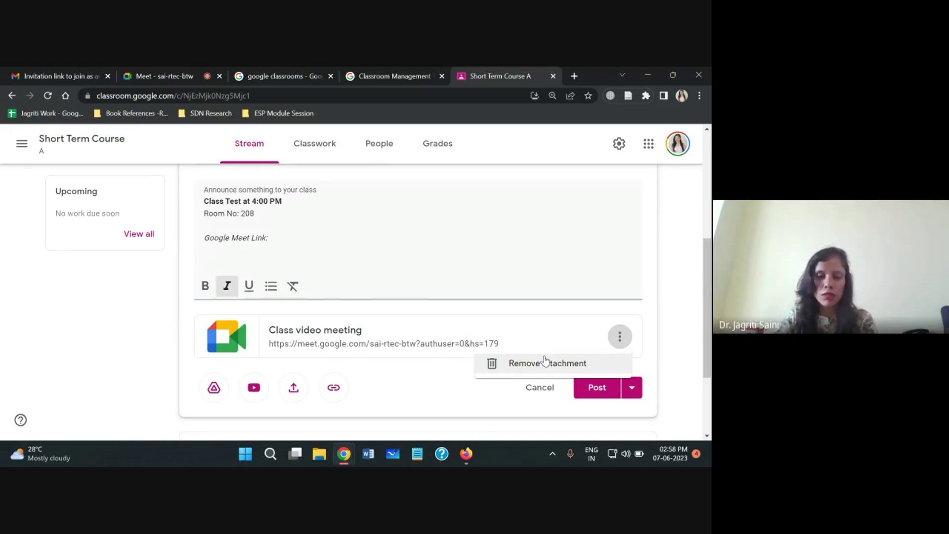
click(418, 225)
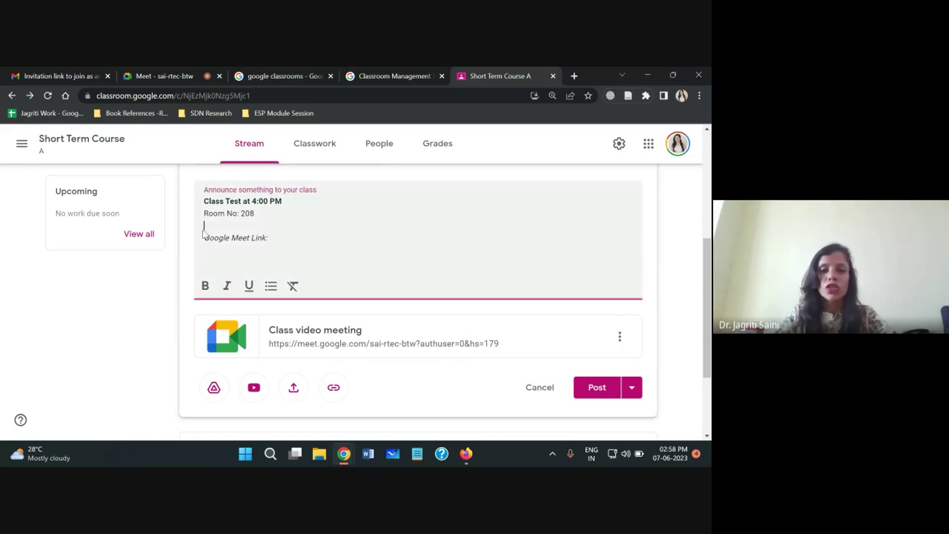
drag(270, 238, 218, 230)
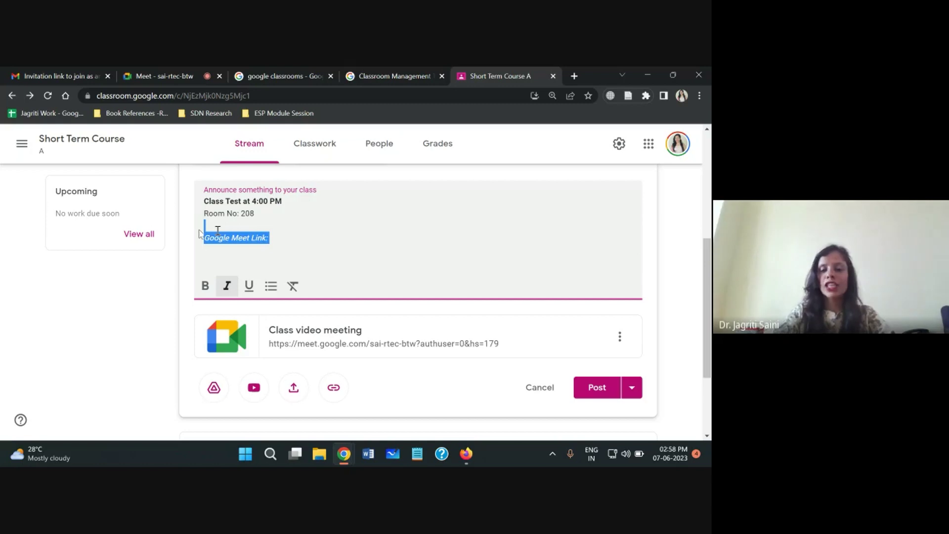
key(BackSpace)
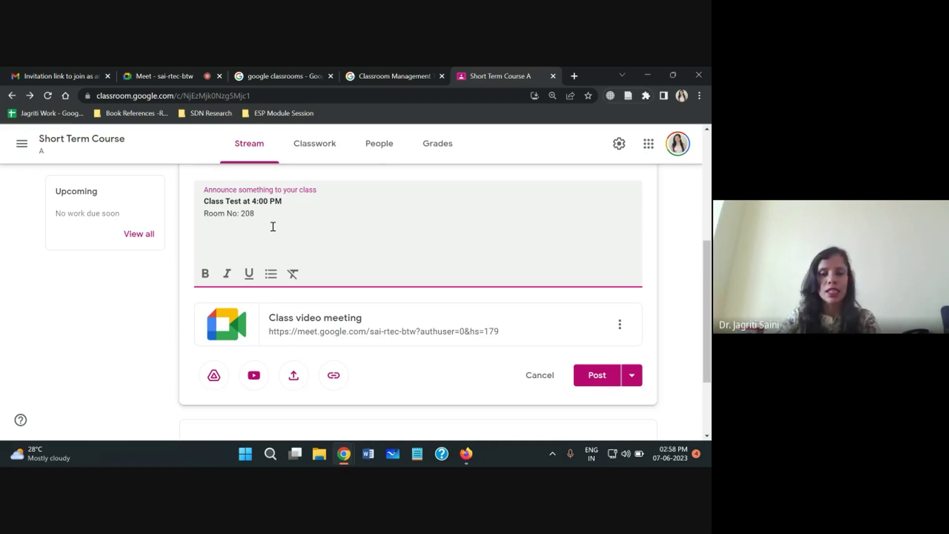
Search YouTube for "Maths basics" and attach the video "Math Videos: How To Learn Basic Arithmetic Fast - Online Tutorial Lessons"
click(253, 377)
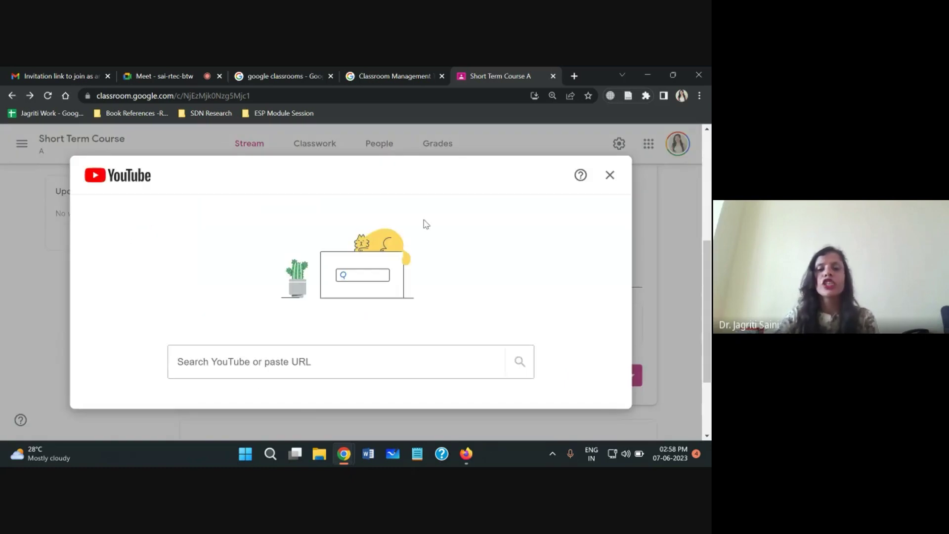
click(230, 366)
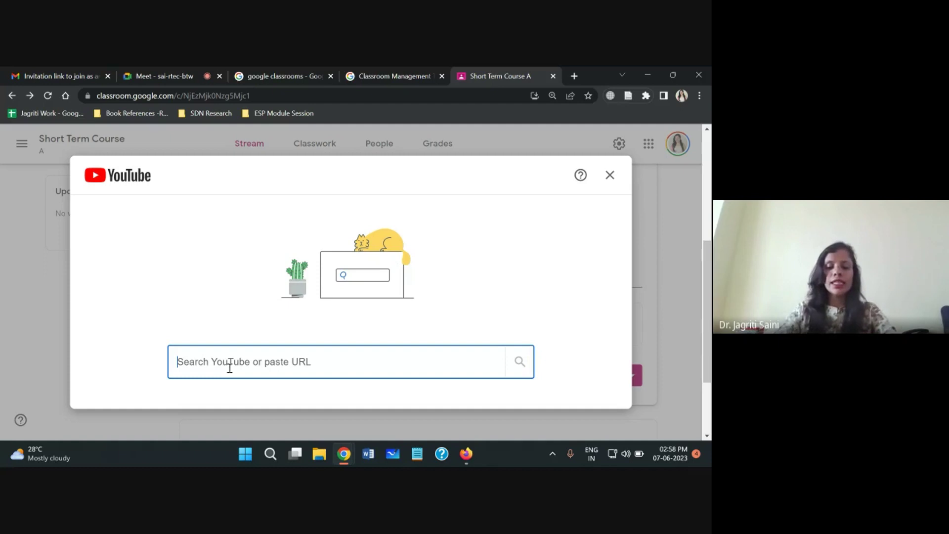
text(Maths)
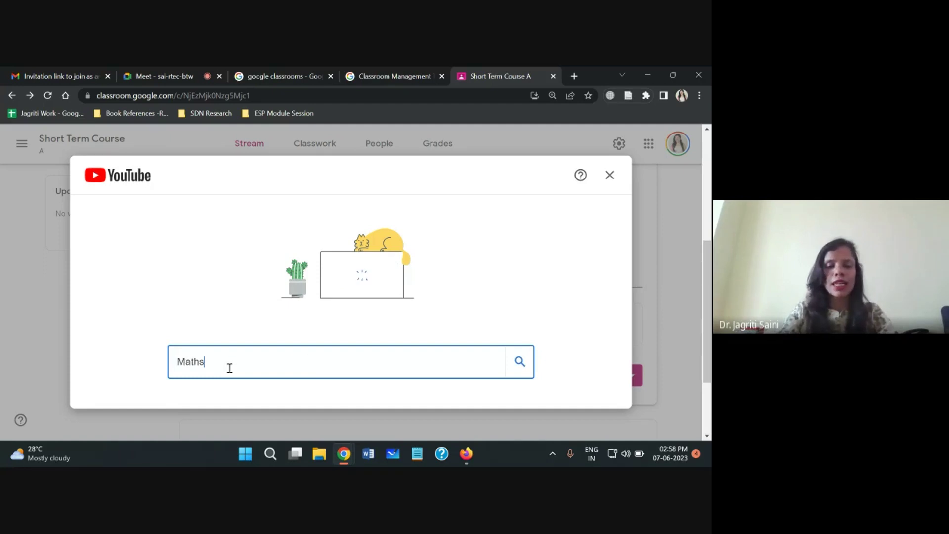
text( basics)
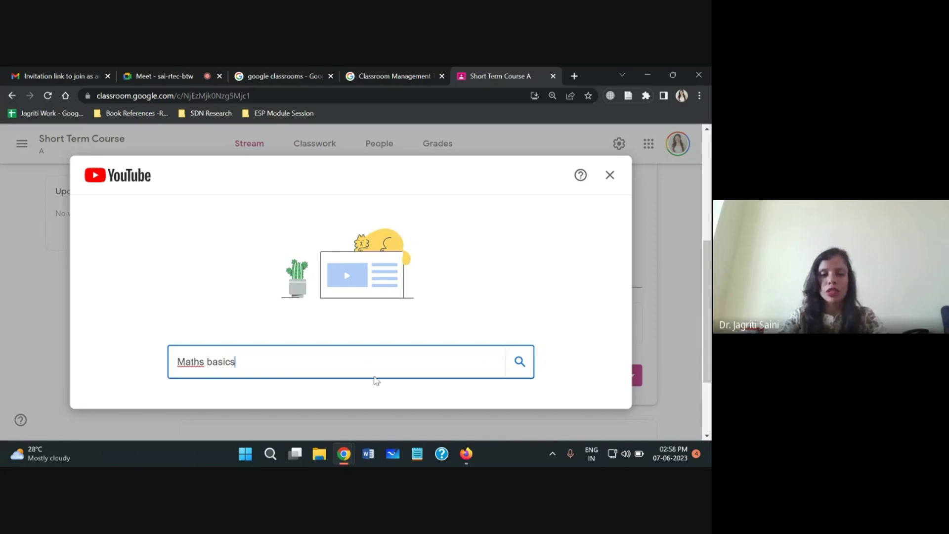
key(Return)
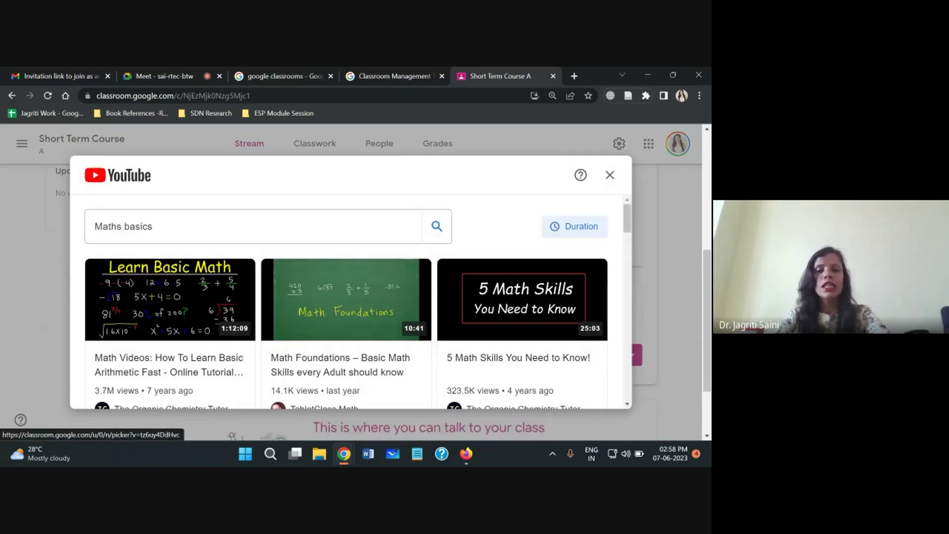
click(193, 294)
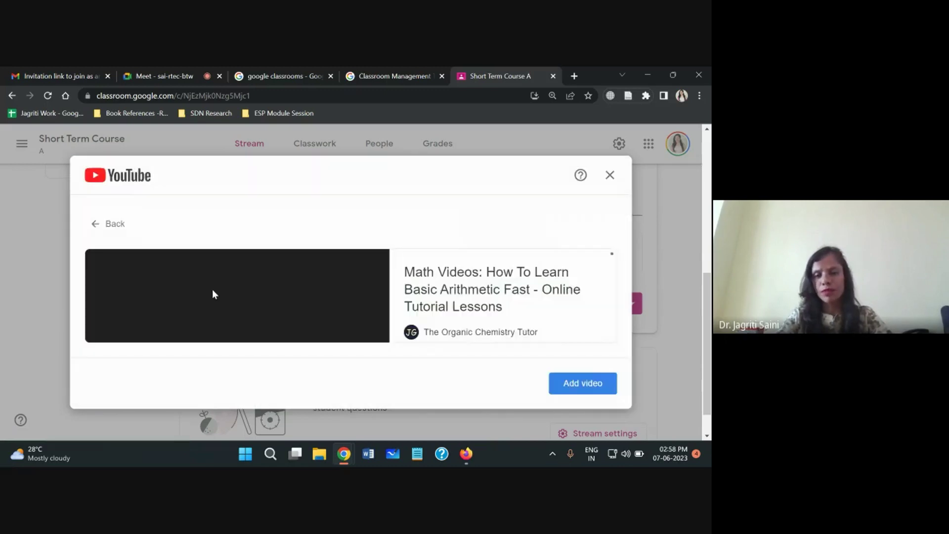
click(587, 393)
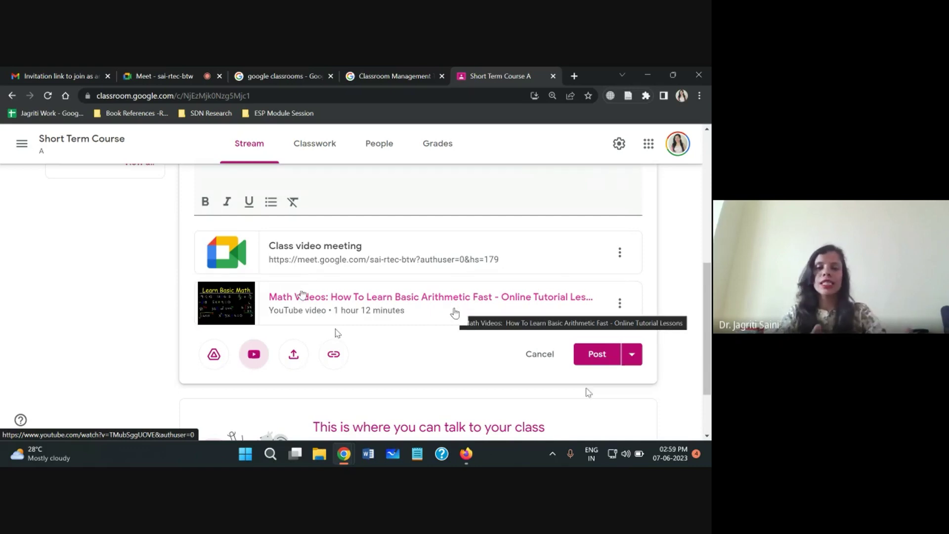
Review the announcement draft and view the recent Google Drive files available for attachment without adding any
scroll(455, 313, up, 2)
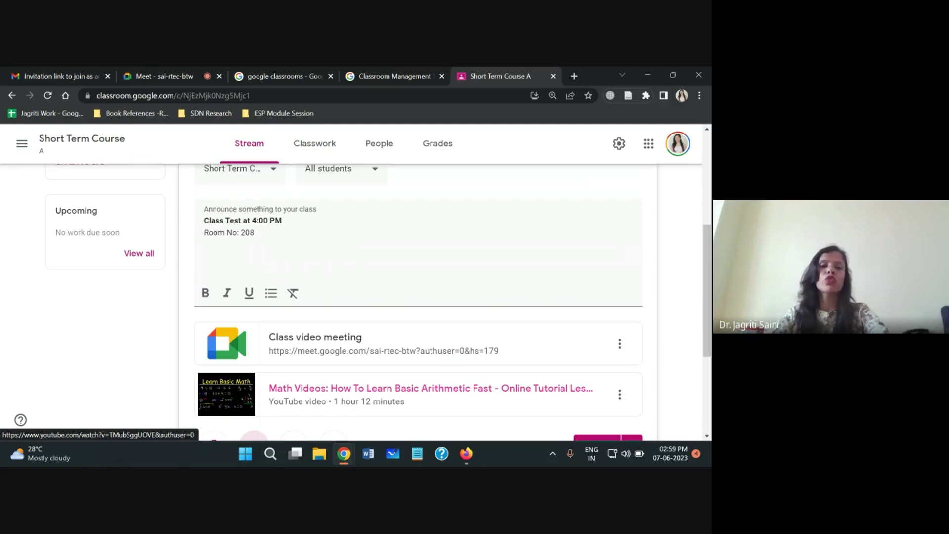
scroll(376, 315, up, 1)
scroll(376, 315, down, 3)
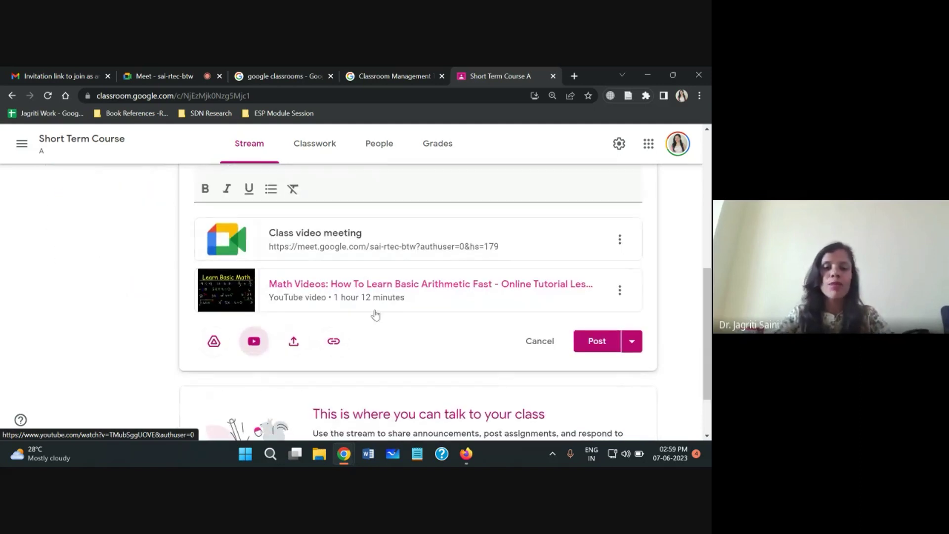
click(213, 341)
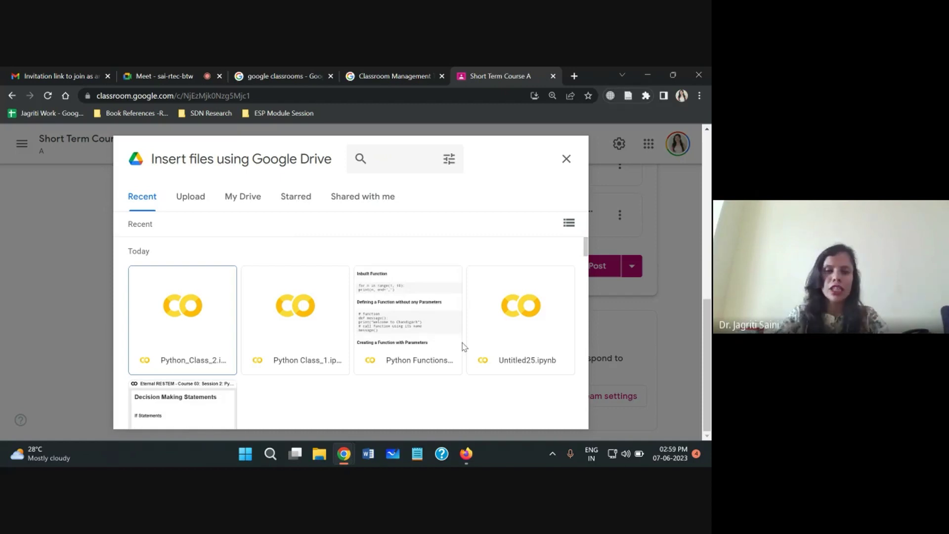
click(566, 158)
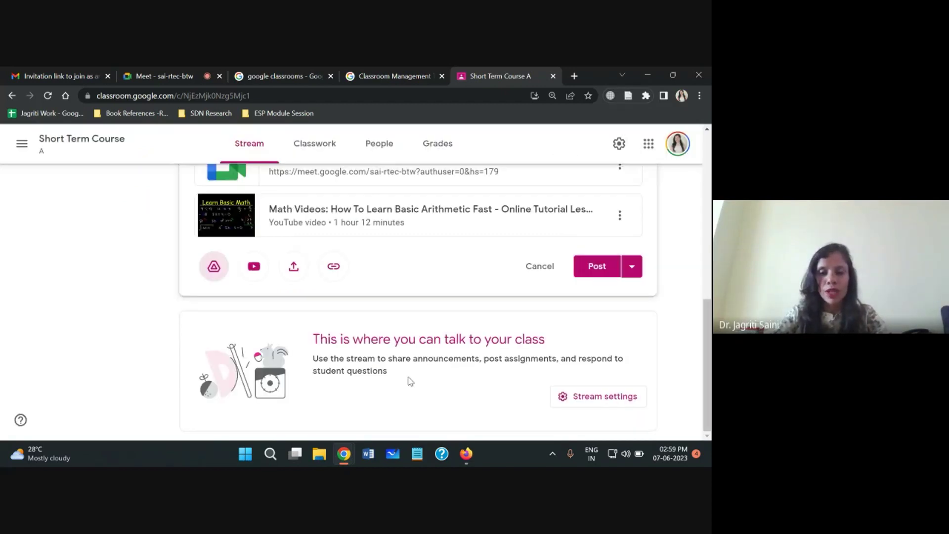
scroll(625, 346, up, 5)
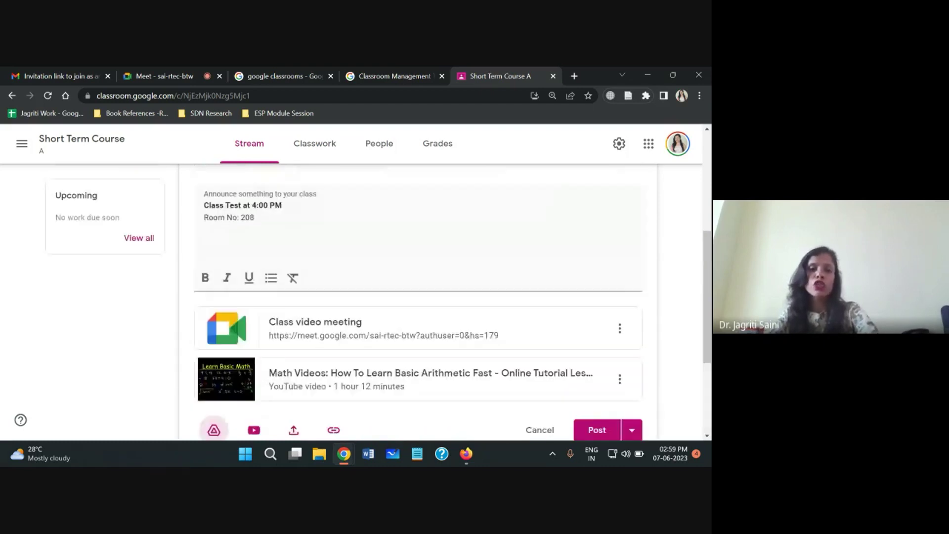
scroll(418, 302, down, 4)
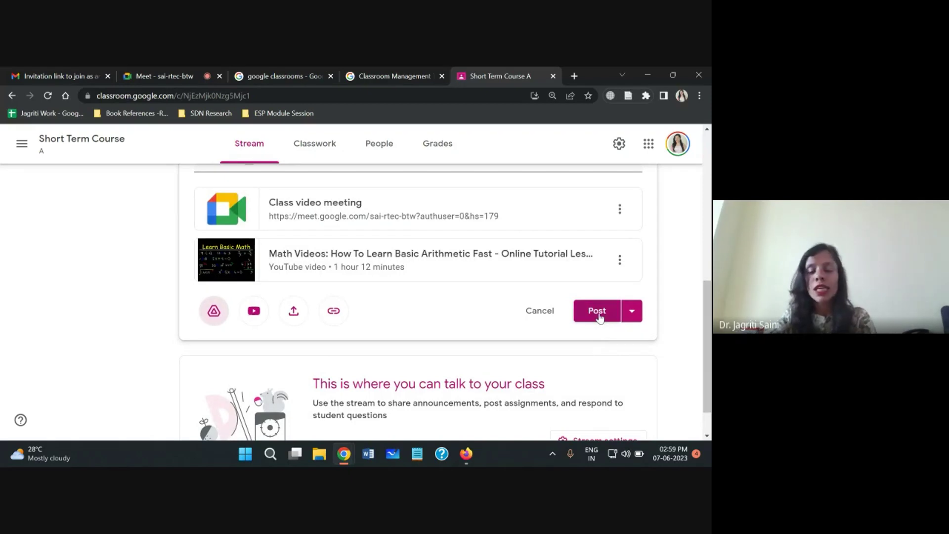
click(632, 312)
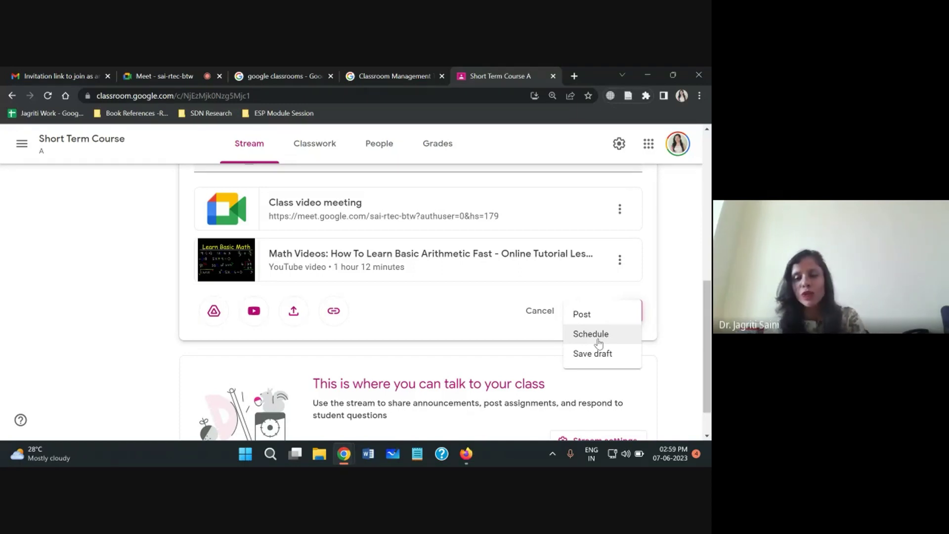
click(598, 338)
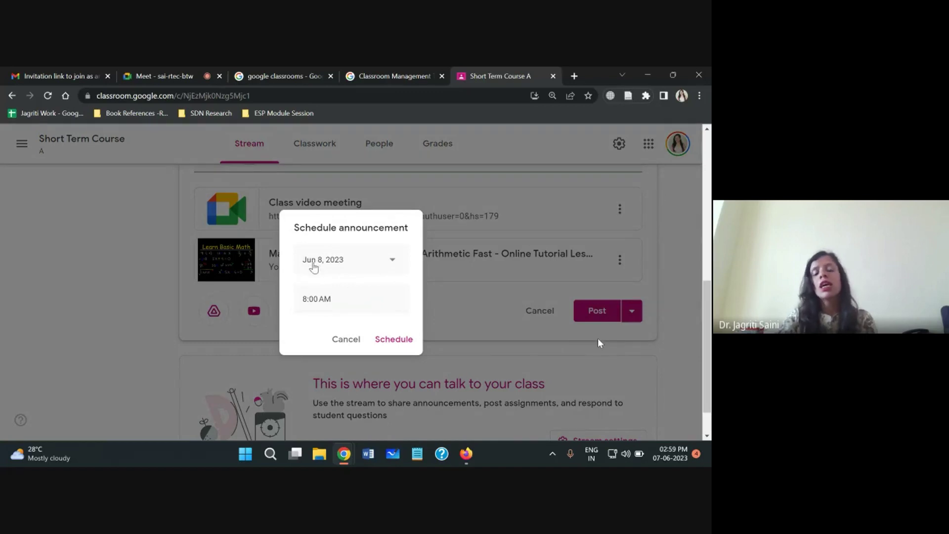
click(392, 261)
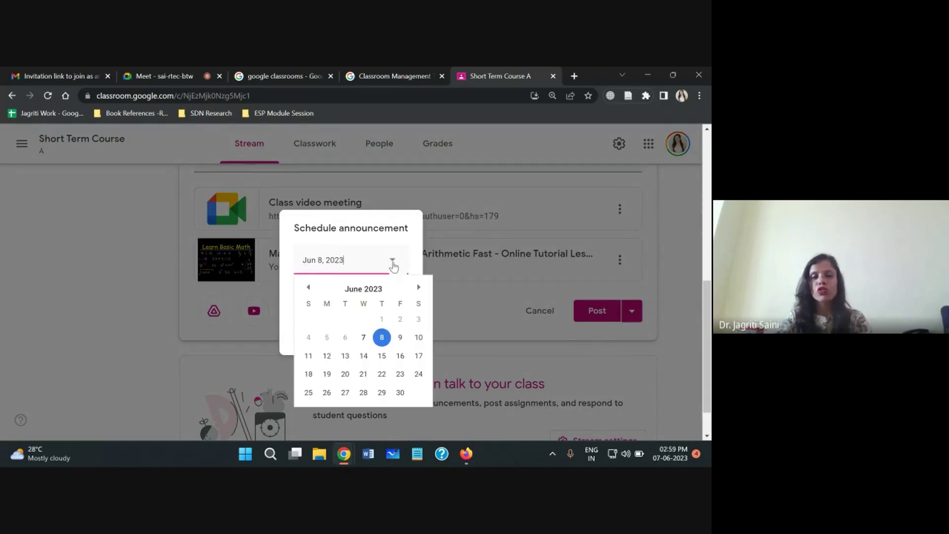
click(381, 358)
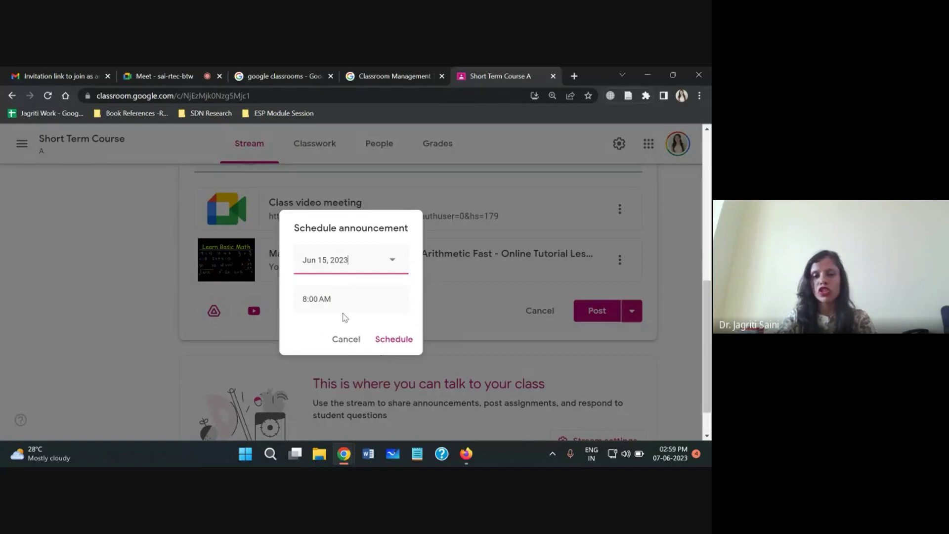
click(310, 298)
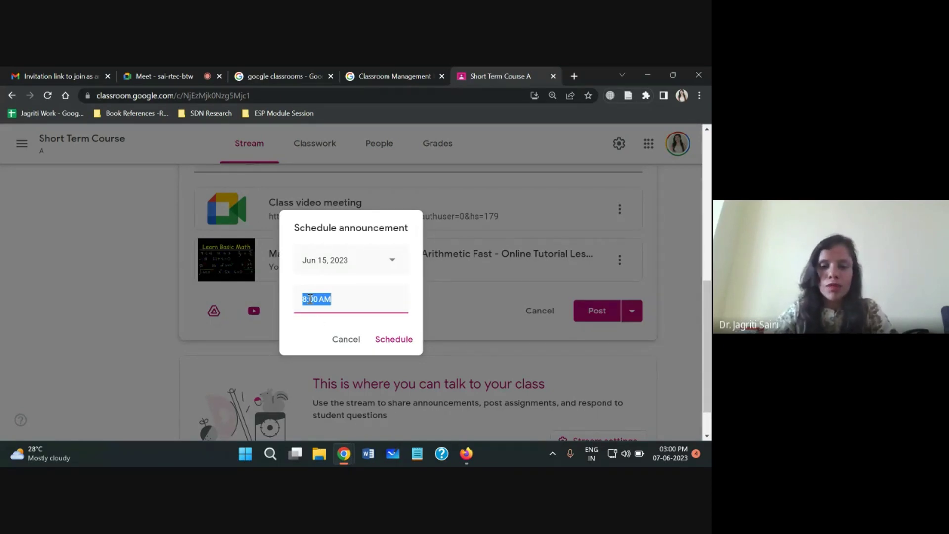
click(344, 341)
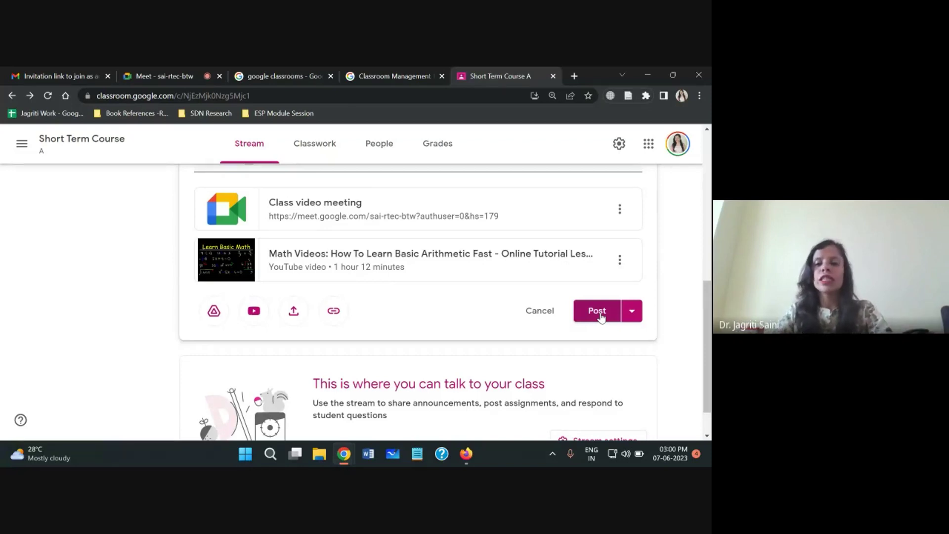
Post the class test announcement to the class stream immediately and view the published post
click(601, 317)
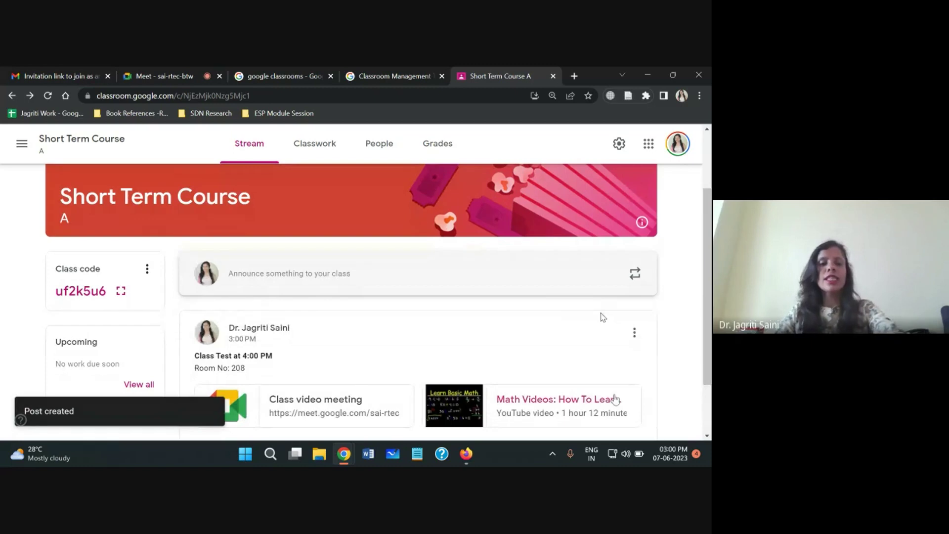
scroll(437, 346, down, 2)
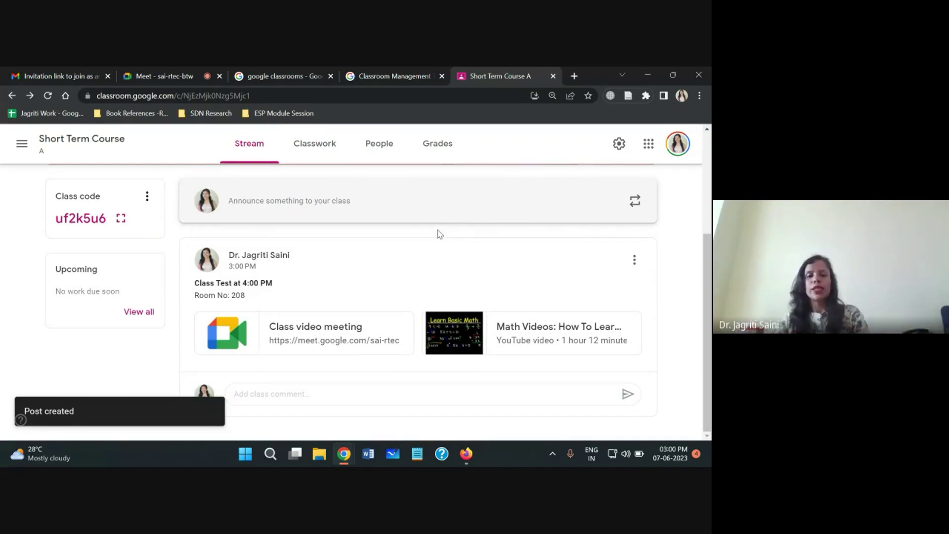
Switch to the student's Firefox window, show the updated class stream and view the options available on the class test post
click(471, 455)
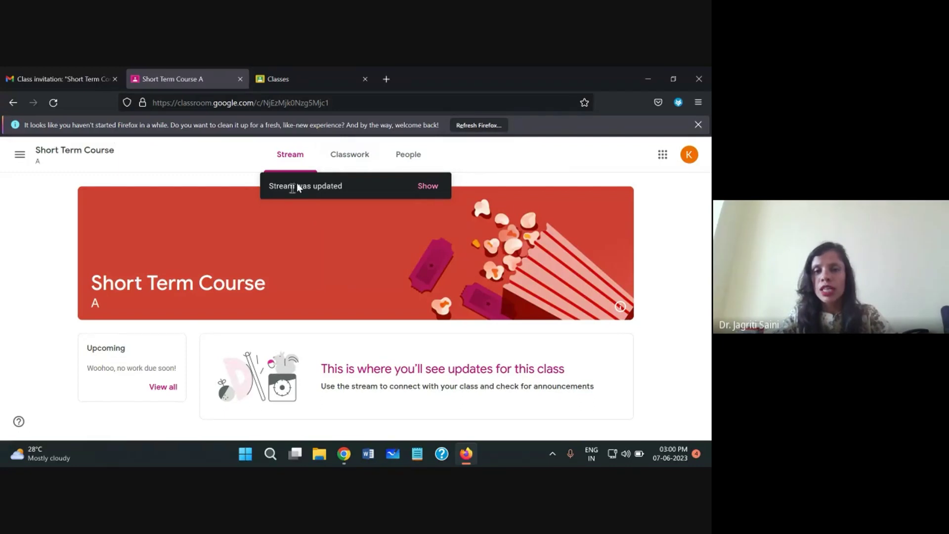
click(424, 189)
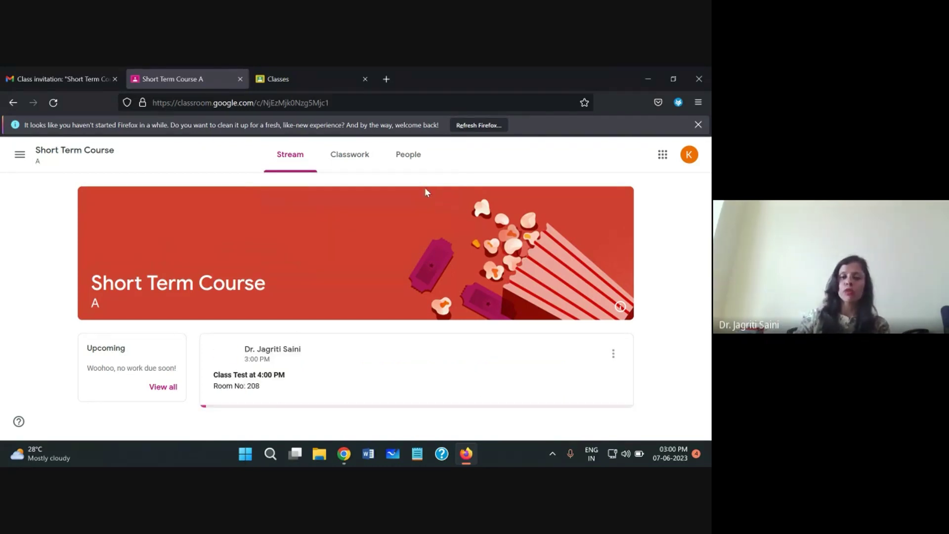
scroll(425, 188, down, 1)
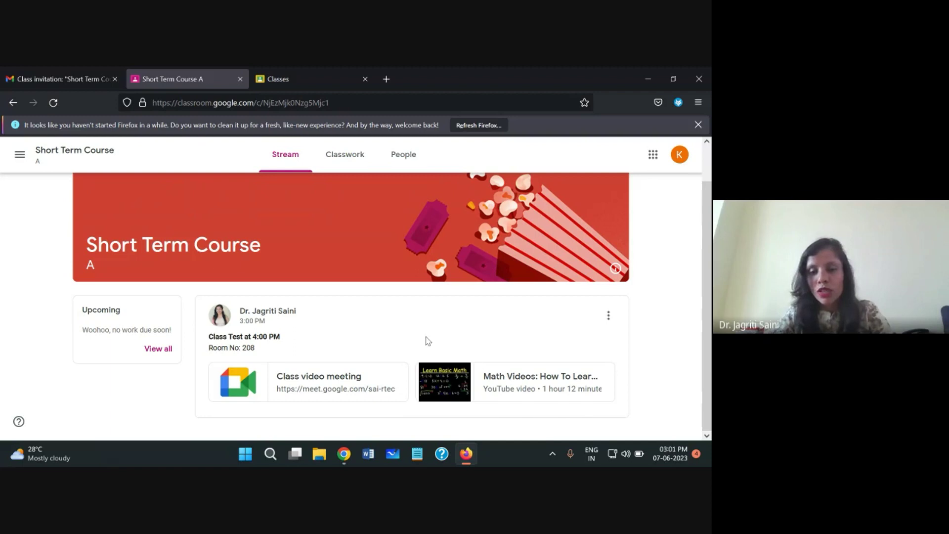
click(606, 316)
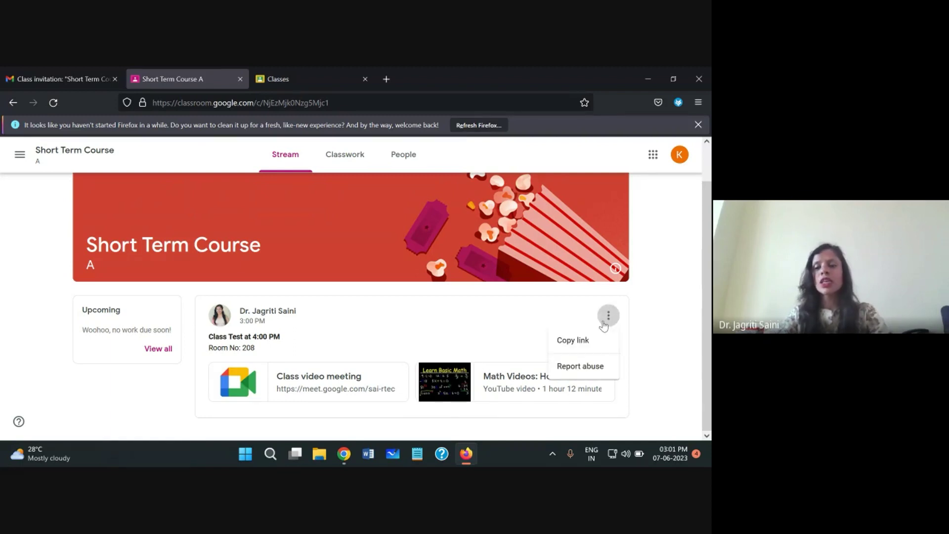
Return from the student's Firefox window to the teacher's Chrome window and open the Classwork page of Short Term Course
click(650, 333)
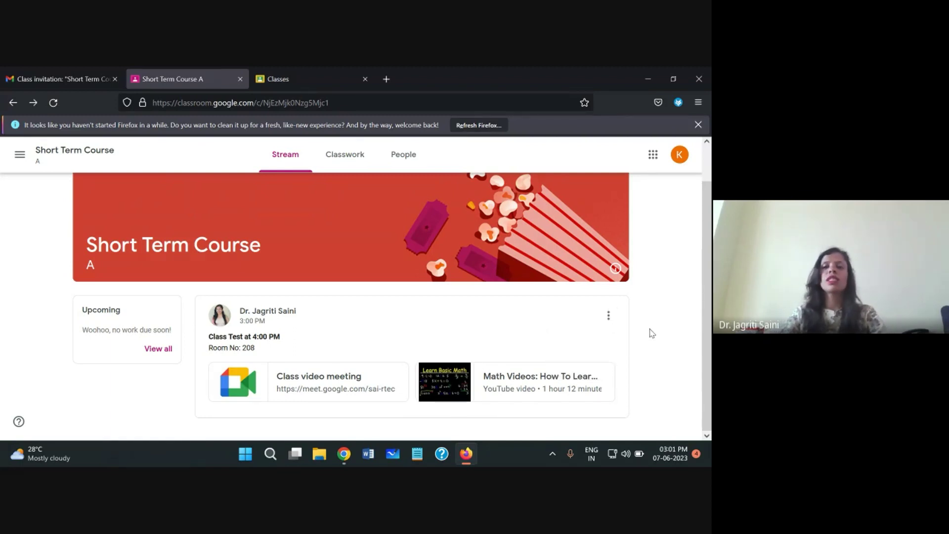
click(648, 82)
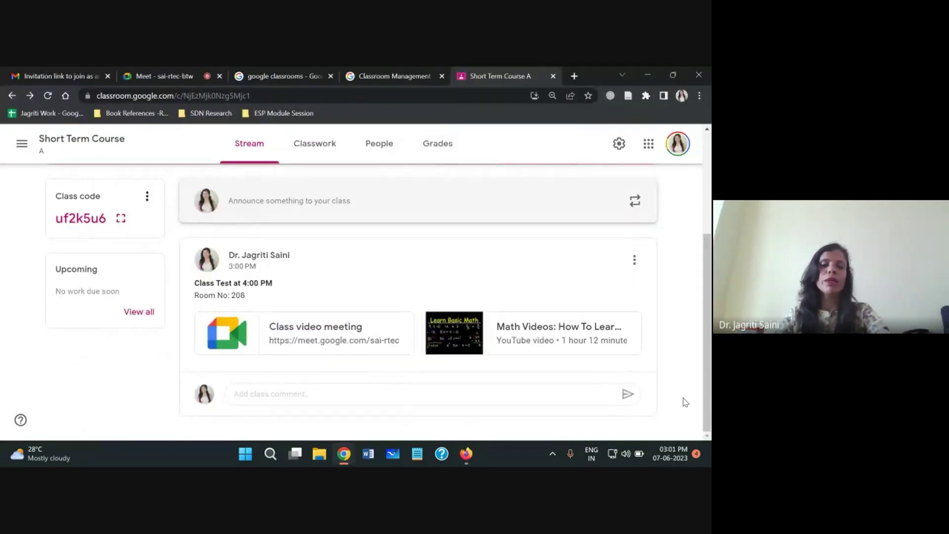
scroll(685, 401, up, 3)
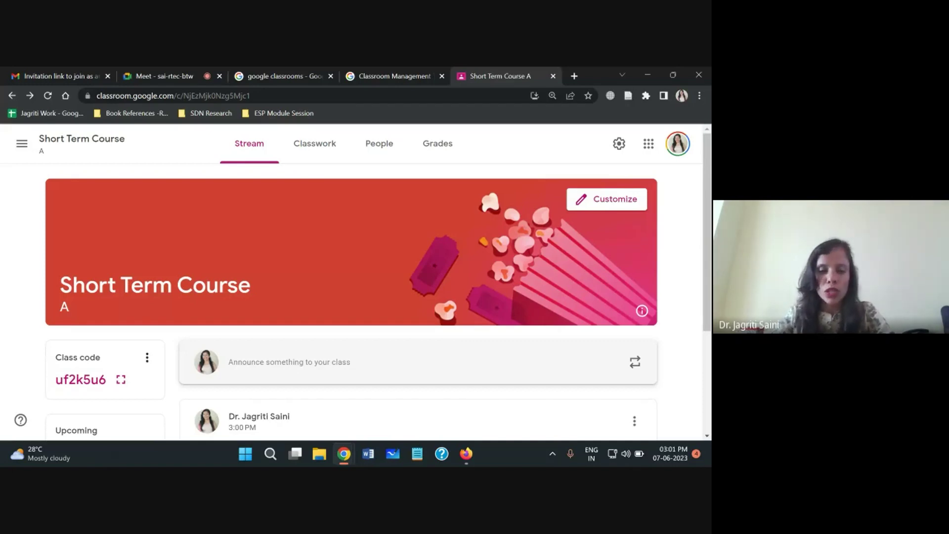
scroll(301, 318, down, 1)
scroll(301, 318, up, 1)
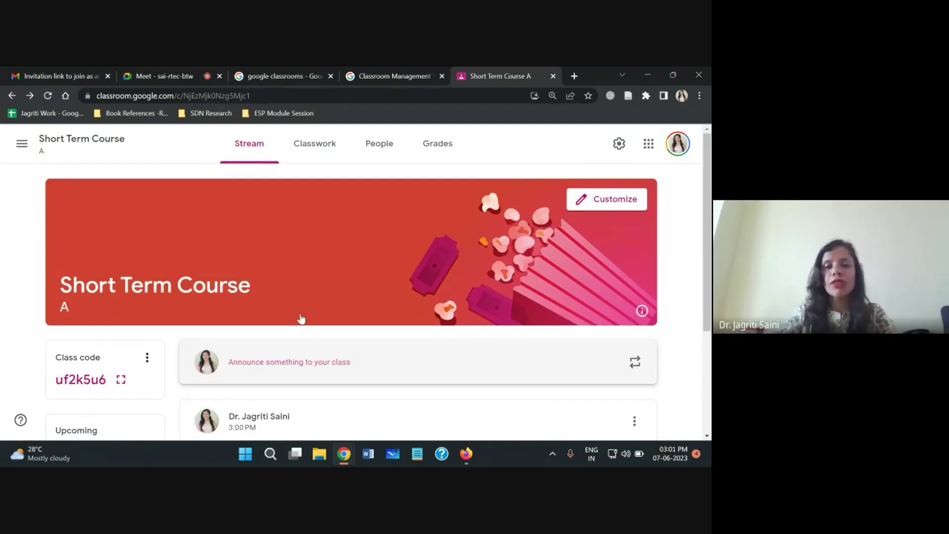
click(308, 155)
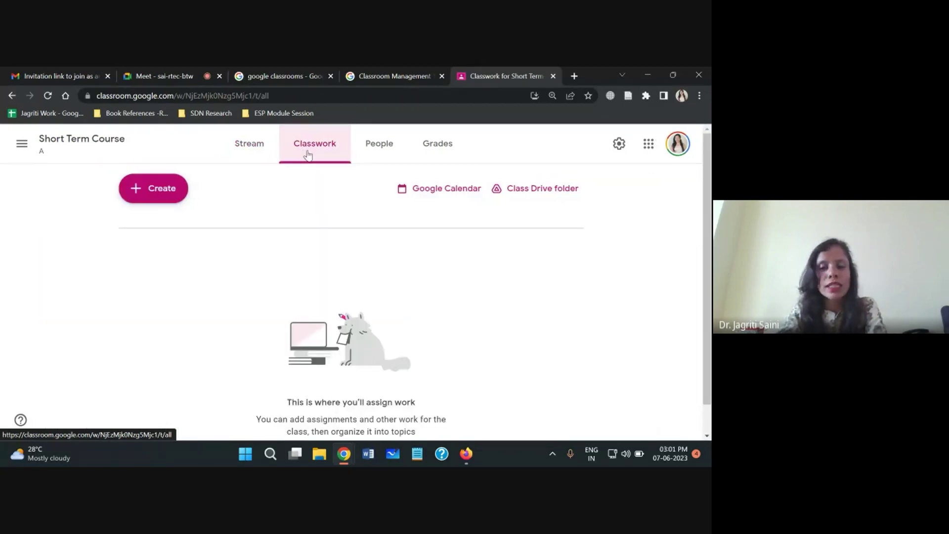
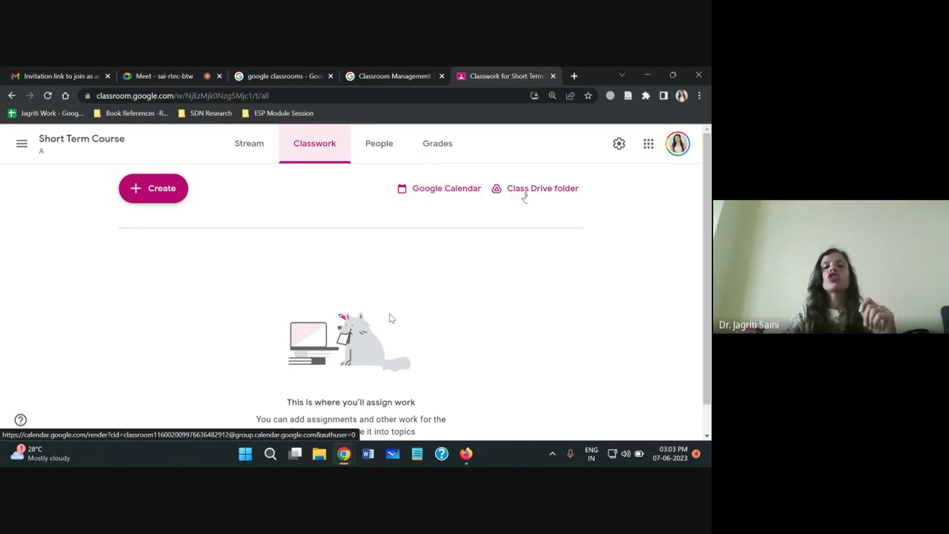
Open the class's Google Calendar and start an event titled "Class Test - Maths" on June 9, 2023, from 11:00am to 12:00pm
click(453, 194)
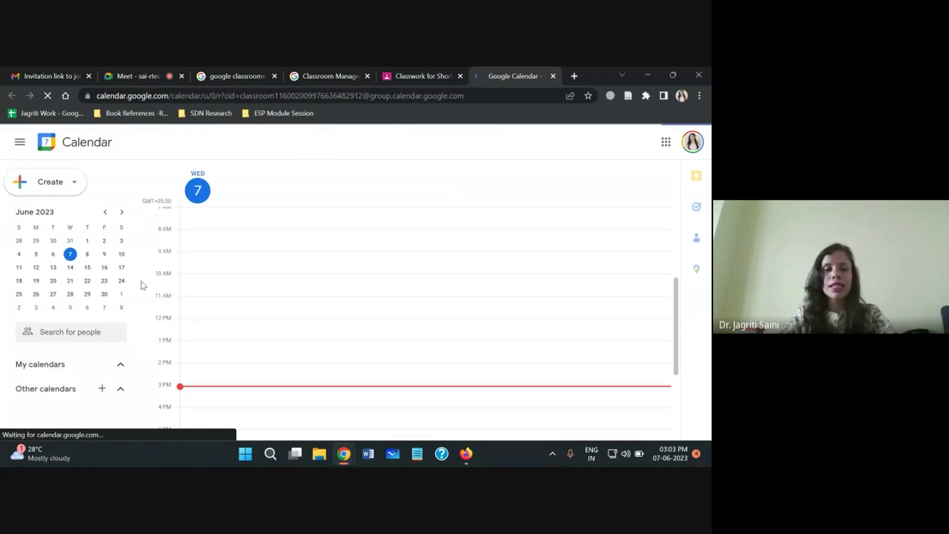
click(104, 255)
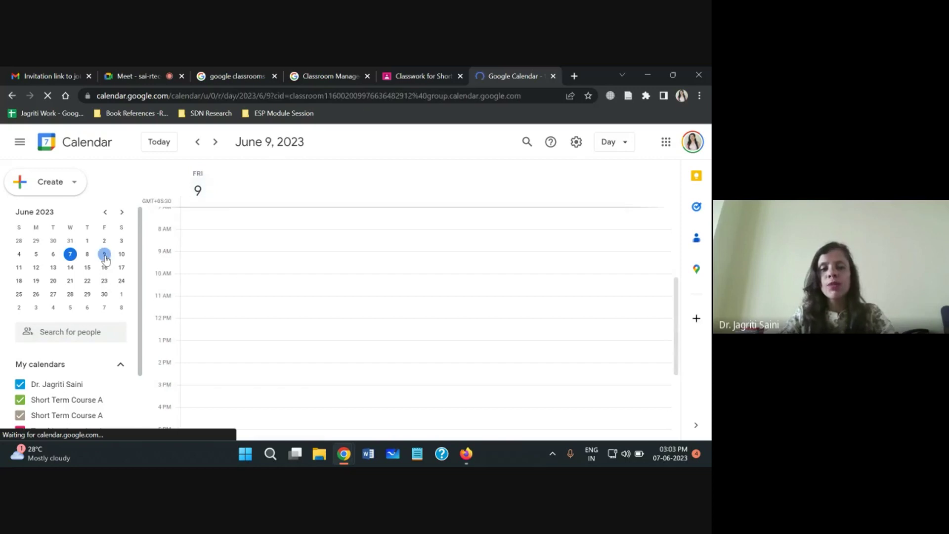
click(197, 300)
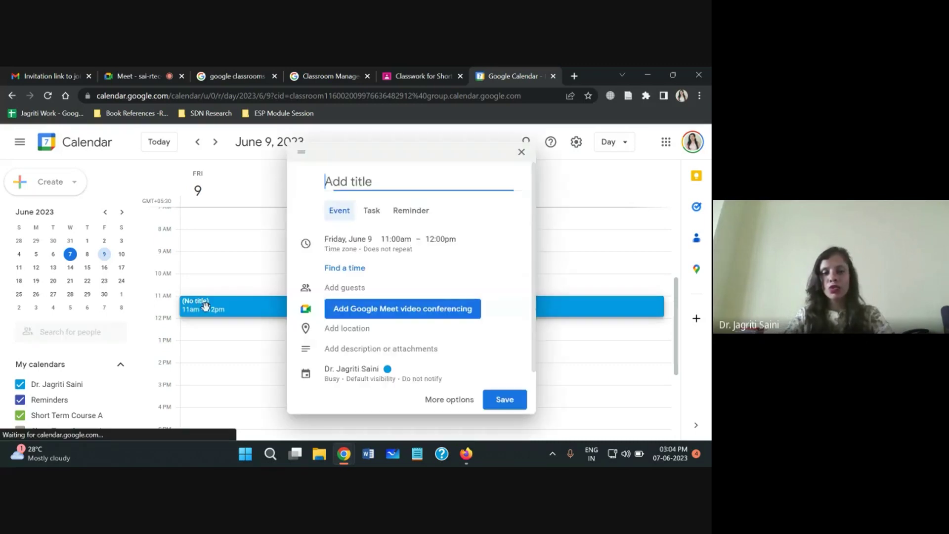
text(Clas)
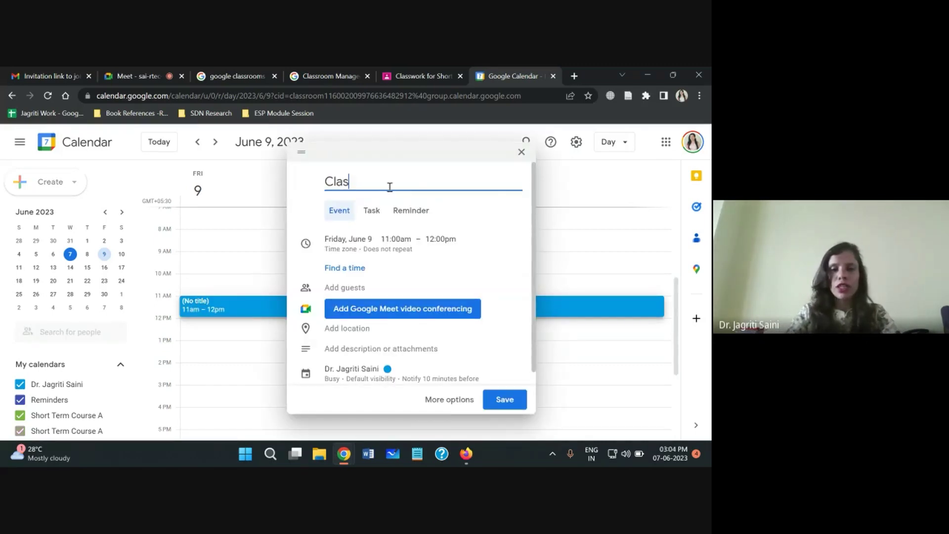
text(s Test -)
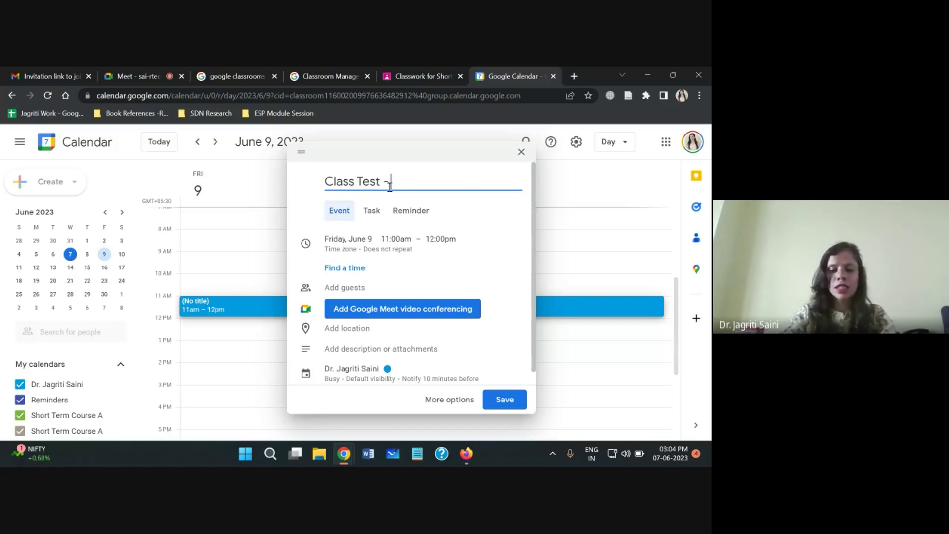
text(Maths)
click(390, 184)
drag(426, 183, 312, 184)
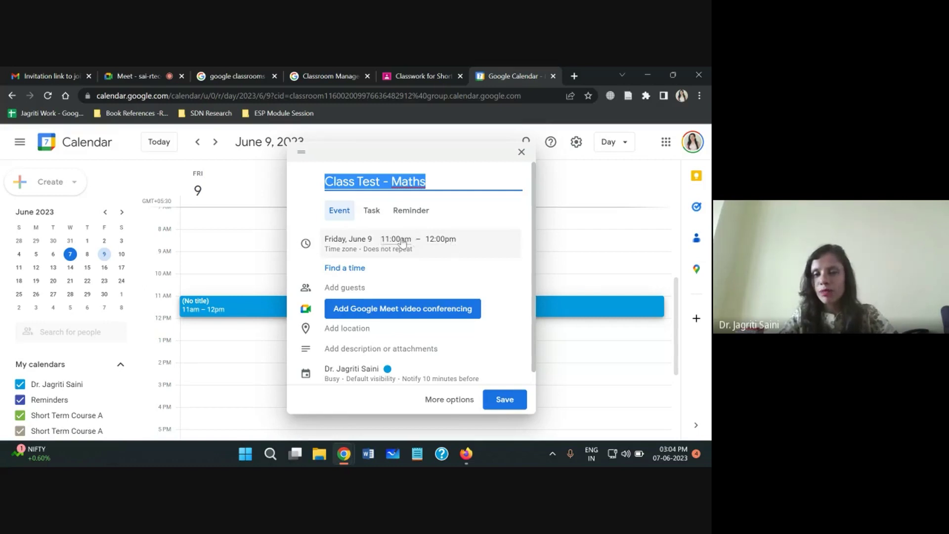
View the Task and Reminder options for the calendar entry and return to the Event type
click(372, 211)
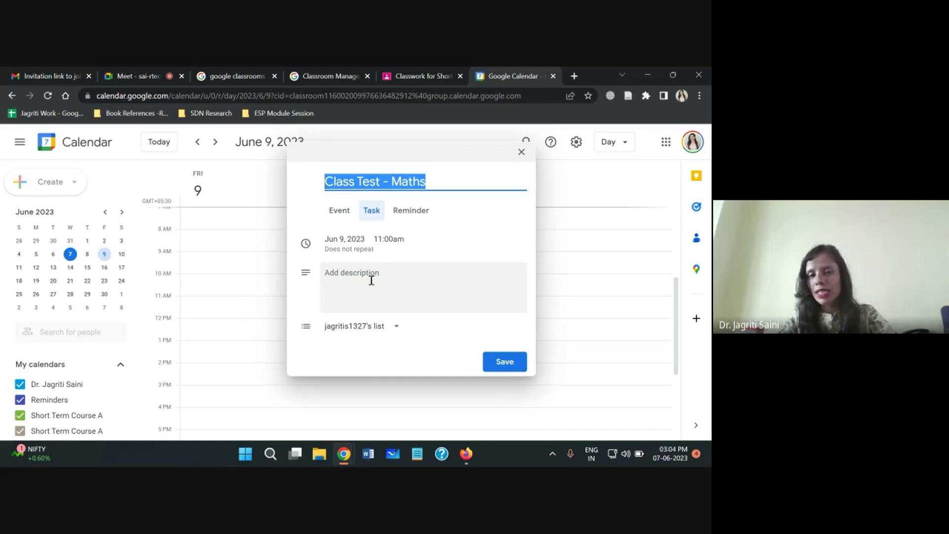
click(401, 278)
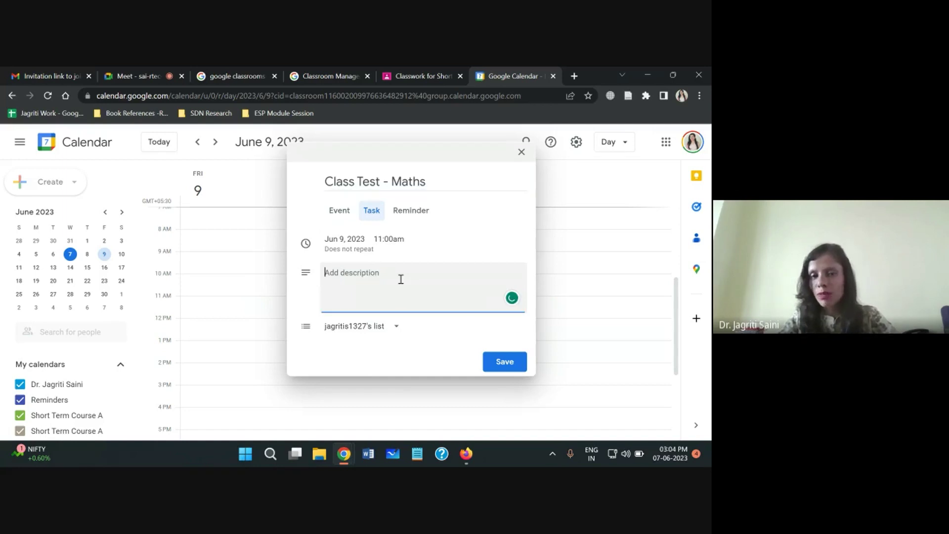
click(411, 211)
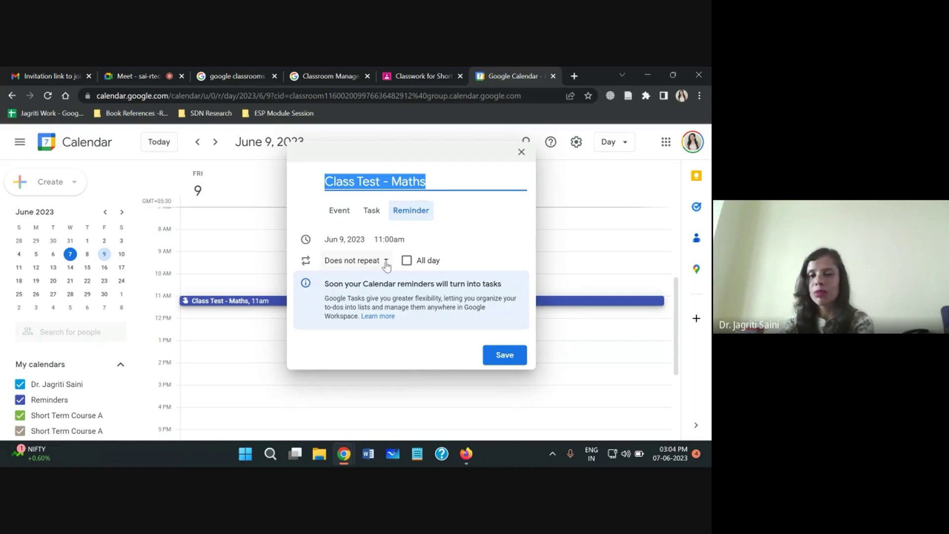
click(345, 216)
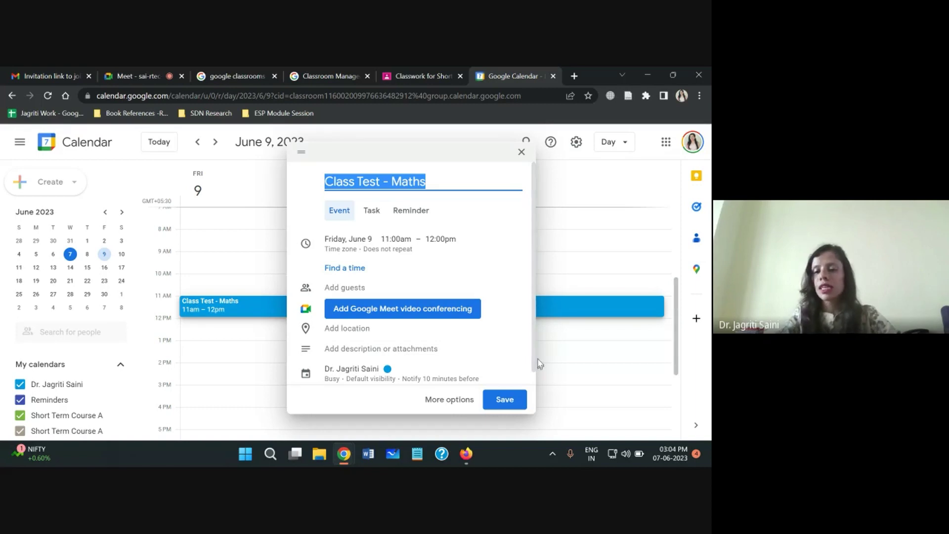
Save the class test event and close the calendar to return to the teacher's Classwork page
drag(532, 356, 533, 372)
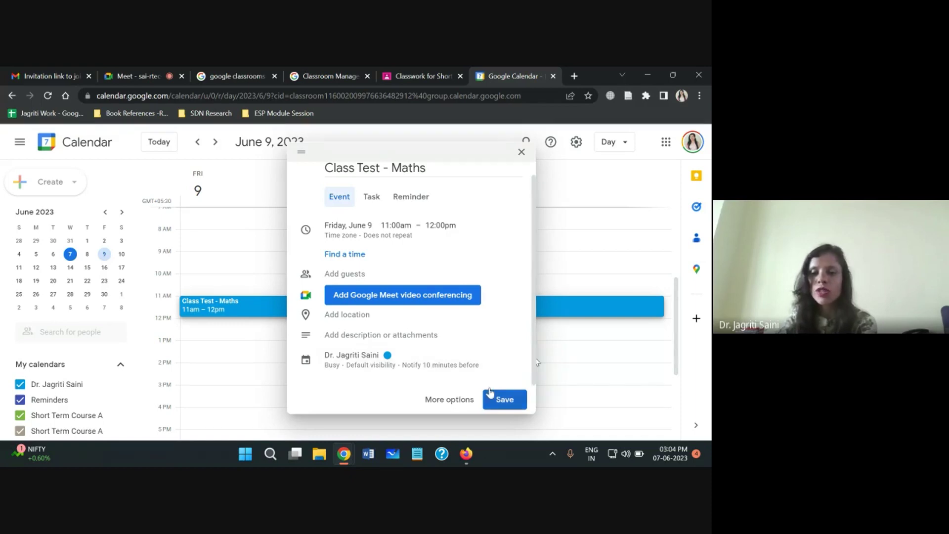
click(499, 399)
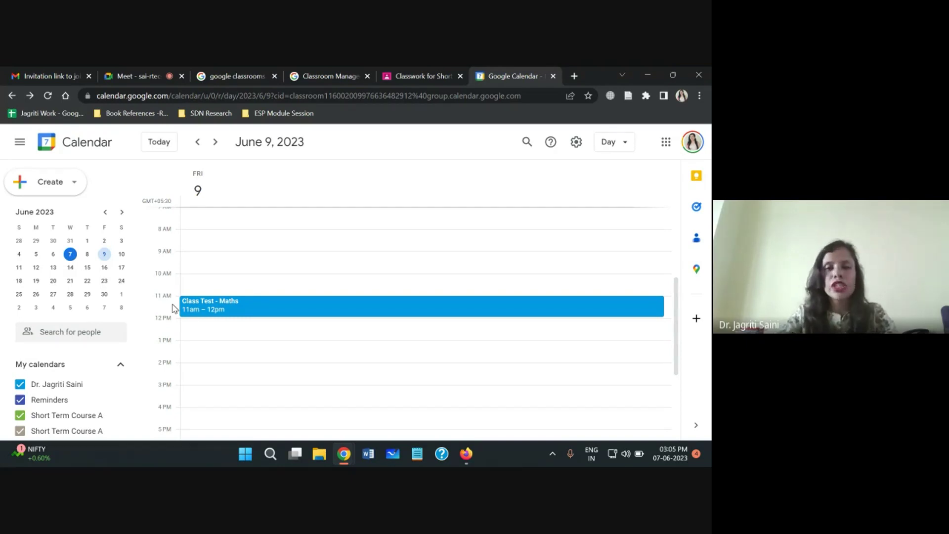
click(554, 77)
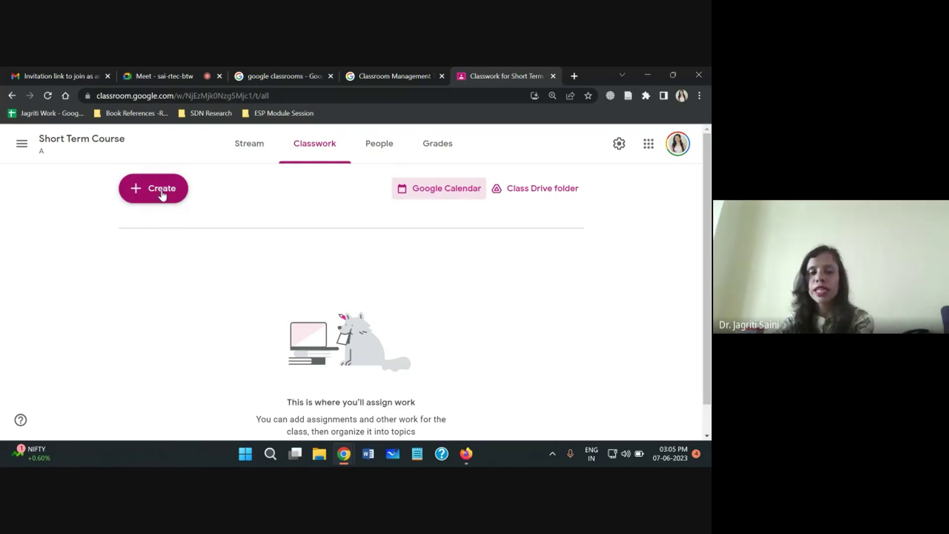
Switch to the student's Firefox window, view the student's Classwork page without the progress tip, and return to the teacher's window
click(465, 455)
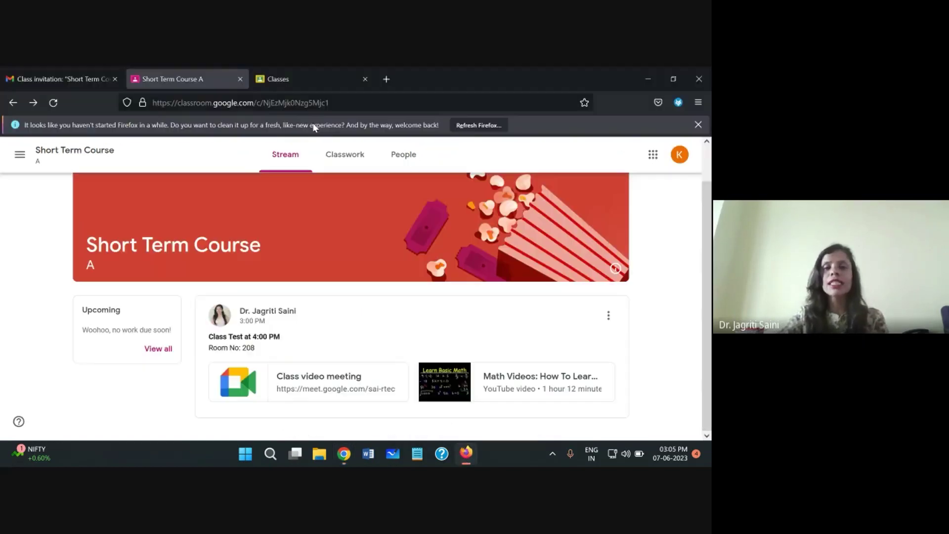
click(339, 157)
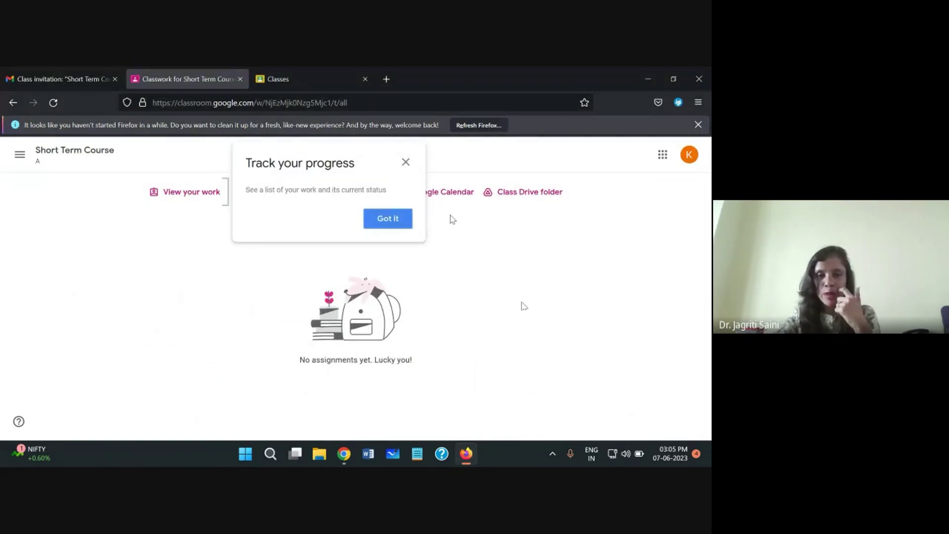
click(405, 162)
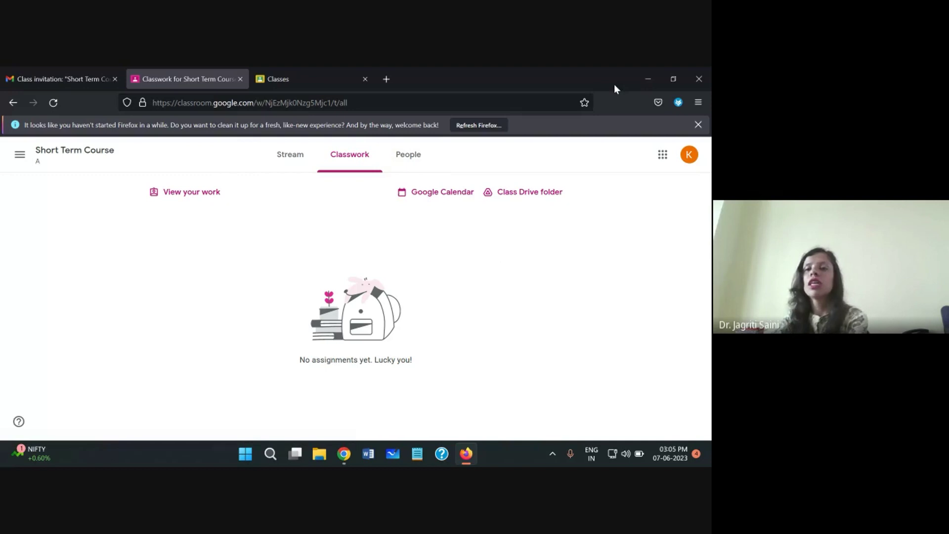
click(648, 80)
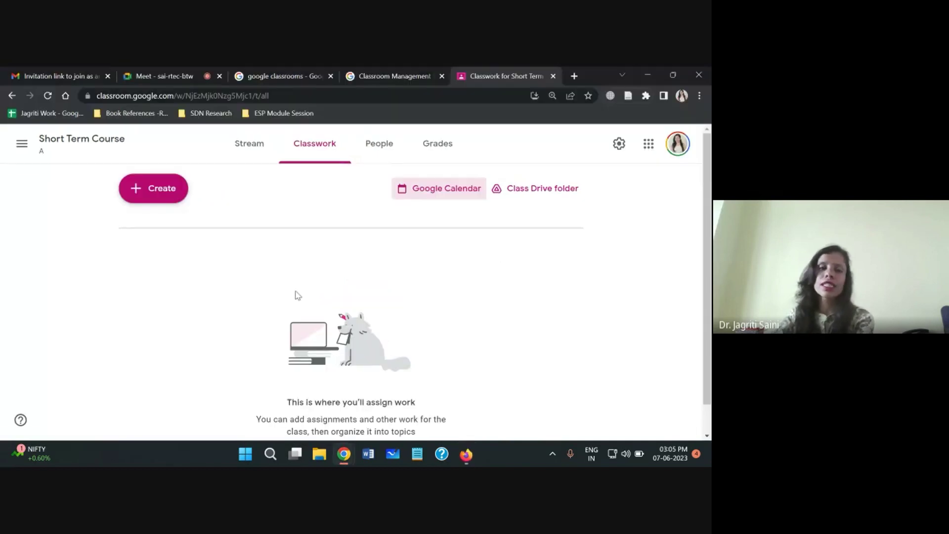
Create a new assignment in Classwork with the title Write an essay on "National Day"
click(156, 196)
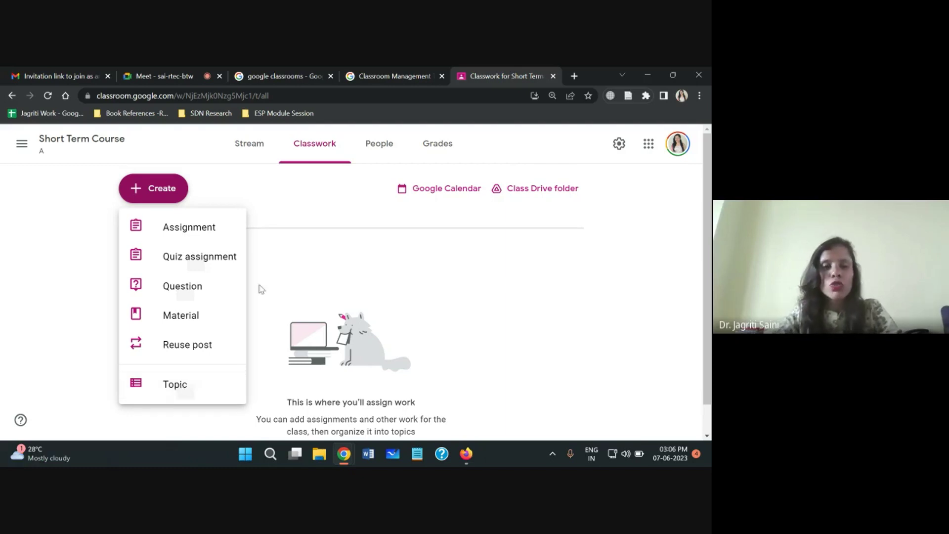
click(195, 230)
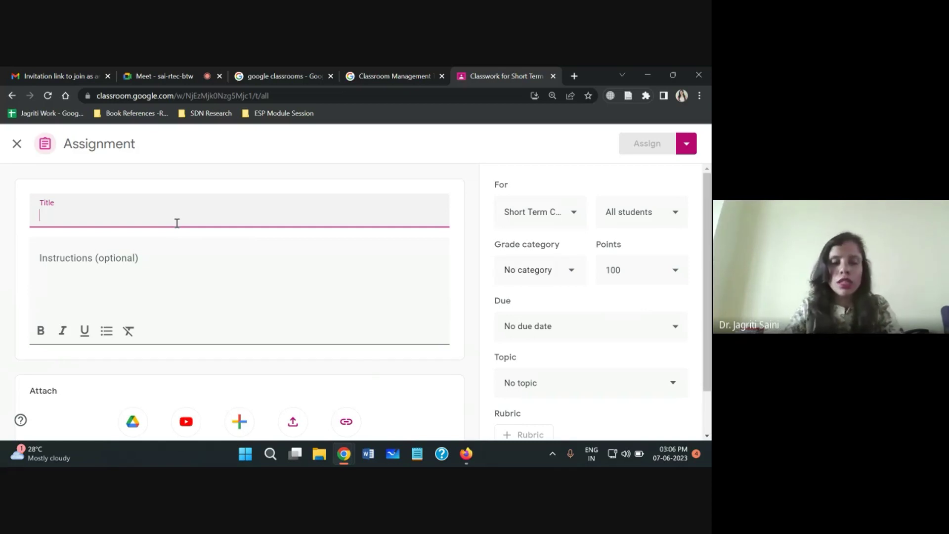
text(Write an essat)
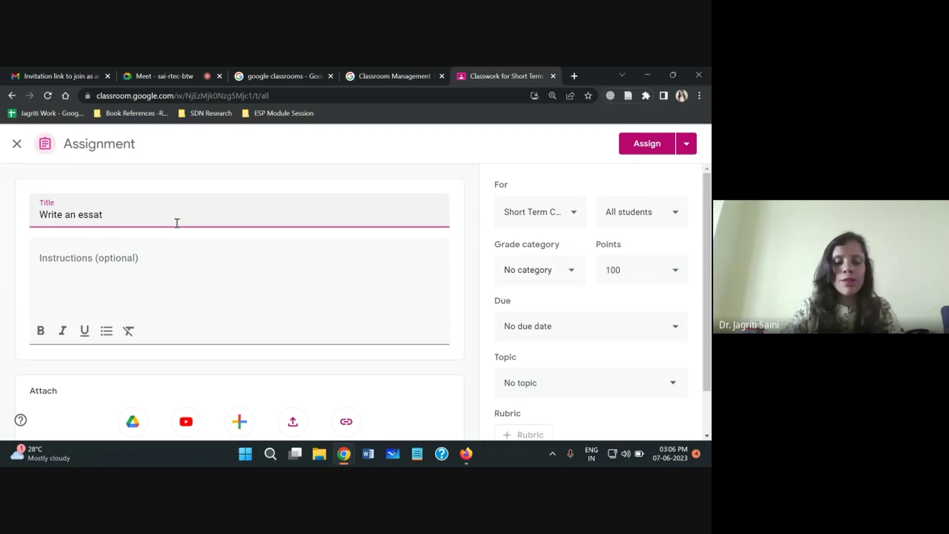
key(BackSpace)
text(y)
text("Natin)
key(BackSpace)
text(onal Day)
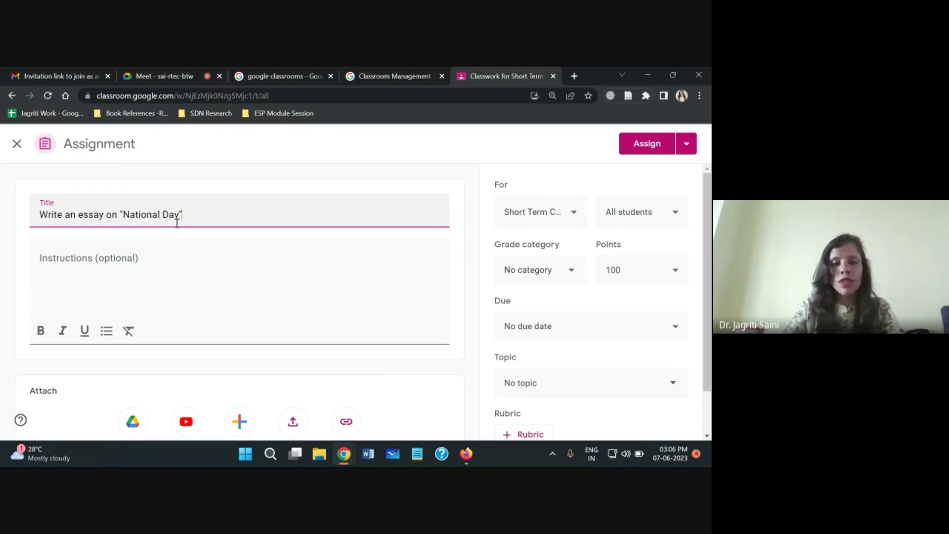
Add the assignment instructions "Write in 500 words" and "Use good English" on separate lines
click(111, 279)
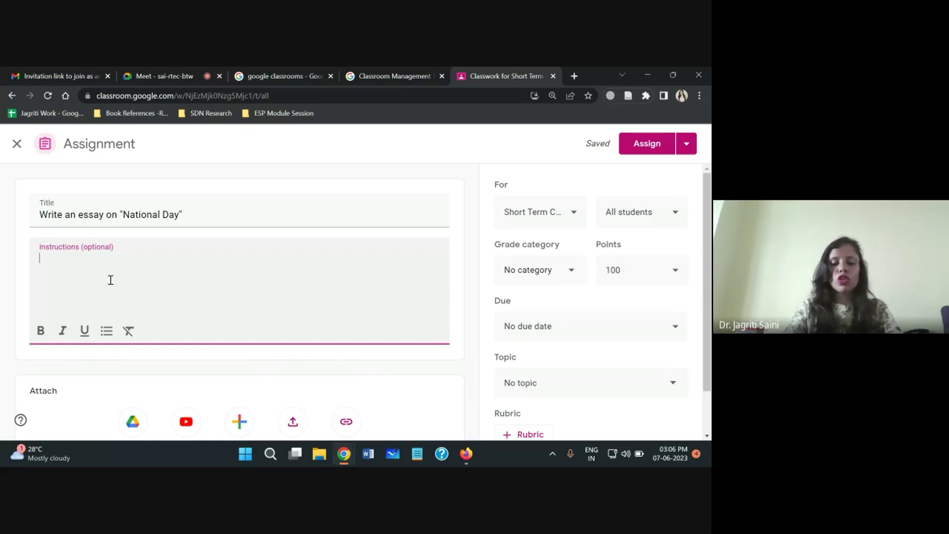
text(ite in 500 words)
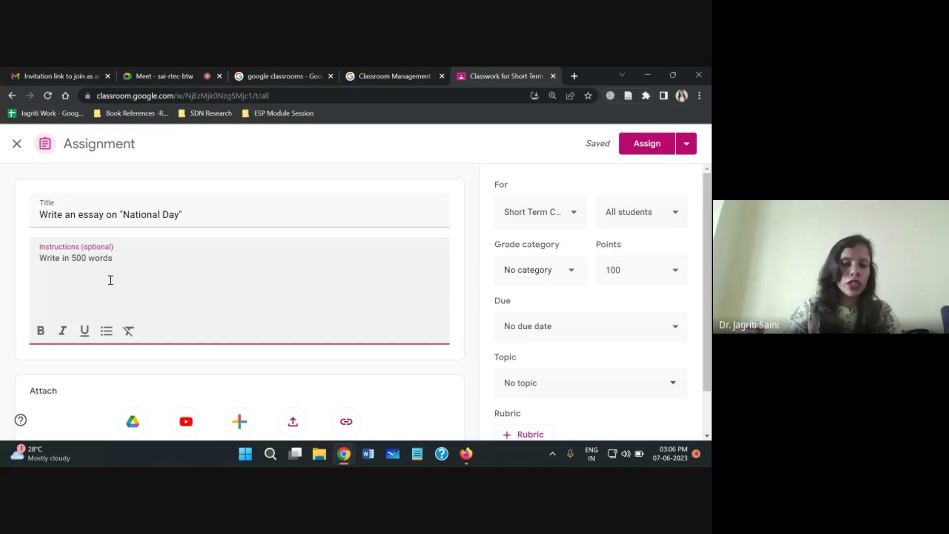
key(Return)
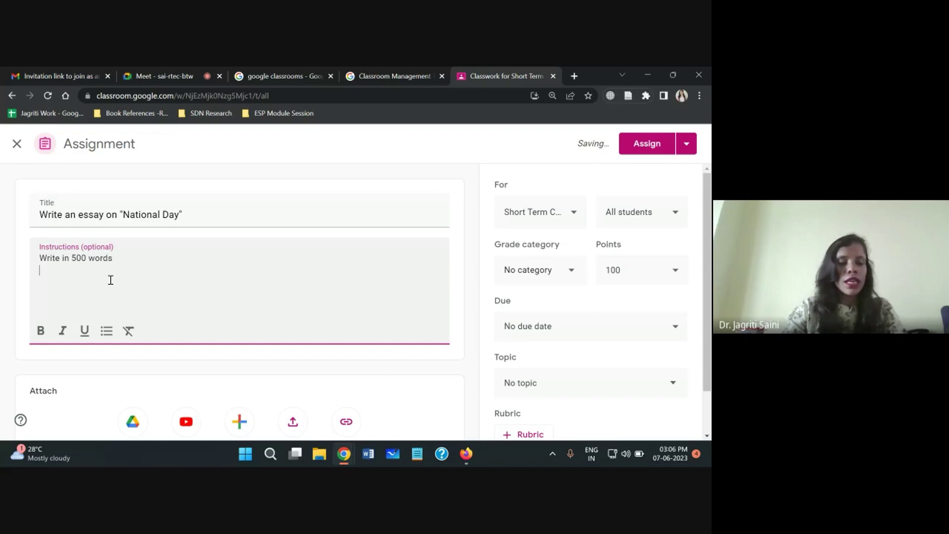
text(Use good English)
key(Return)
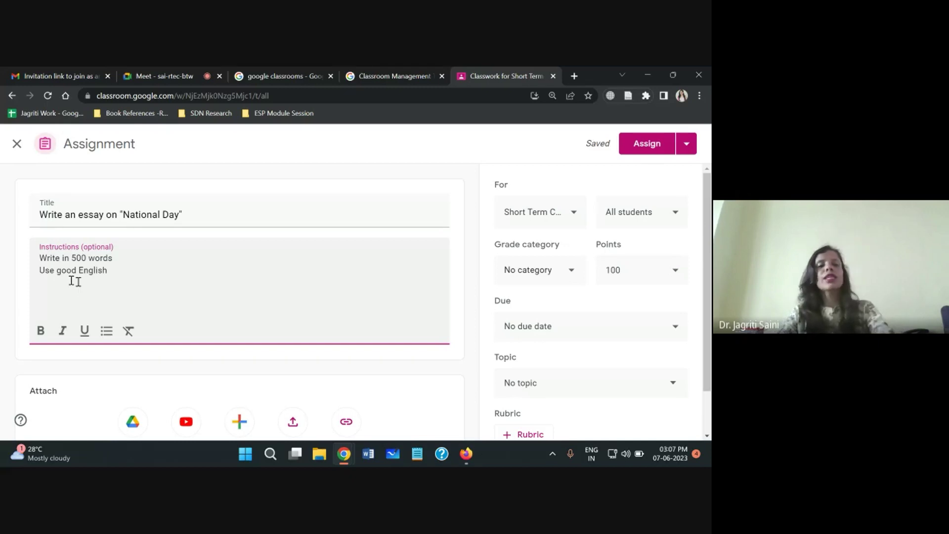
Review the attachment options of the essay assignment and reopen its saved draft for editing from the classwork list
scroll(75, 281, down, 1)
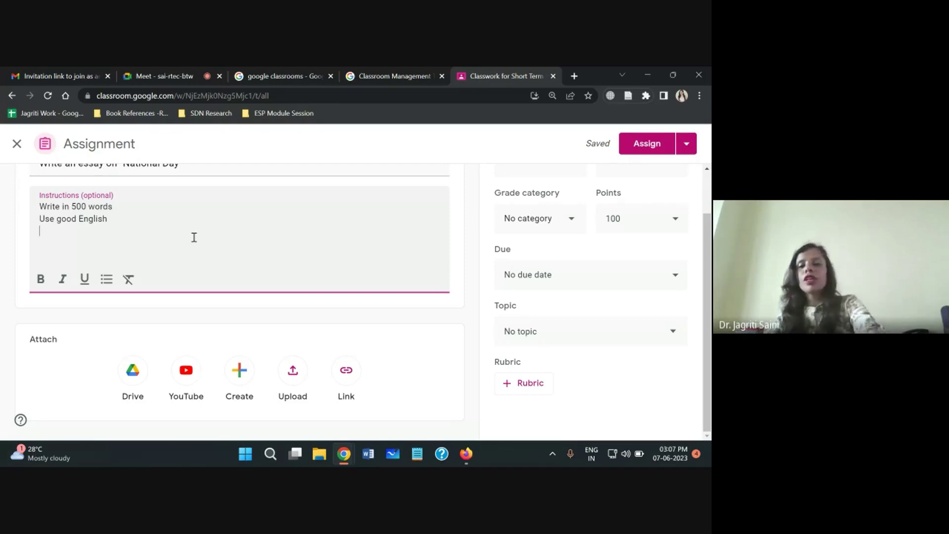
scroll(194, 237, up, 1)
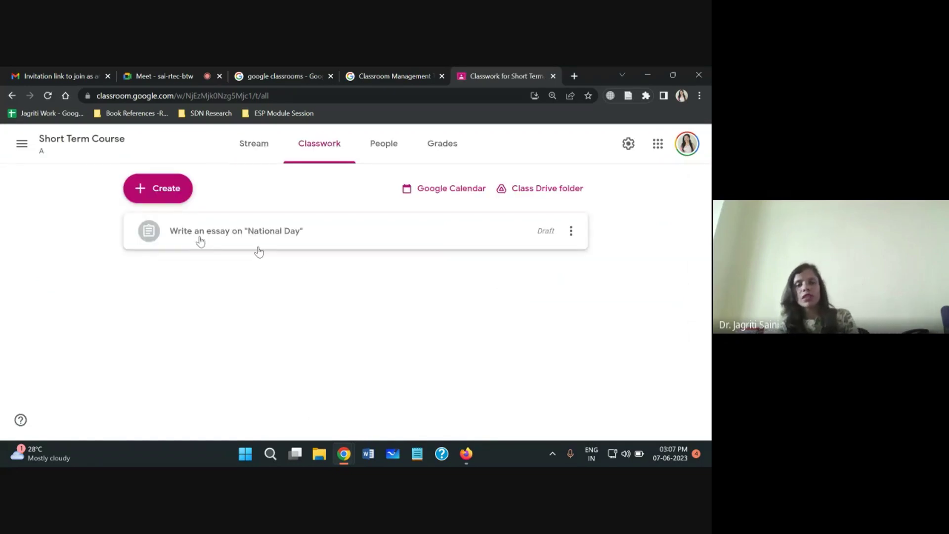
click(571, 232)
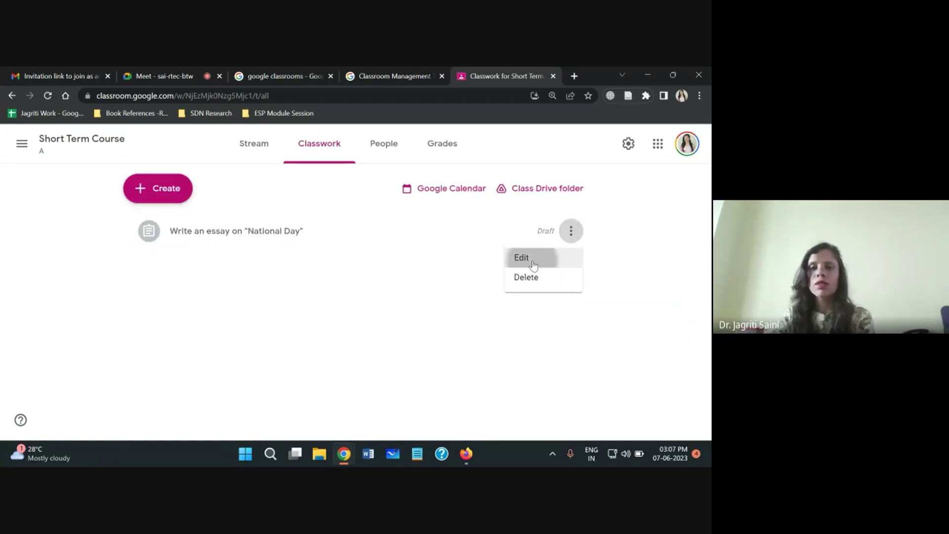
click(533, 261)
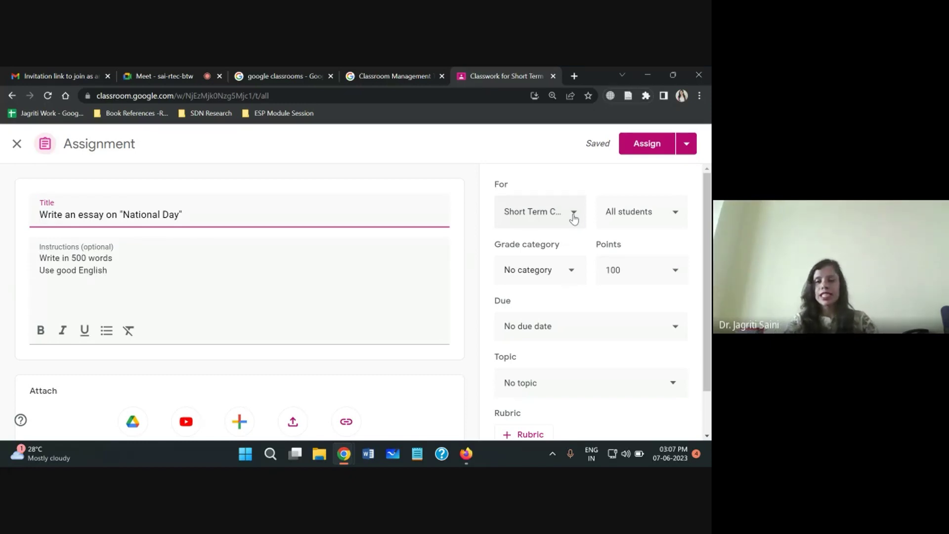
Review the class and student recipient lists of the essay assignment, keeping the Short Term Course class and all students selected
click(573, 213)
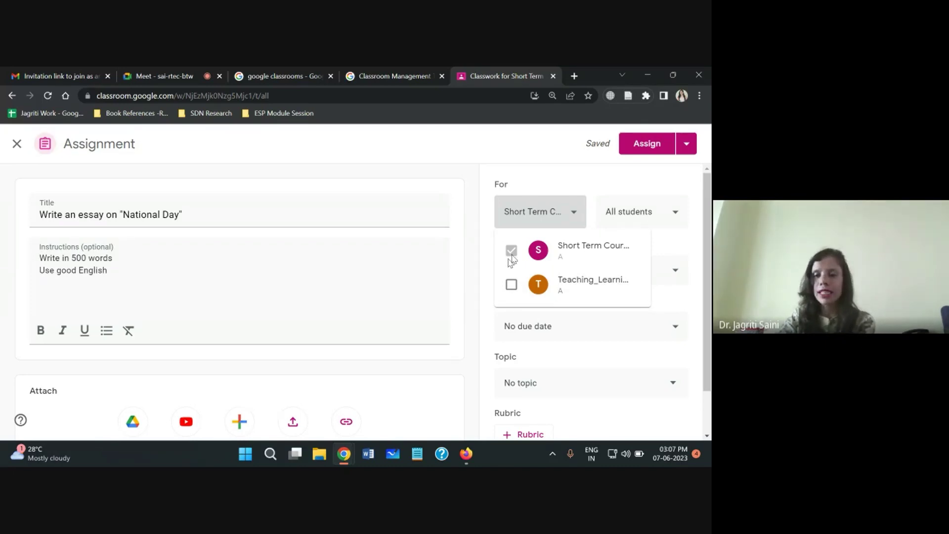
click(676, 214)
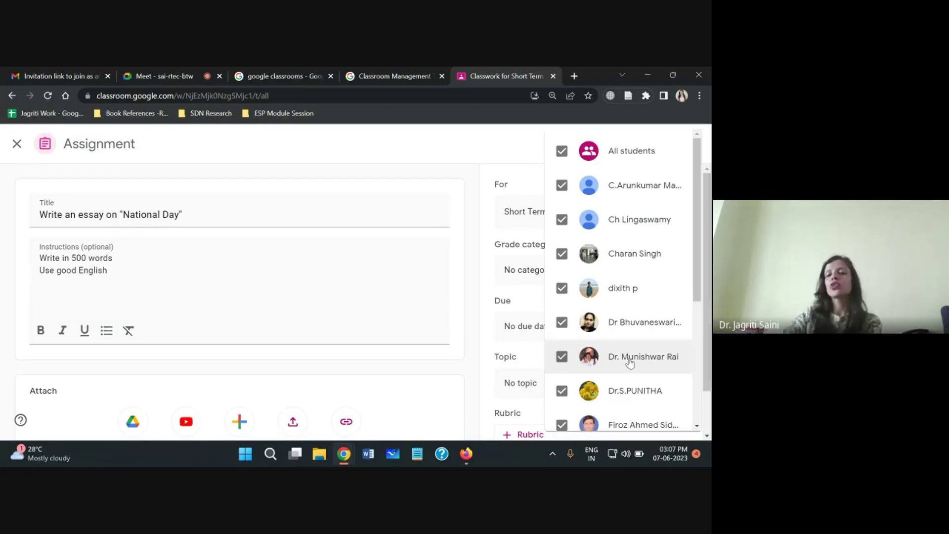
click(564, 154)
click(565, 154)
click(497, 160)
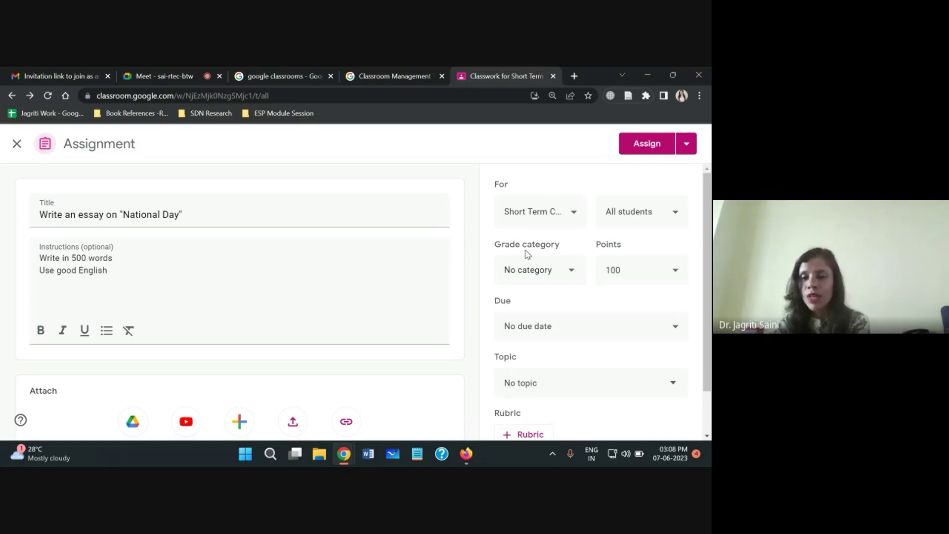
Set the essay assignment's grade category to Assignments and its points to 6
click(575, 273)
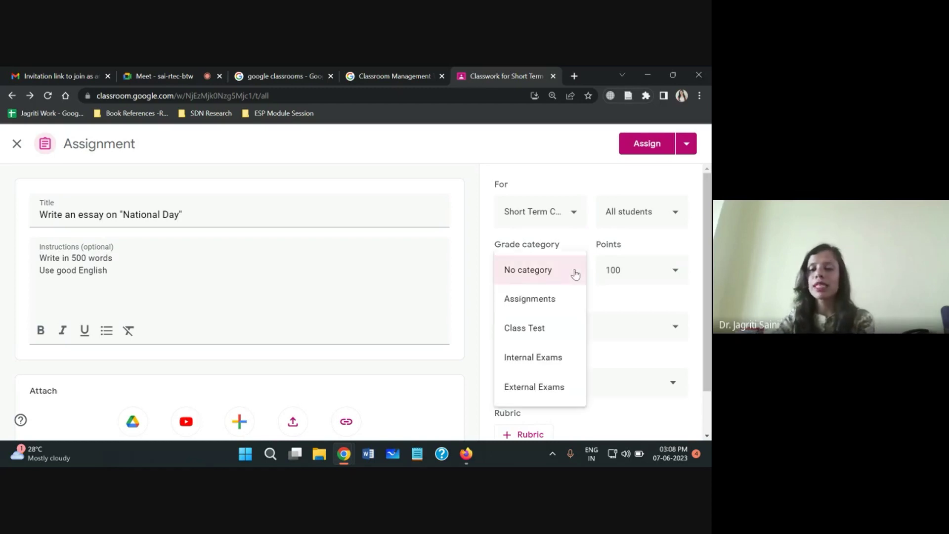
click(536, 301)
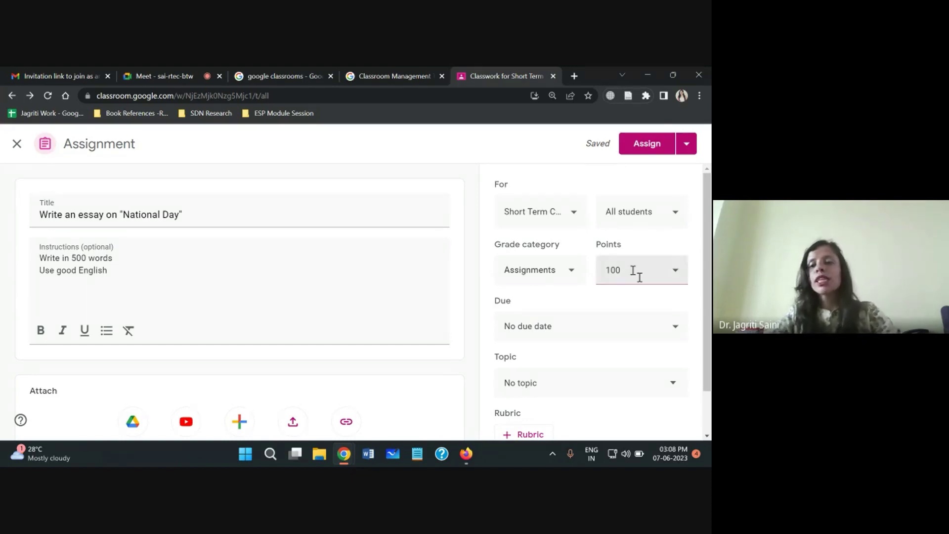
click(615, 271)
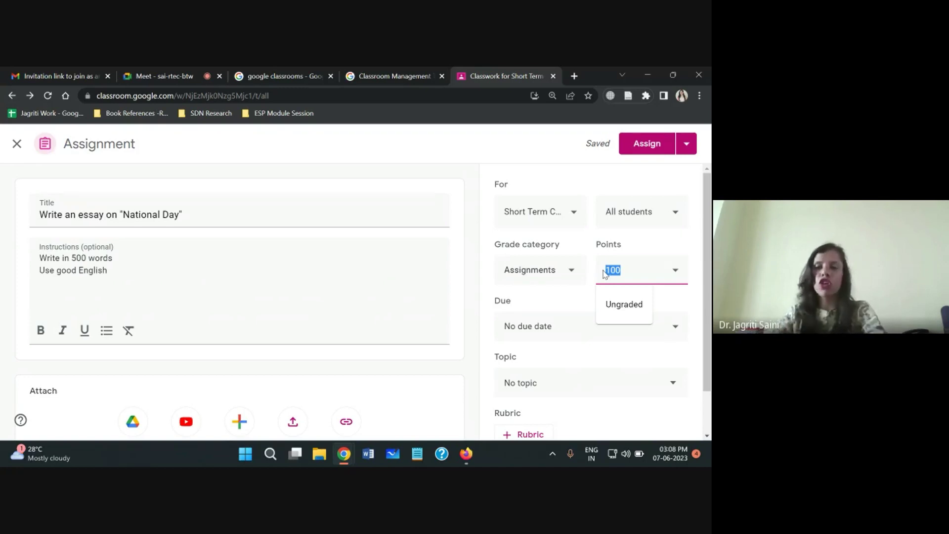
text(6)
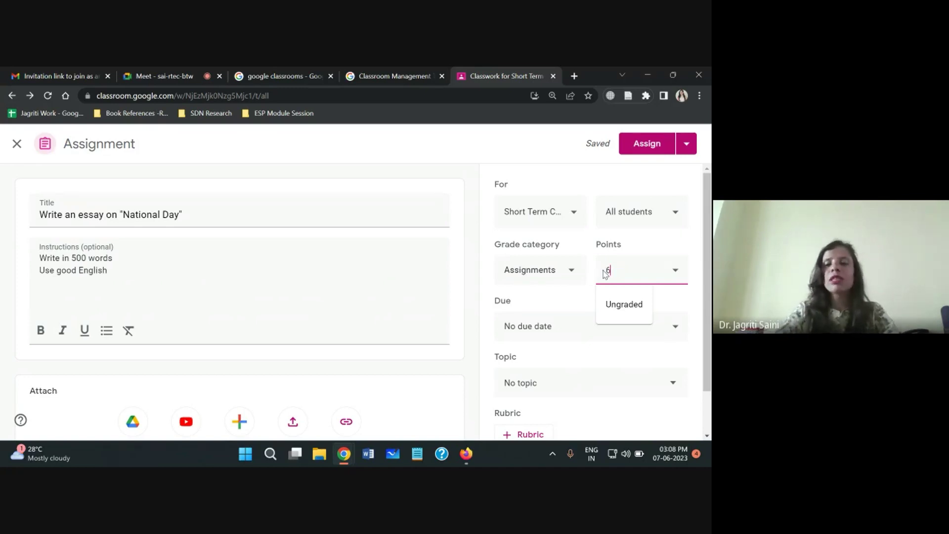
click(491, 263)
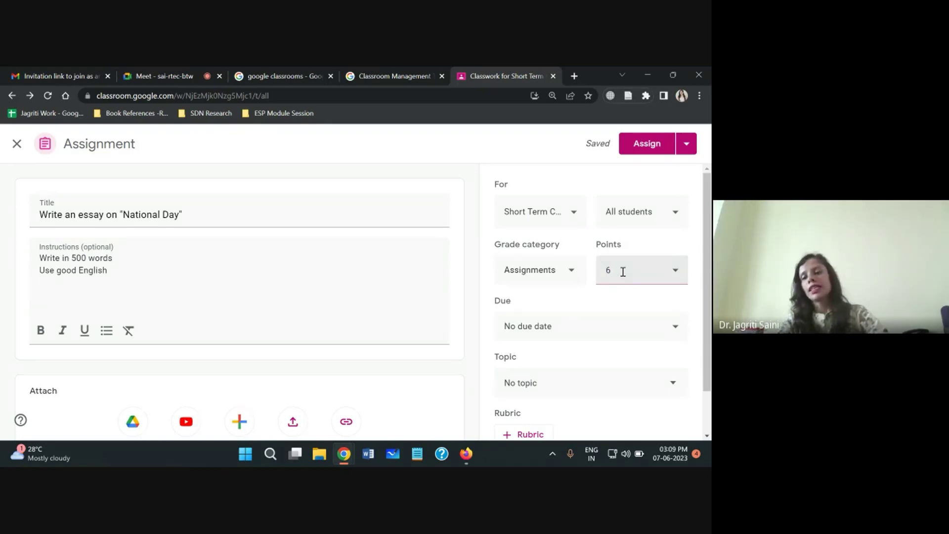
Set the assignment's due date to Jun 10, 2023, without a due time
scroll(682, 281, down, 1)
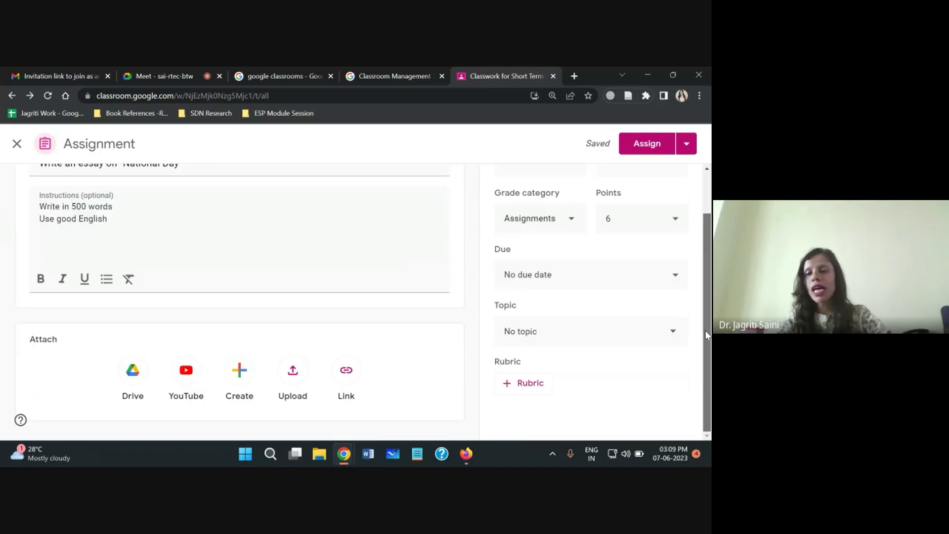
click(676, 278)
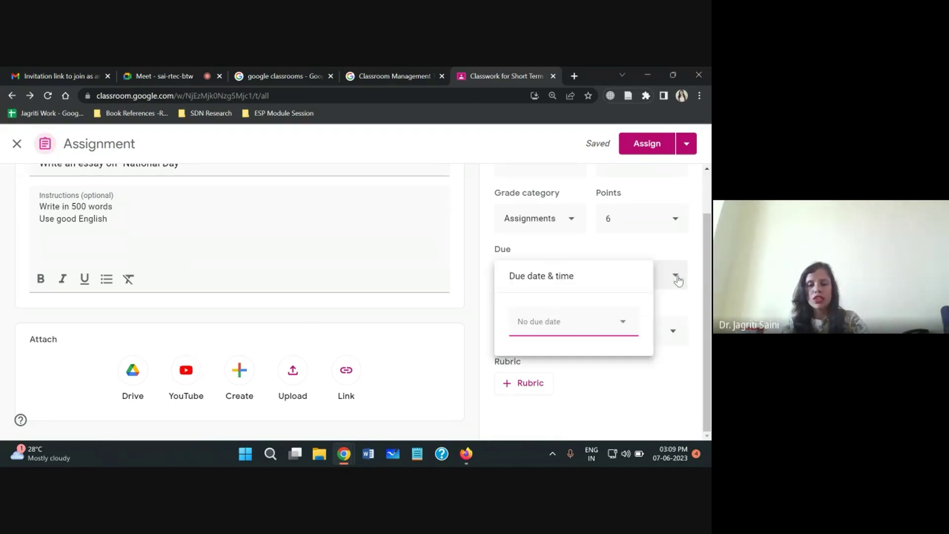
click(593, 319)
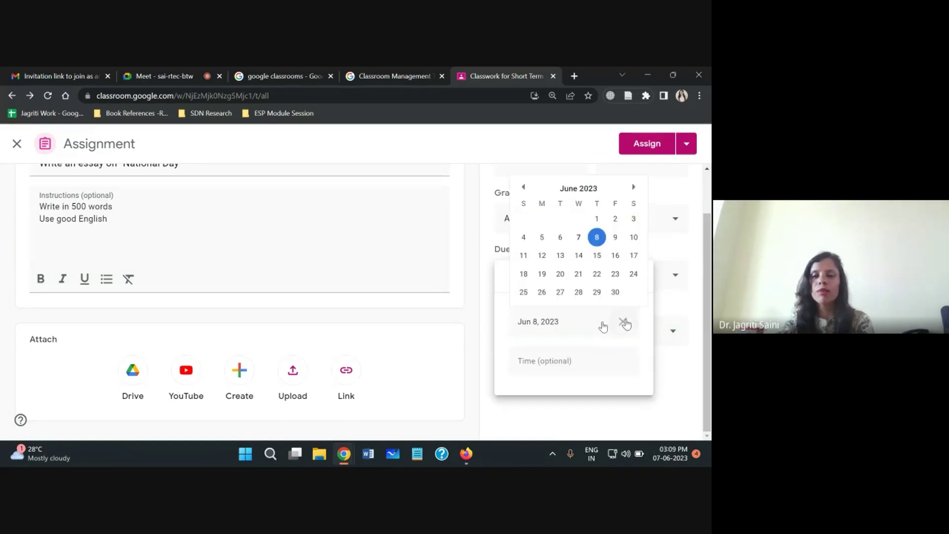
click(633, 238)
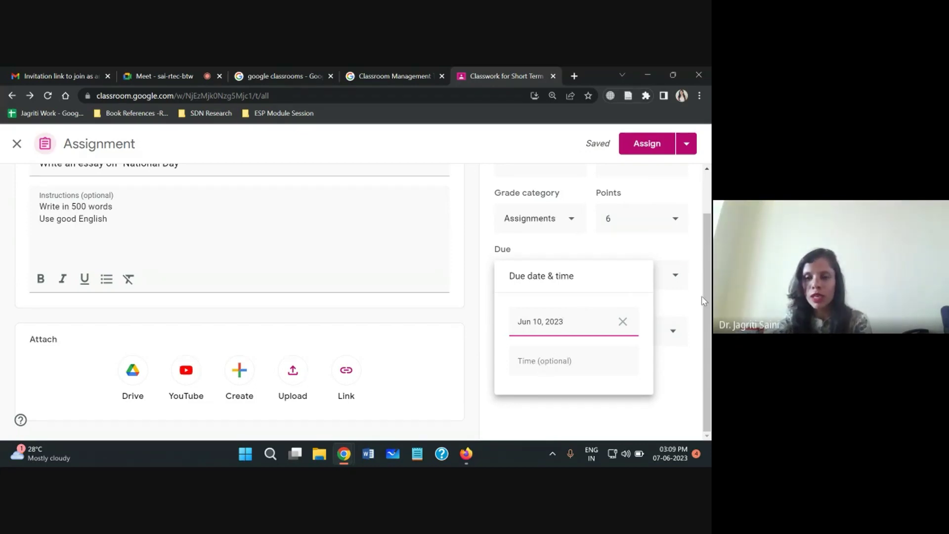
click(683, 291)
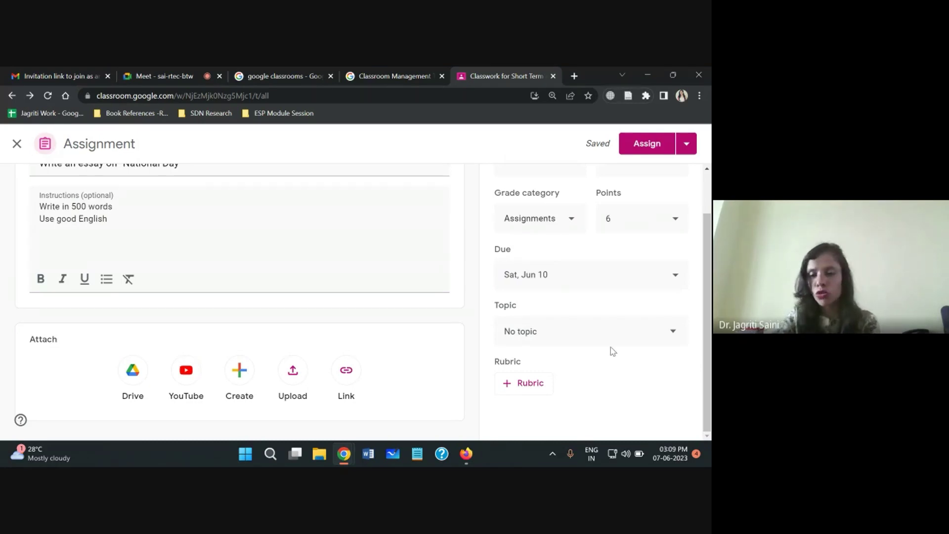
Create a new topic named "General English" for the essay assignment
click(672, 332)
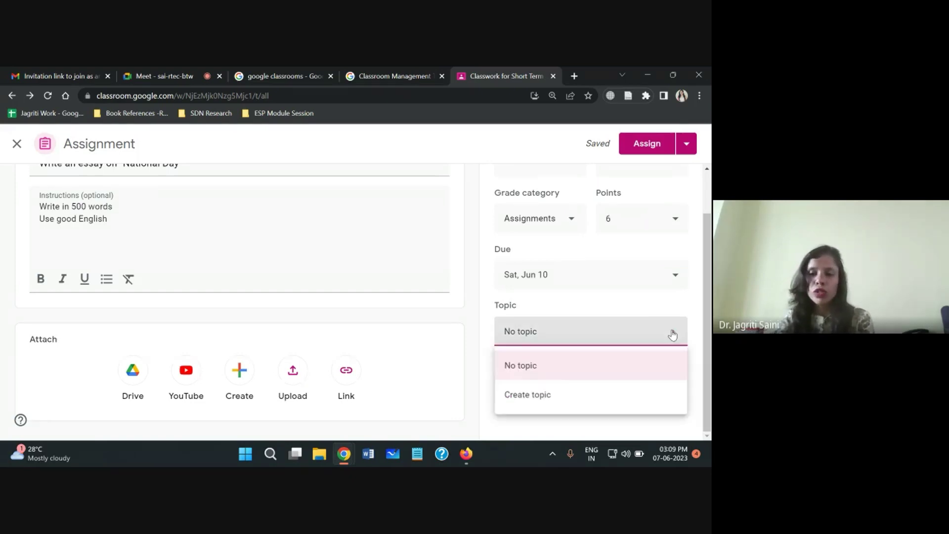
click(554, 394)
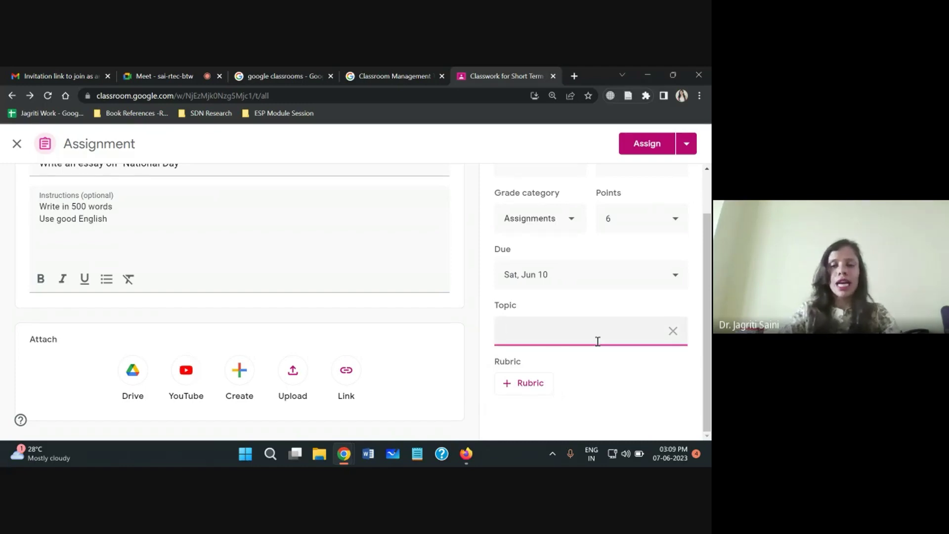
text(General)
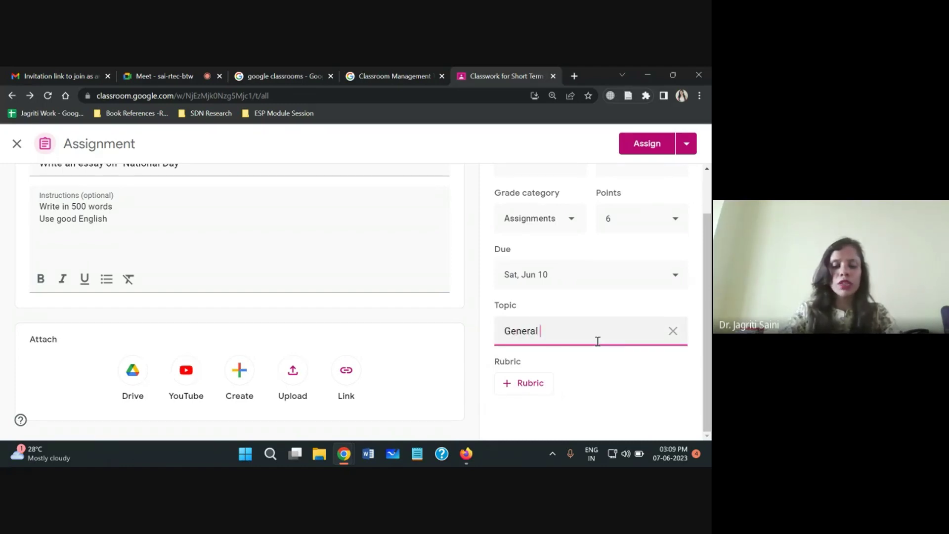
text( English)
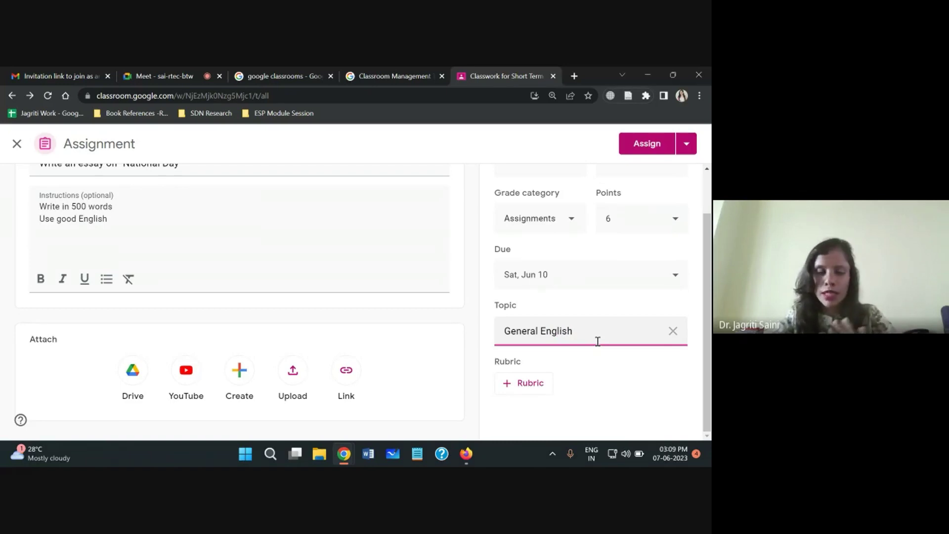
click(606, 374)
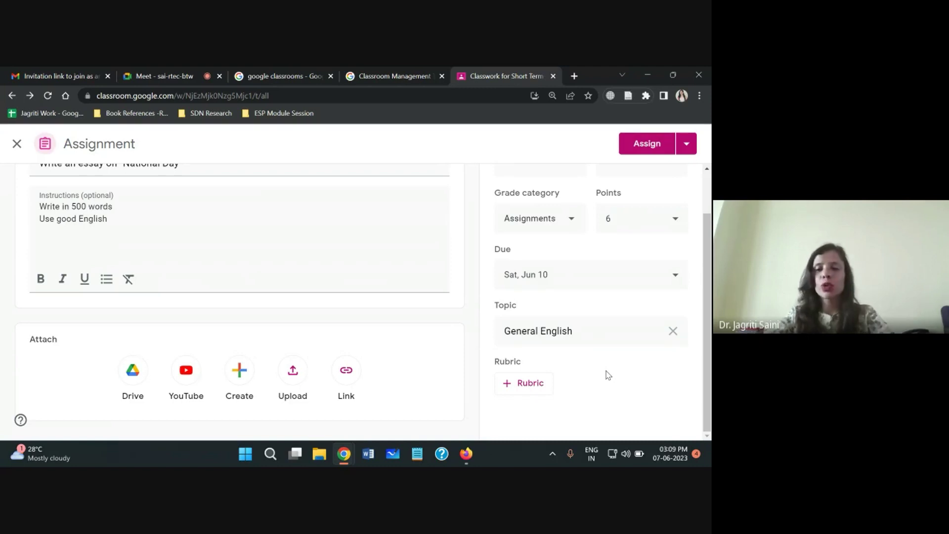
scroll(606, 375, up, 1)
scroll(600, 386, down, 1)
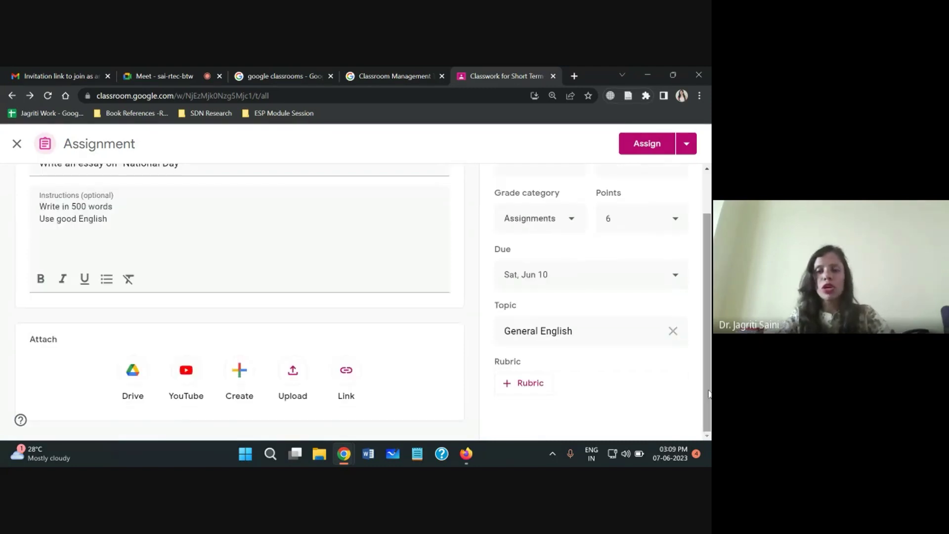
Start creating a new rubric for the essay assignment and examine its title and total score
click(541, 383)
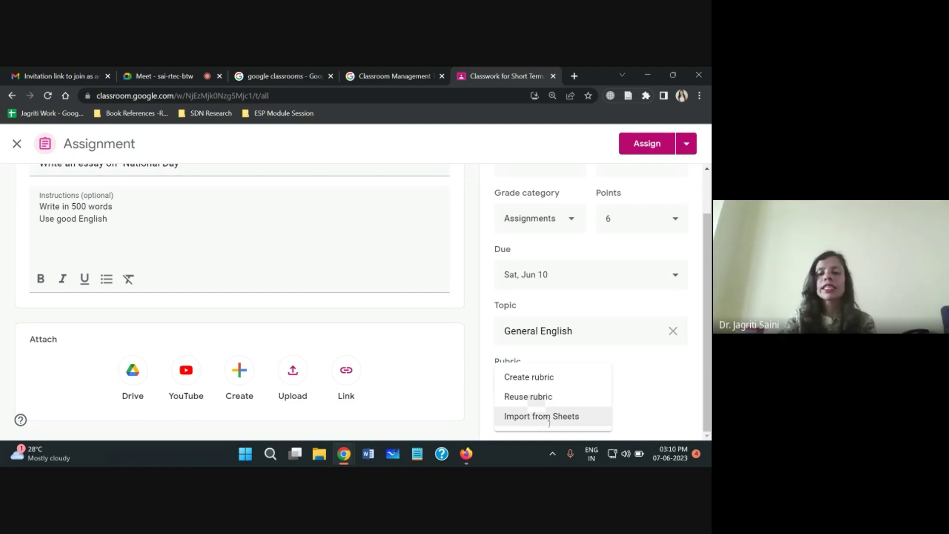
click(536, 380)
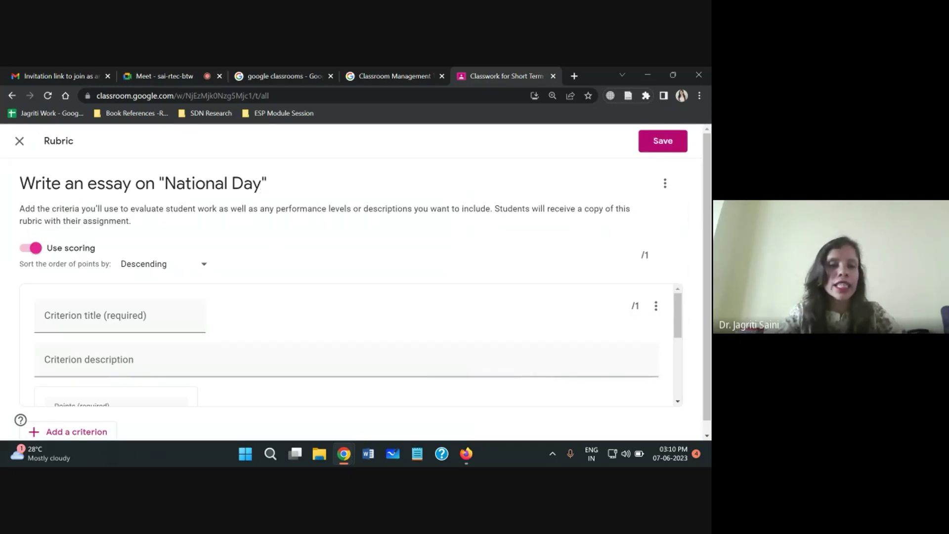
drag(261, 184, 26, 187)
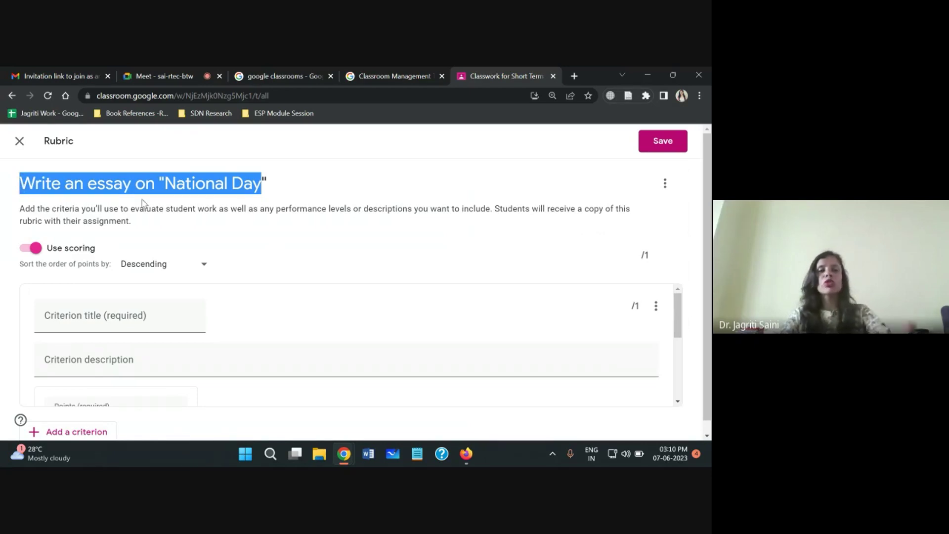
click(161, 202)
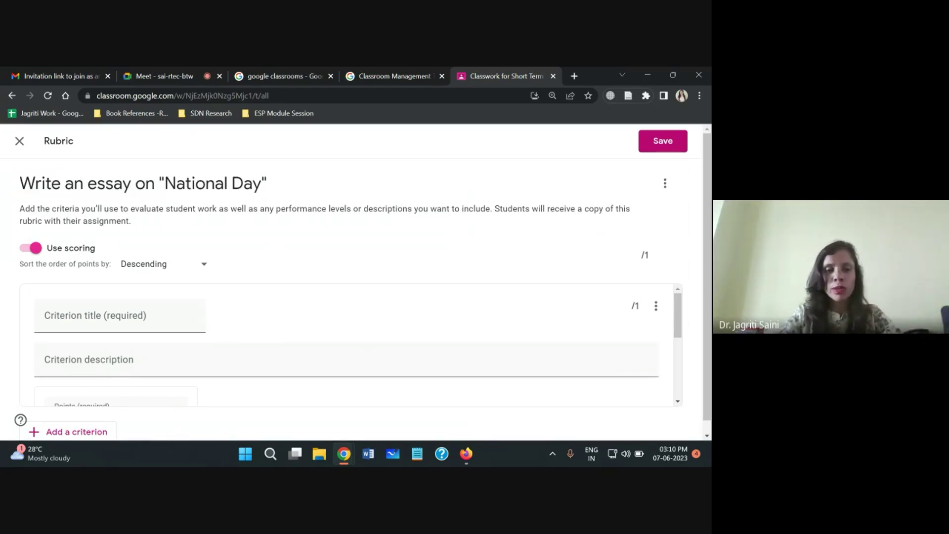
scroll(706, 167, down, 1)
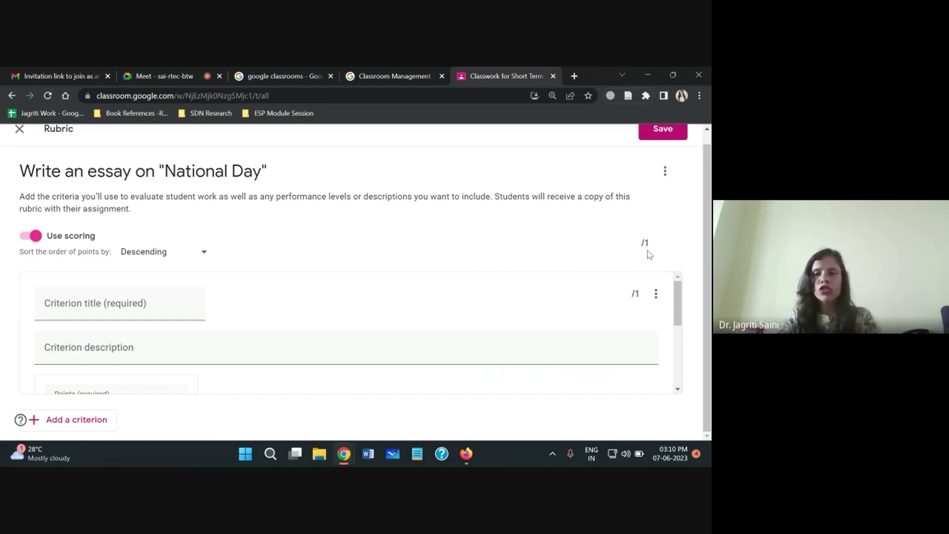
drag(652, 248, 642, 248)
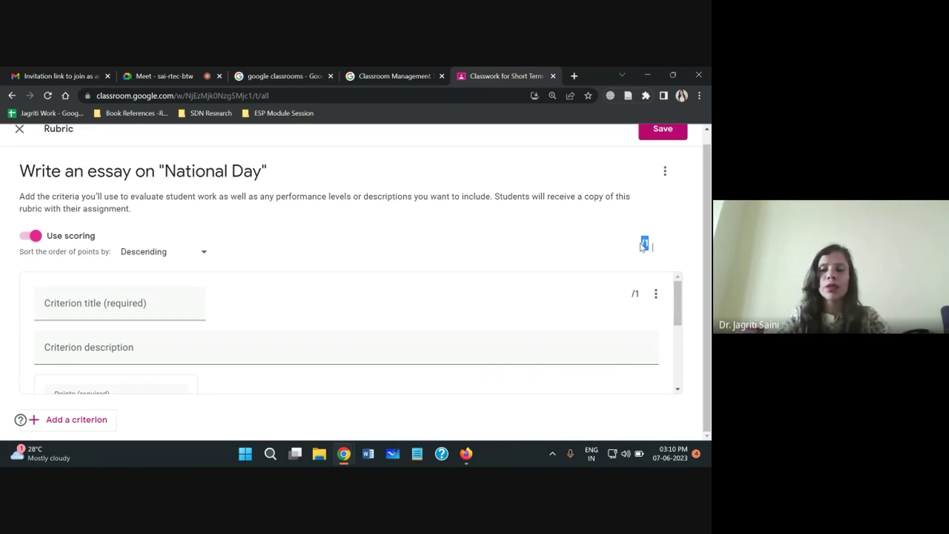
click(644, 243)
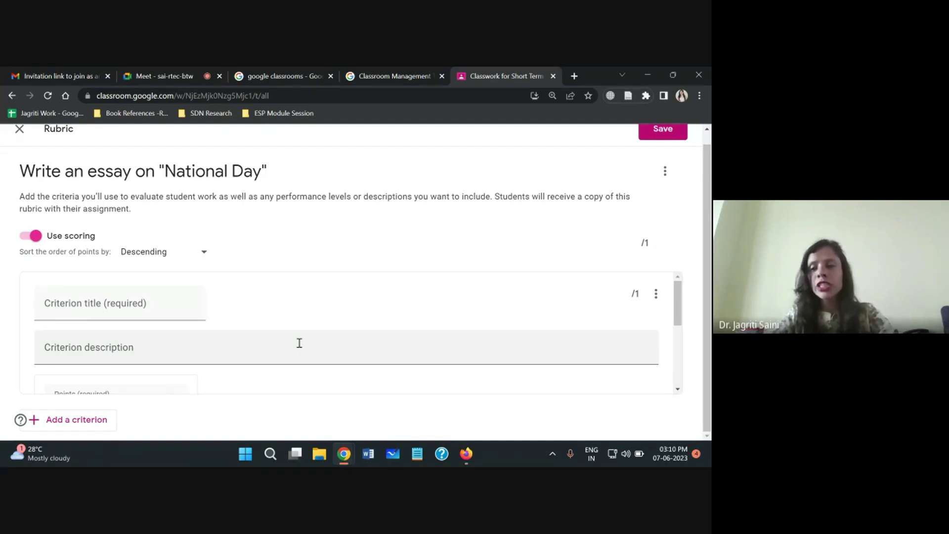
double_click(646, 243)
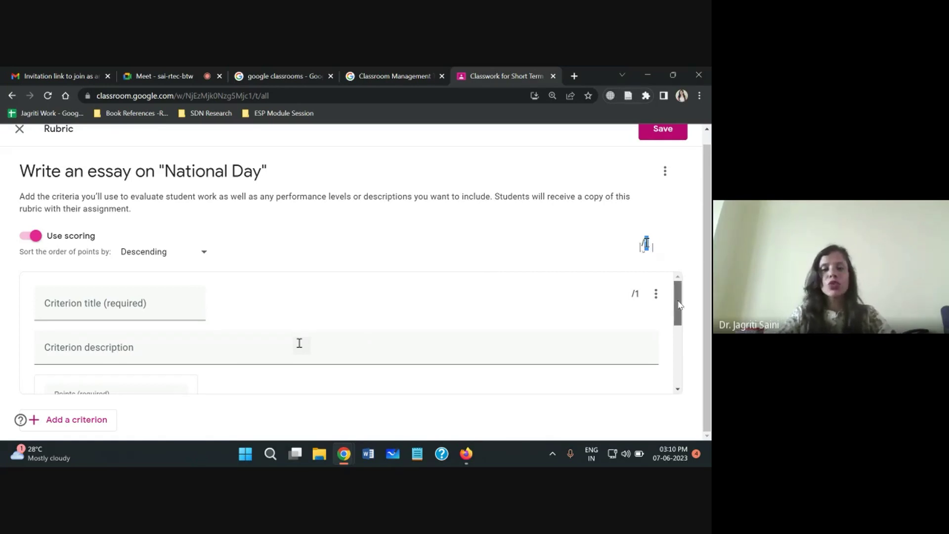
Title the first rubric criterion "Vocab" and leave its description empty
click(78, 306)
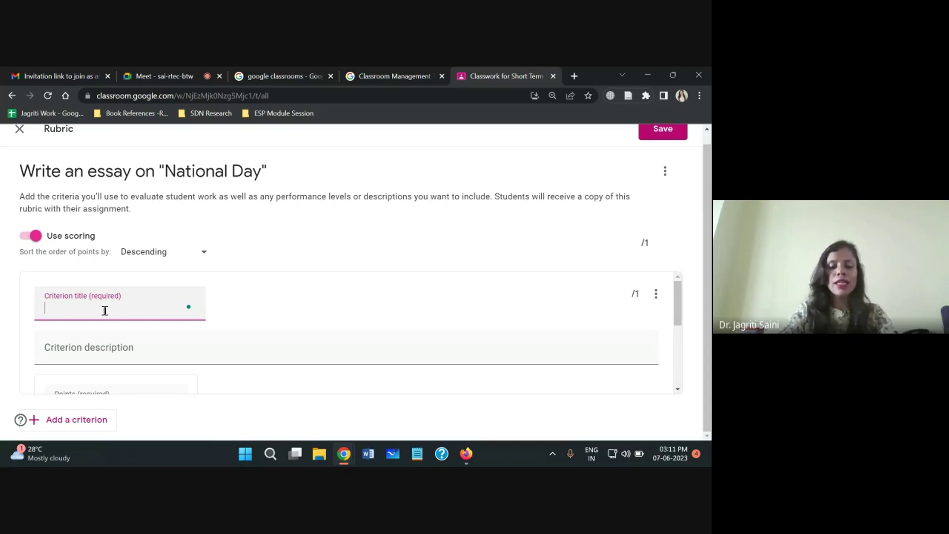
text(Vocab)
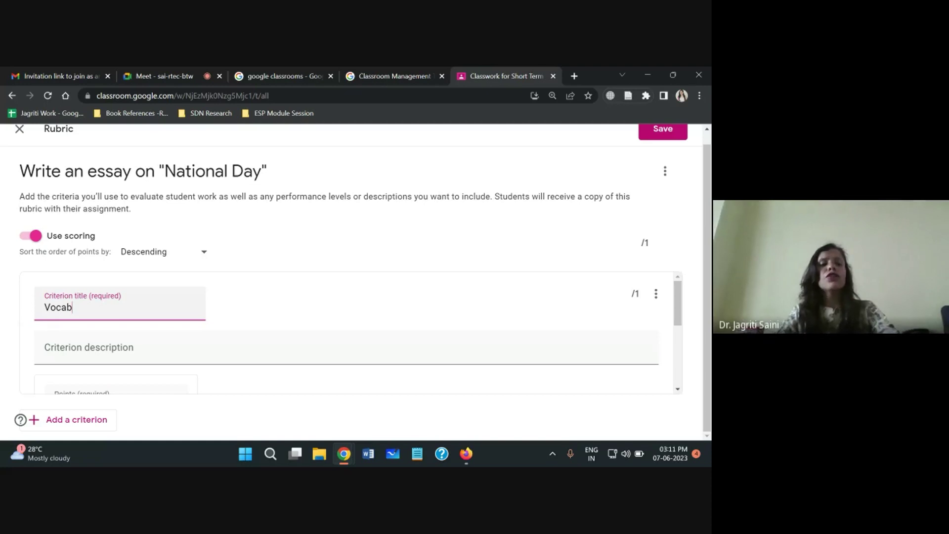
click(123, 347)
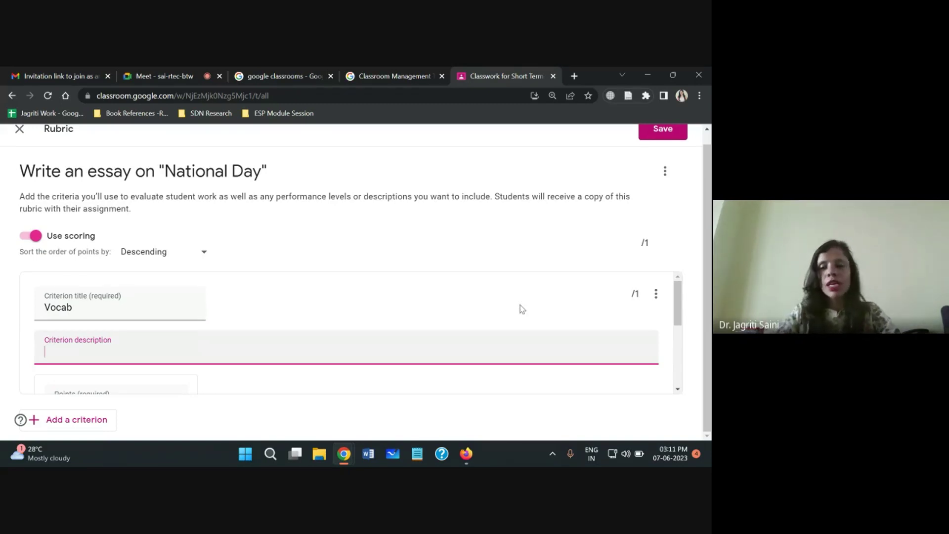
Fill in the Vocab criterion's first level with 3 points, level title 3 and description "Good use of Vocab"
drag(678, 312, 680, 348)
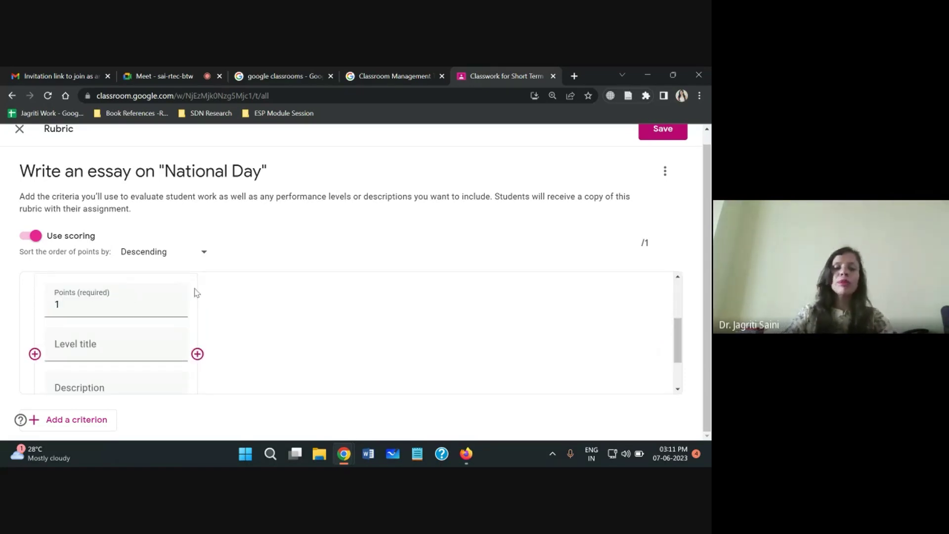
click(104, 305)
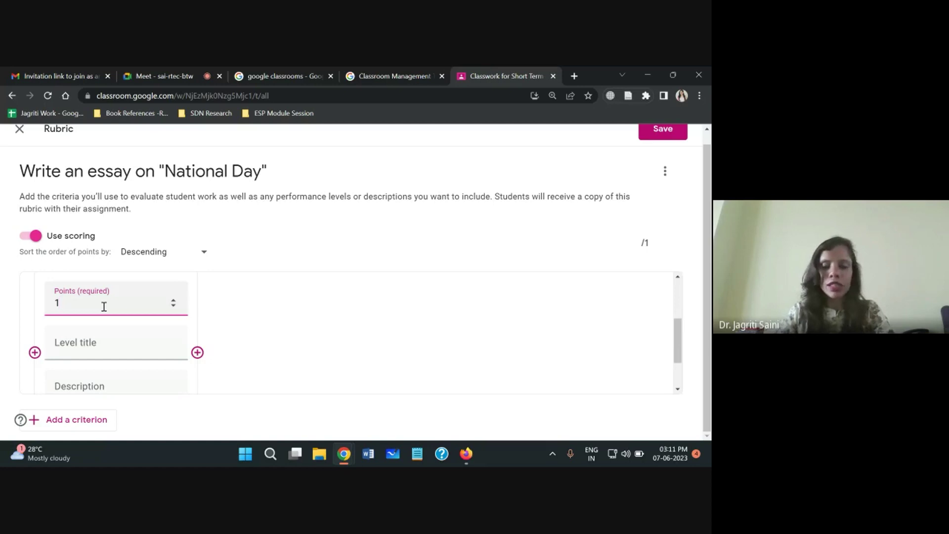
key(BackSpace)
text(3)
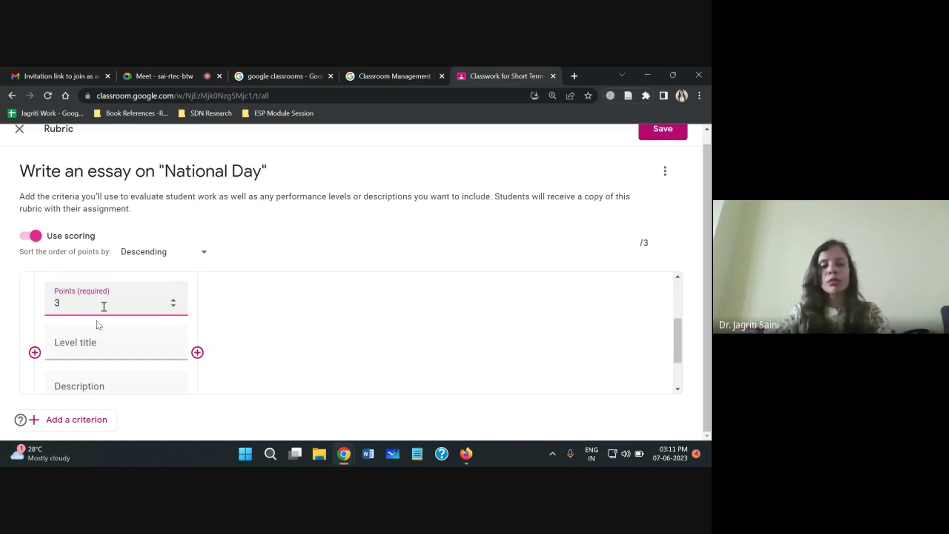
click(89, 341)
text(3)
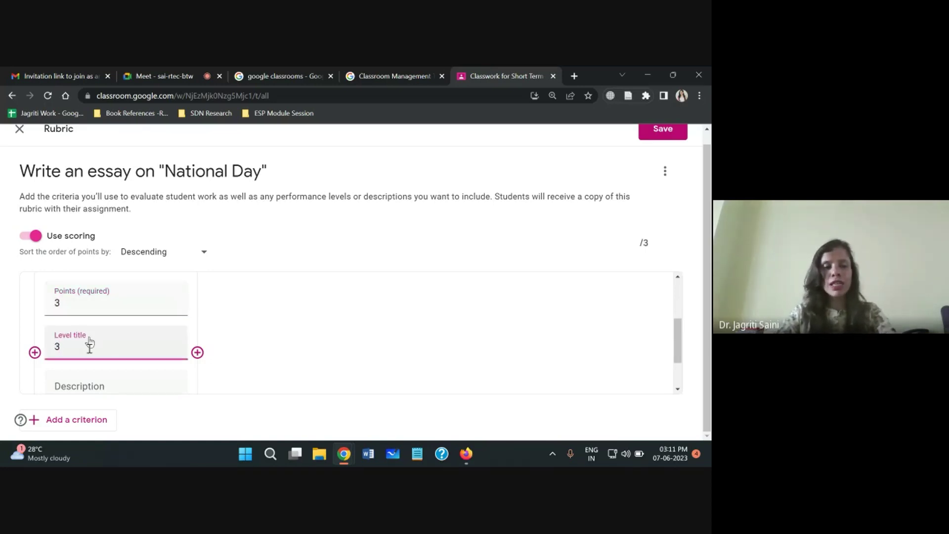
click(89, 384)
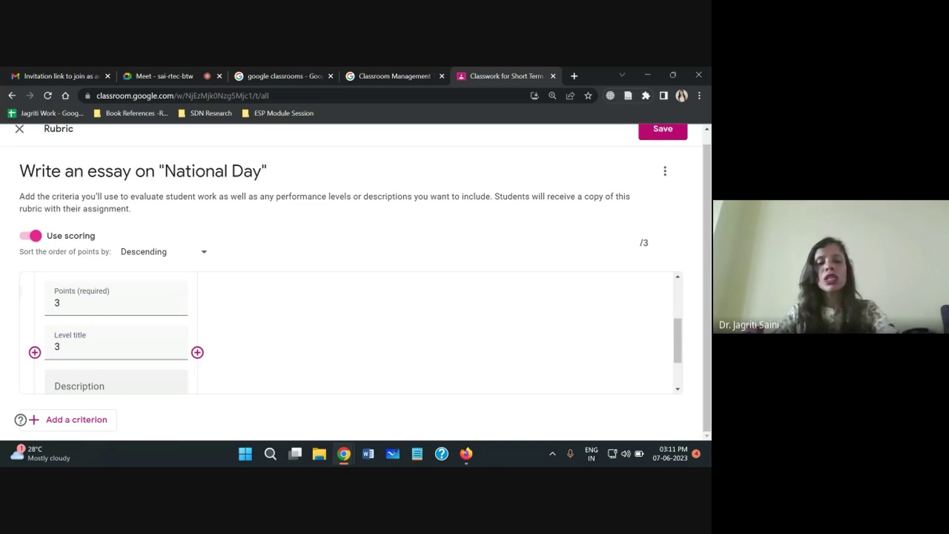
click(78, 385)
text(Good use of Vocab)
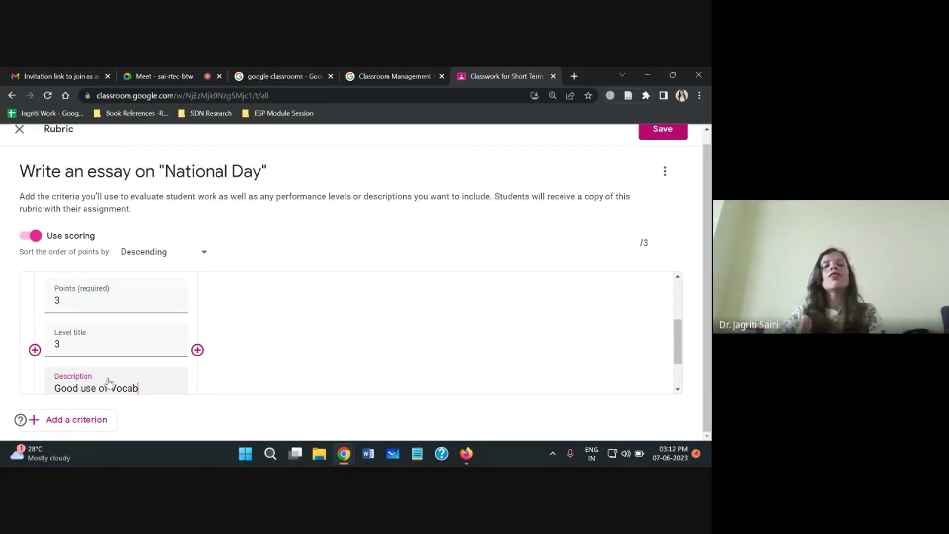
Add a second level worth 2 points after the 3-point level of the Vocab criterion
click(197, 350)
text(2)
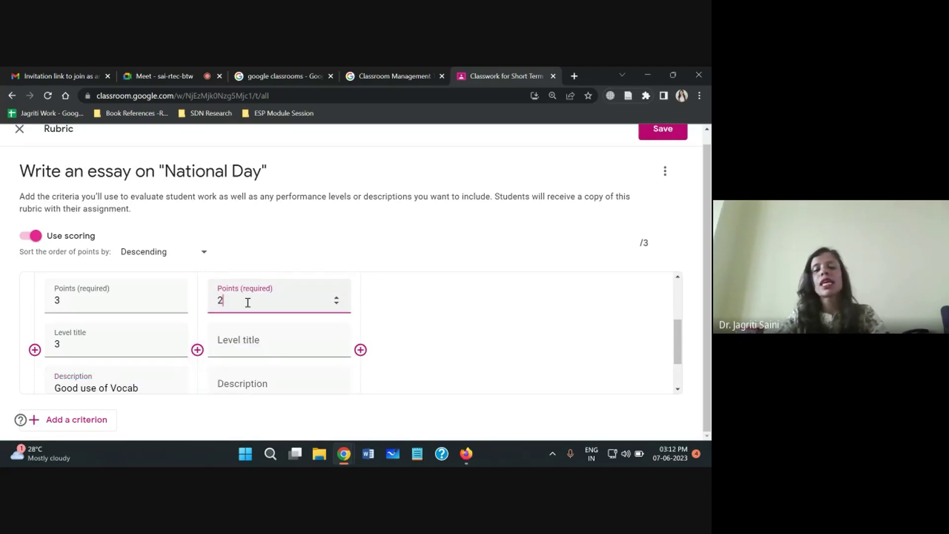
Give the Vocab criterion's 2-point level the title "2" and the description "Average use of Vocab"
click(248, 340)
text(2)
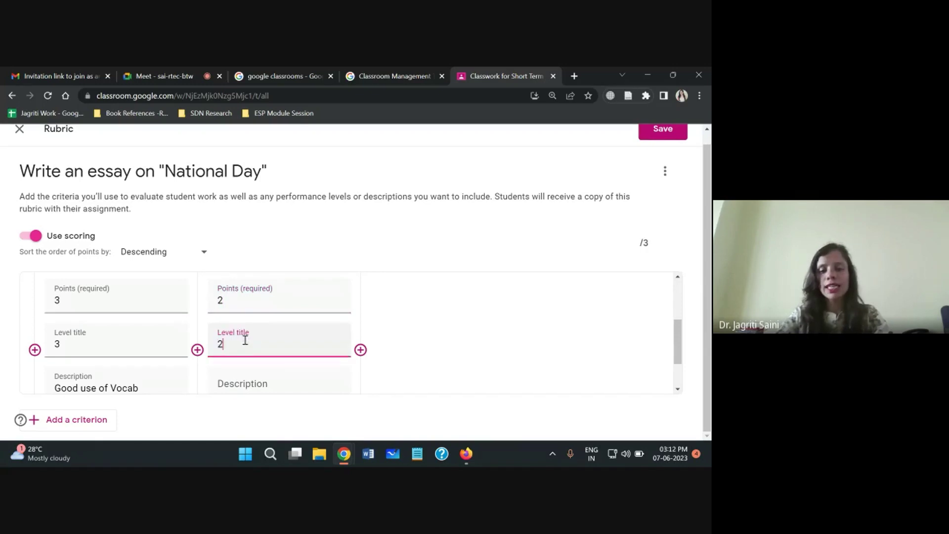
click(232, 387)
text(Avera)
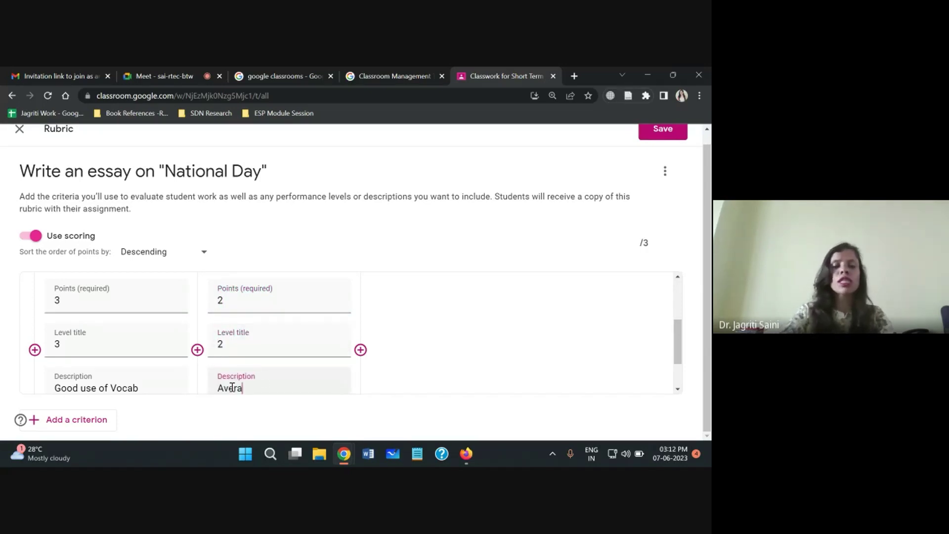
text(ge use of Vocab)
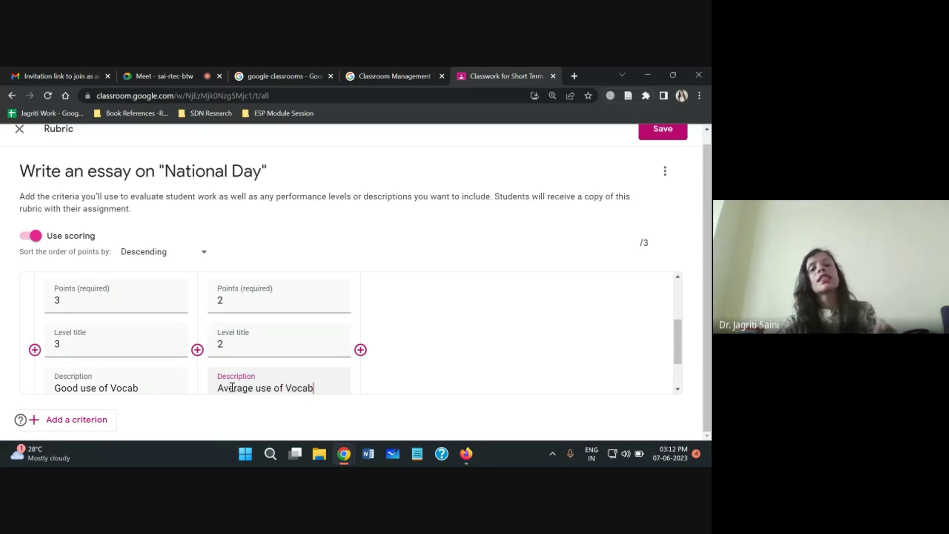
Add a 1-point level to the Vocab criterion with the title "1" and the description "Poor use of Vocab"
click(360, 349)
text(1)
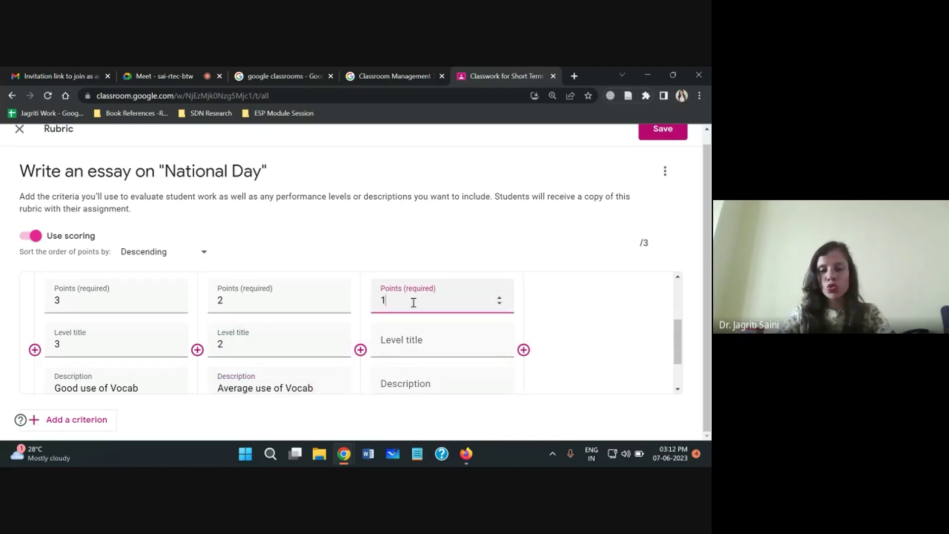
click(404, 339)
text(1)
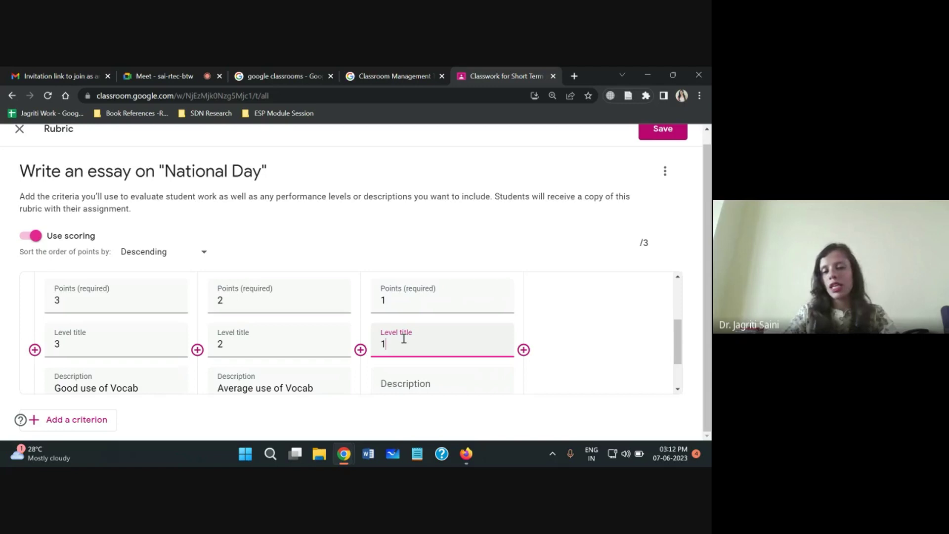
click(405, 384)
text(Poor use of Vocab)
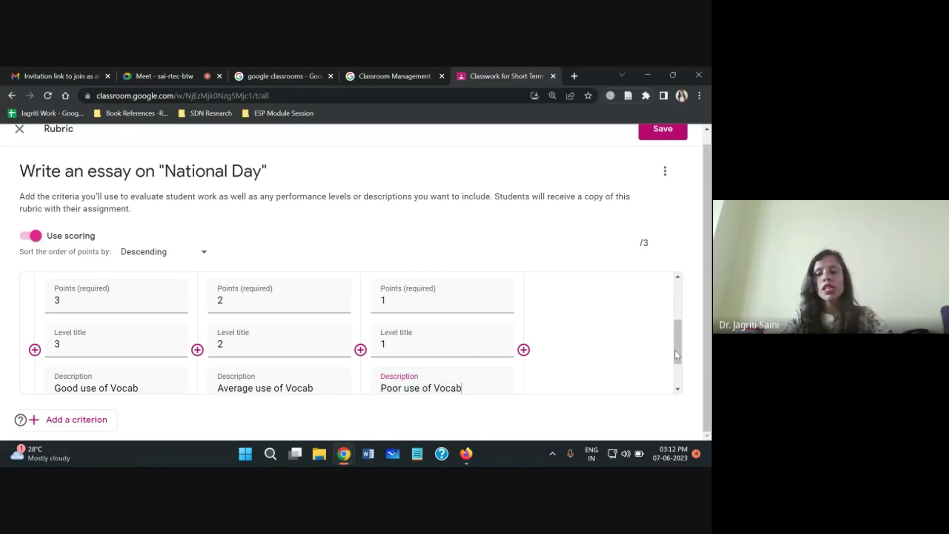
scroll(678, 355, down, 1)
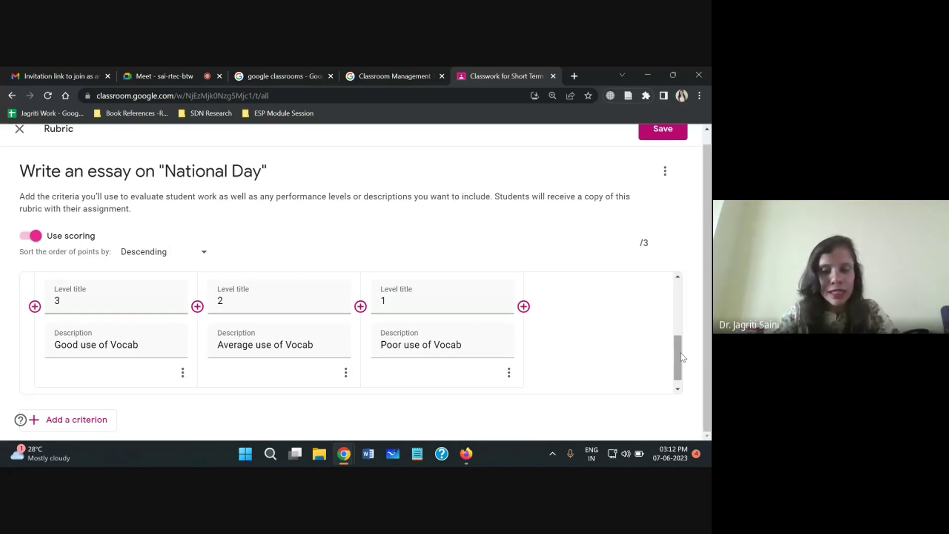
double_click(644, 243)
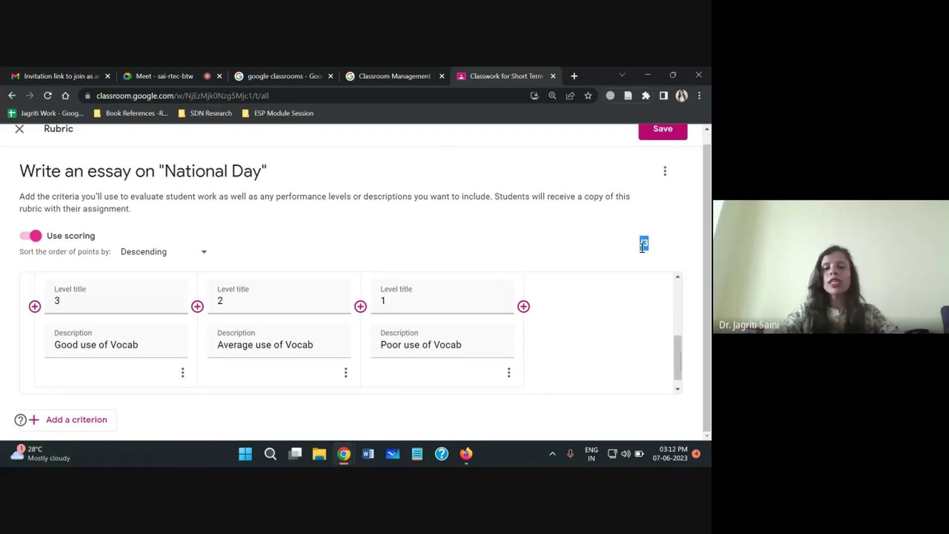
scroll(678, 354, down, 1)
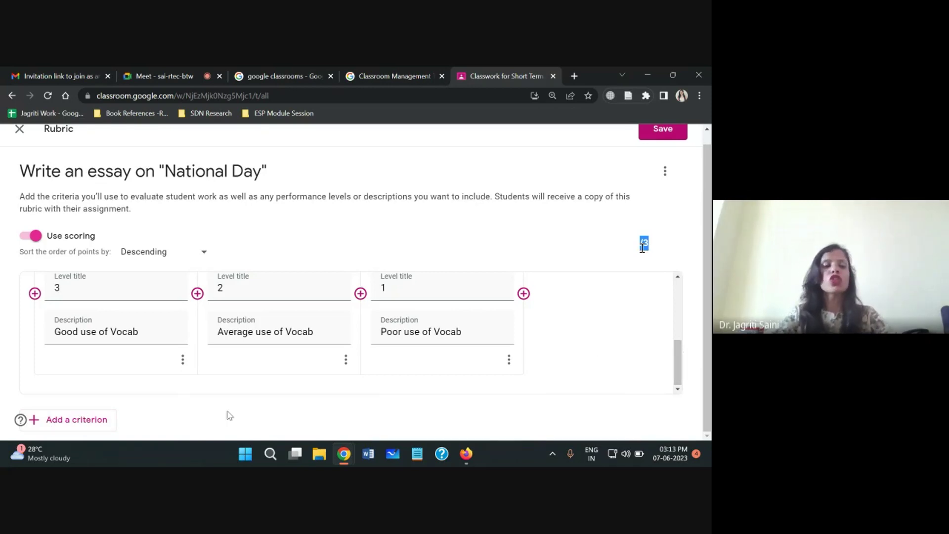
Duplicate the Vocab criterion and title the copy "Grammar"
drag(679, 359, 679, 301)
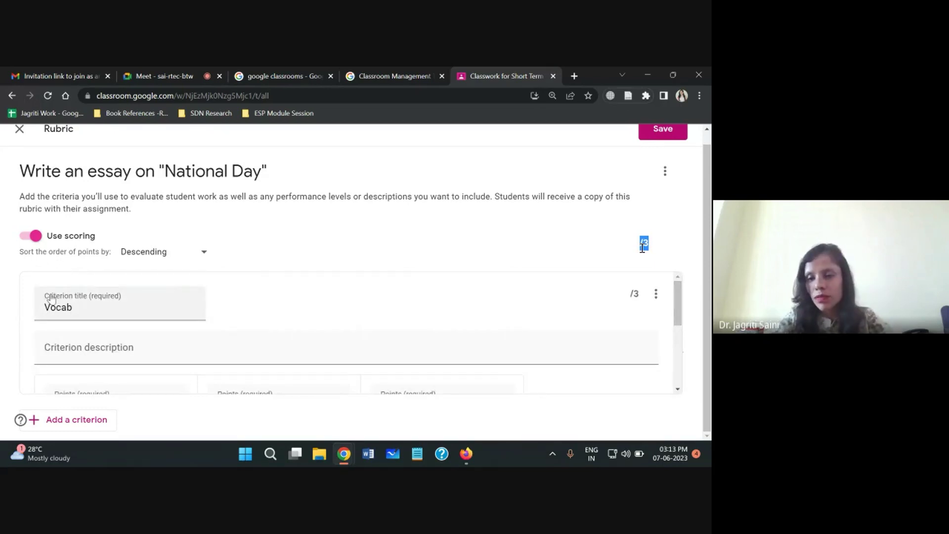
click(656, 296)
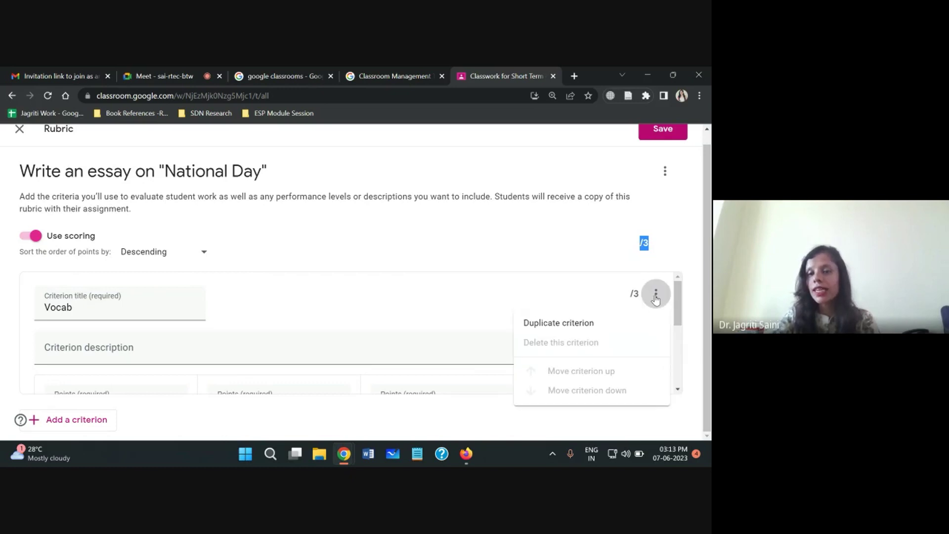
click(554, 323)
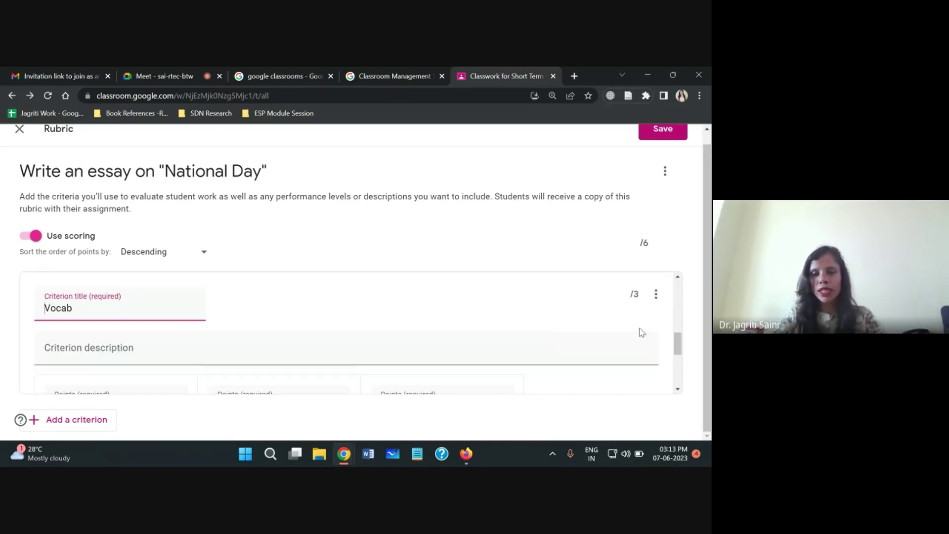
drag(76, 311, 23, 315)
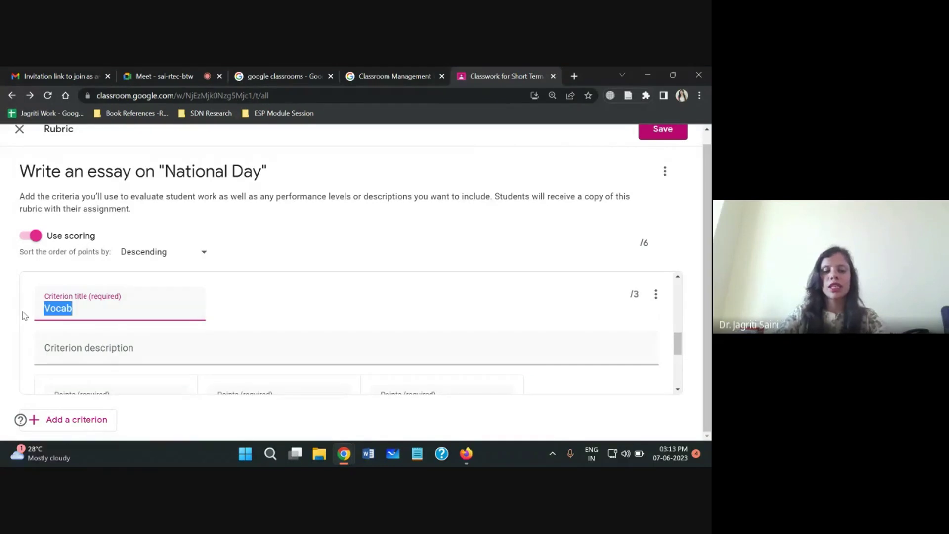
text(Grammar)
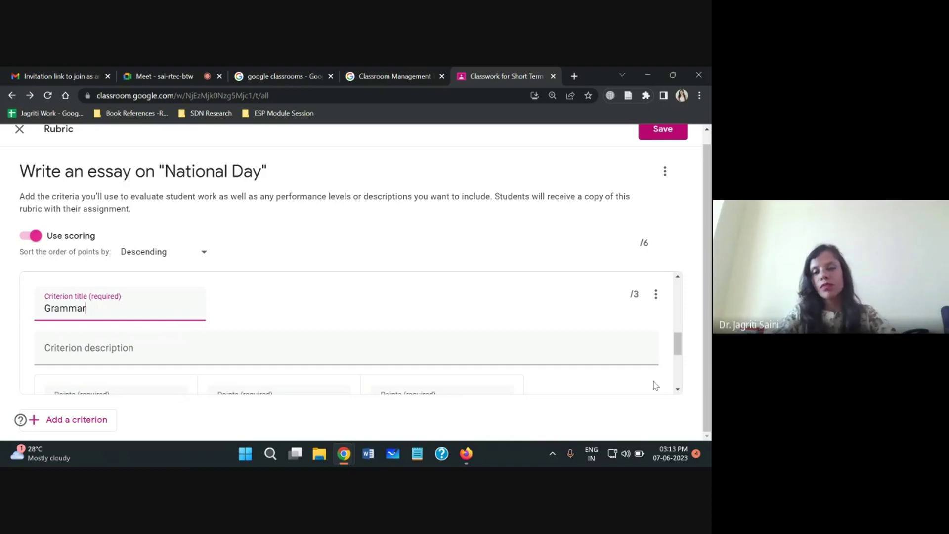
Replace "Vocab" with "Grammar" in all three level descriptions of the Grammar criterion
drag(678, 352, 678, 378)
drag(159, 331, 115, 336)
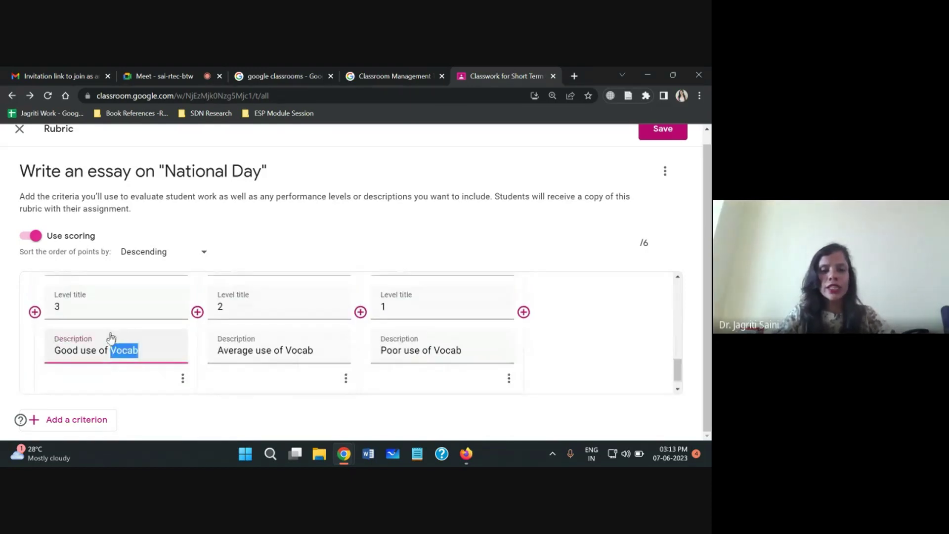
key(BackSpace)
key(BackSpace)
text(Grammar)
key(ctrl+shift+Left)
key(ctrl+c)
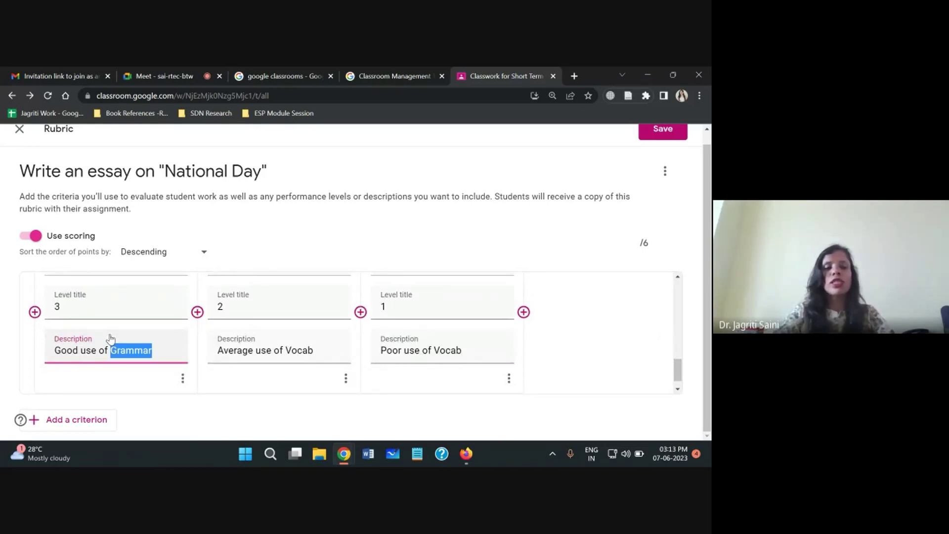
drag(314, 350, 287, 351)
key(ctrl+v)
drag(462, 351, 437, 352)
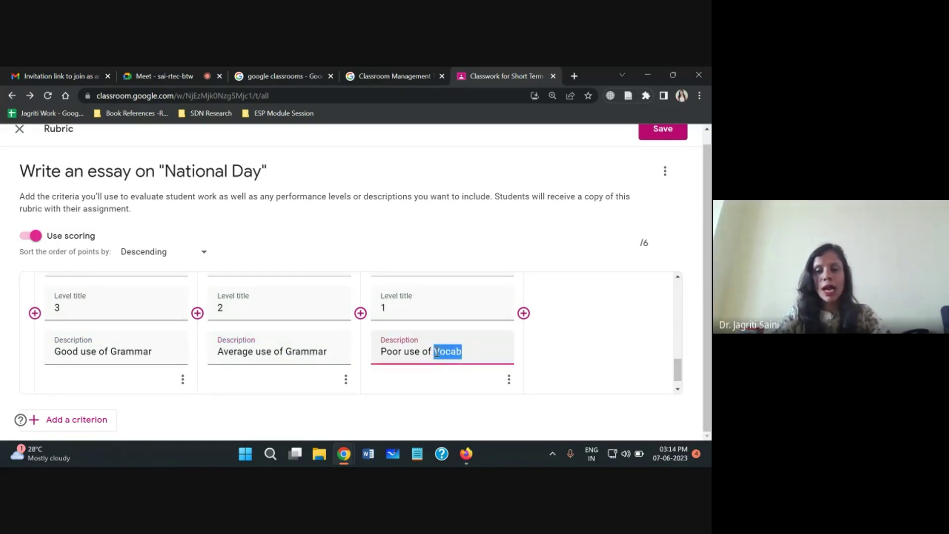
key(ctrl+v)
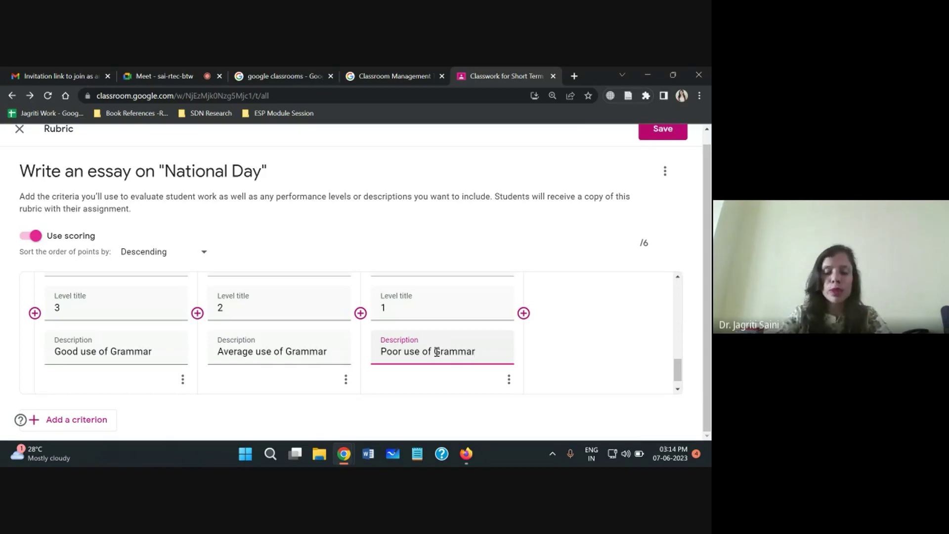
Check the rubric's total score and save the rubric to the essay assignment
drag(678, 370, 680, 289)
drag(648, 242, 639, 247)
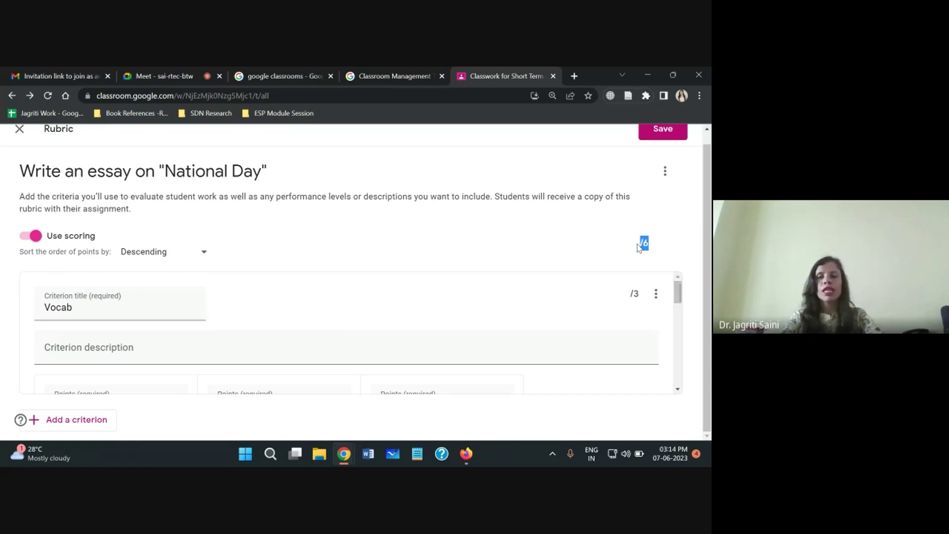
click(662, 130)
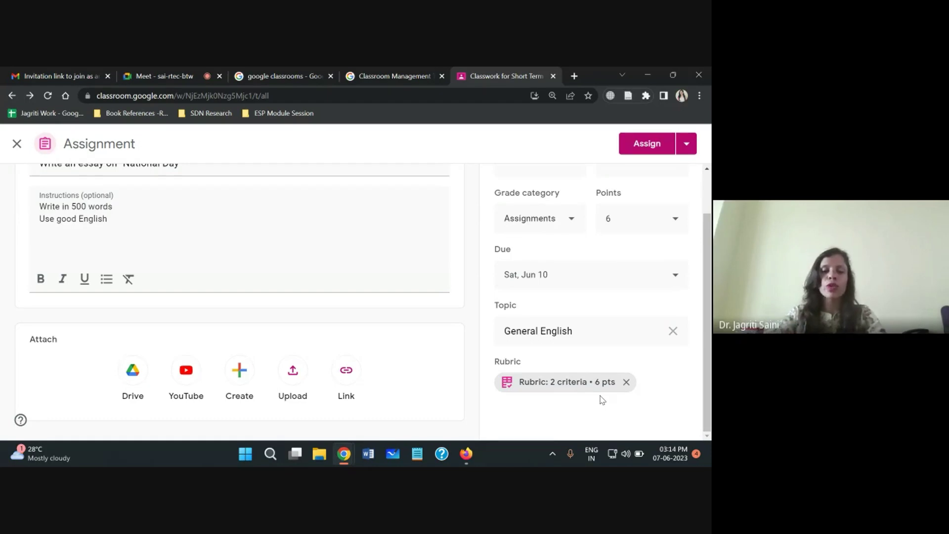
Create a new Google Docs attachment for the assignment and name it "Test Document"
scroll(602, 400, up, 2)
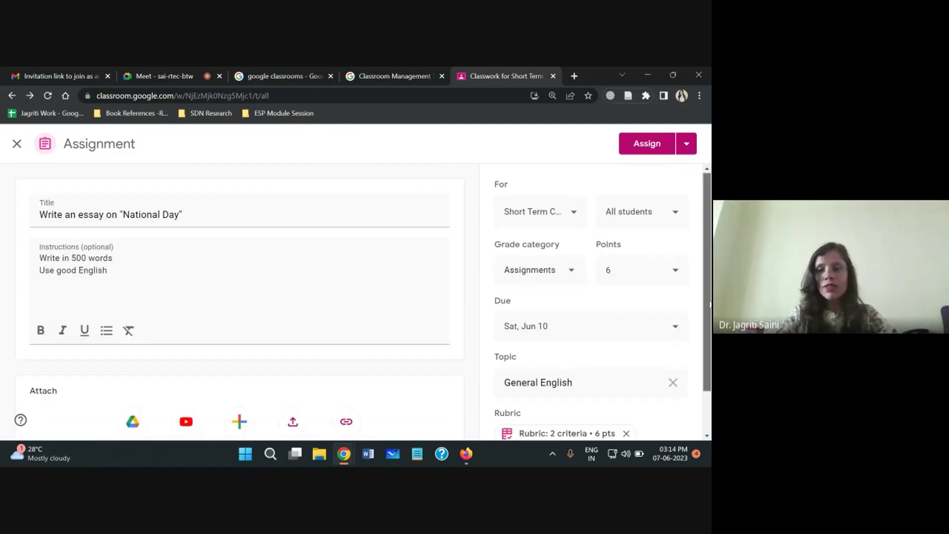
drag(710, 288, 711, 383)
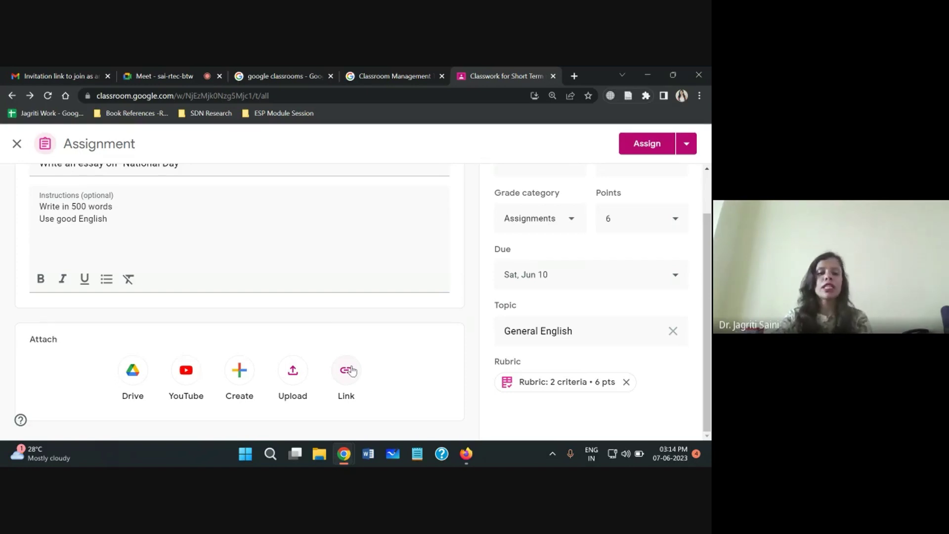
click(237, 375)
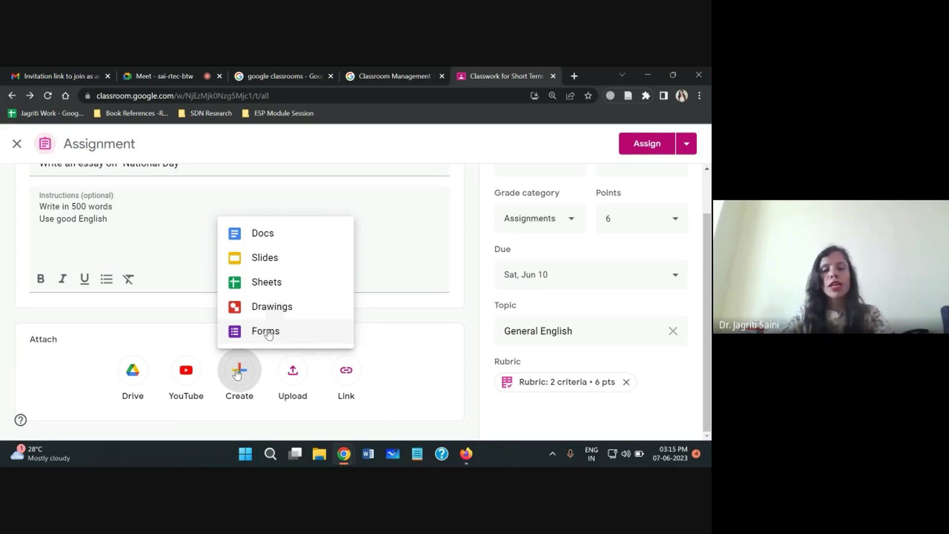
click(270, 236)
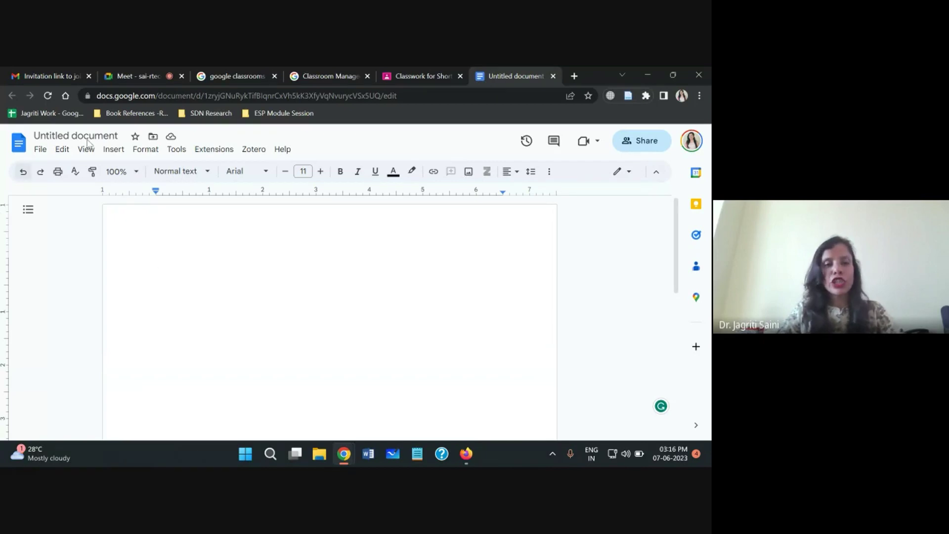
click(110, 137)
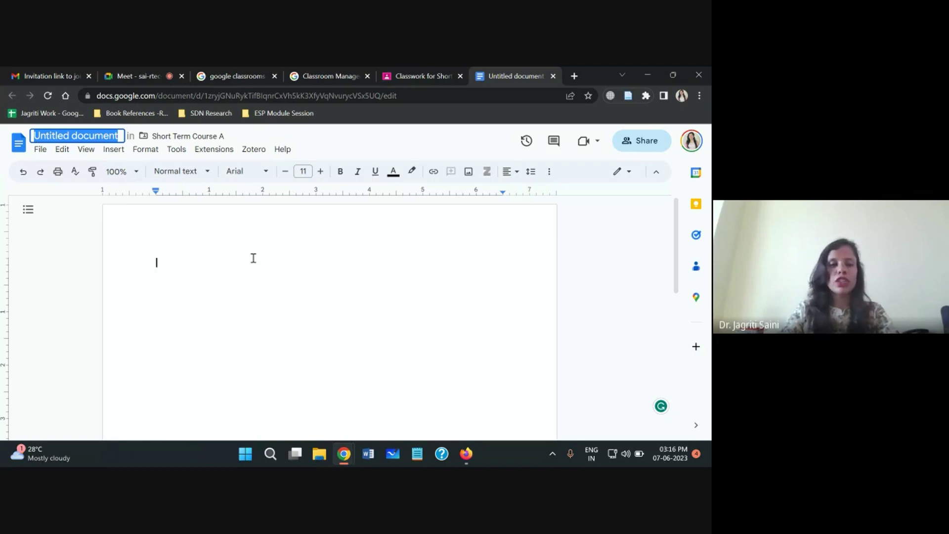
text(Test Docu)
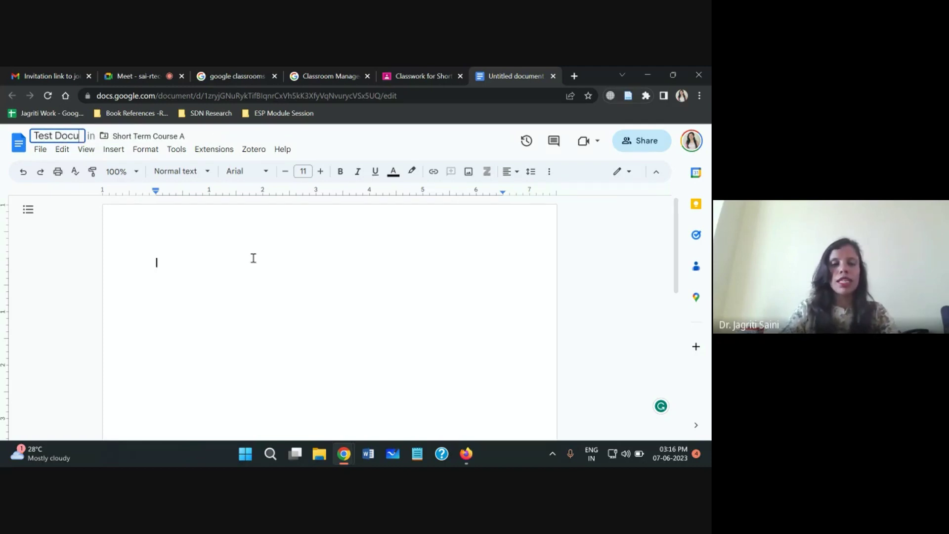
text(ment)
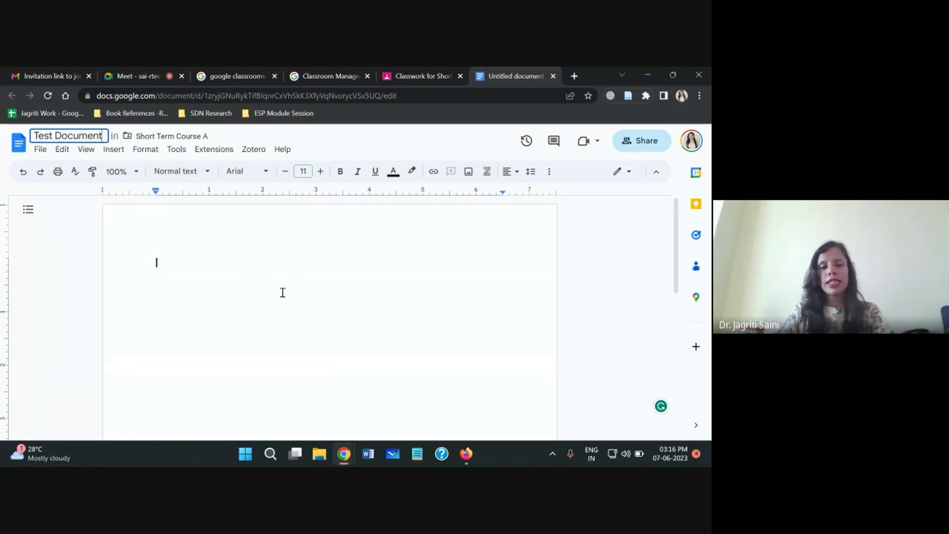
key(Return)
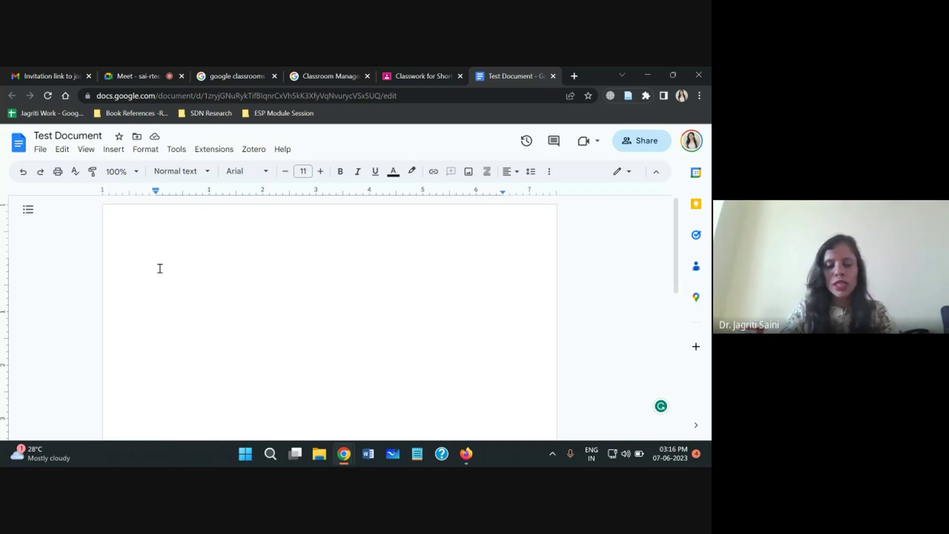
Write "Your essay will be evaluated for assignment marks." in the document body
text(Your essay wi)
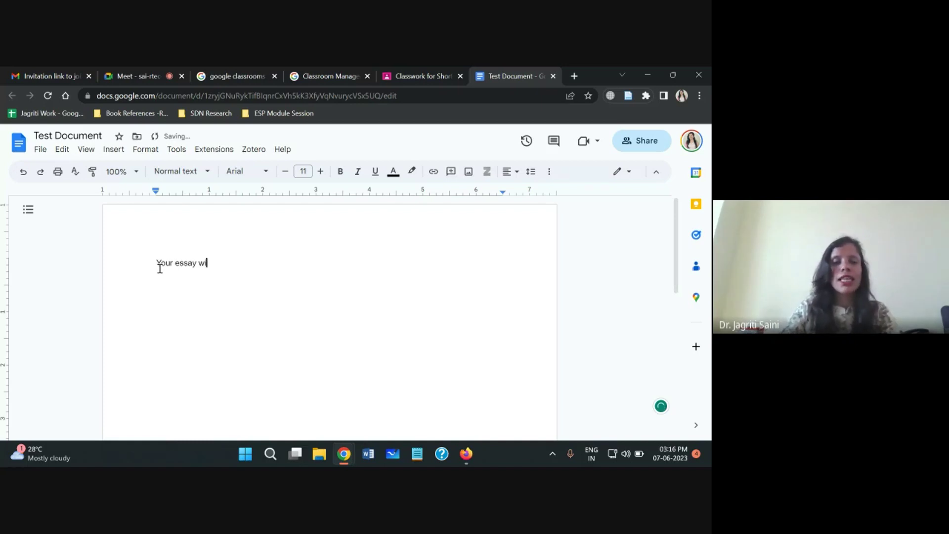
text(ll be evaluated )
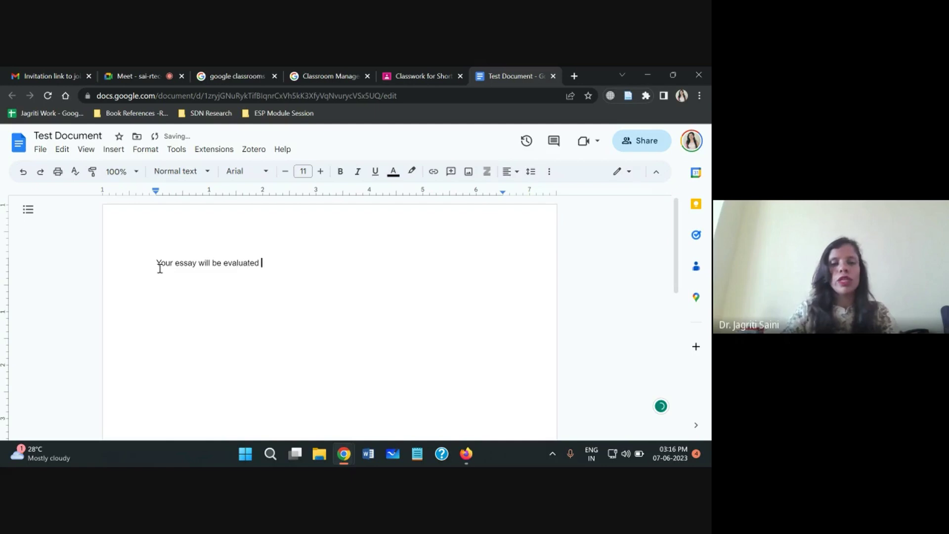
text(for assignment)
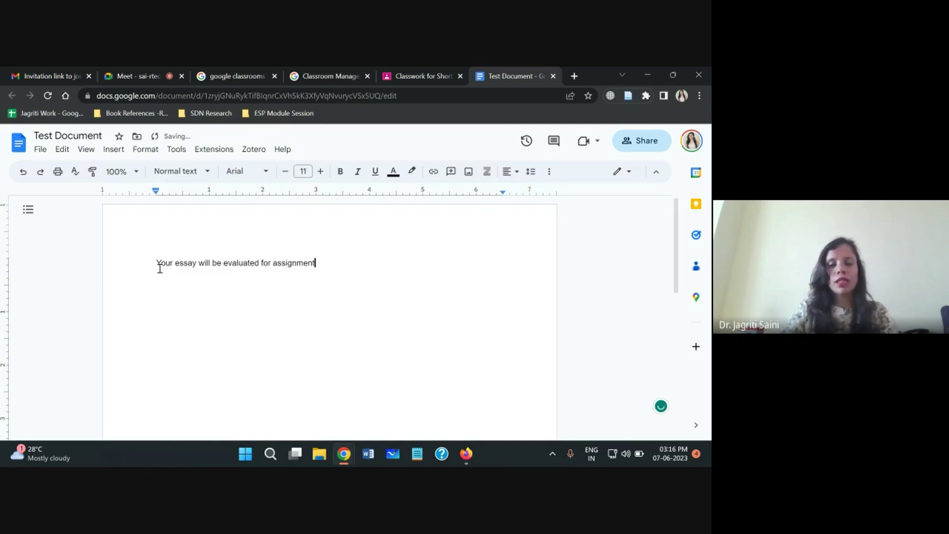
text( marks.)
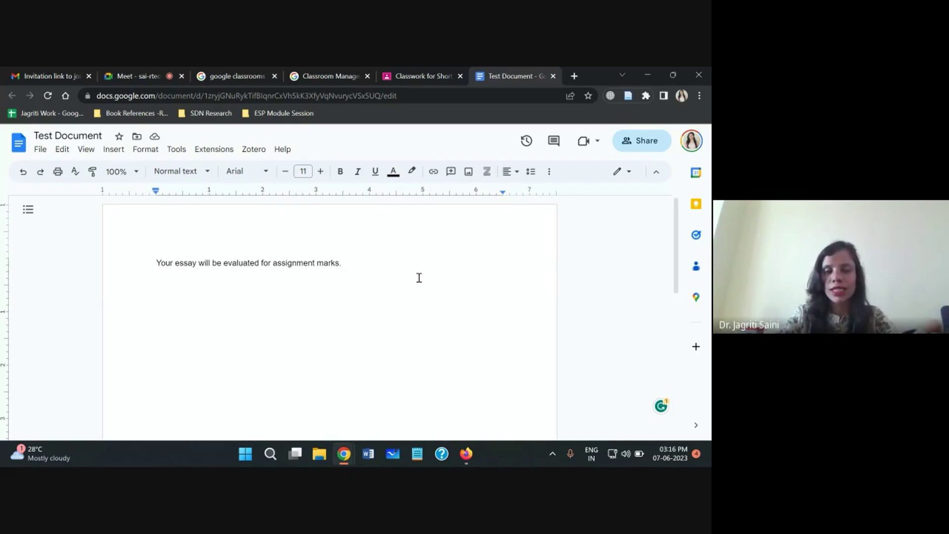
Review who has access to the document in its sharing settings, then close them
mouse_move(553, 289)
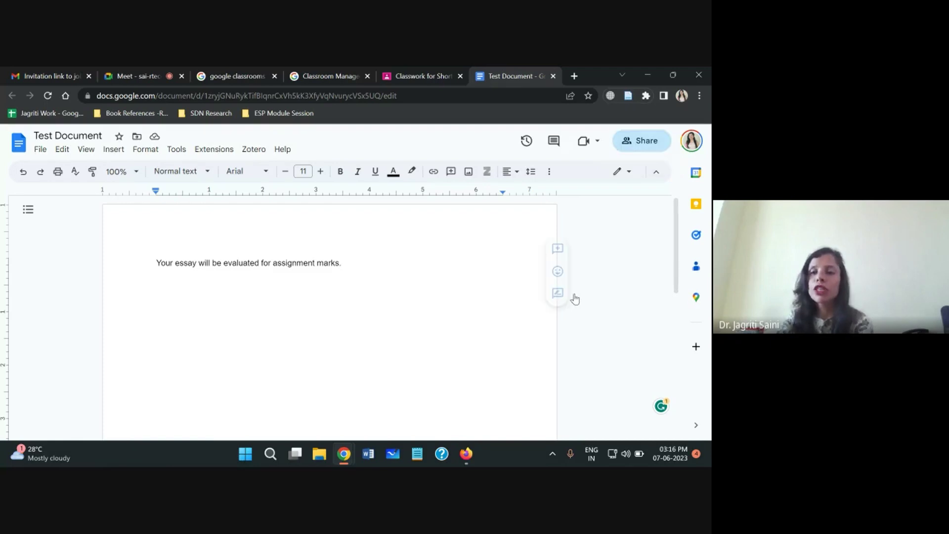
click(648, 144)
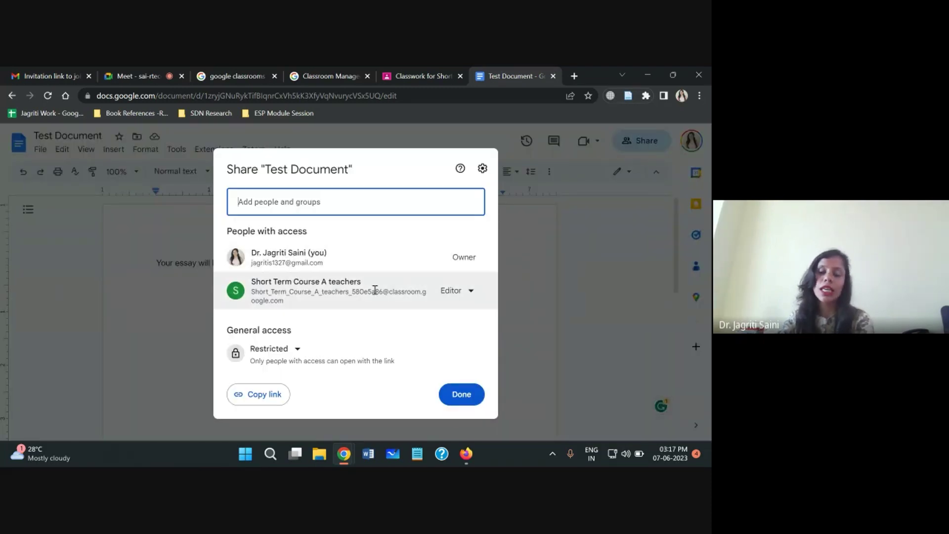
mouse_move(375, 290)
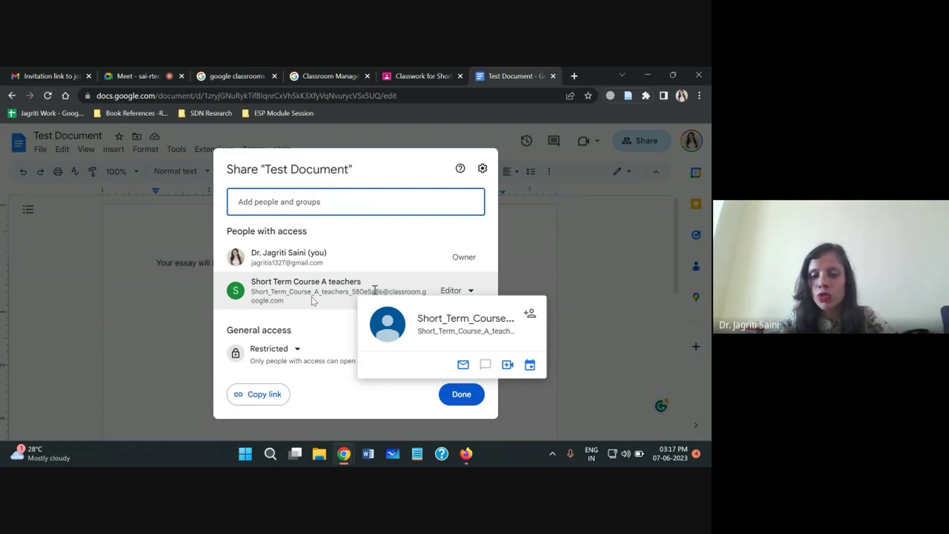
click(468, 395)
click(462, 395)
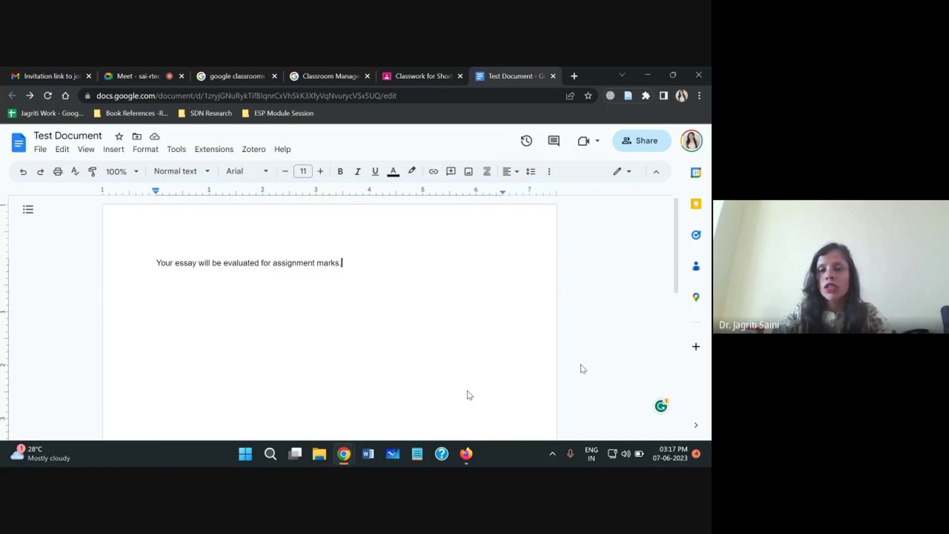
Return to Google Classroom, reload the classwork page, and reopen the draft "National Day" essay assignment for editing
click(406, 73)
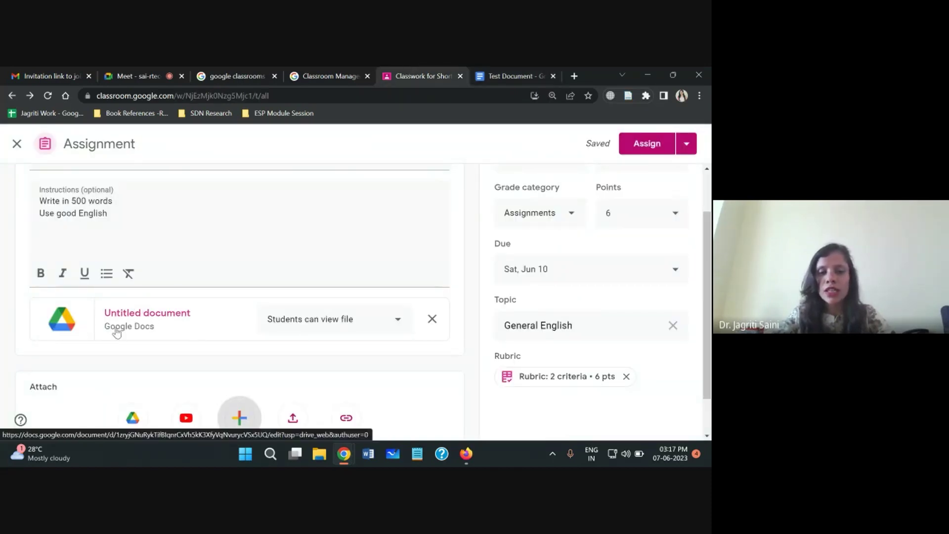
click(47, 98)
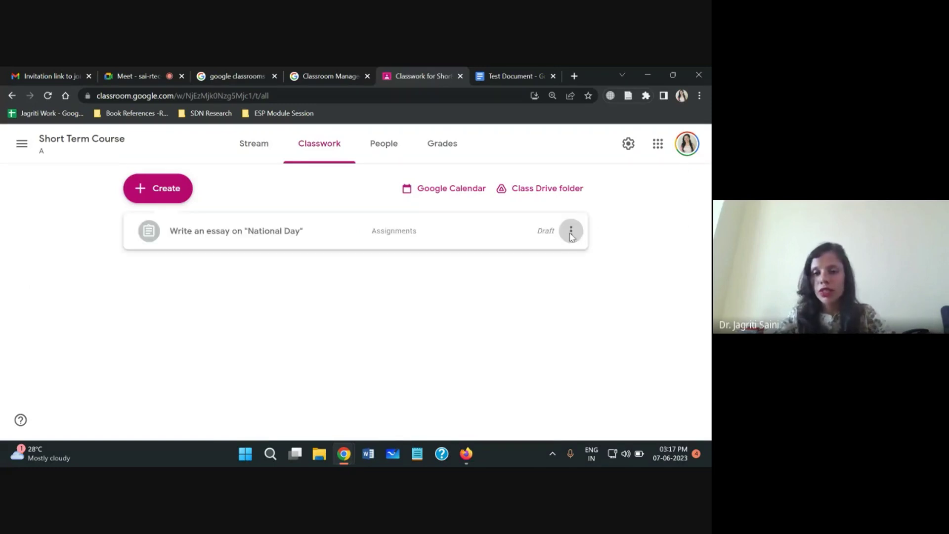
click(571, 231)
click(516, 258)
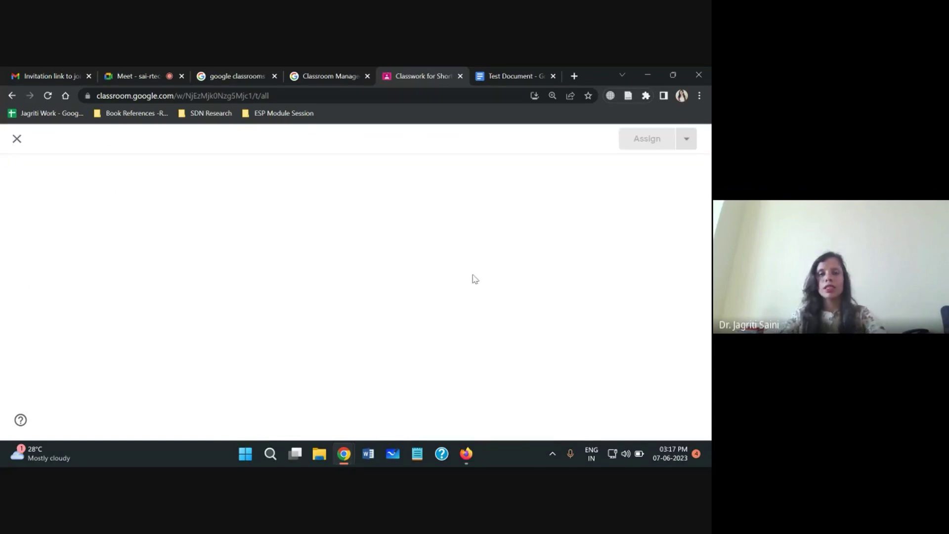
Review the student access options for the Test Document attachment and choose "Students can view file"
scroll(172, 283, down, 1)
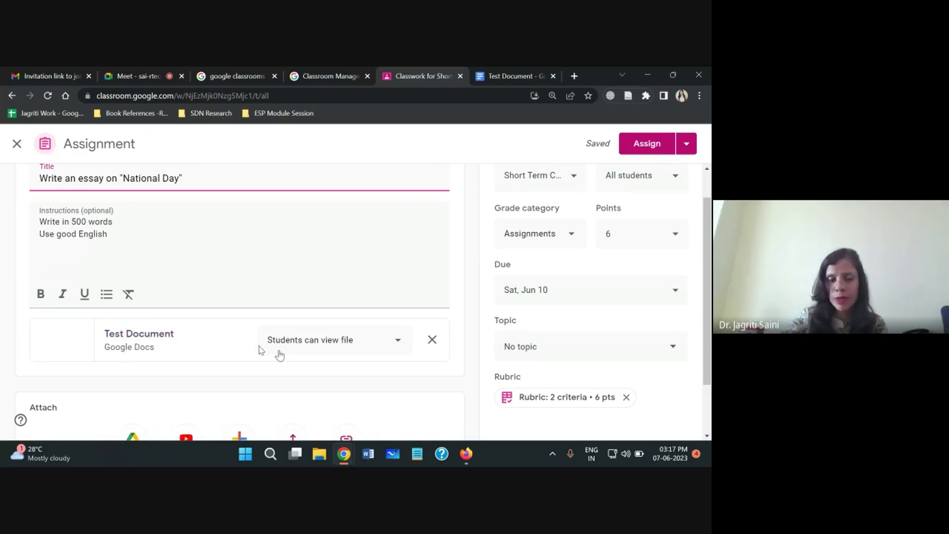
click(400, 345)
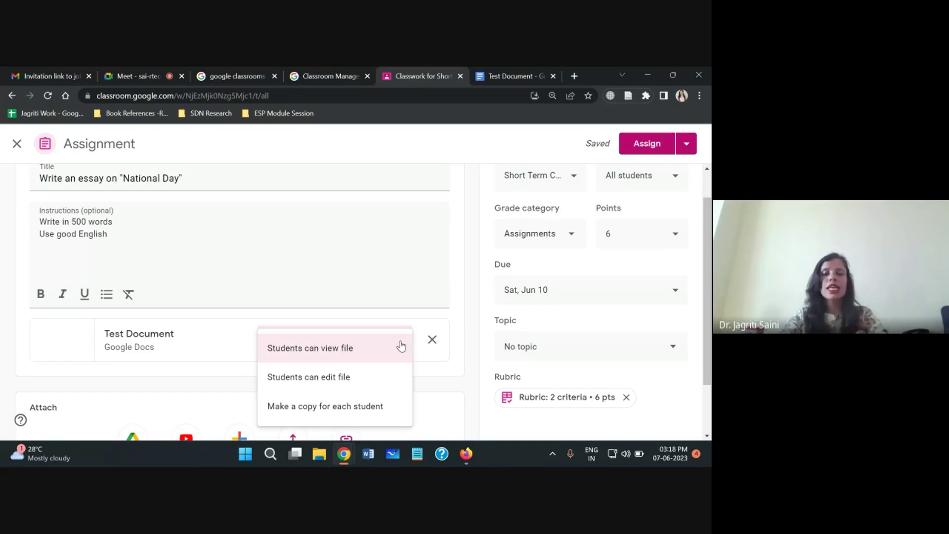
click(352, 356)
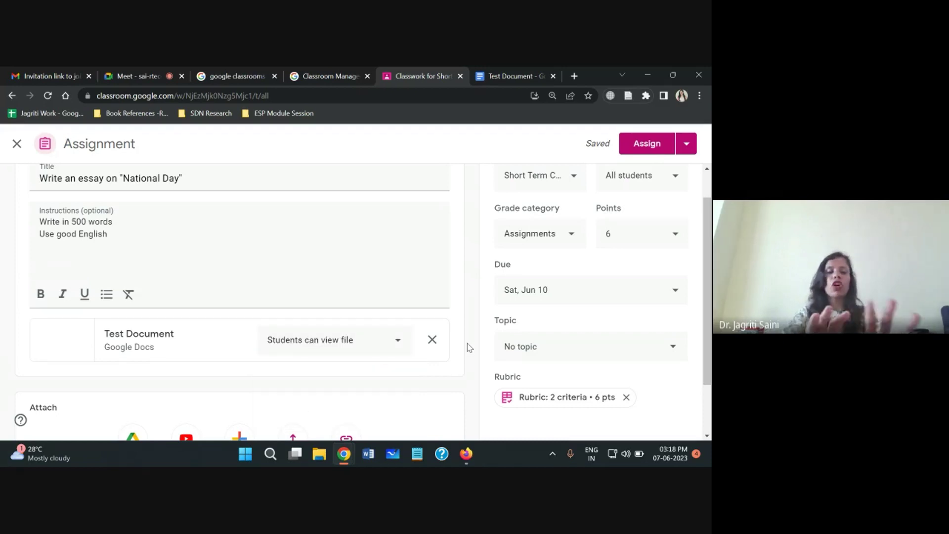
Upload the "IoT & Applications Digital Notes" PDF from the Desktop as an attachment, with access set to "Students can view file"
scroll(468, 348, down, 2)
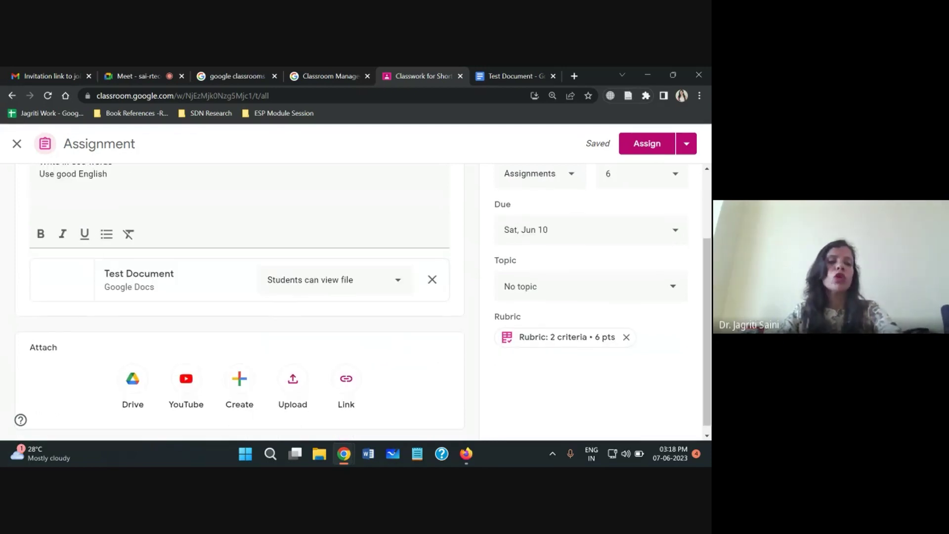
scroll(365, 282, down, 1)
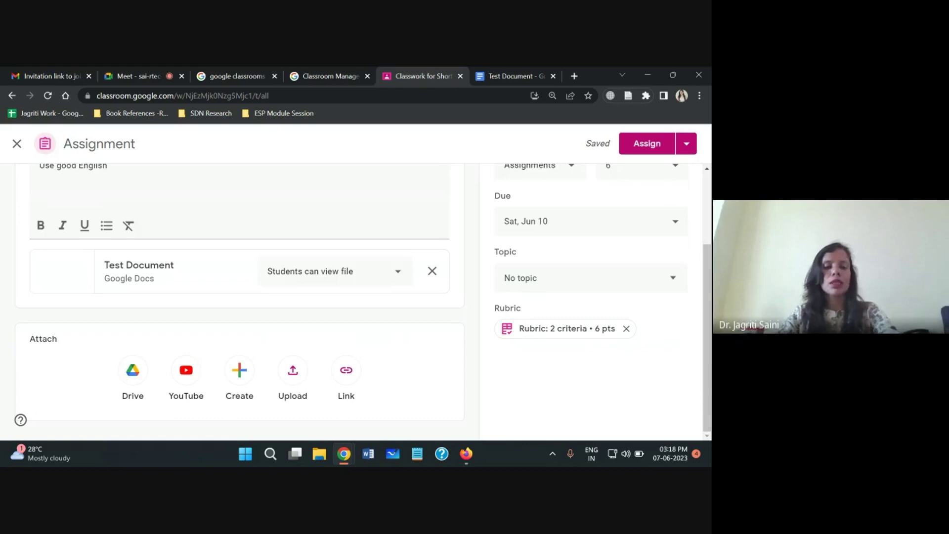
click(297, 379)
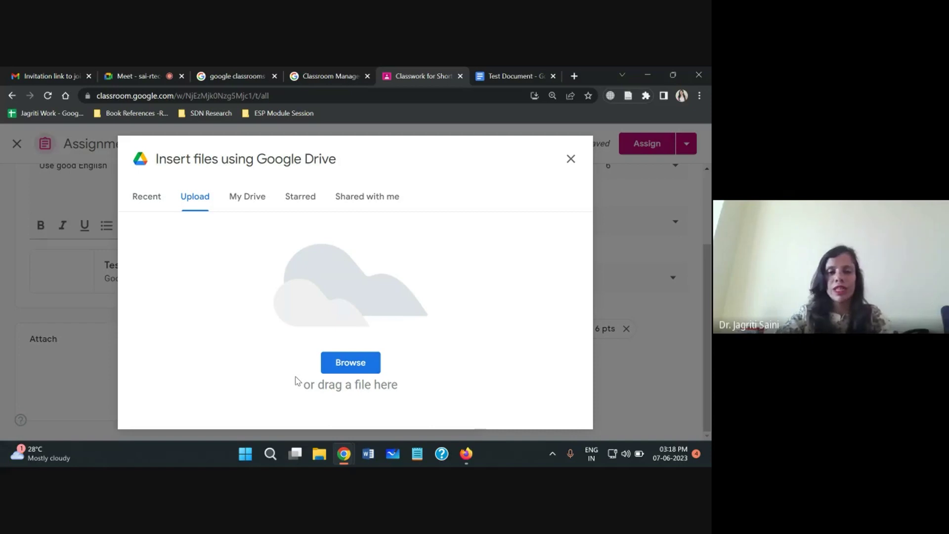
click(349, 369)
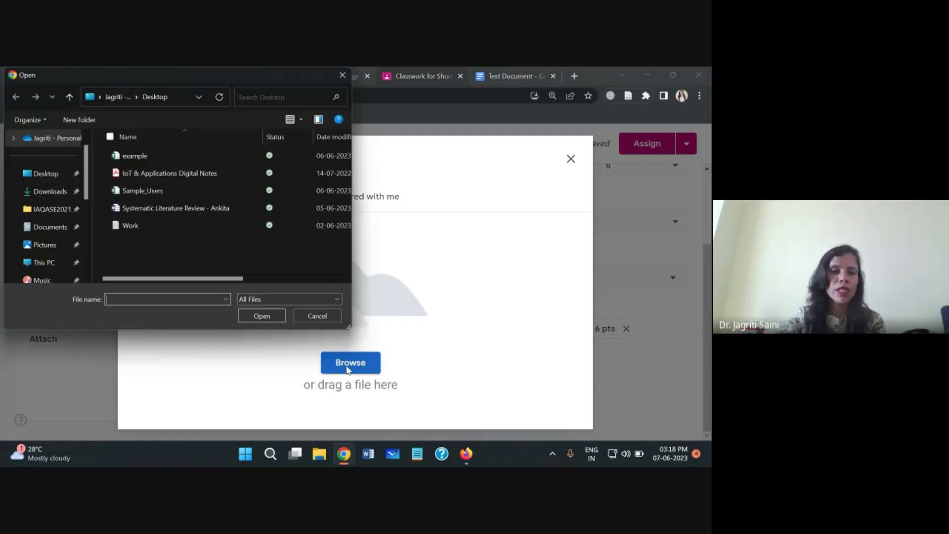
click(147, 174)
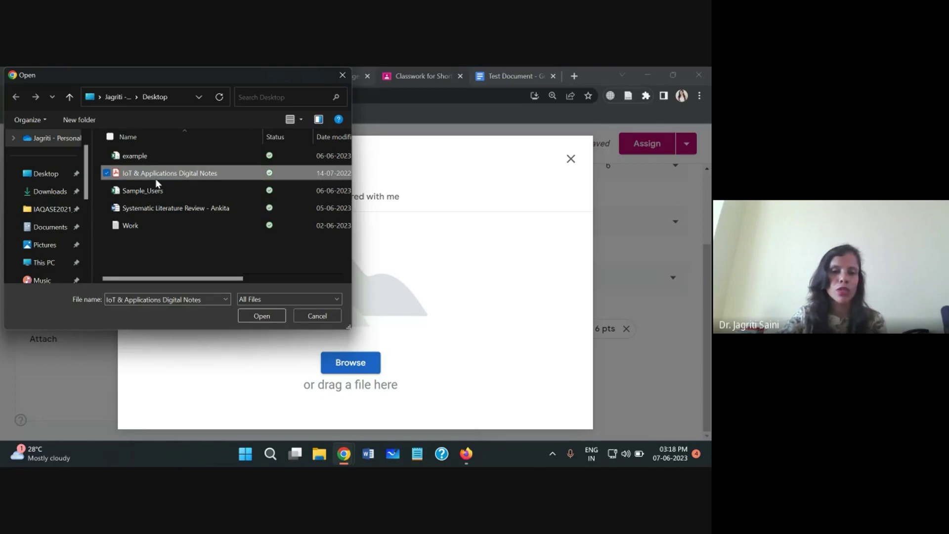
click(261, 315)
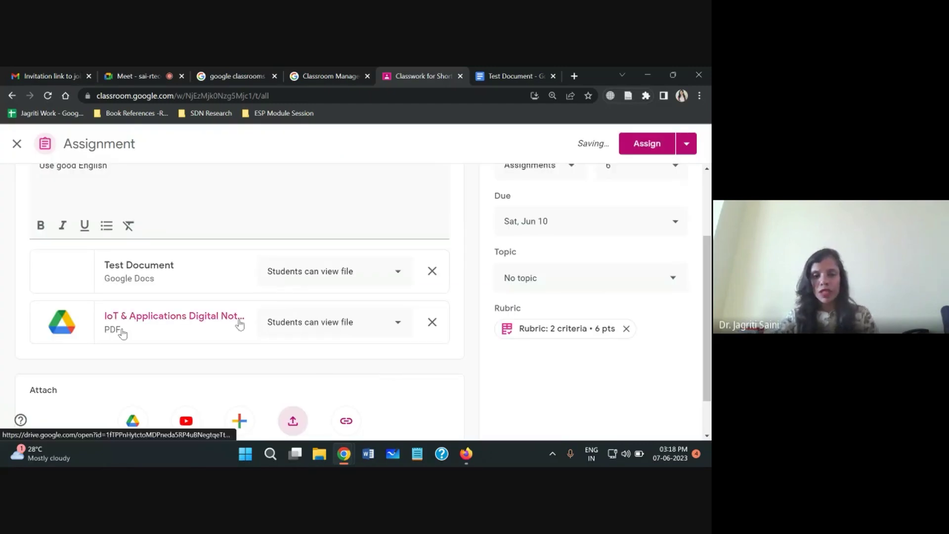
click(394, 325)
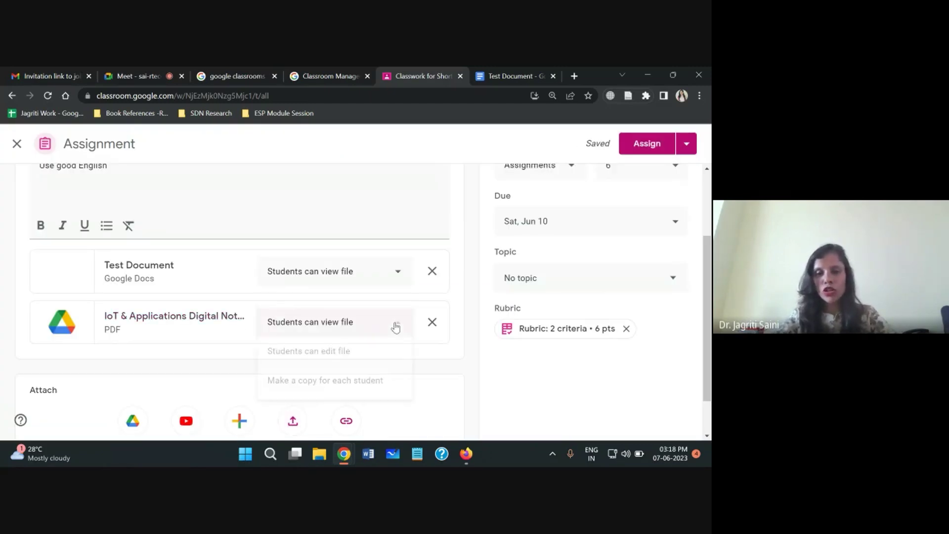
click(329, 322)
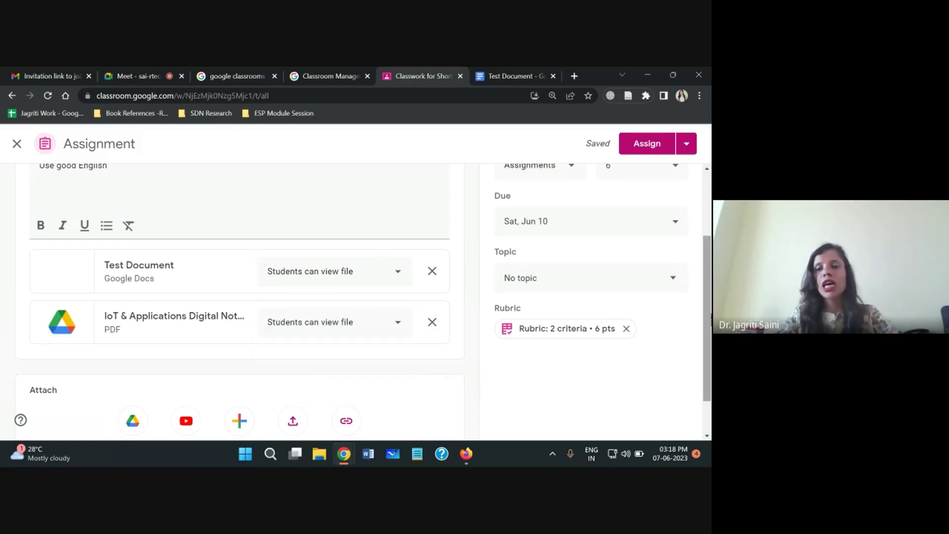
Review the publishing options and assign the "National Day" essay to the students immediately
scroll(711, 317, up, 3)
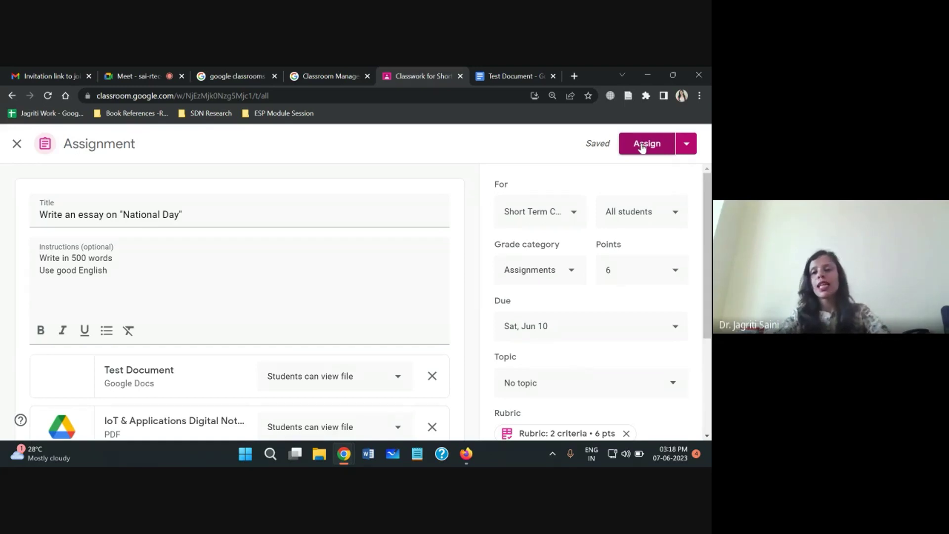
click(686, 145)
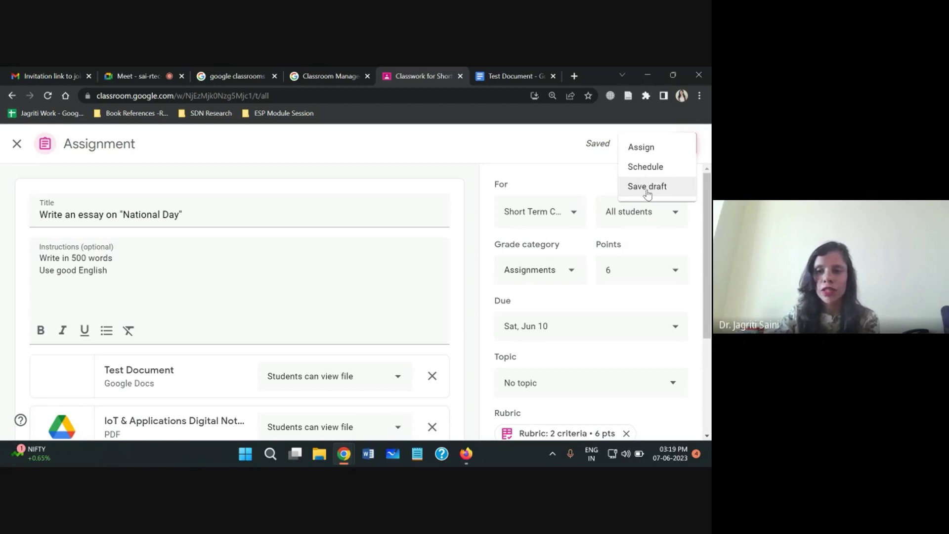
click(586, 181)
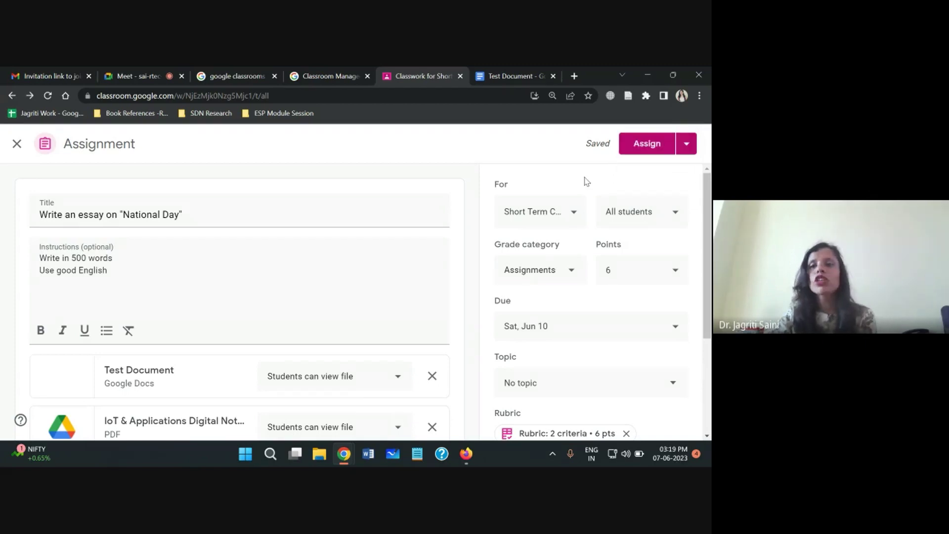
click(653, 147)
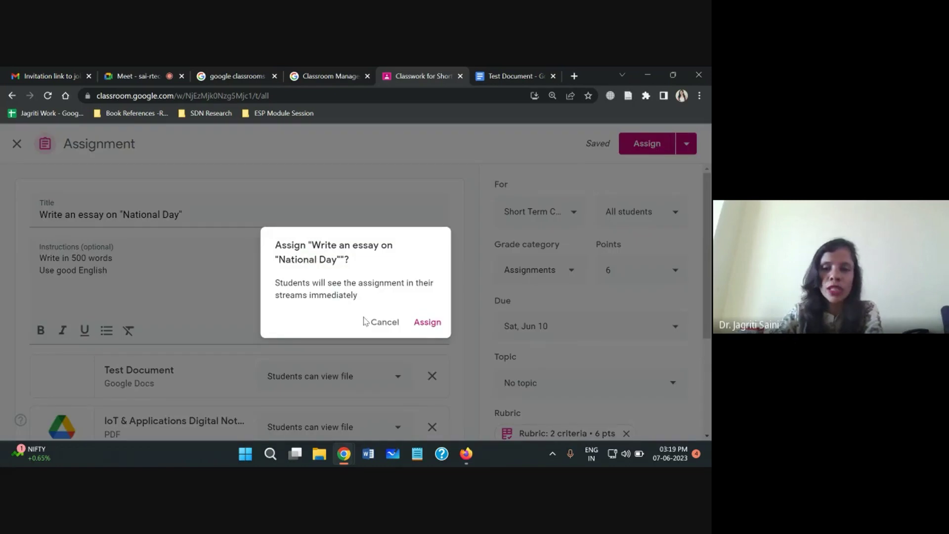
click(428, 326)
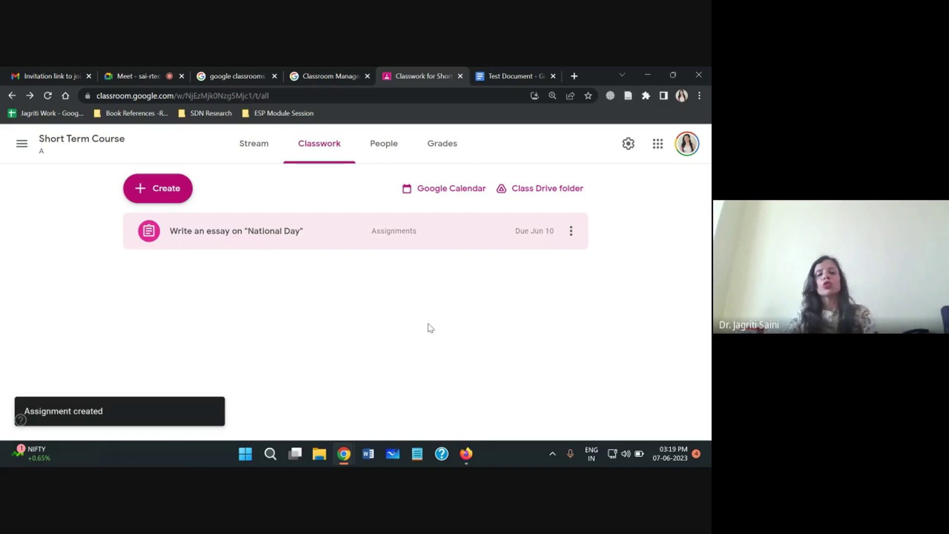
Switch to the student account in Firefox and open the new "National Day" essay assignment from the class stream
click(466, 454)
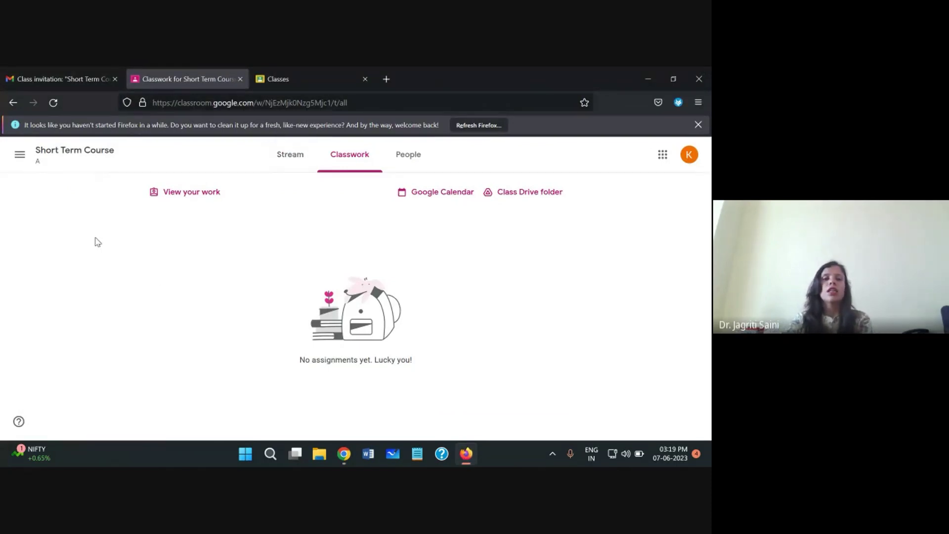
click(216, 194)
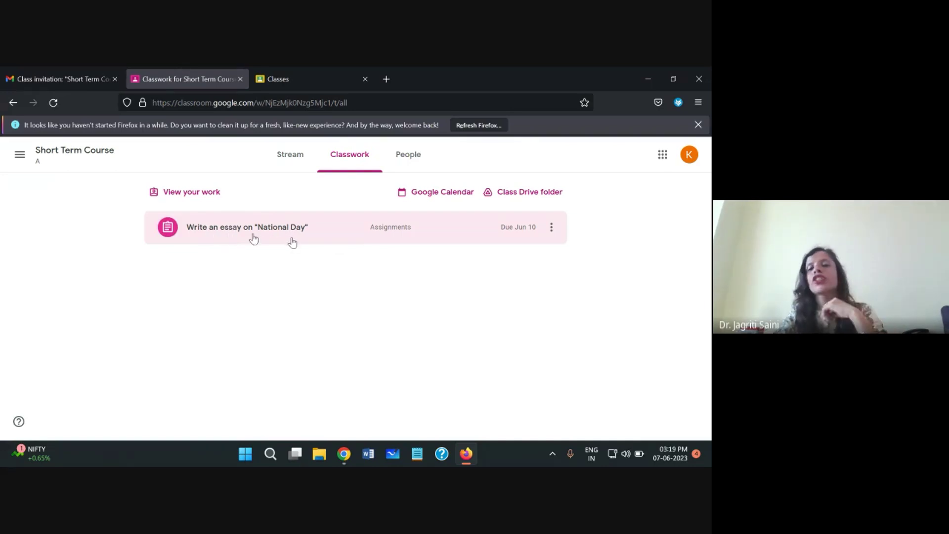
click(293, 168)
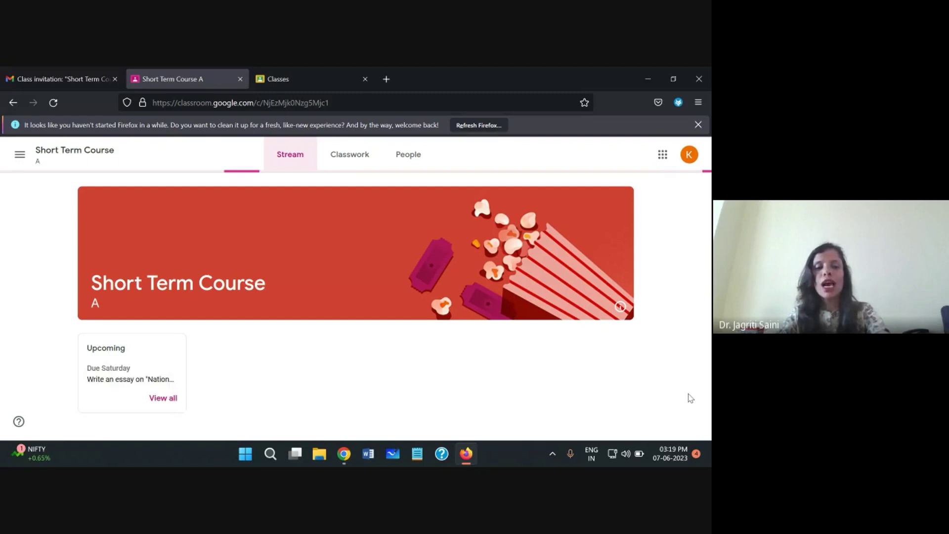
scroll(2, 285, down, 2)
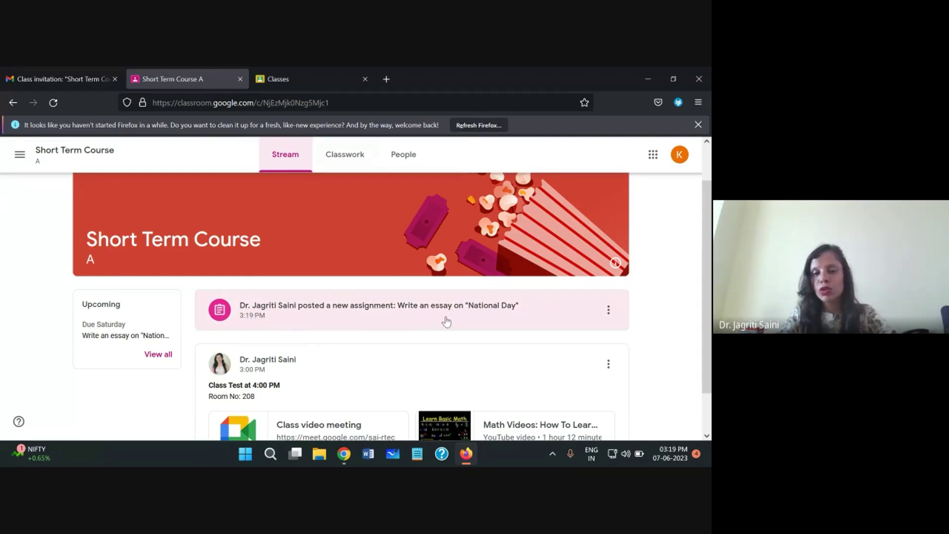
click(509, 304)
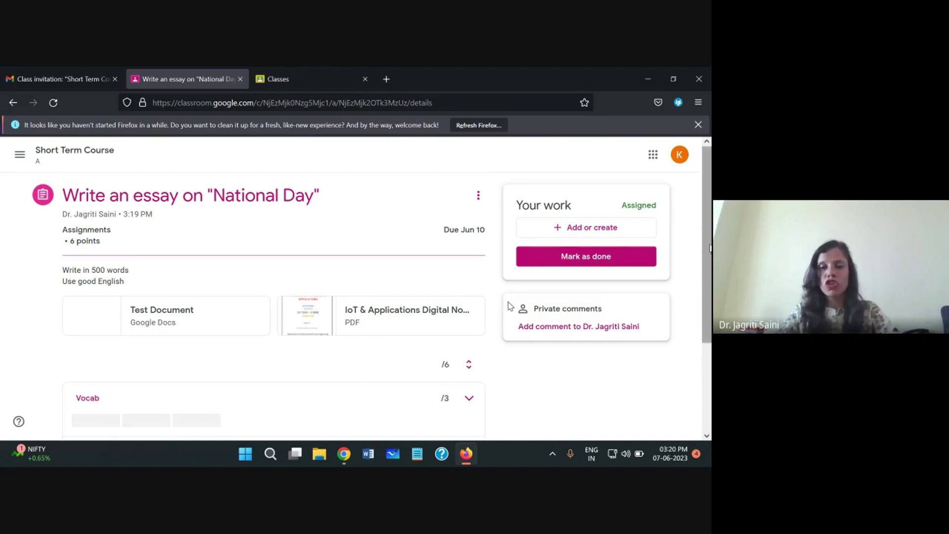
Expand the Vocab and Grammar rubric criteria in the student view and examine their level descriptions and points
scroll(509, 307, down, 3)
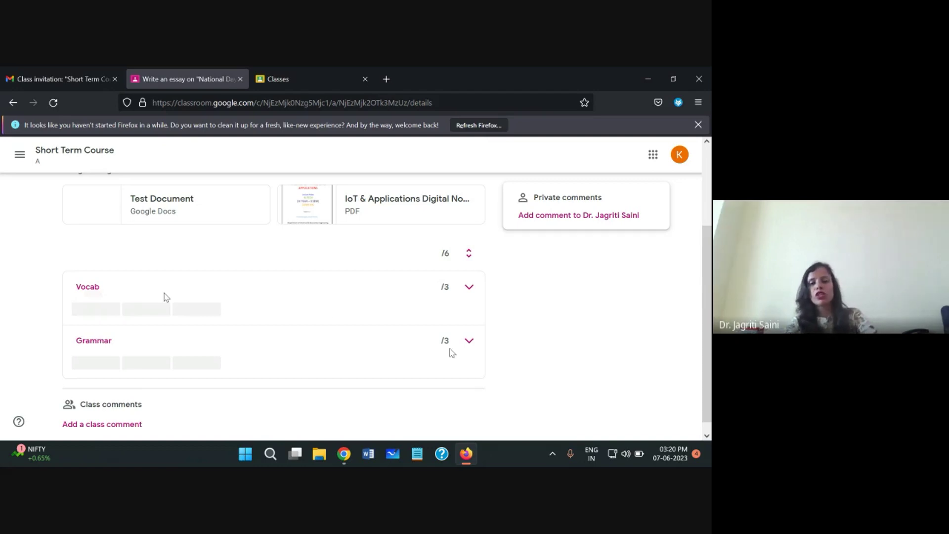
click(469, 288)
scroll(650, 362, down, 2)
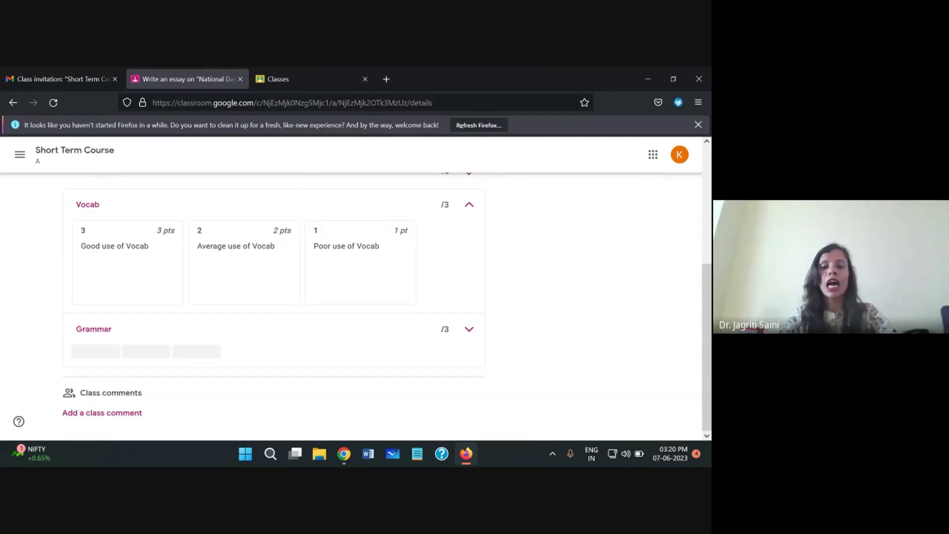
click(471, 332)
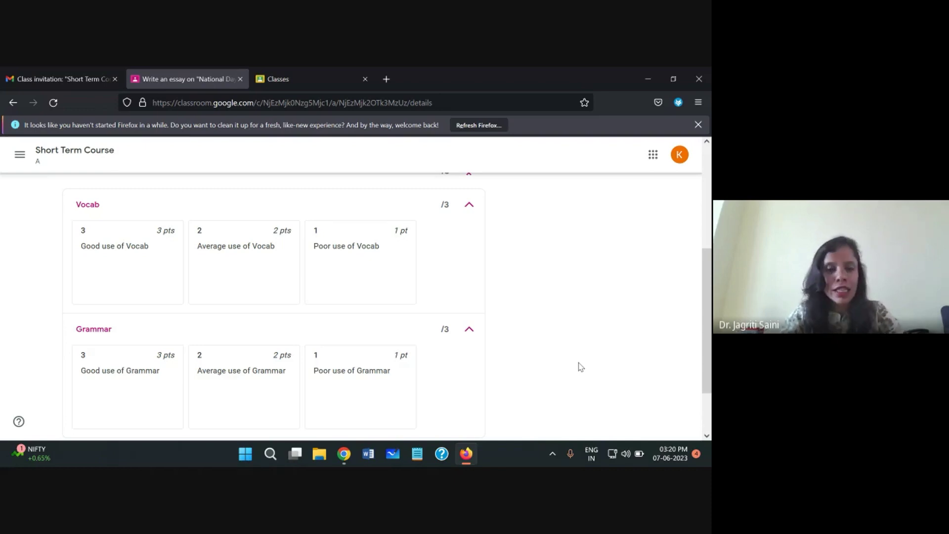
double_click(165, 230)
double_click(165, 355)
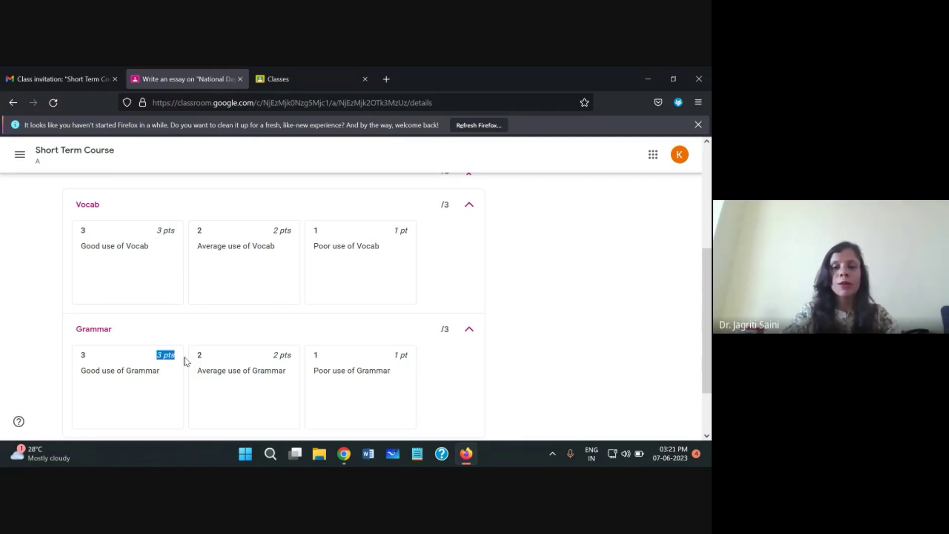
scroll(185, 361, down, 2)
Post the private comment "I dont understand the assignment" to the teacher on the "National Day" essay assignment
scroll(185, 360, up, 6)
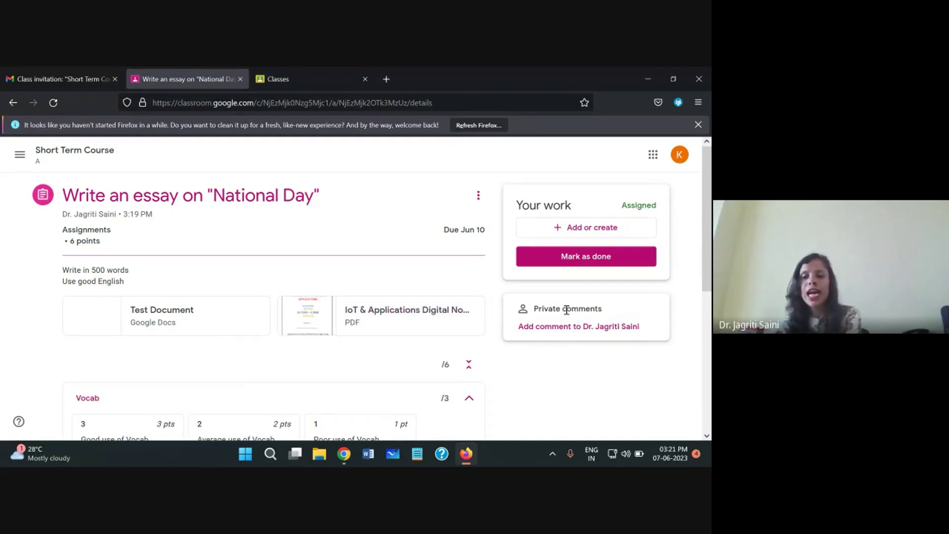
drag(609, 314, 536, 307)
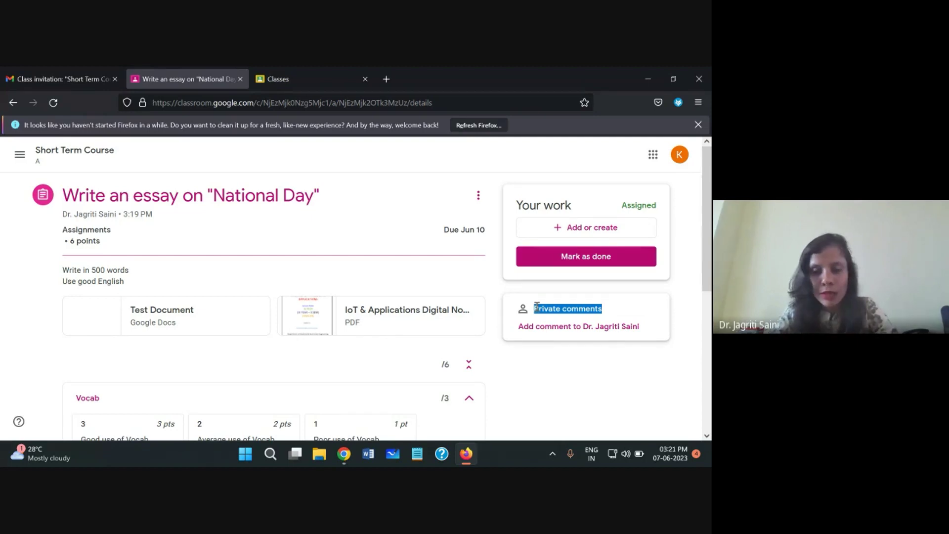
click(565, 330)
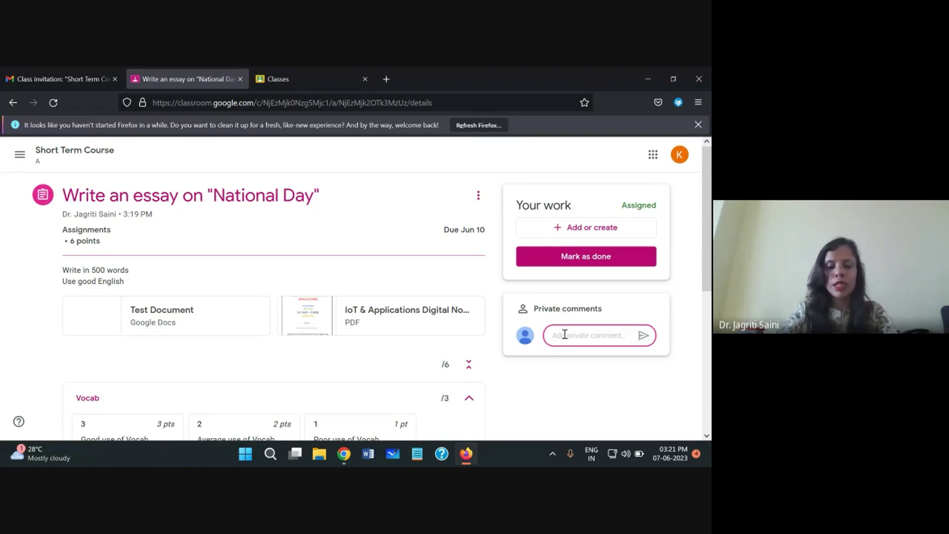
text(I dont understand the)
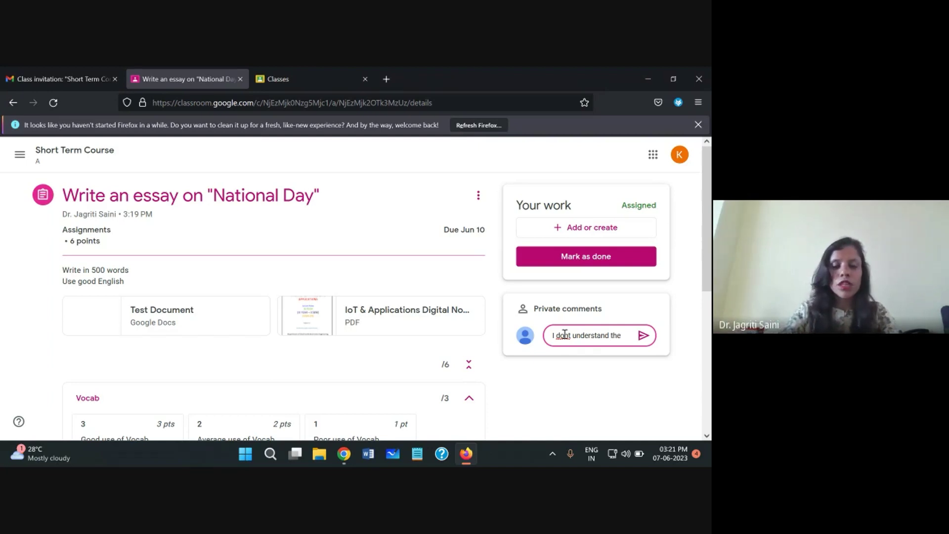
text( sssignment)
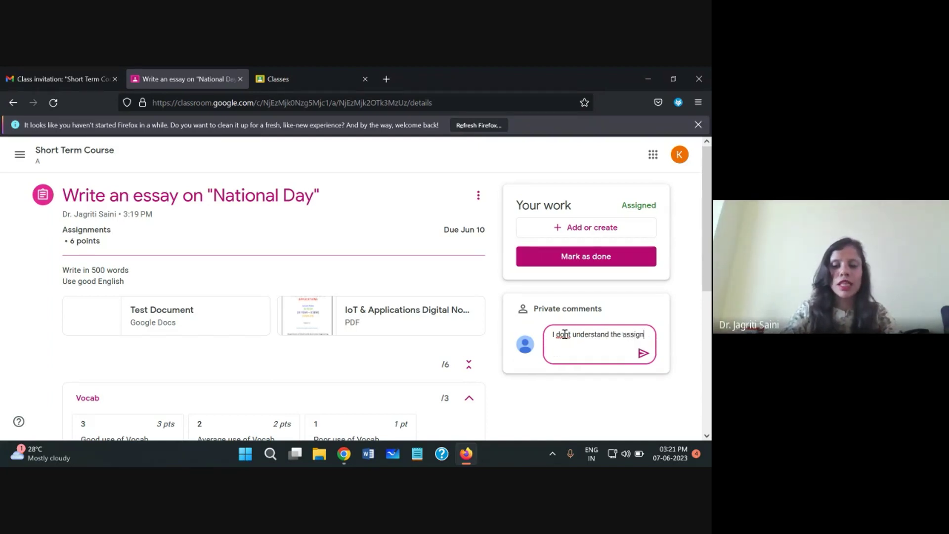
key(Return)
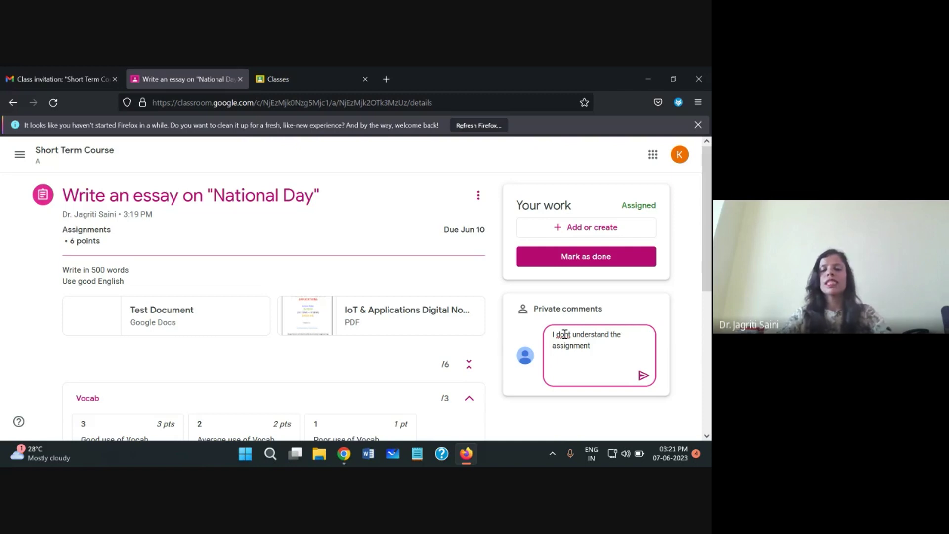
click(644, 376)
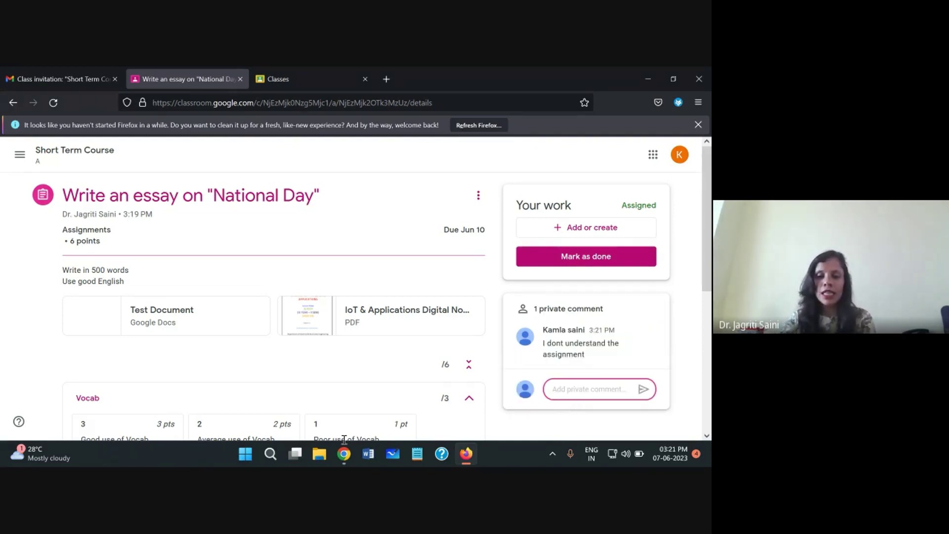
Switch to the teacher account in Chrome, refresh the classwork page, and expand the "National Day" essay to check its turned-in and assigned counts
mouse_move(344, 453)
click(298, 391)
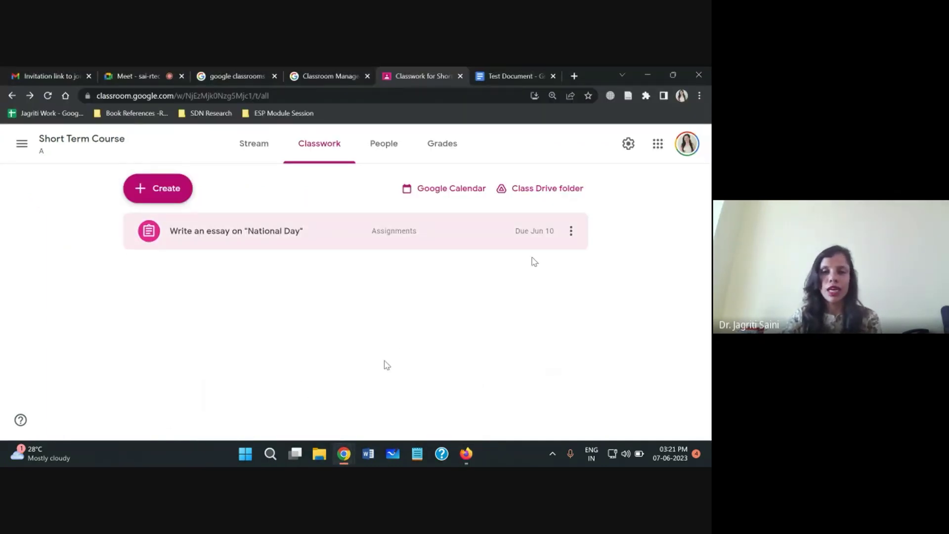
click(470, 236)
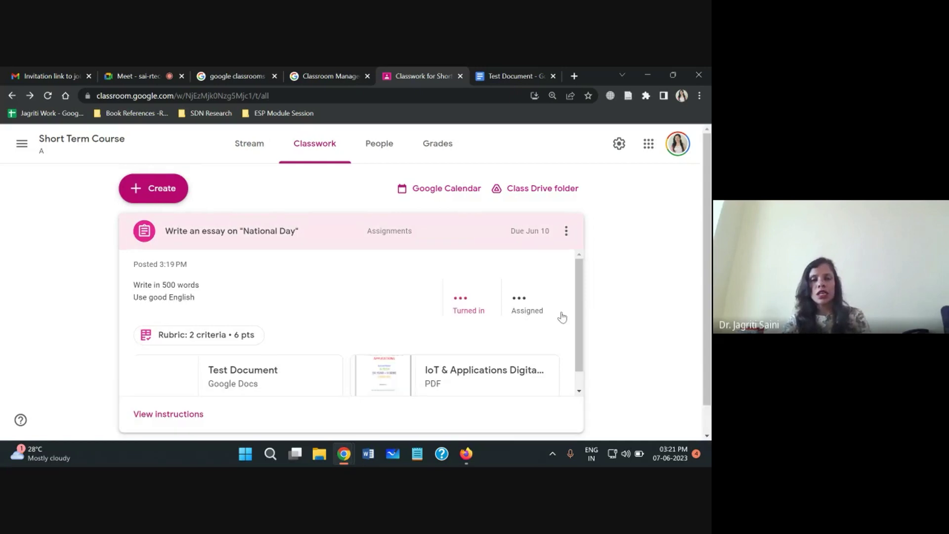
scroll(676, 313, down, 1)
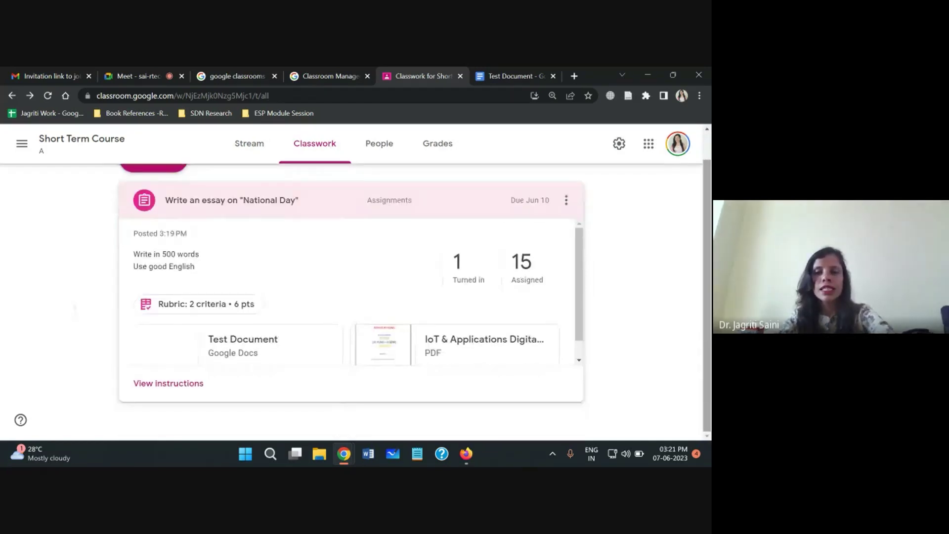
click(55, 96)
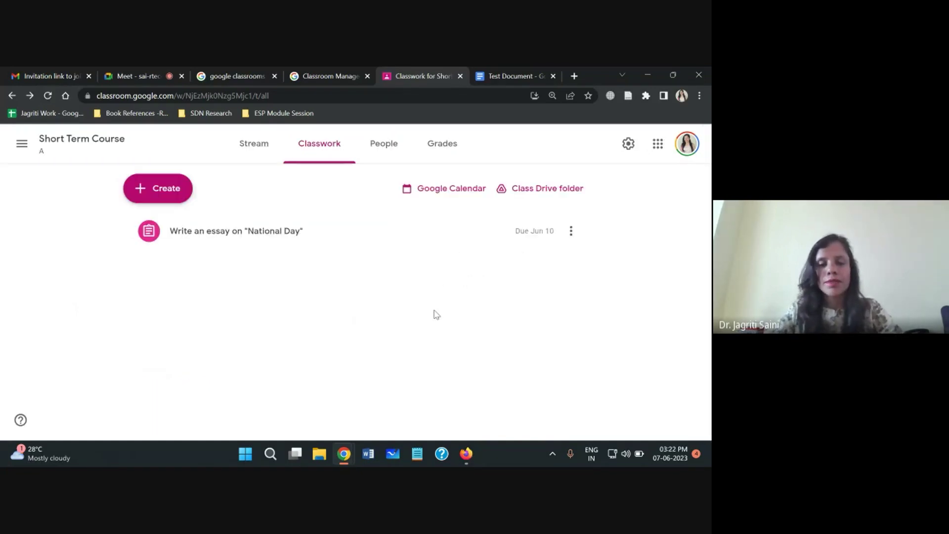
click(571, 231)
click(393, 242)
click(390, 240)
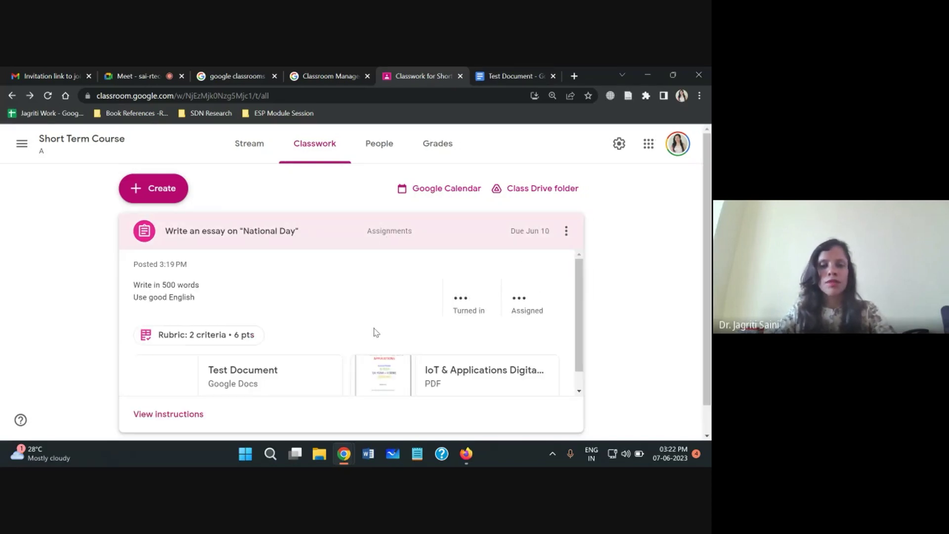
scroll(375, 332, down, 2)
scroll(376, 332, up, 2)
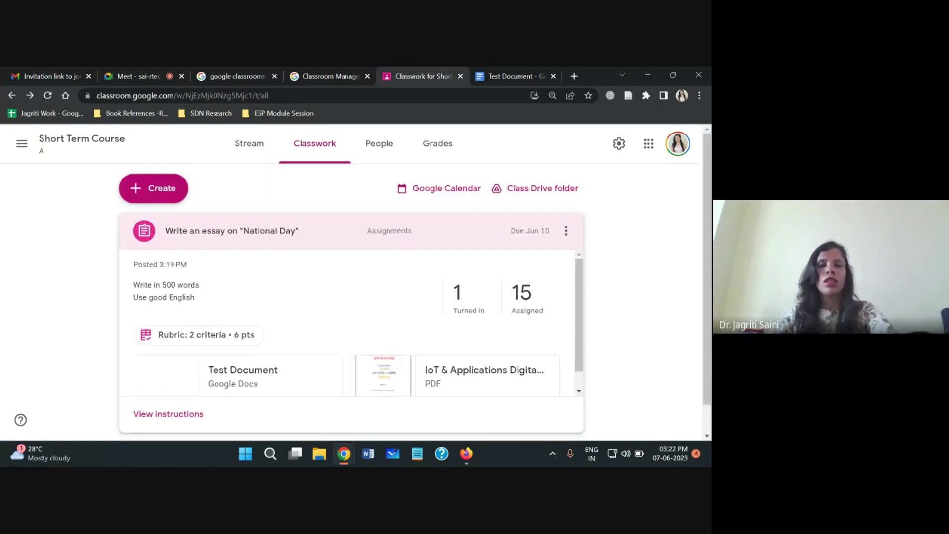
Open the student work for the "National Day" essay assignment from its post in the class stream
click(249, 143)
scroll(249, 144, down, 1)
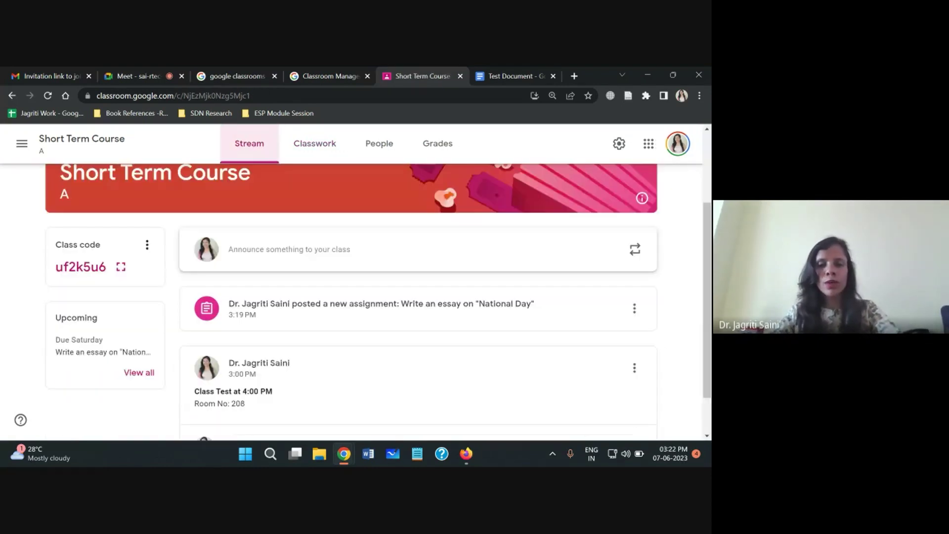
scroll(175, 297, down, 1)
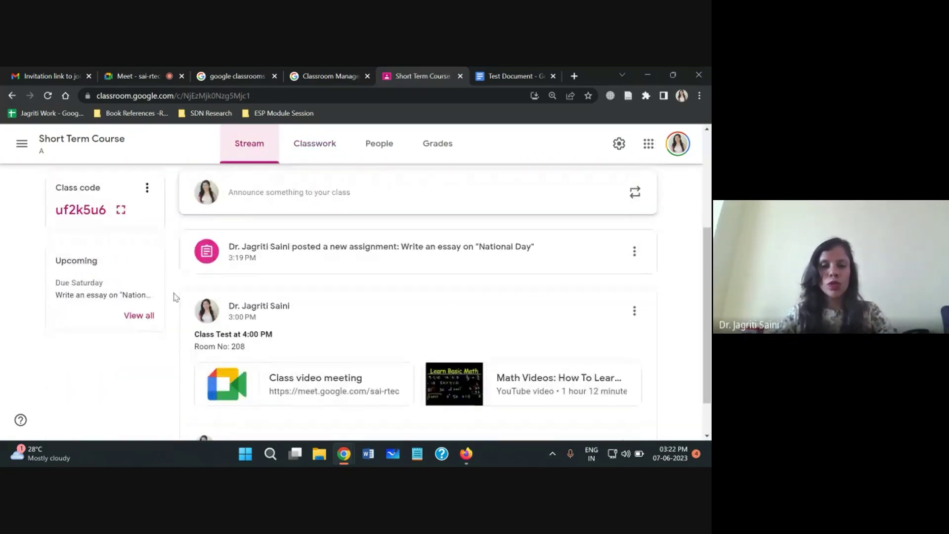
scroll(373, 248, down, 1)
scroll(373, 248, up, 2)
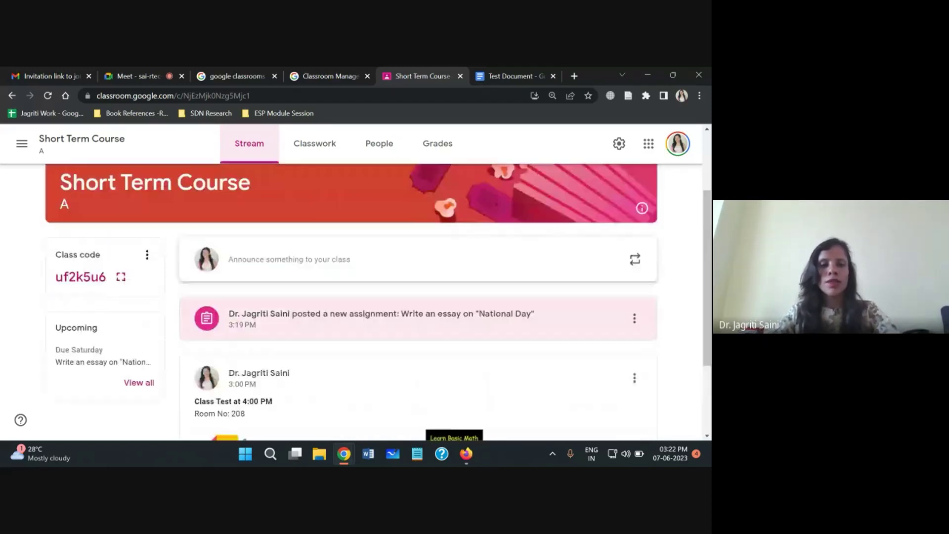
click(342, 314)
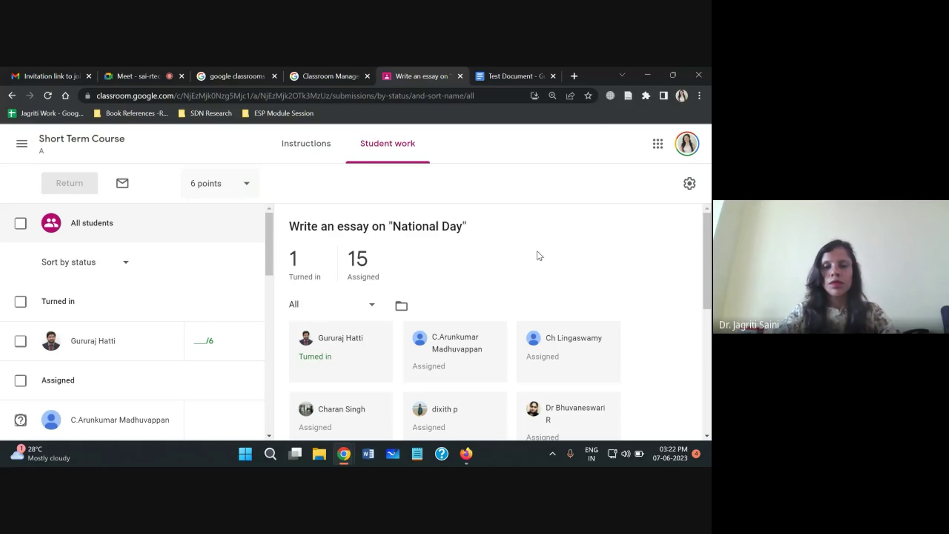
Review the submission status of all students for the "National Day" essay
scroll(540, 255, down, 3)
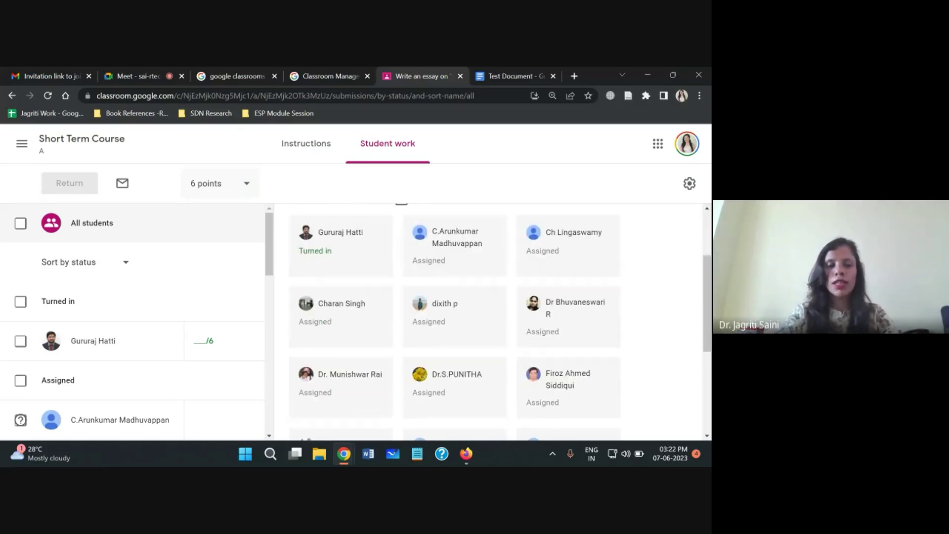
scroll(489, 321, down, 5)
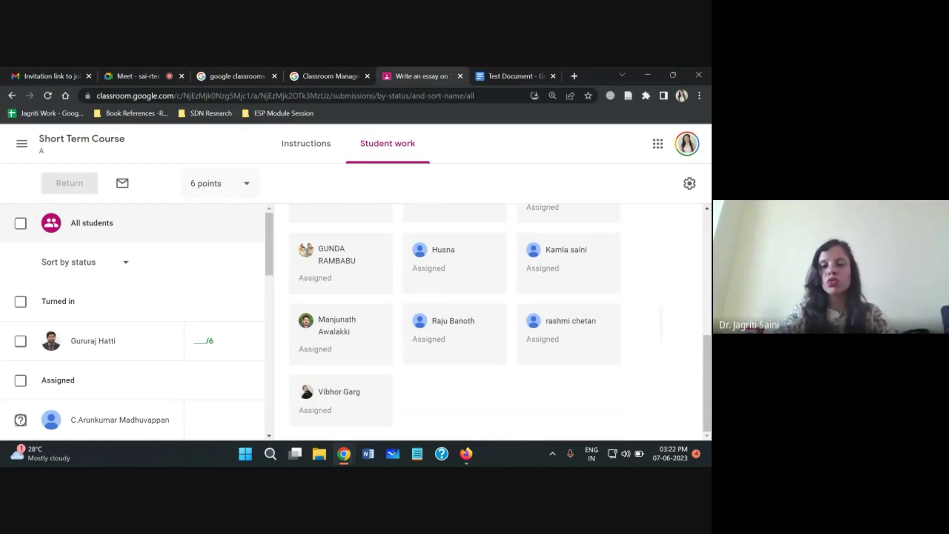
scroll(495, 321, up, 8)
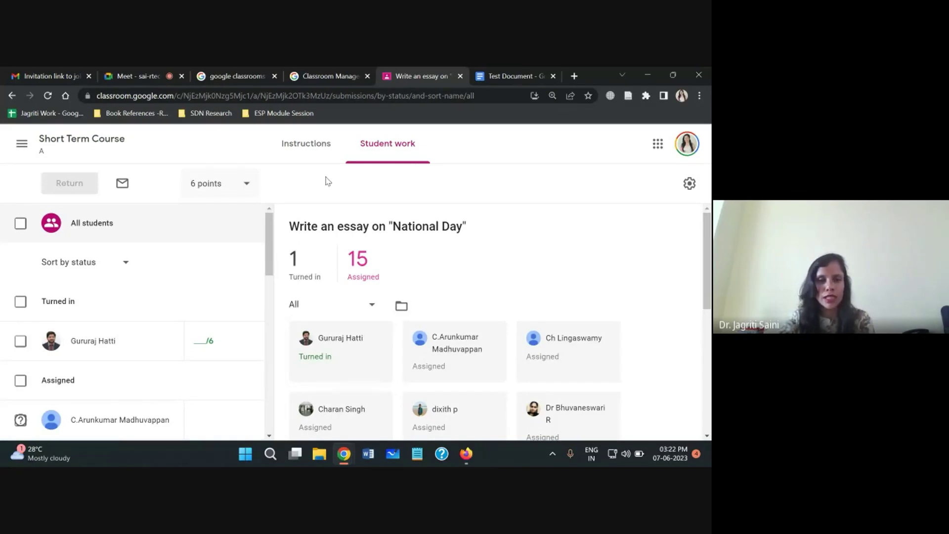
drag(269, 257, 272, 232)
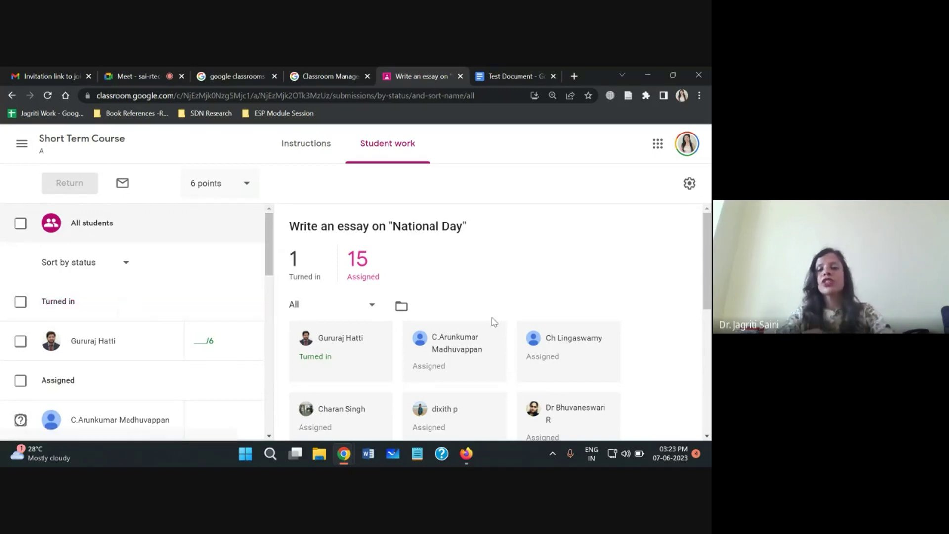
Switch back to the student account in Firefox and upload the "IoT & Applications Digital Notes" file from the Desktop as the assignment work
mouse_move(472, 456)
click(460, 398)
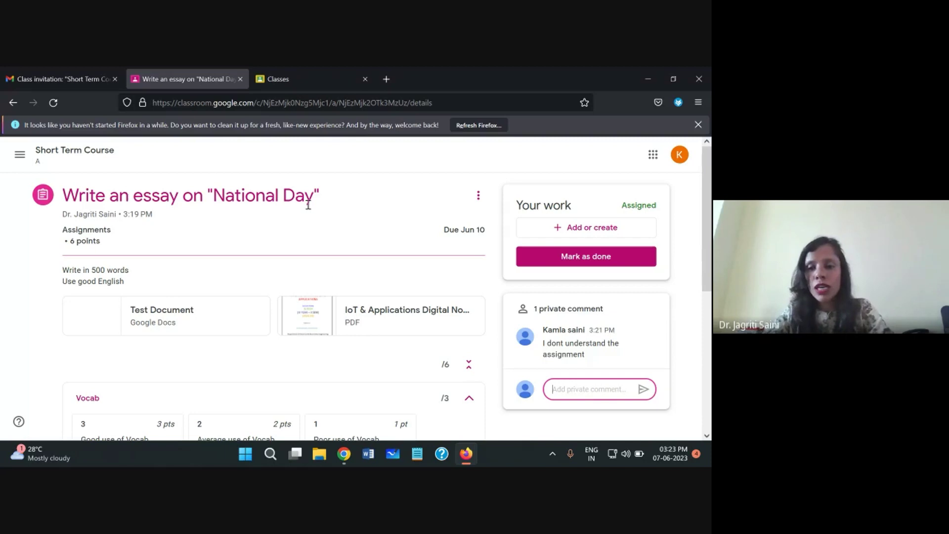
click(593, 228)
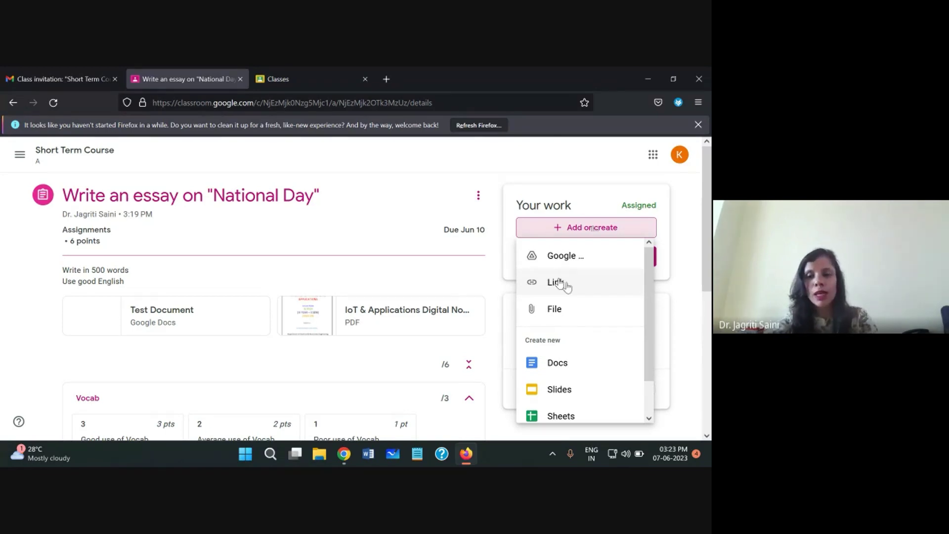
scroll(653, 412, down, 1)
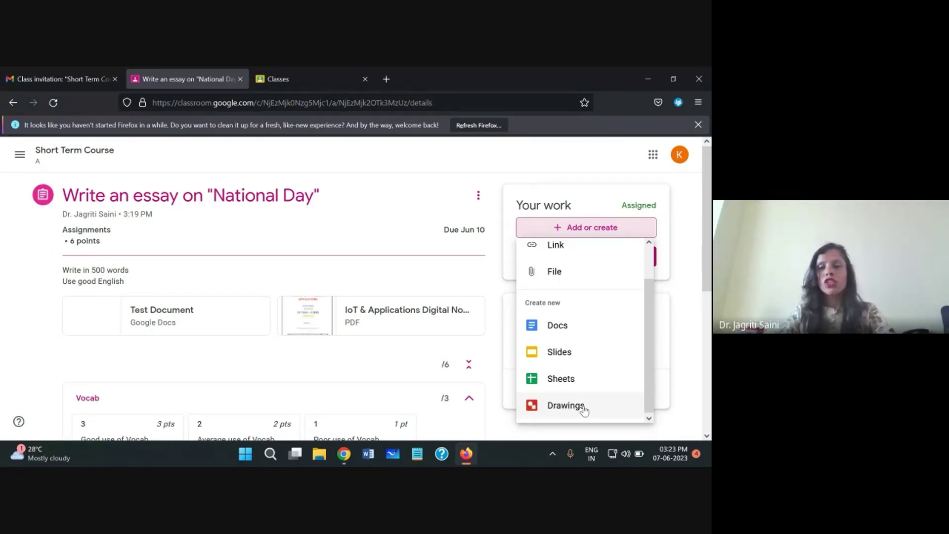
click(555, 272)
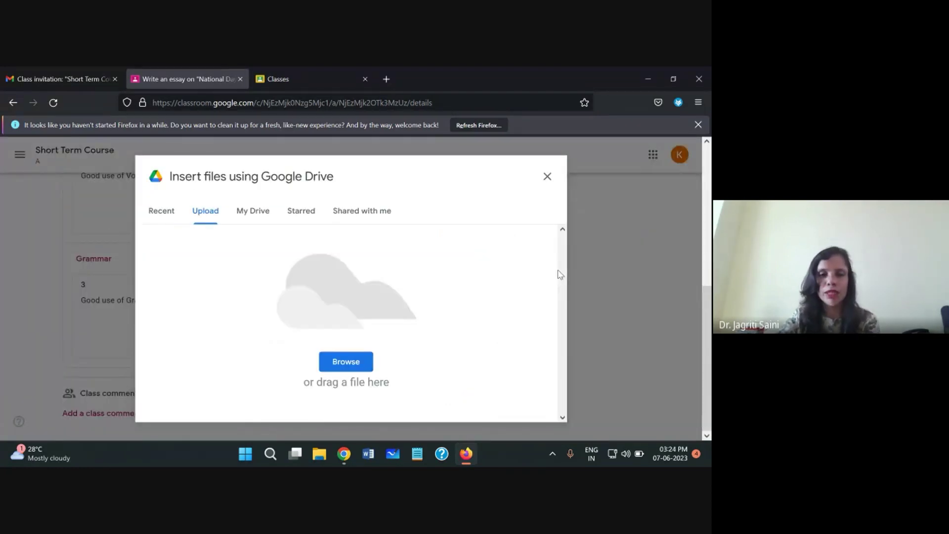
click(347, 362)
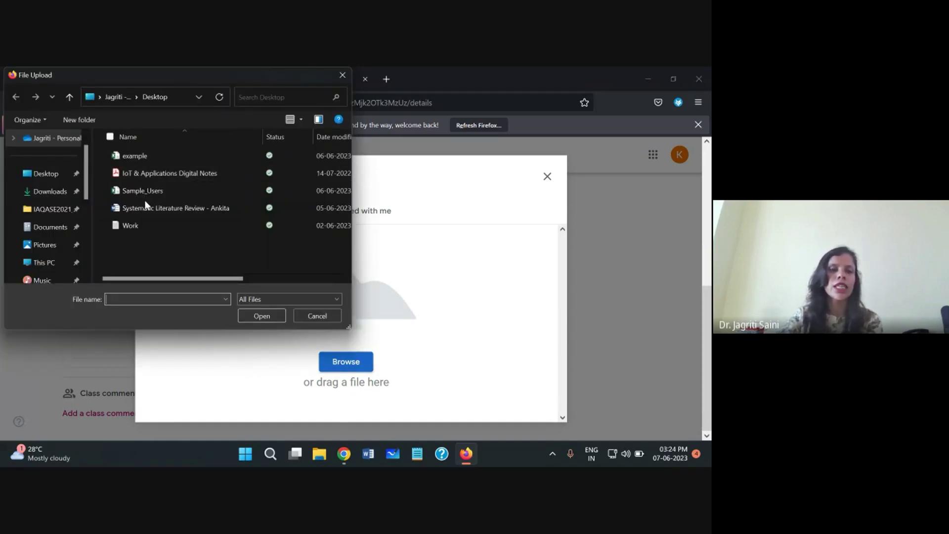
click(134, 177)
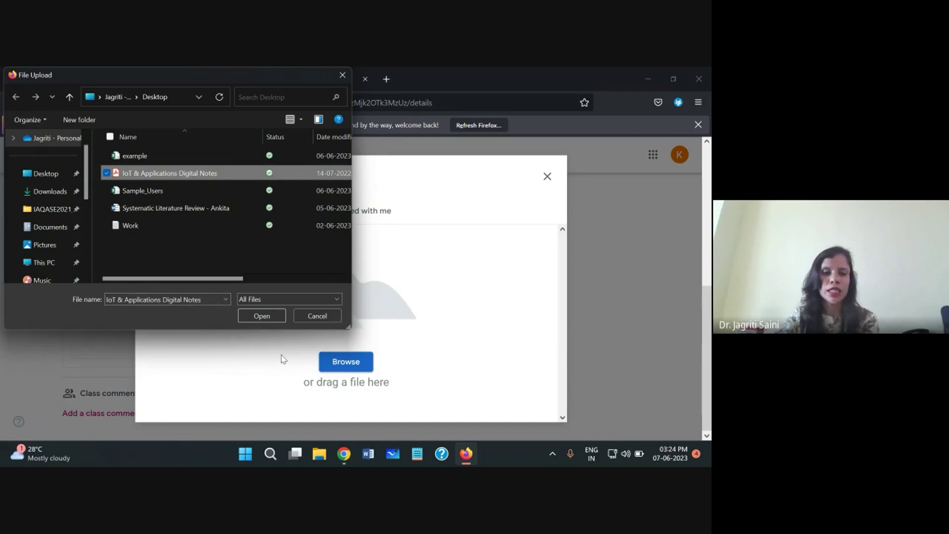
click(253, 319)
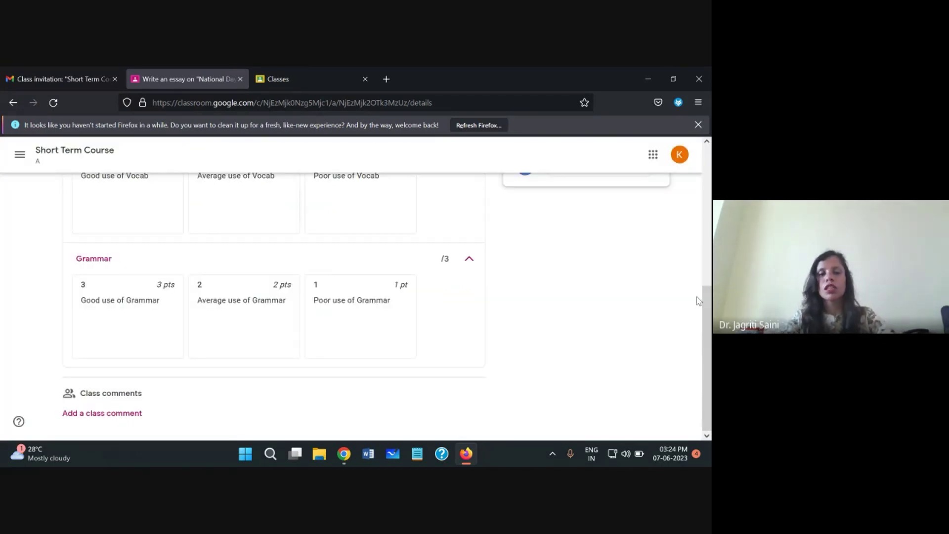
Turn in the attached PDF for the "National Day" essay and confirm the submission
drag(708, 312, 708, 172)
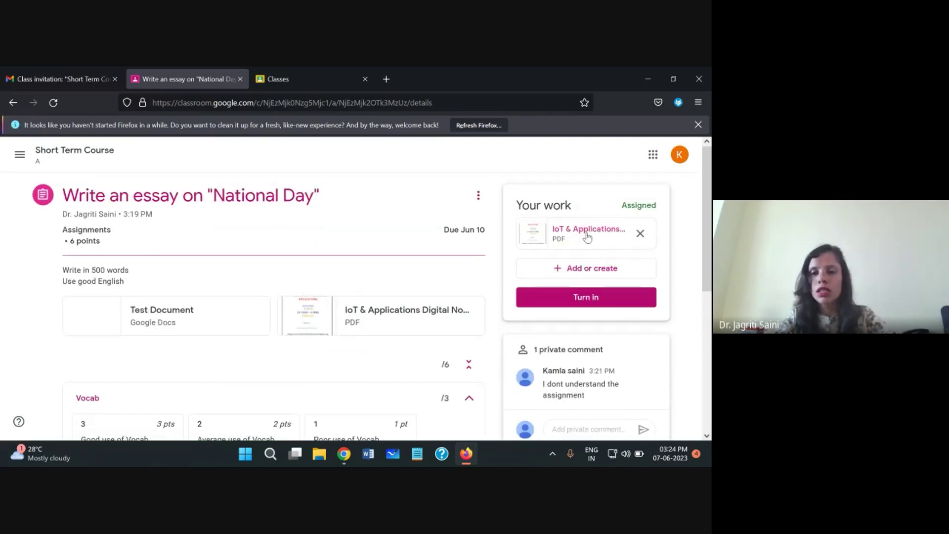
click(578, 302)
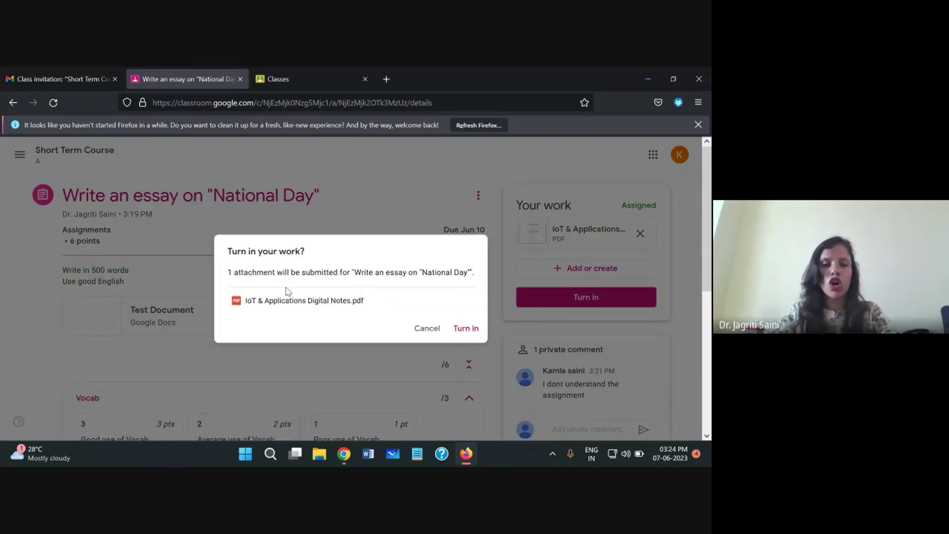
click(465, 333)
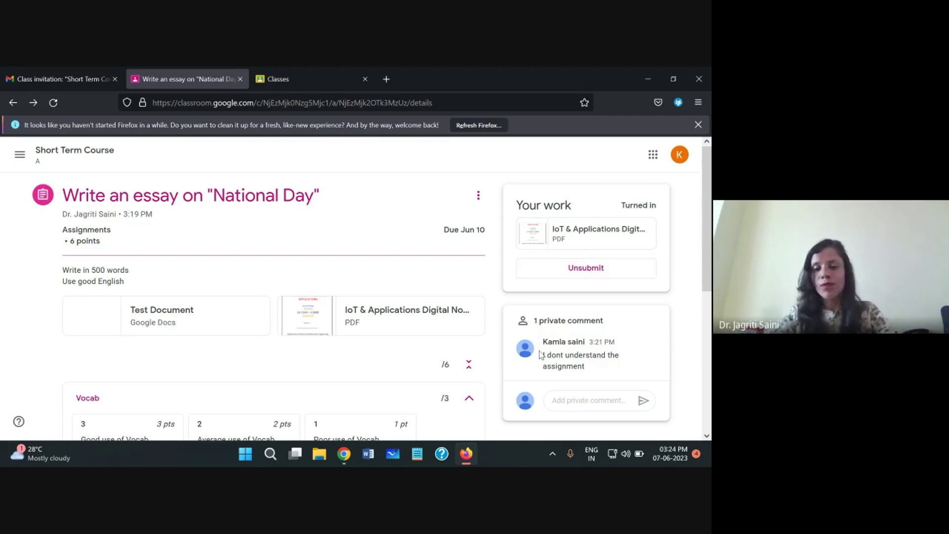
Return to the teacher account in Chrome and check the students' turned-in work for the "National Day" essay
mouse_move(472, 455)
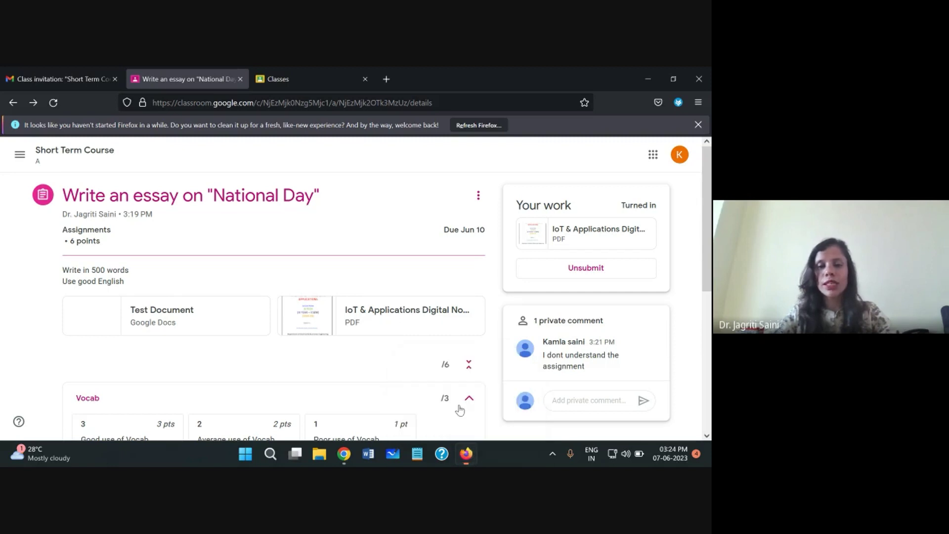
mouse_move(344, 455)
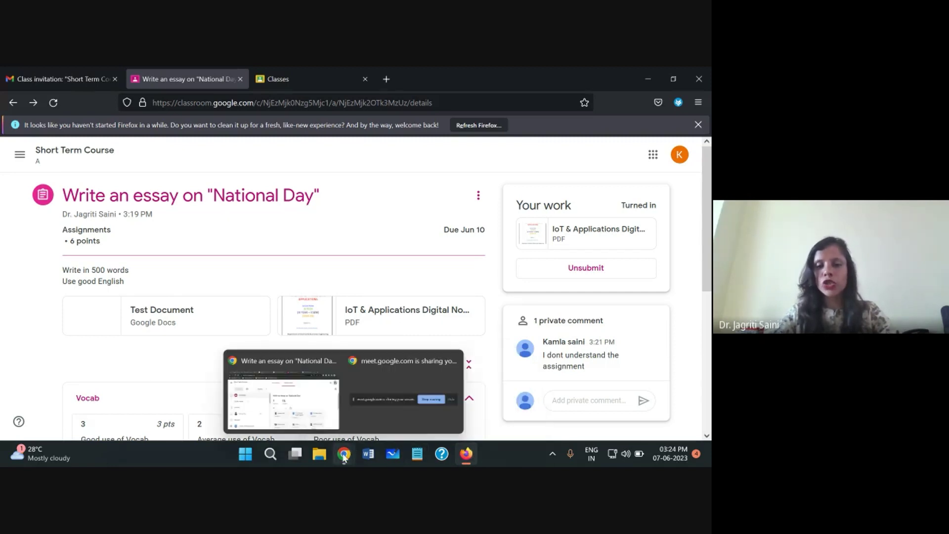
click(291, 403)
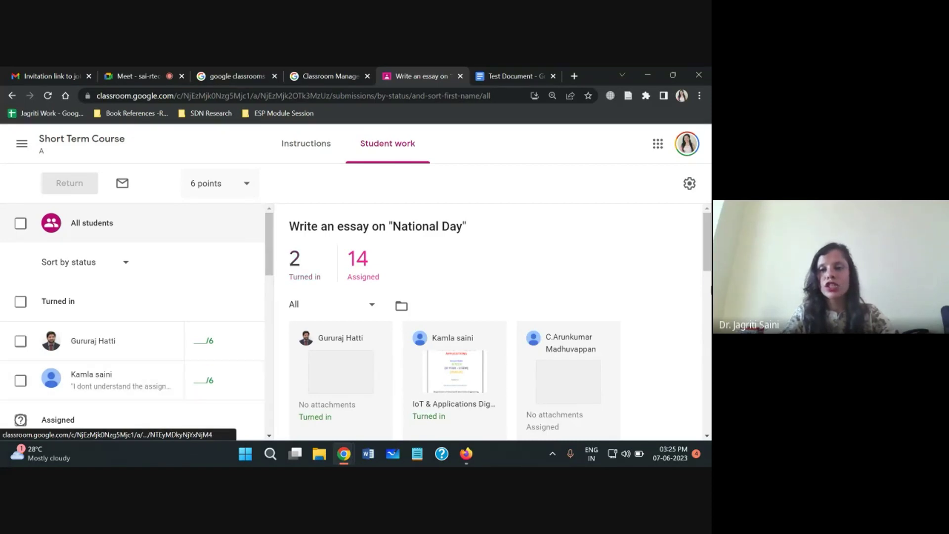
scroll(704, 256, down, 2)
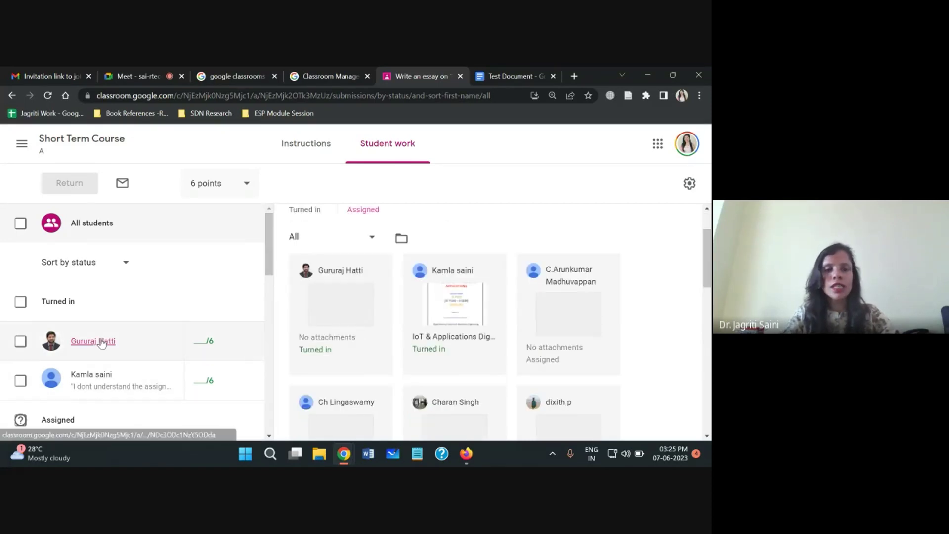
Open the turned-in "IoT & Applications Digital Notes" submission from the student work overview and close the Test Document tab
drag(269, 255, 268, 288)
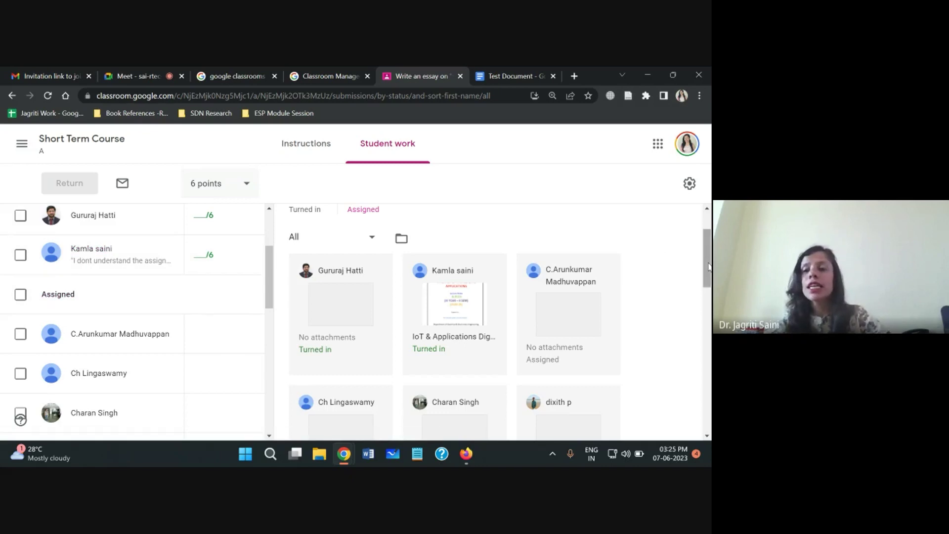
drag(707, 264, 708, 233)
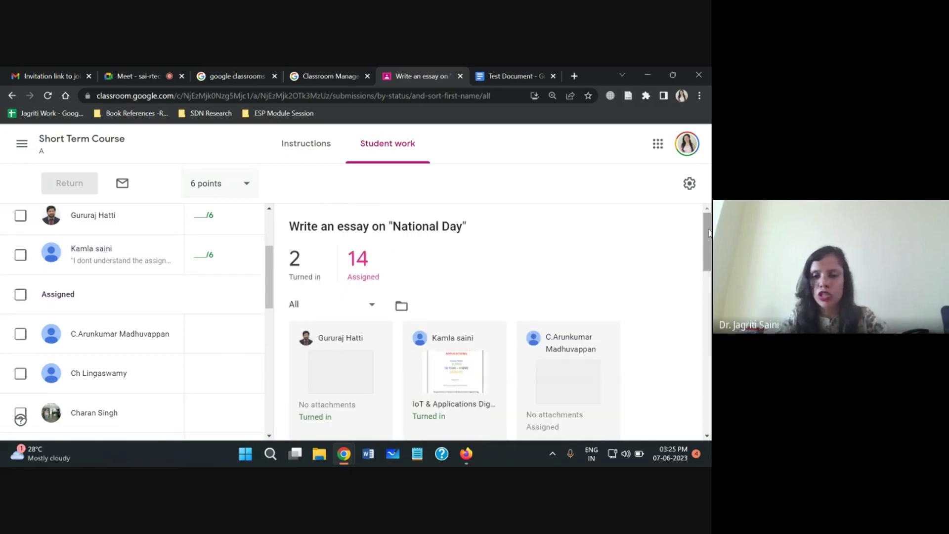
scroll(430, 314, down, 2)
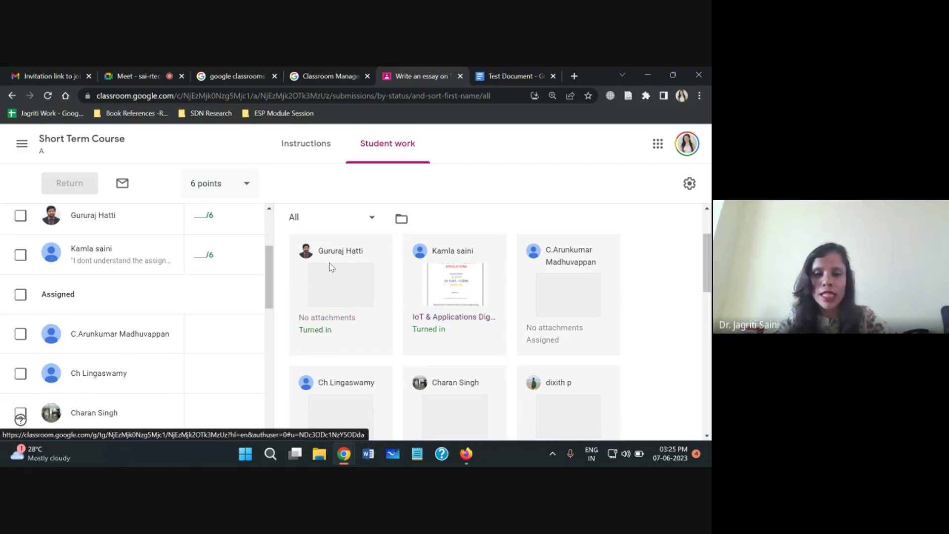
click(462, 287)
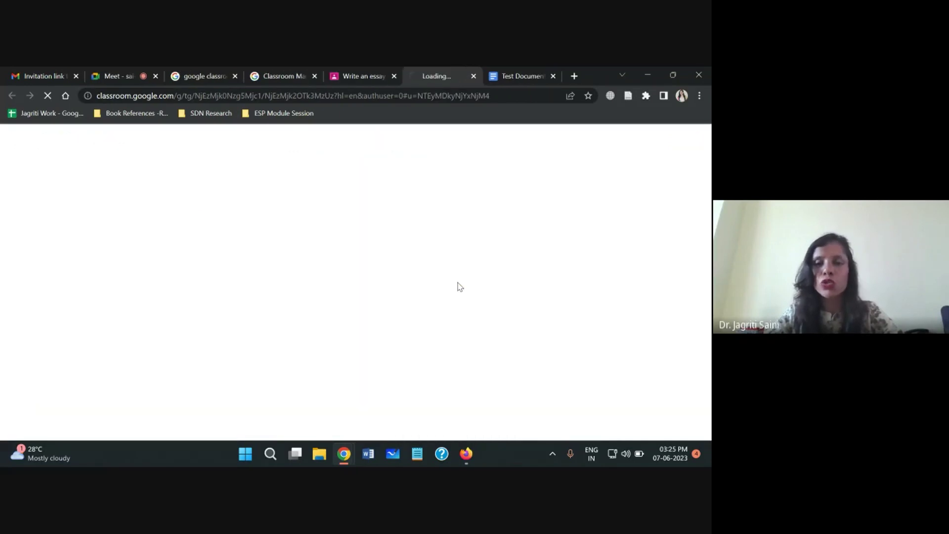
click(553, 75)
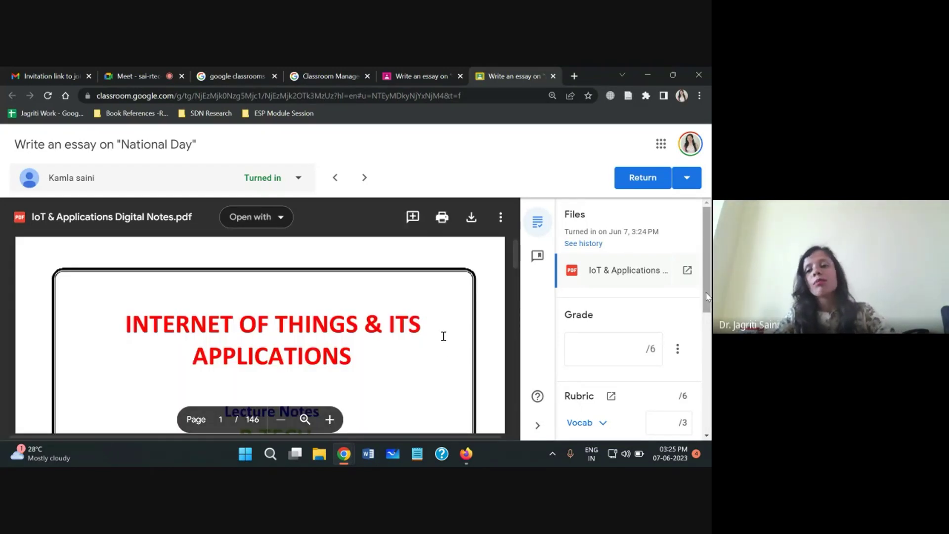
Skim through the pages of the submitted "IoT & Applications Digital Notes" PDF
drag(708, 281, 444, 336)
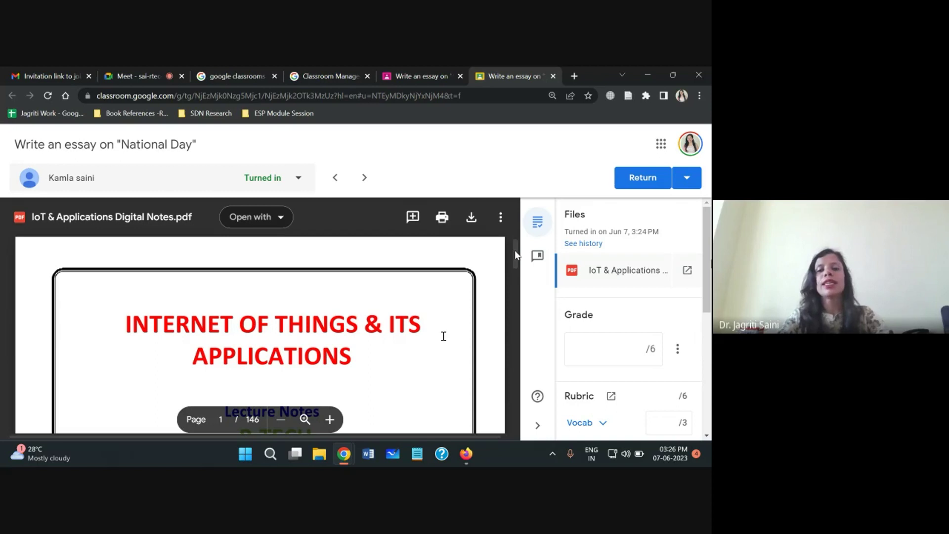
scroll(517, 276, down, 5)
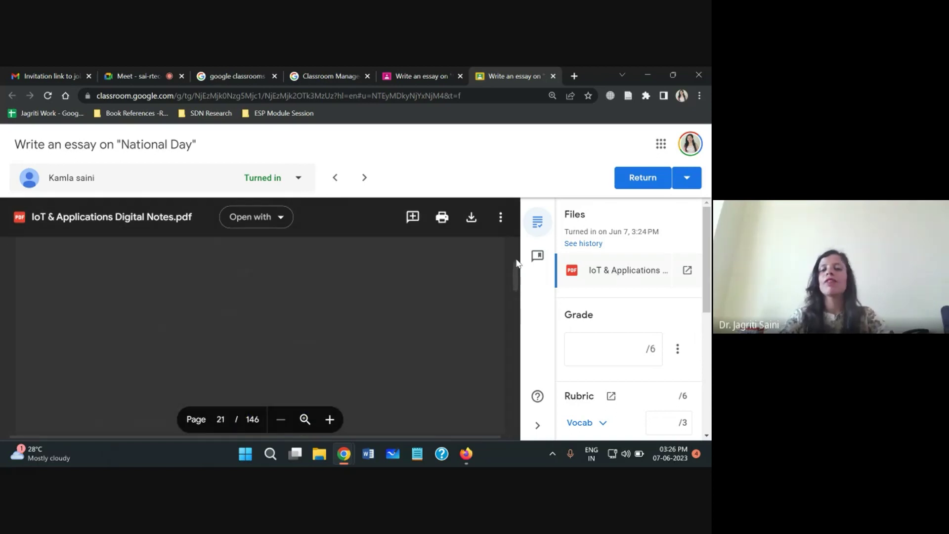
scroll(517, 269, up, 5)
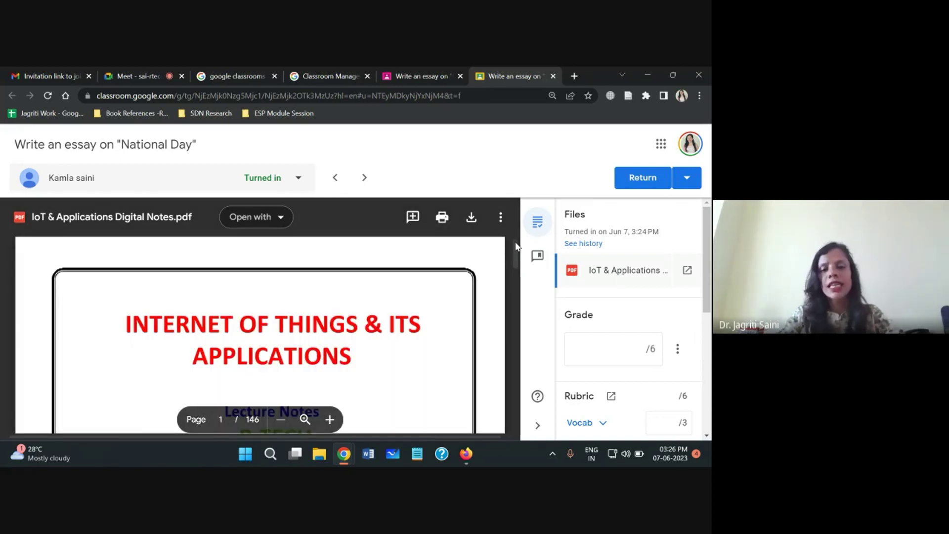
drag(515, 246, 514, 286)
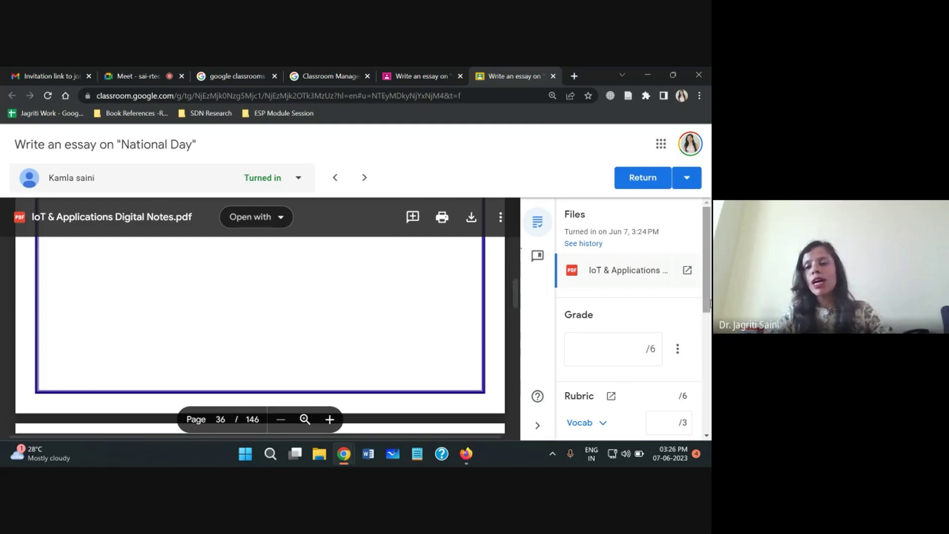
Grade the submission with the rubric, giving 2 points for Vocab and 3 points for Grammar
scroll(621, 378, down, 2)
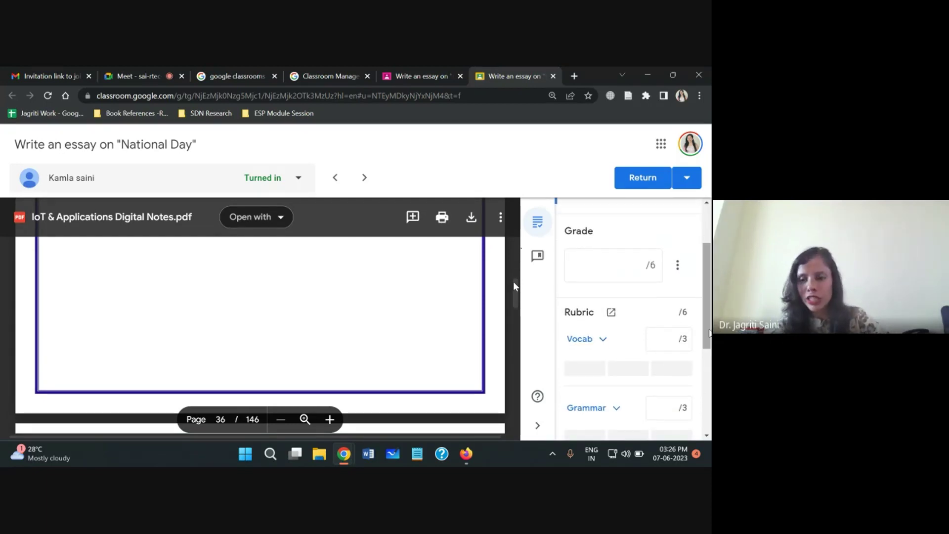
scroll(709, 332, down, 2)
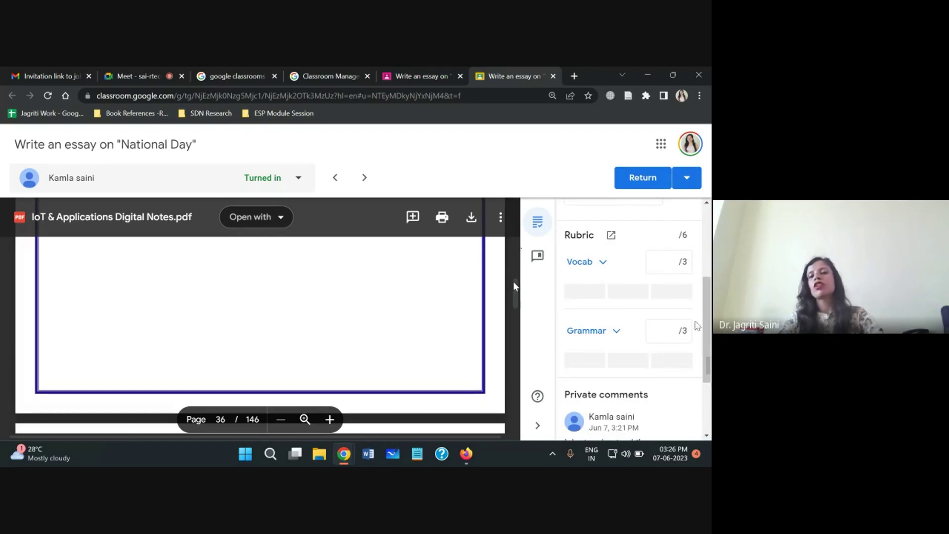
click(674, 263)
text(2)
click(676, 330)
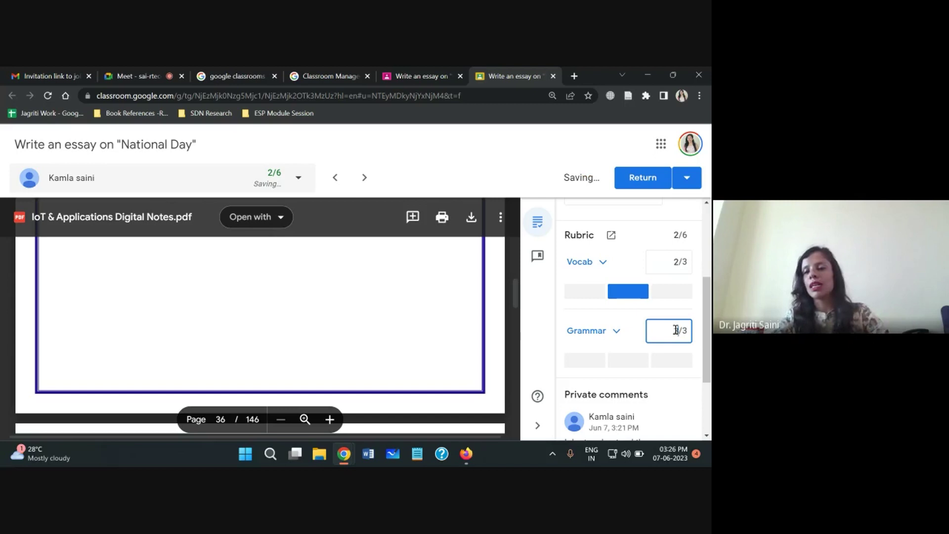
text(3)
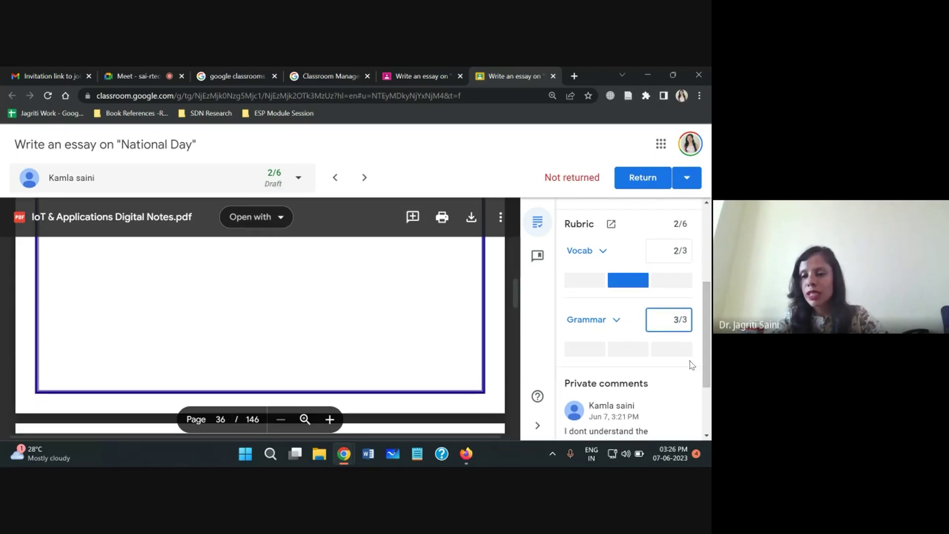
click(685, 370)
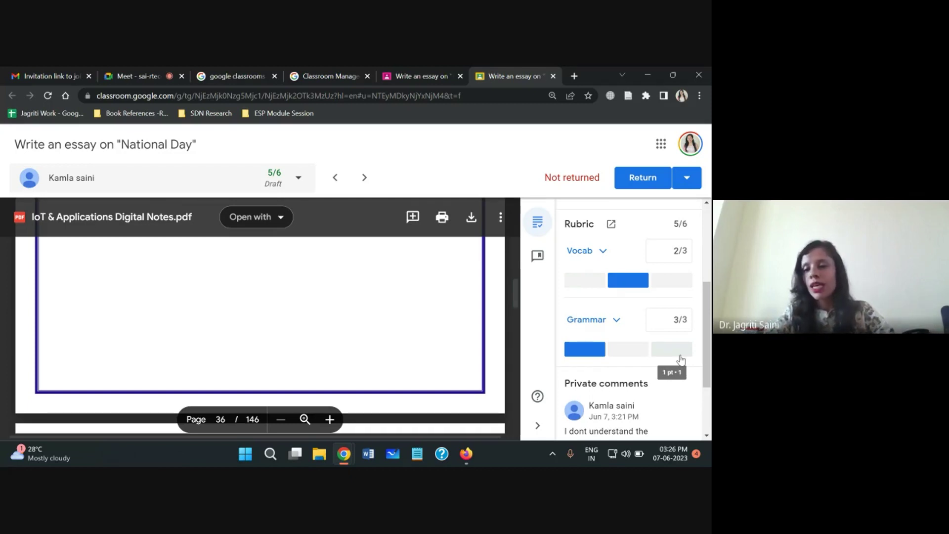
Check the overall grade of the submission, then return the graded work to the student and confirm
scroll(707, 336, down, 2)
scroll(707, 337, up, 2)
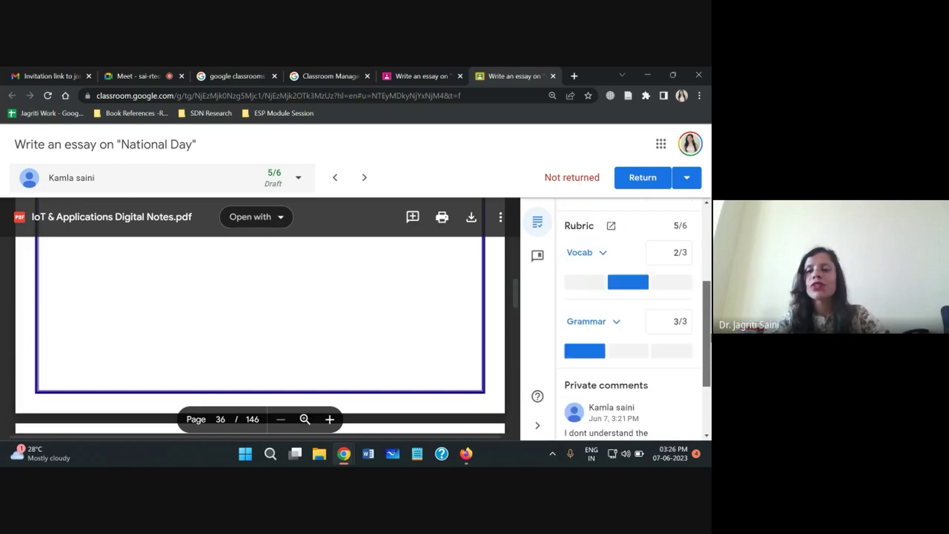
scroll(627, 316, up, 3)
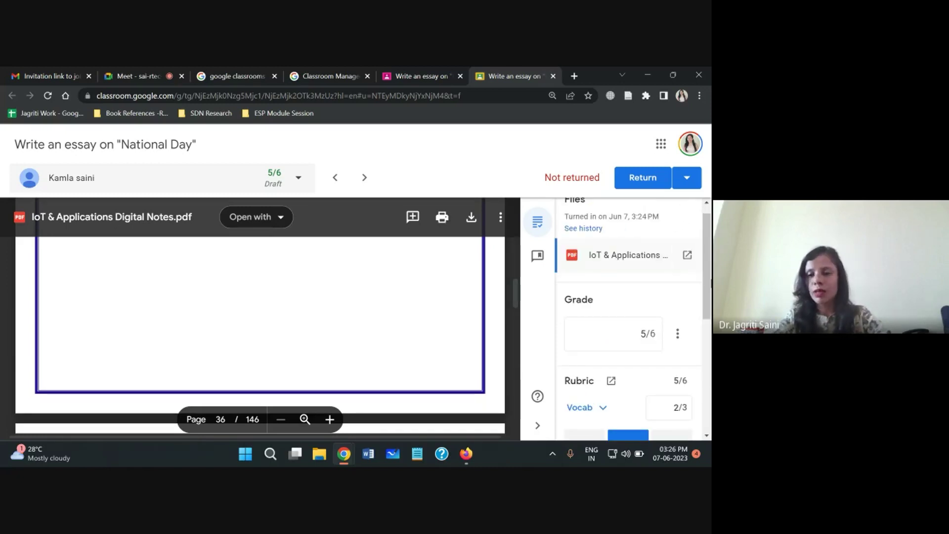
double_click(643, 333)
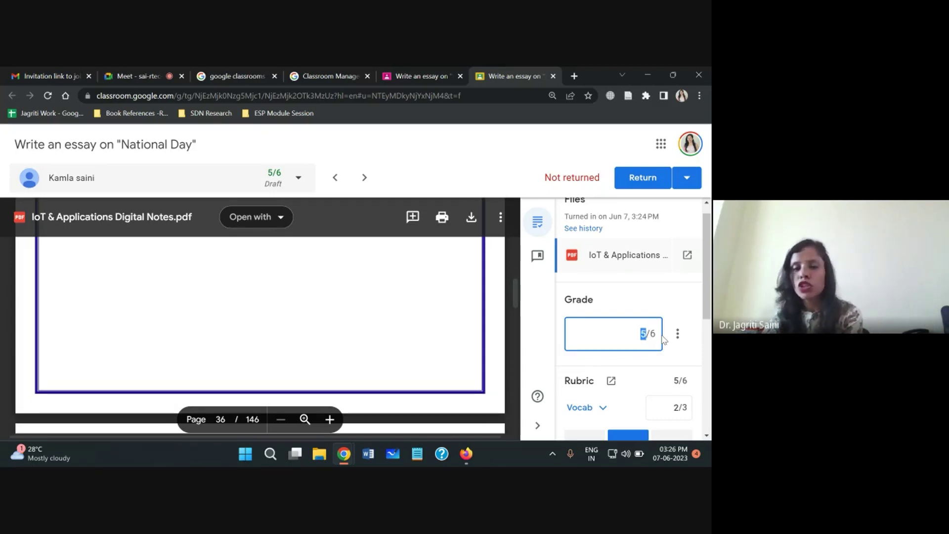
click(645, 334)
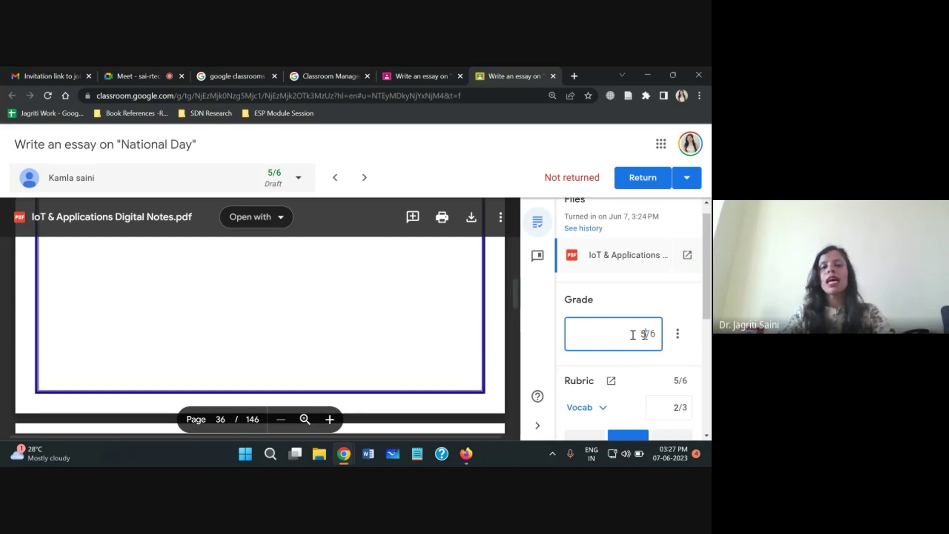
click(638, 181)
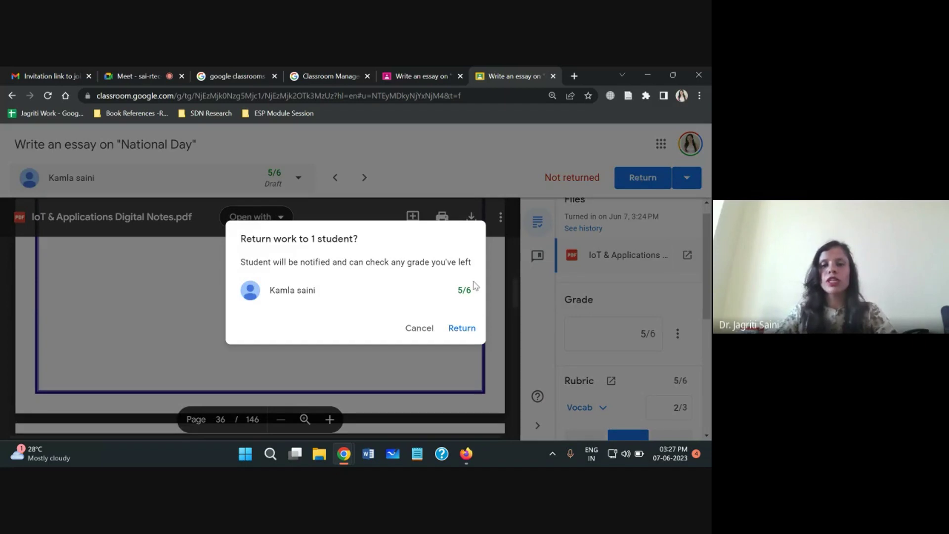
drag(295, 290, 302, 289)
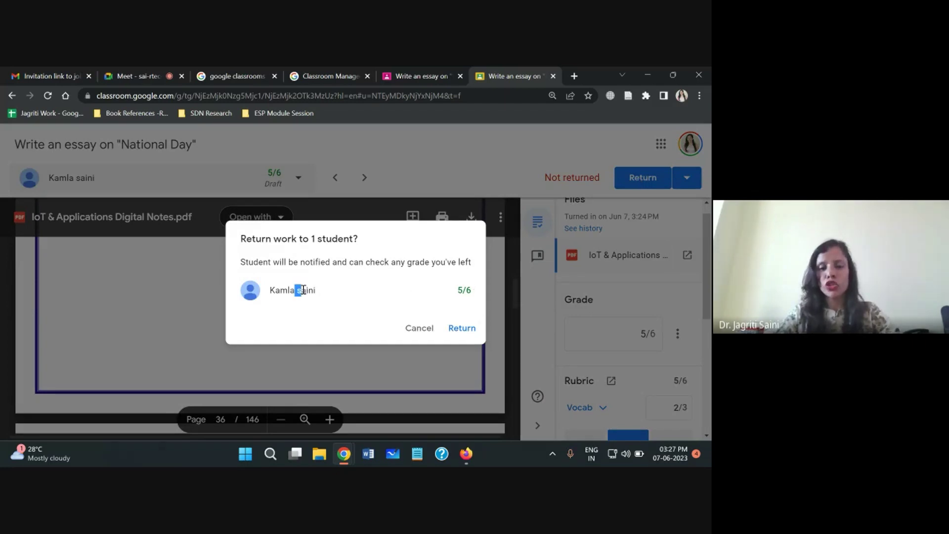
click(455, 294)
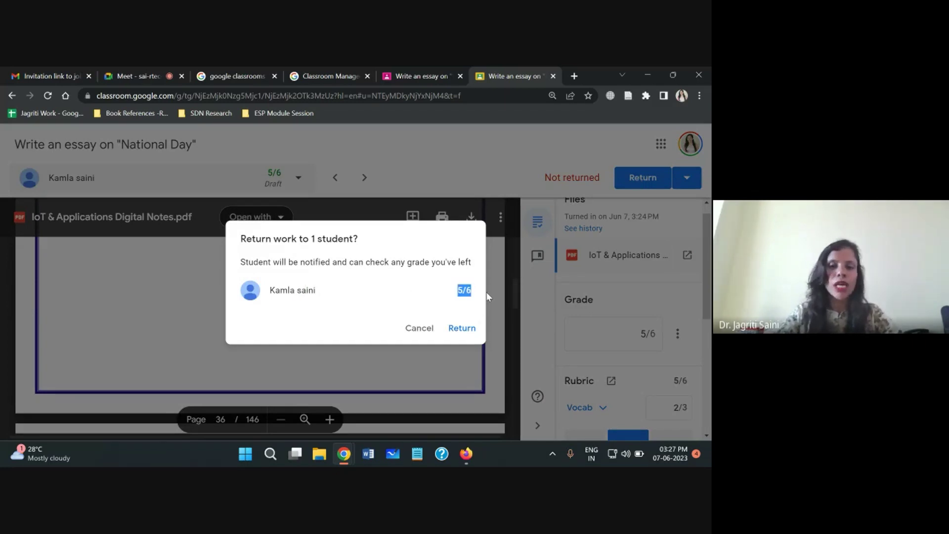
click(458, 328)
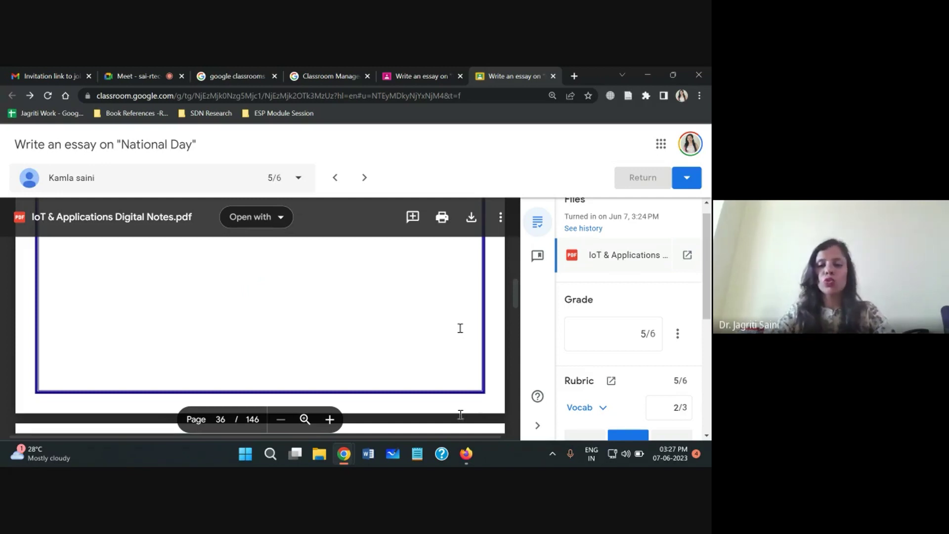
Switch to the student account in Firefox, reload the "National Day" assignment and review the returned grade with its Vocab and Grammar scores
click(466, 453)
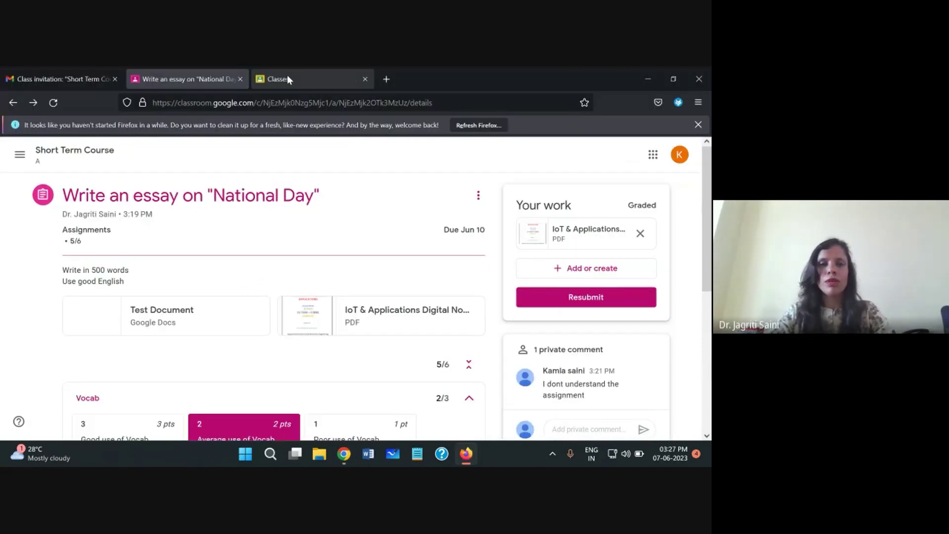
click(53, 102)
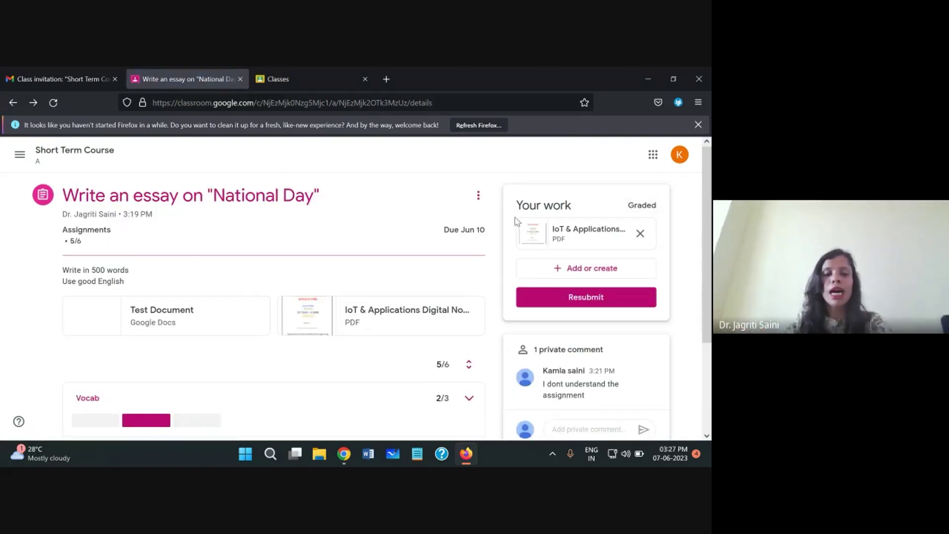
scroll(5, 276, down, 3)
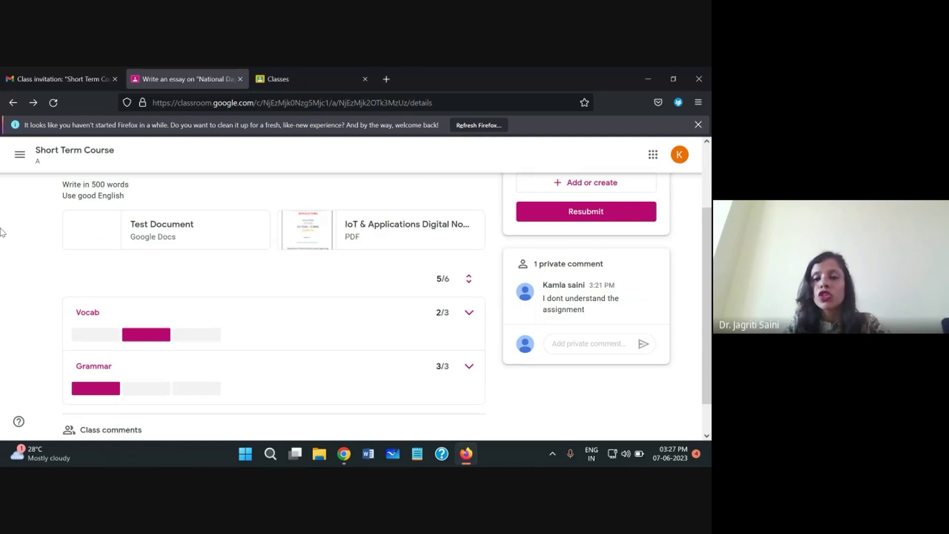
drag(434, 280, 452, 284)
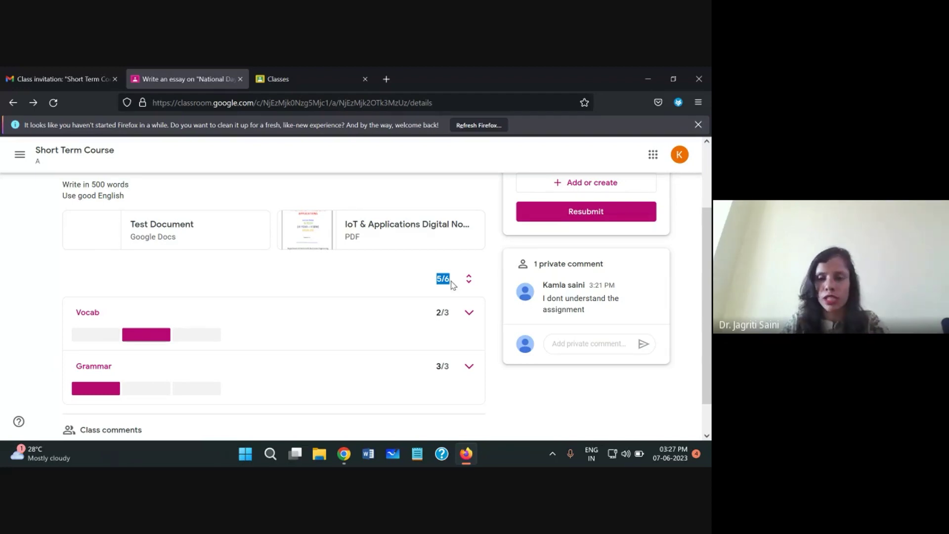
scroll(451, 284, down, 1)
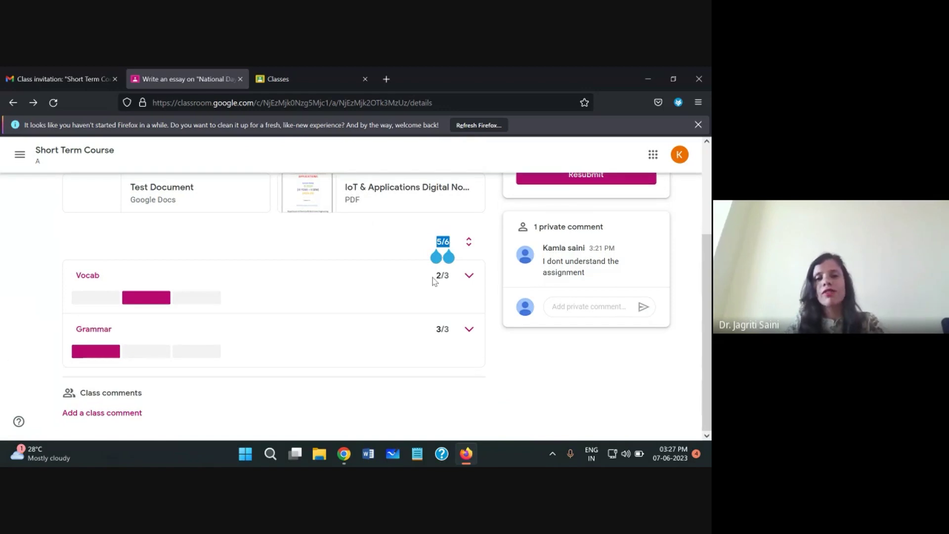
drag(434, 276, 455, 278)
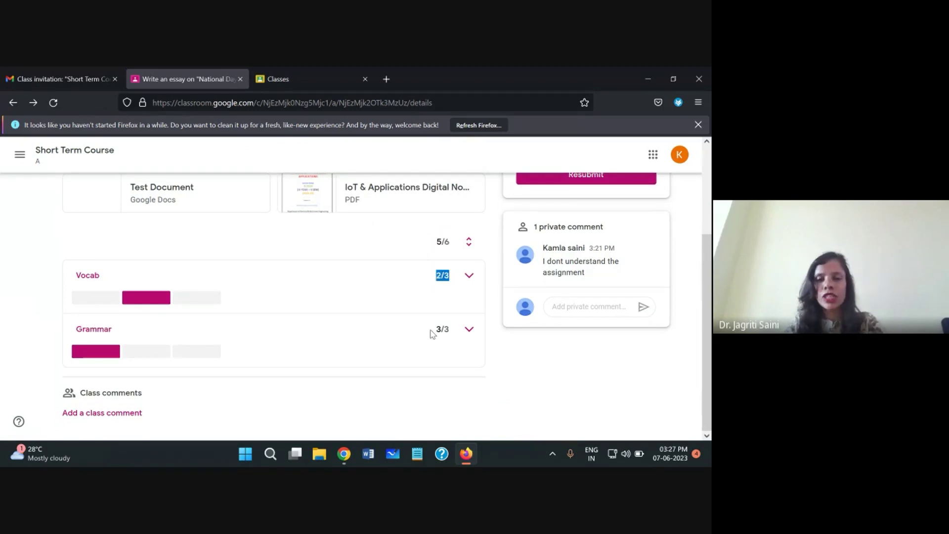
drag(434, 331, 451, 335)
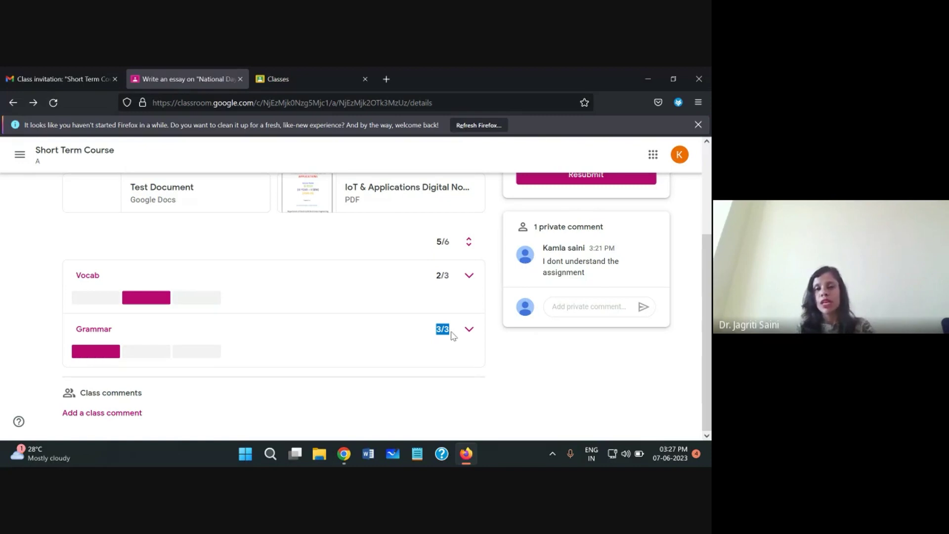
scroll(451, 337, up, 3)
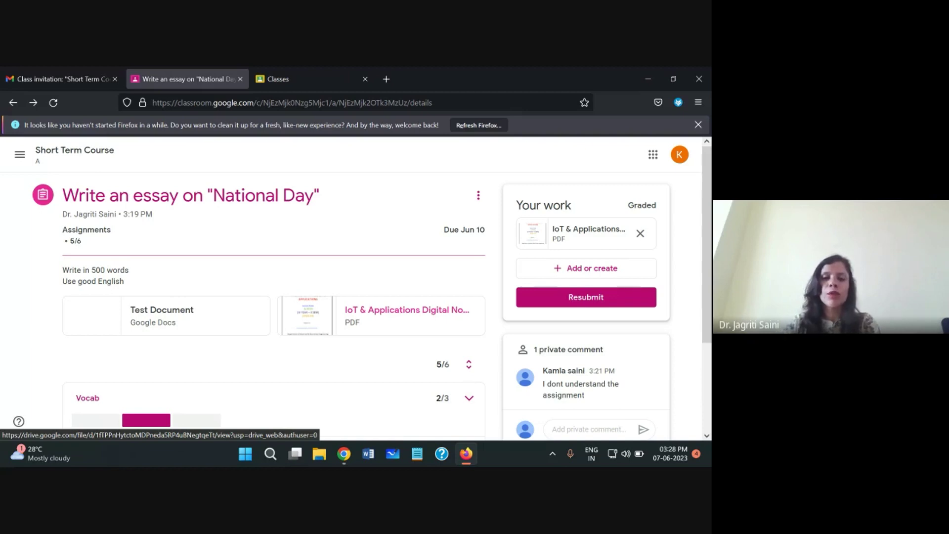
Return to the teacher account in Chrome and show only the graded student work for the "National Day" essay
click(651, 78)
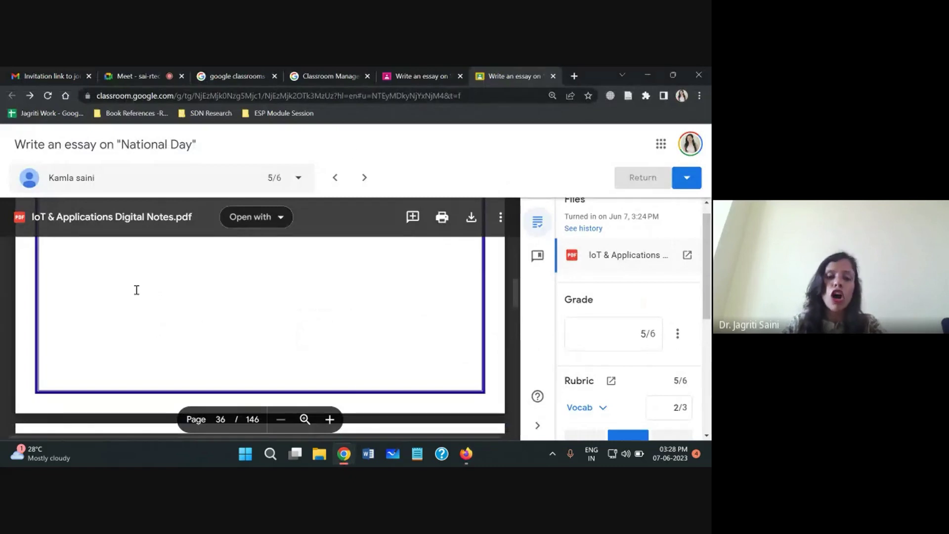
click(414, 79)
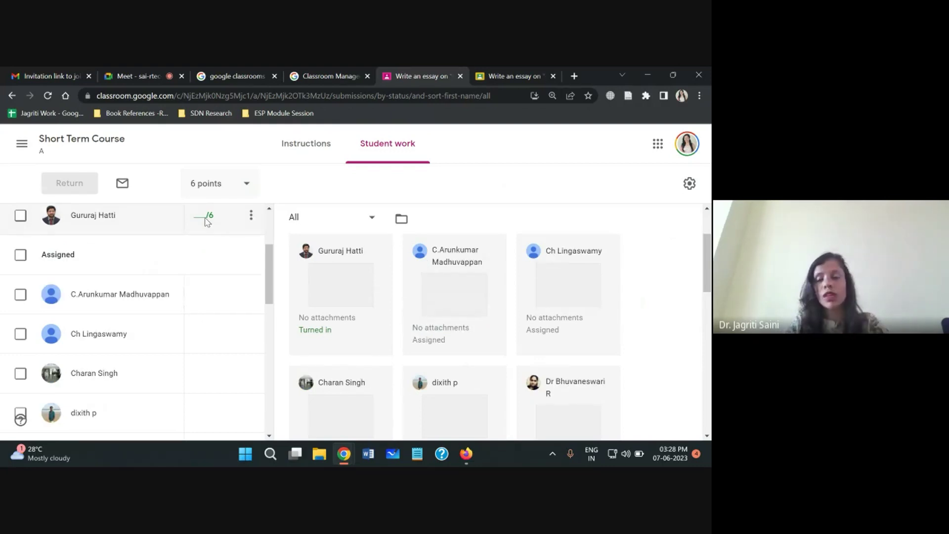
drag(707, 267, 708, 222)
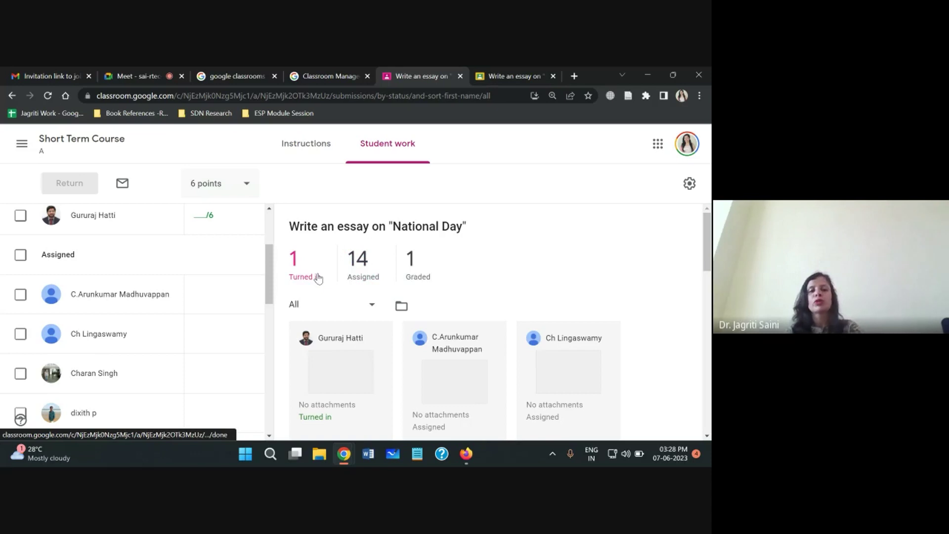
click(413, 258)
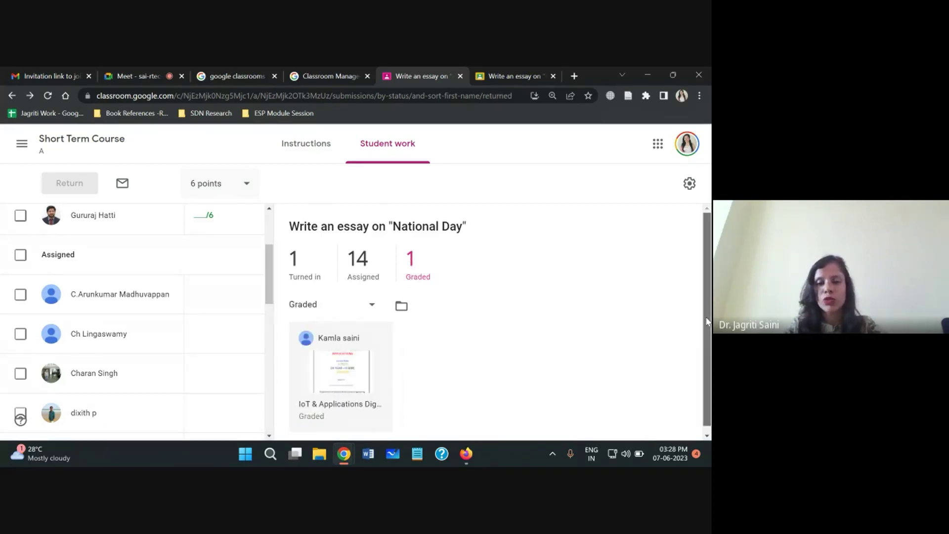
scroll(707, 322, down, 1)
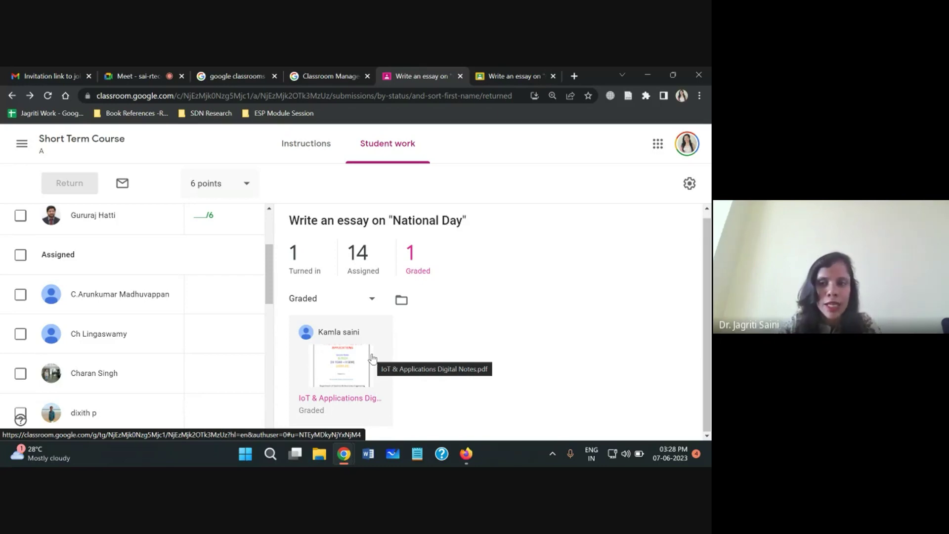
Create a quiz assignment in the Short Term Course classwork and title it "Weekend Quiz"
click(87, 146)
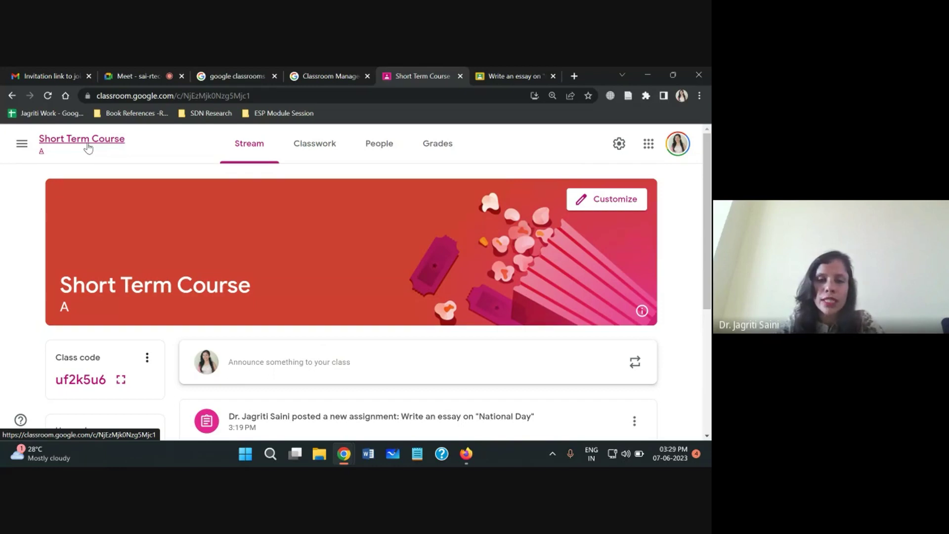
click(320, 147)
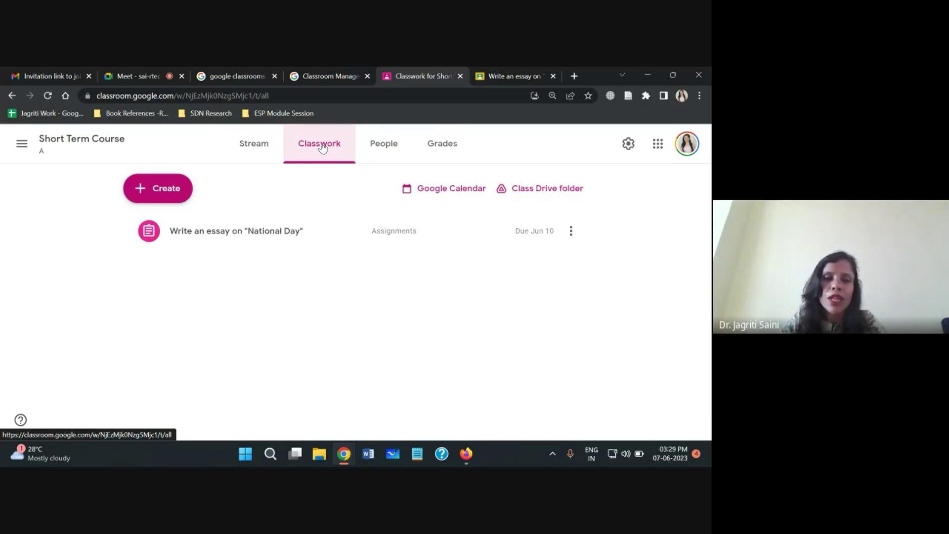
click(159, 191)
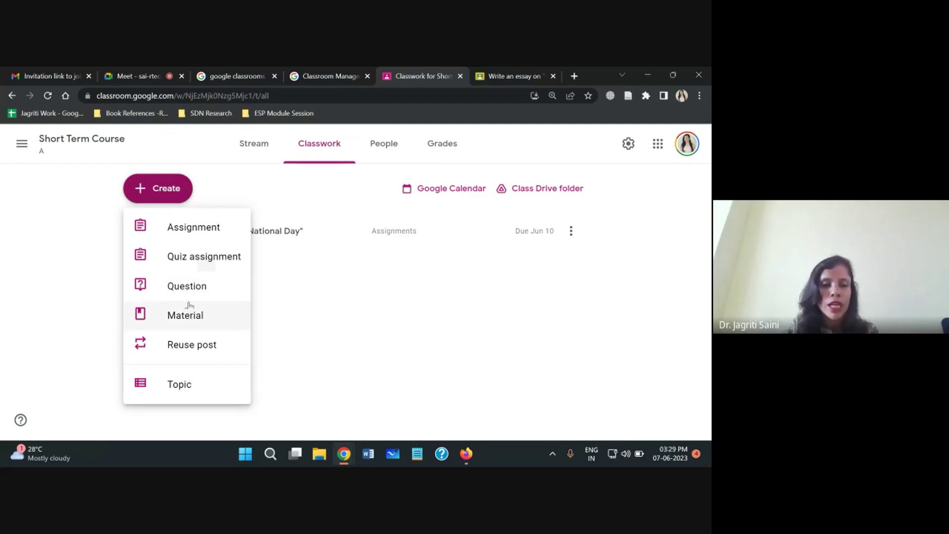
click(194, 263)
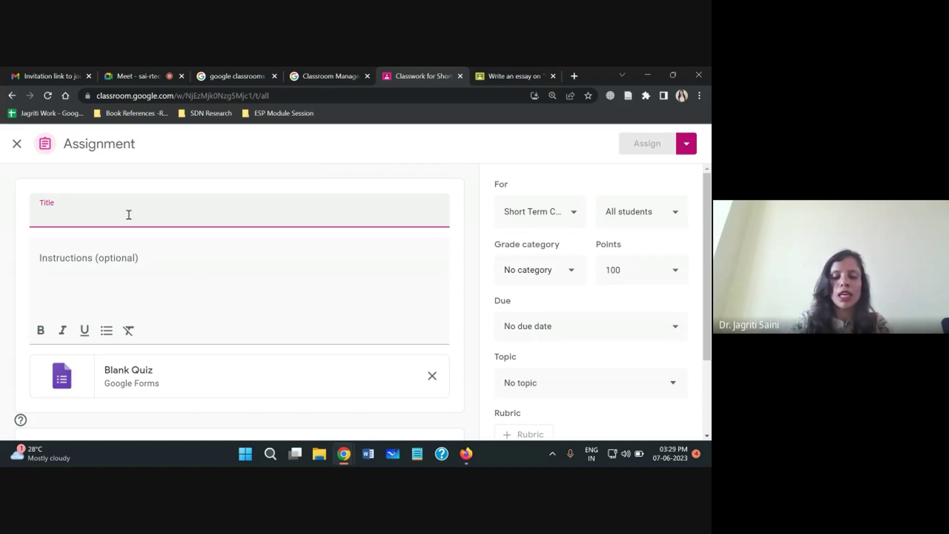
text(Weekend Quiz)
Enter the assignment instructions on two lines: "You can 5 minutes to attempt this quiz." and "This quiz will be a part of the assignment."
click(109, 266)
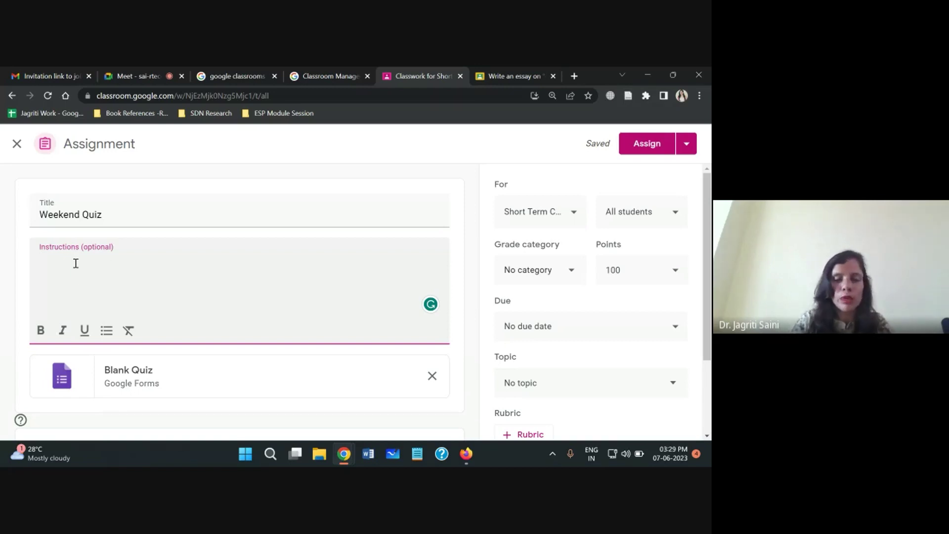
text(You can 5 minutes to attempt this qui)
text(z)
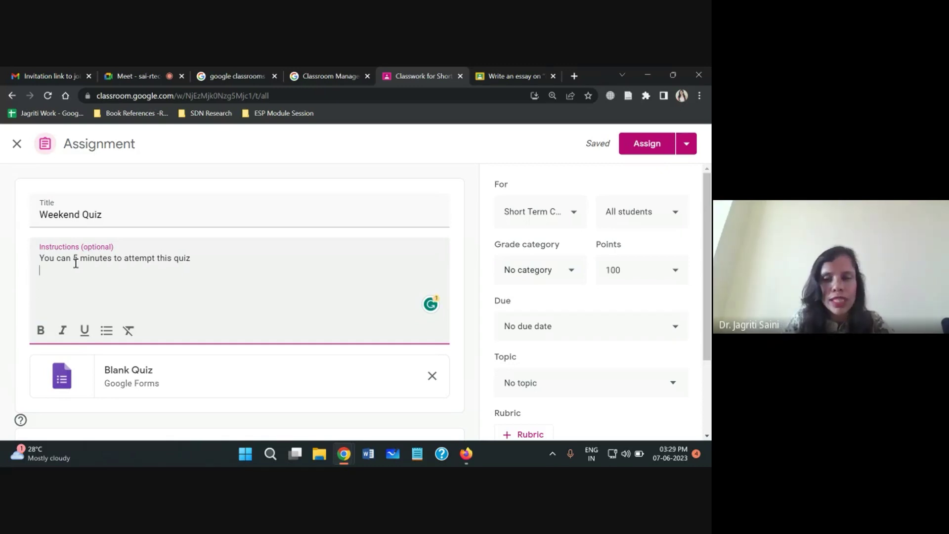
text(This)
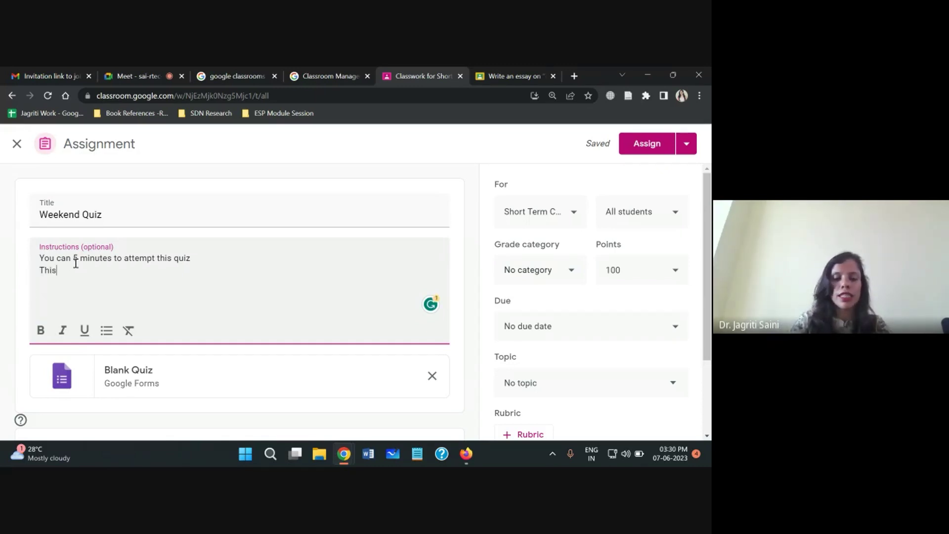
text( quiz will )
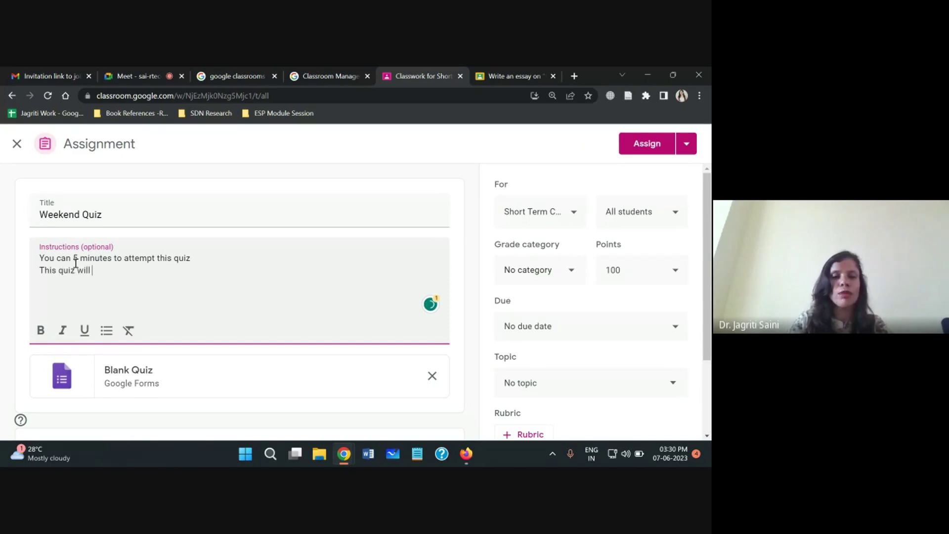
text(be a part of )
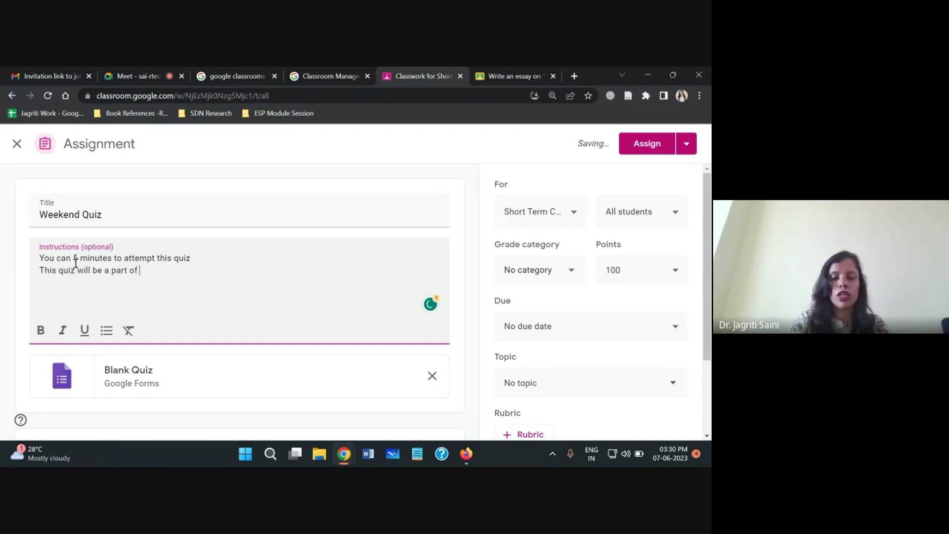
text(assignment.)
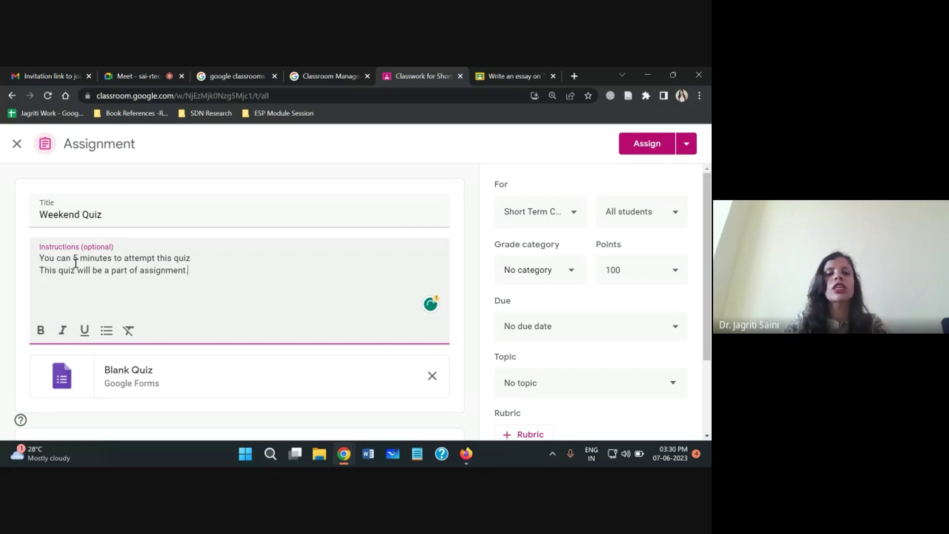
click(195, 258)
text(.)
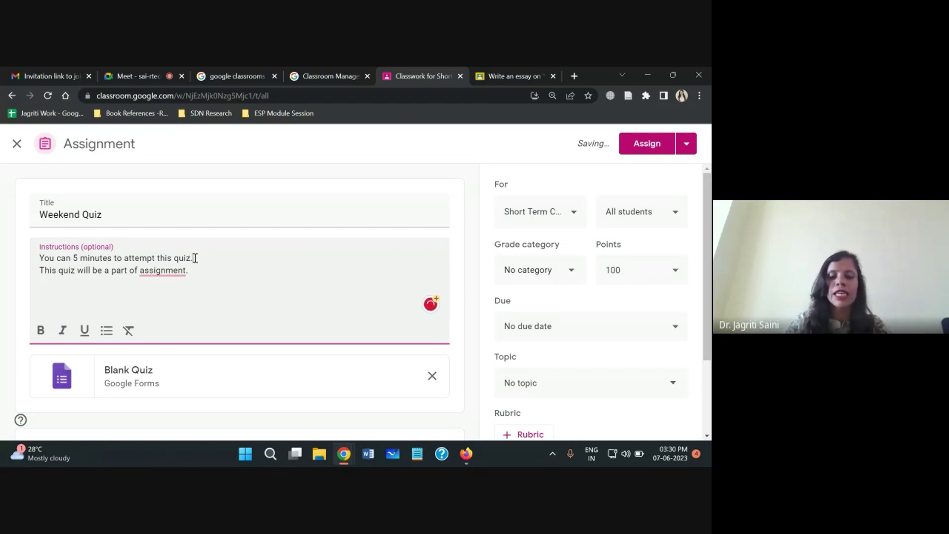
mouse_move(161, 270)
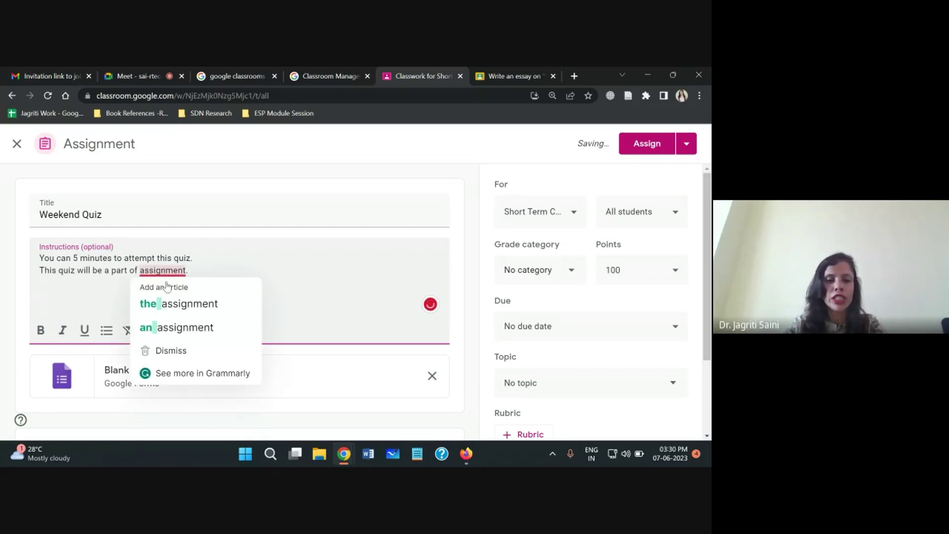
click(181, 302)
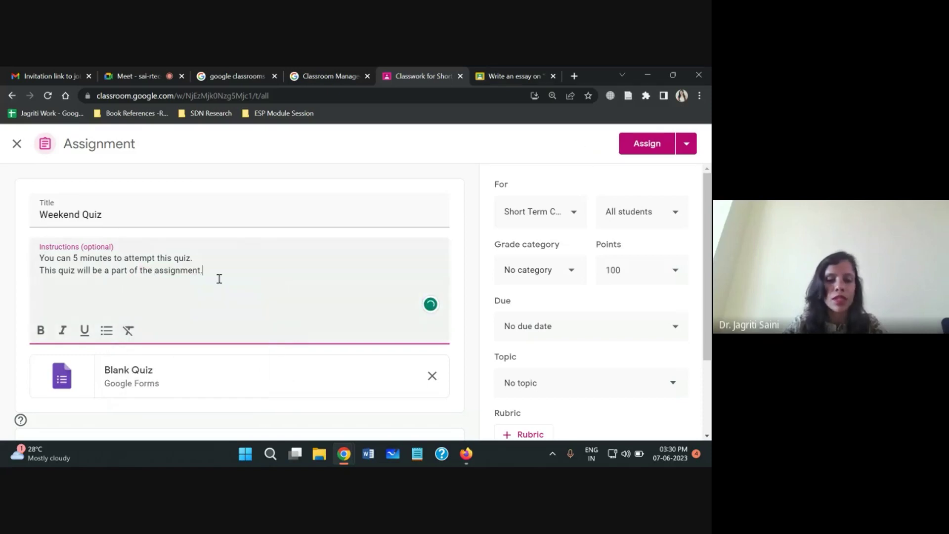
Open the attached Blank Quiz form and change its heading to "Test Quiz"
scroll(305, 273, down, 2)
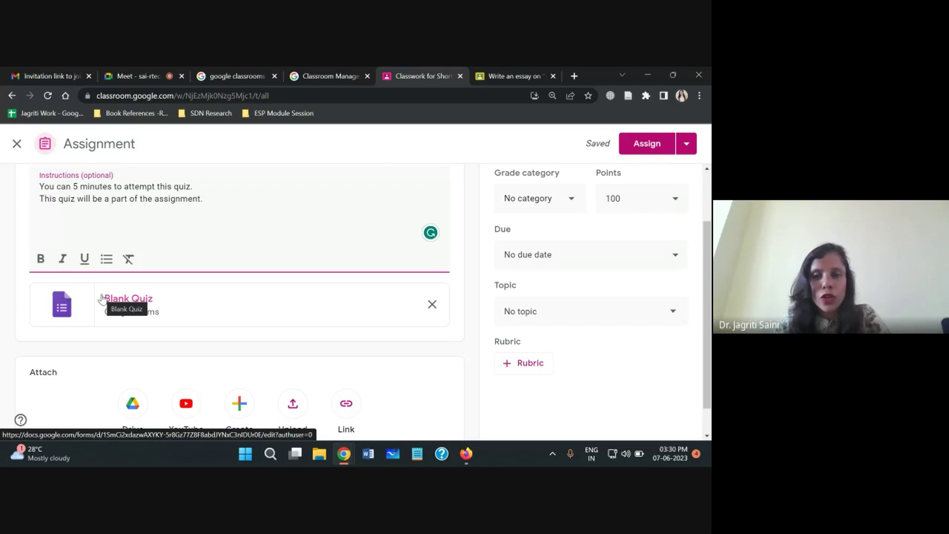
click(125, 306)
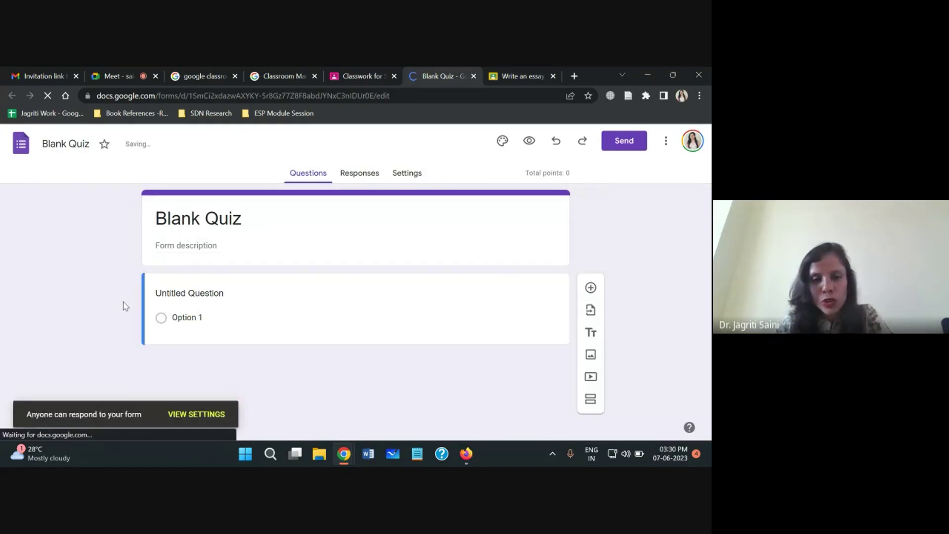
click(235, 220)
key(ctrl+a)
text(Test Quiz)
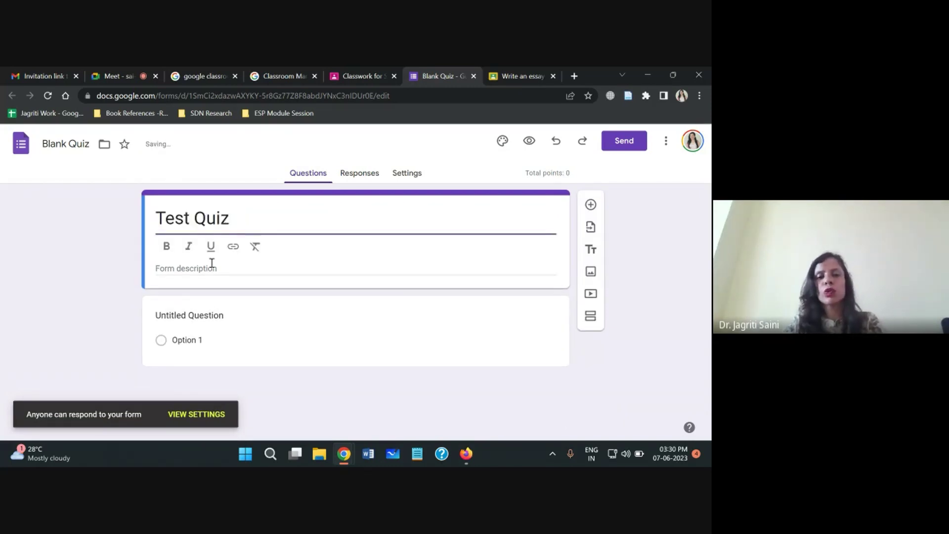
click(189, 270)
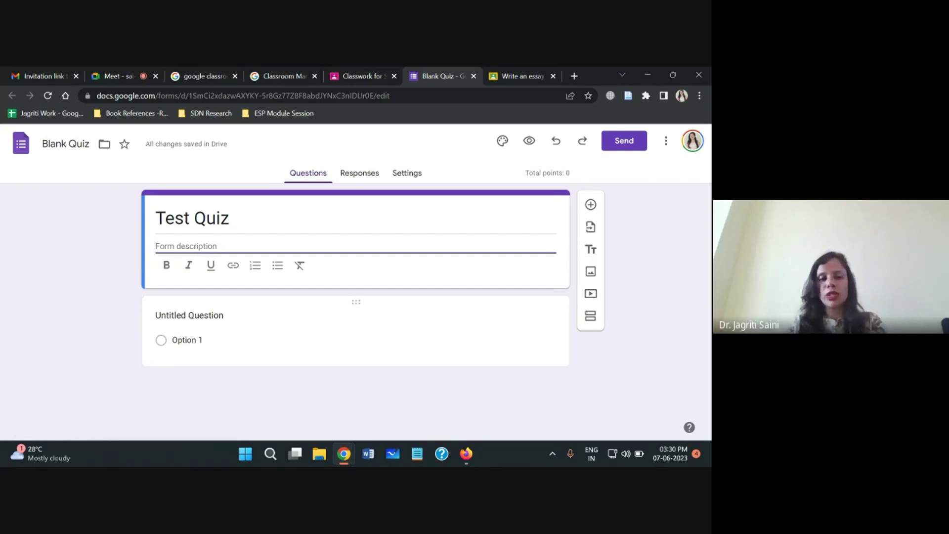
Write the first question as "What we have learned in today's session?" and set its type to Multiple choice
click(195, 316)
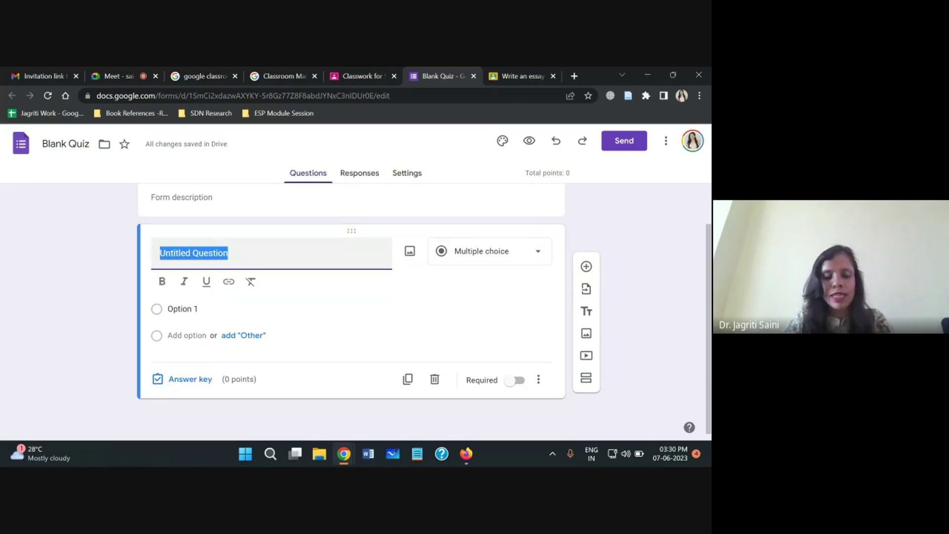
text(What)
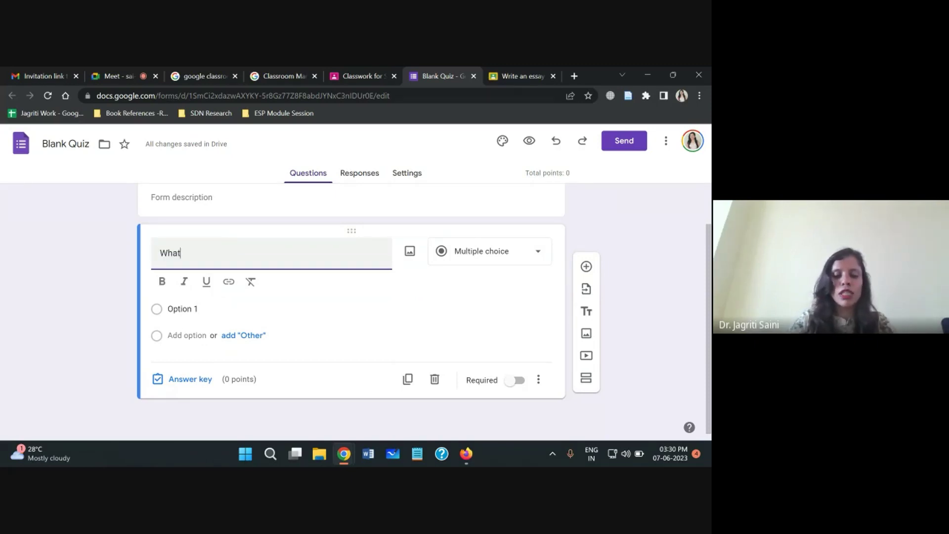
text( we have learned in)
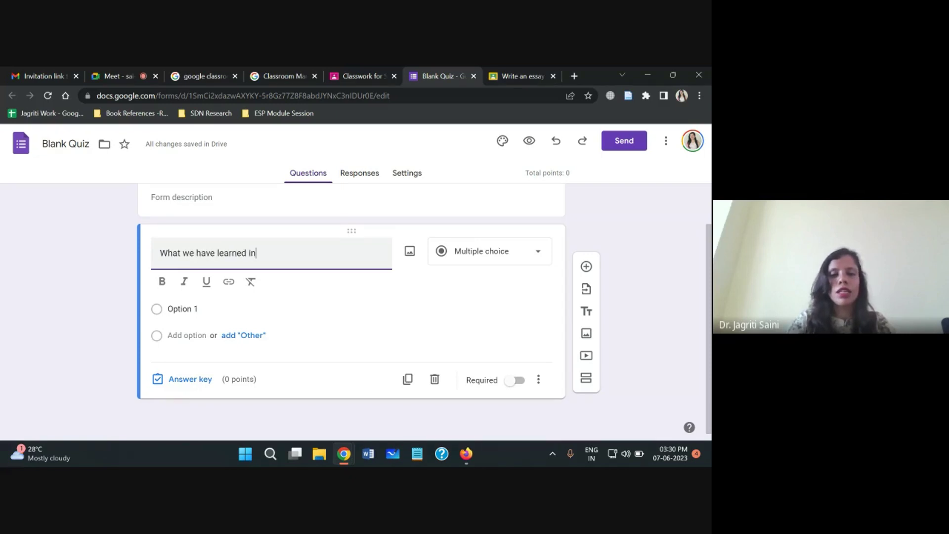
text( today's session?)
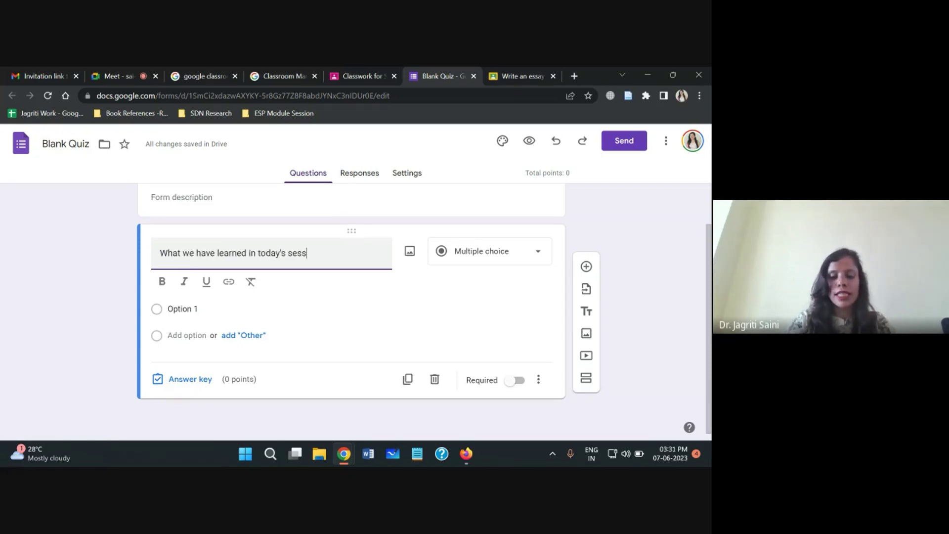
click(524, 251)
click(523, 280)
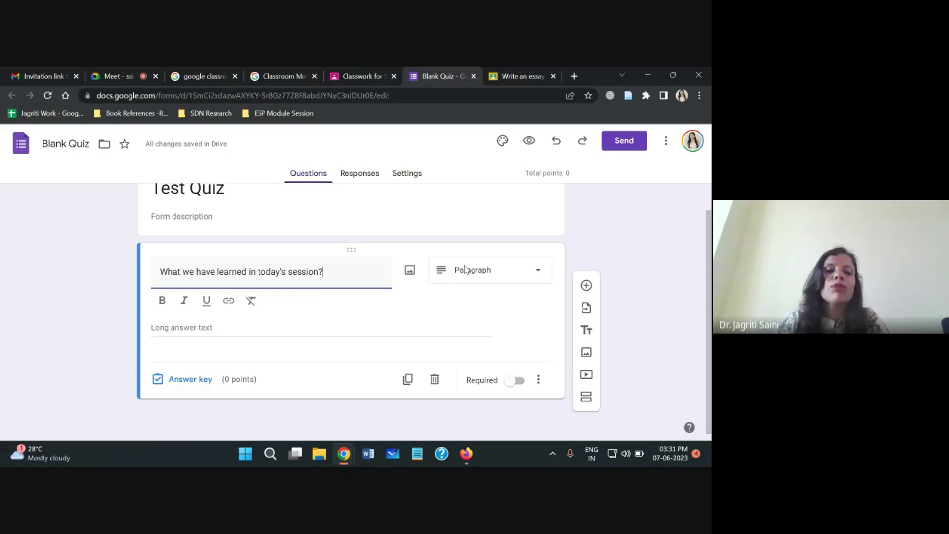
click(537, 275)
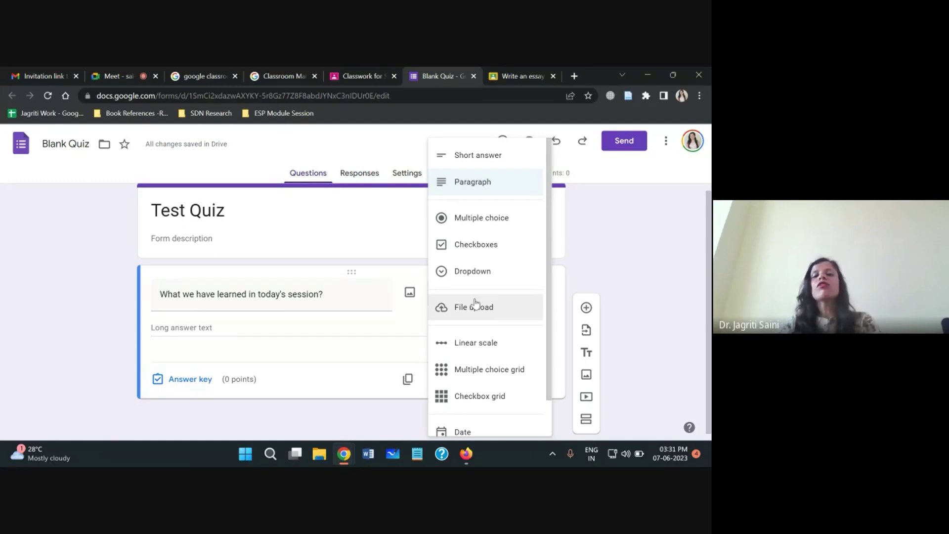
click(477, 219)
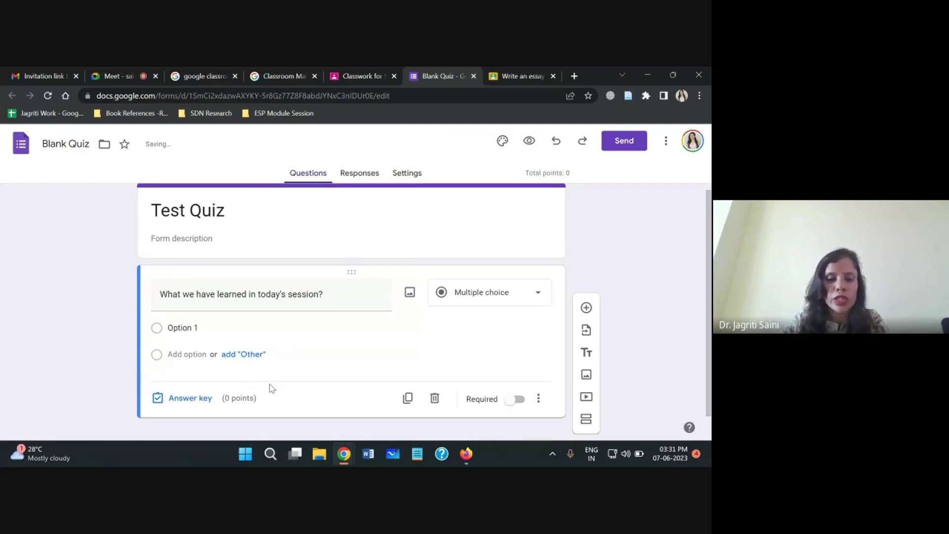
Give the first question two answer options, "Google Classroom" and "Moodle"
click(172, 327)
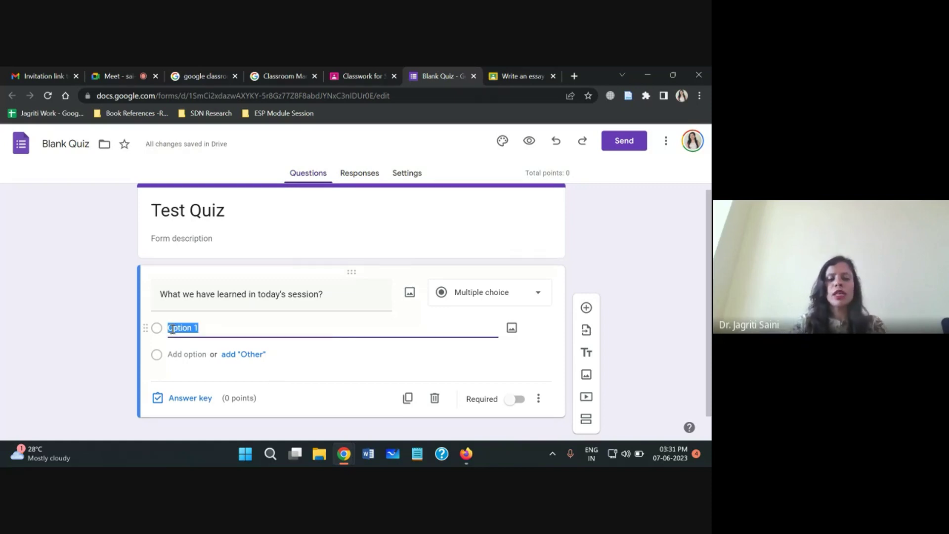
text(Google Class)
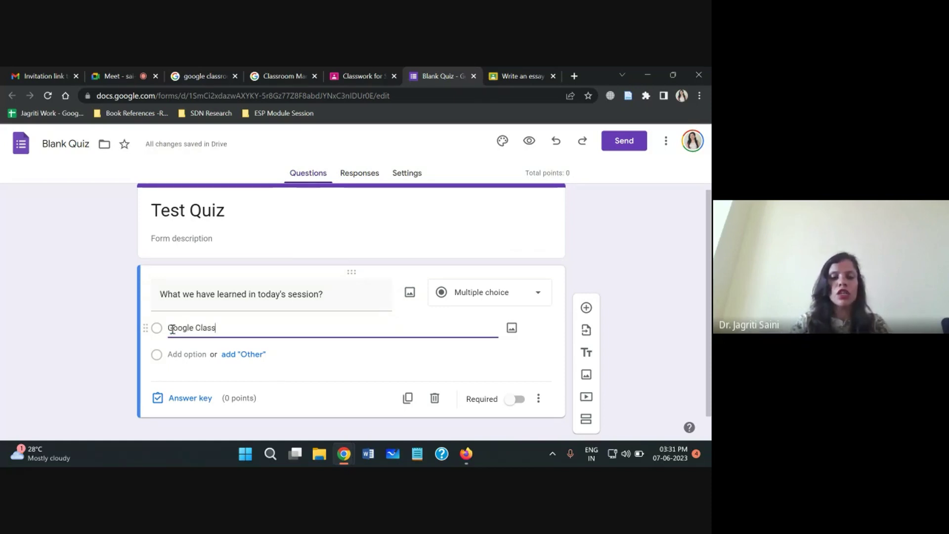
text(room)
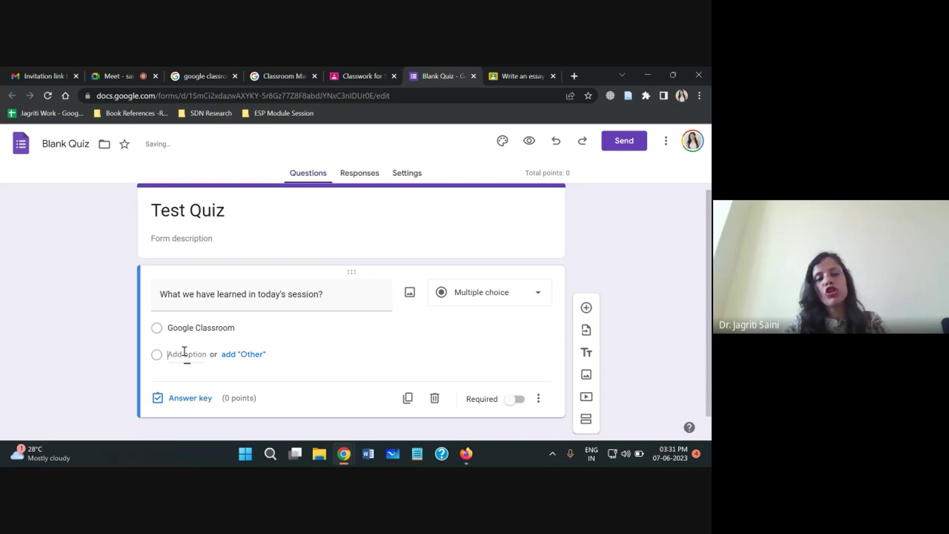
click(184, 354)
text(moodle)
click(175, 354)
key(BackSpace)
text(M)
click(216, 354)
scroll(214, 356, down, 1)
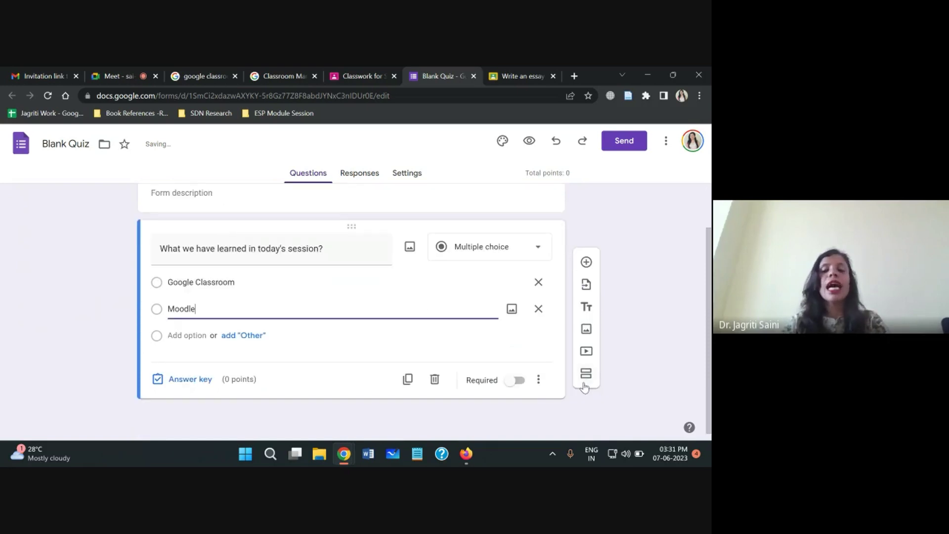
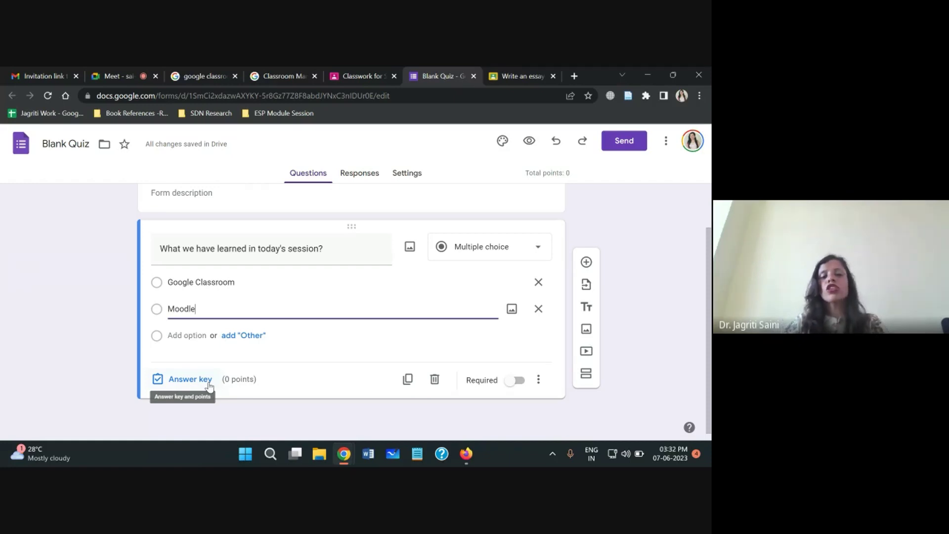
Set the first question's answer key to Google Classroom, worth 2 points
click(209, 384)
click(163, 308)
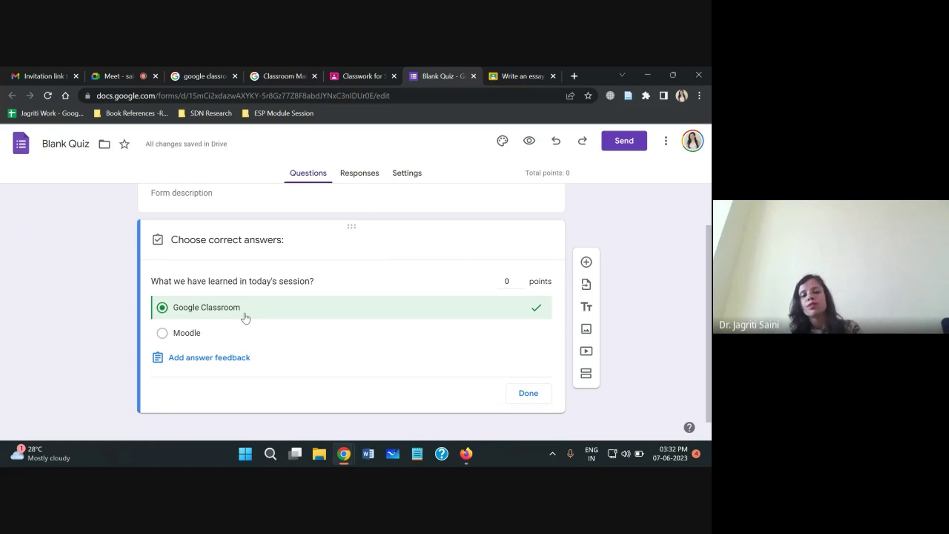
click(511, 282)
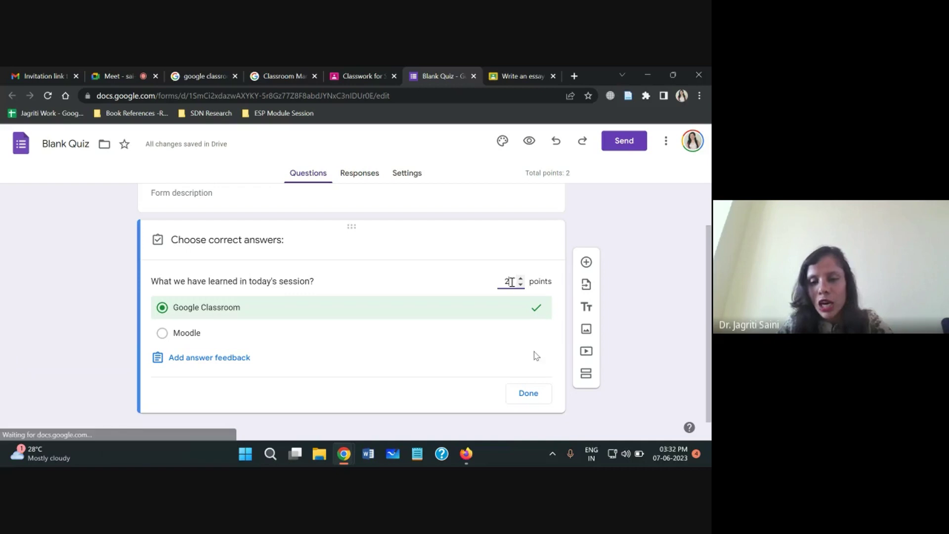
click(541, 393)
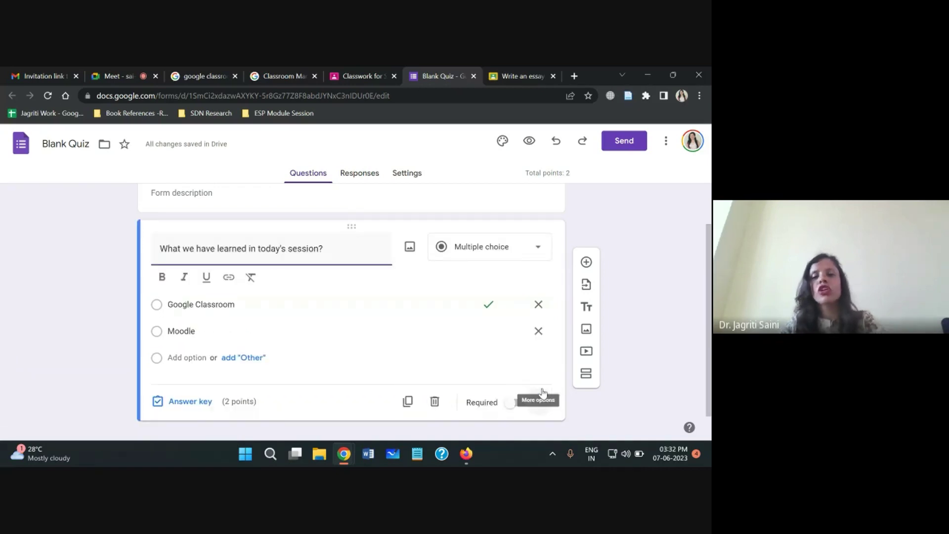
Add a second question, "What was your experience with today's session?", and set its type to Multiple choice
scroll(540, 396, down, 1)
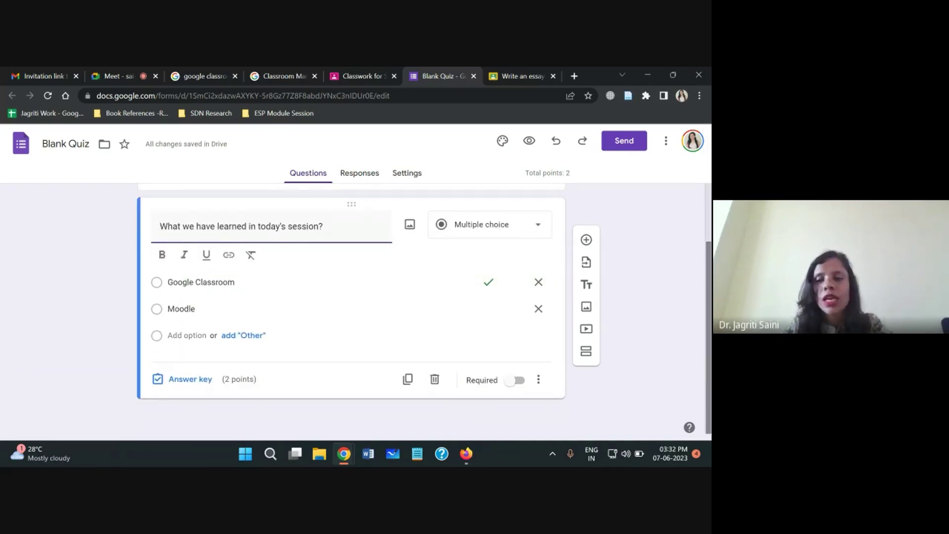
click(595, 241)
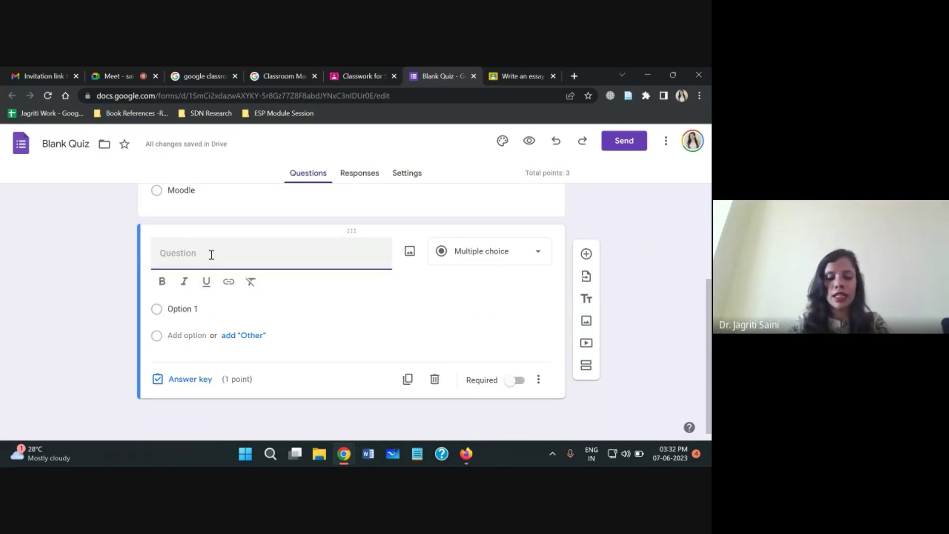
text(What was )
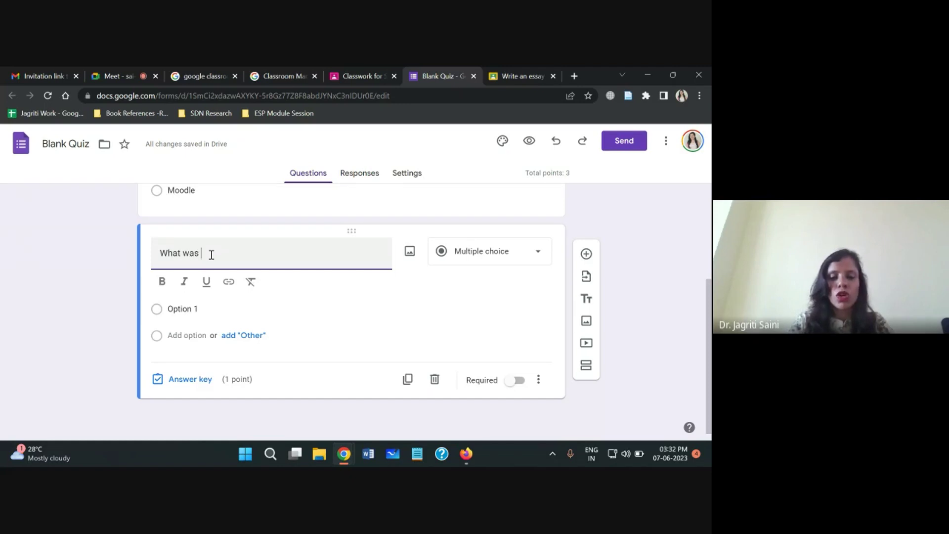
text(your exper)
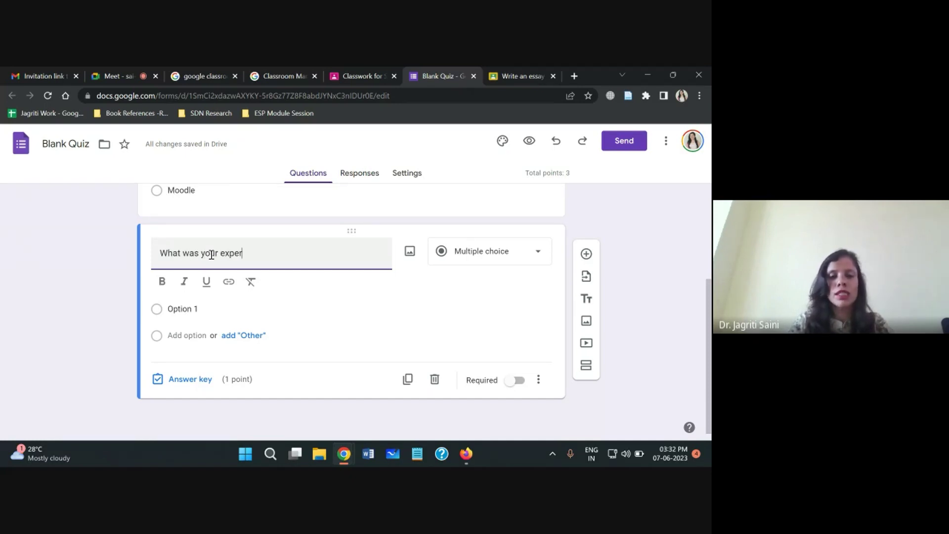
text(ience with today)
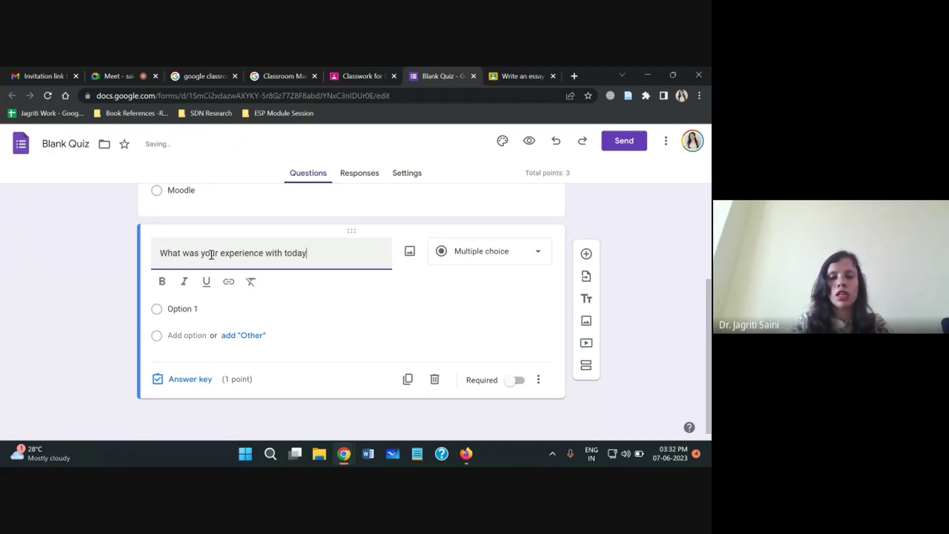
text('s session?)
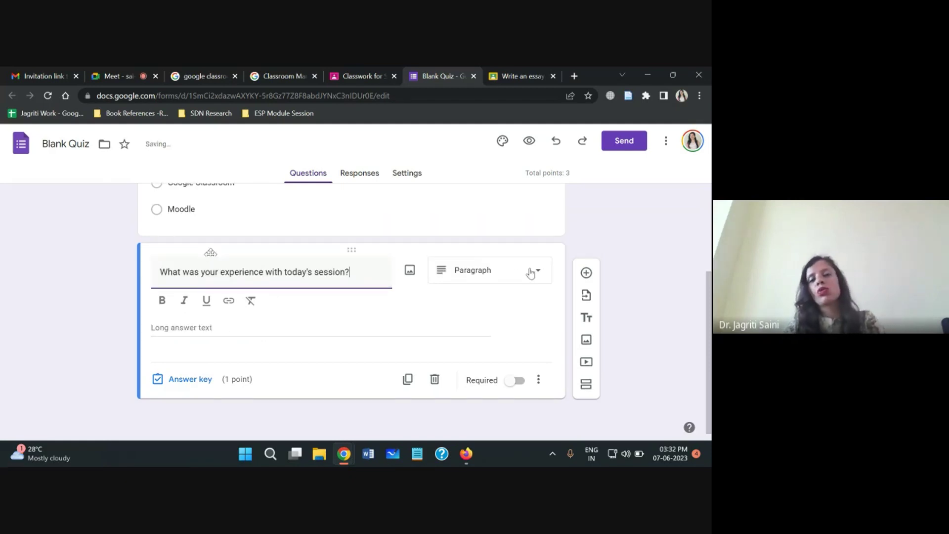
click(535, 272)
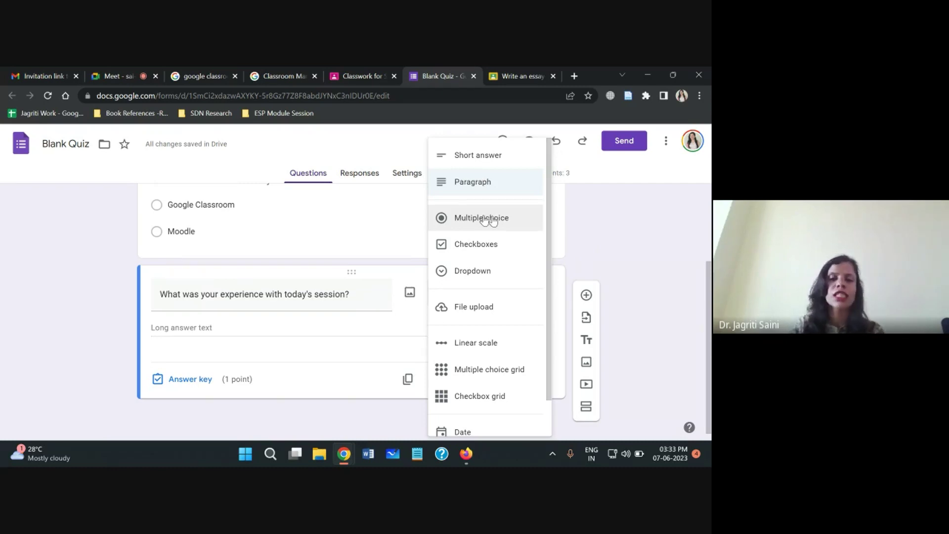
click(489, 220)
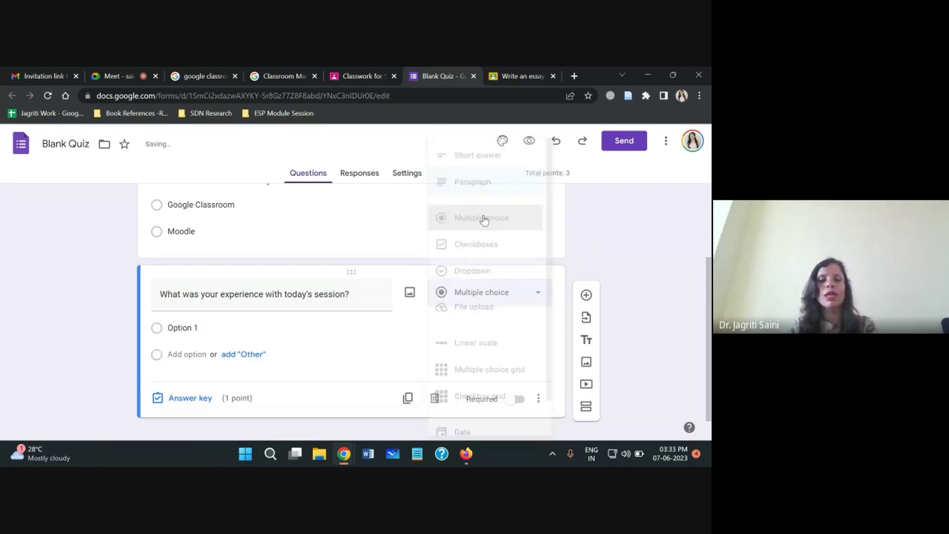
Give the second question four answer options: "Excellent", "Good", "Fair" and "Poor"
click(175, 328)
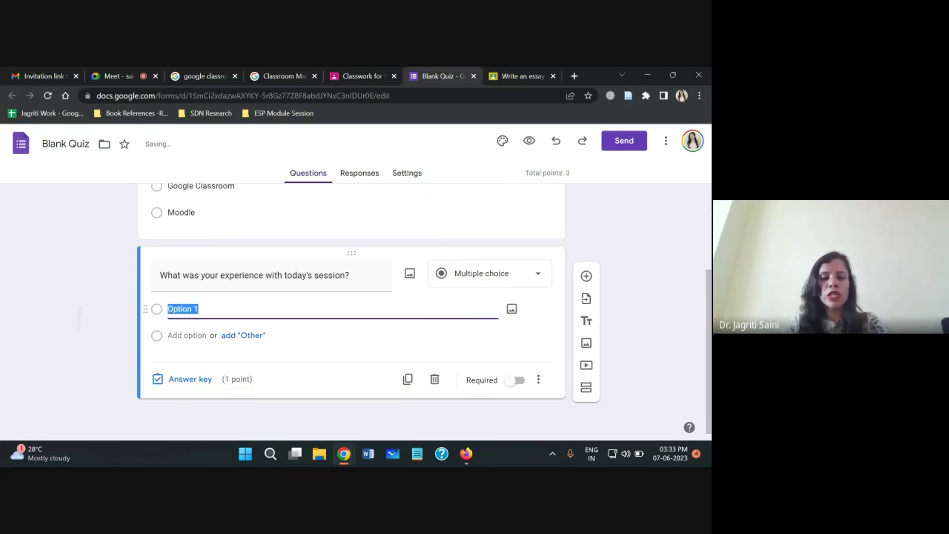
text(Exce)
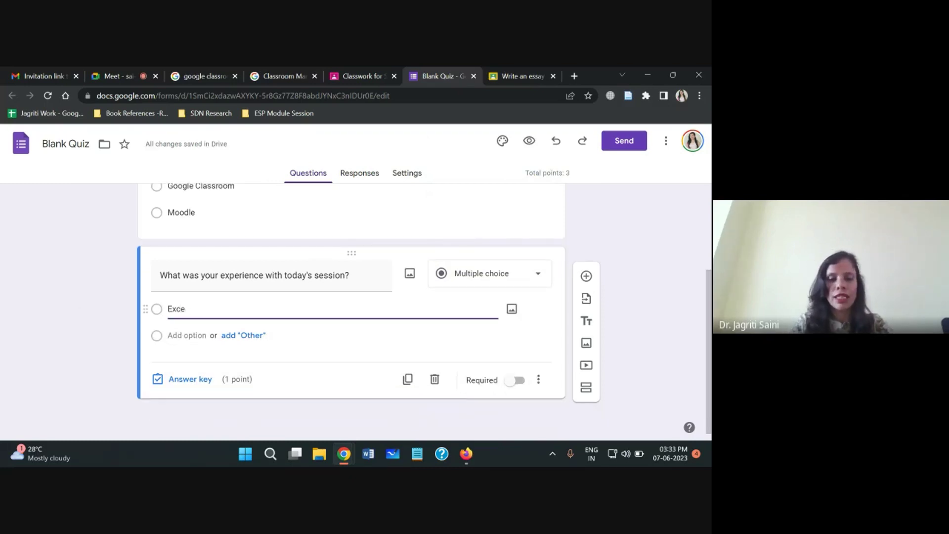
text(lel)
key(BackSpace)
text(llent)
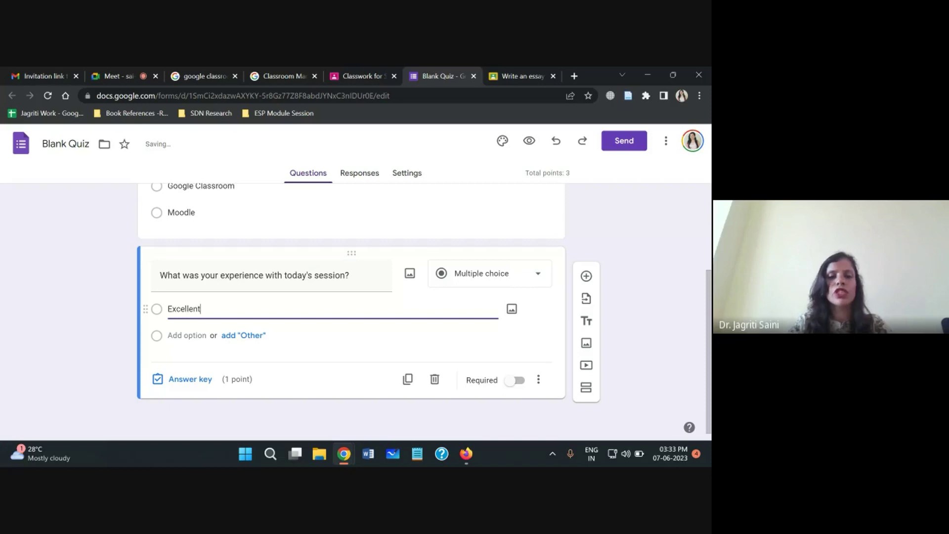
click(189, 355)
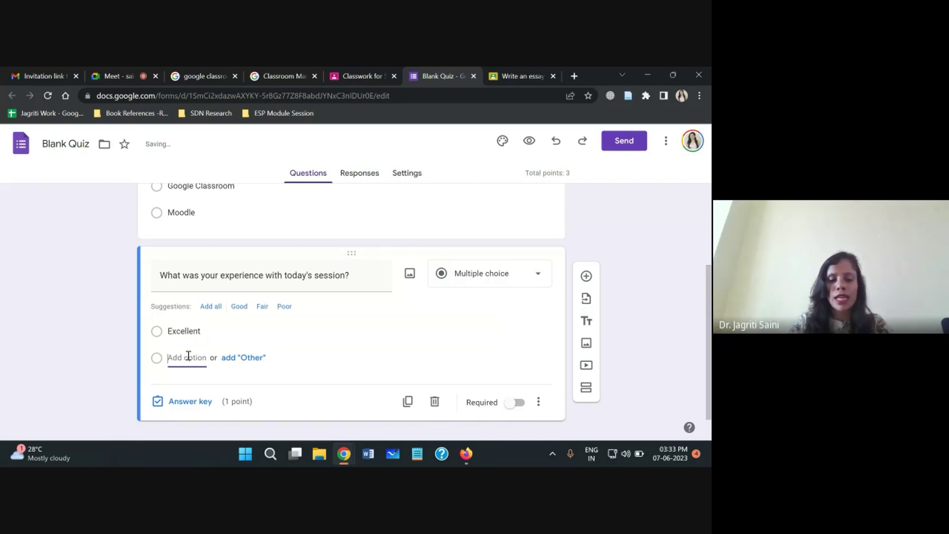
text(good)
key(BackSpace)
key(BackSpace)
key(BackSpace)
key(BackSpace)
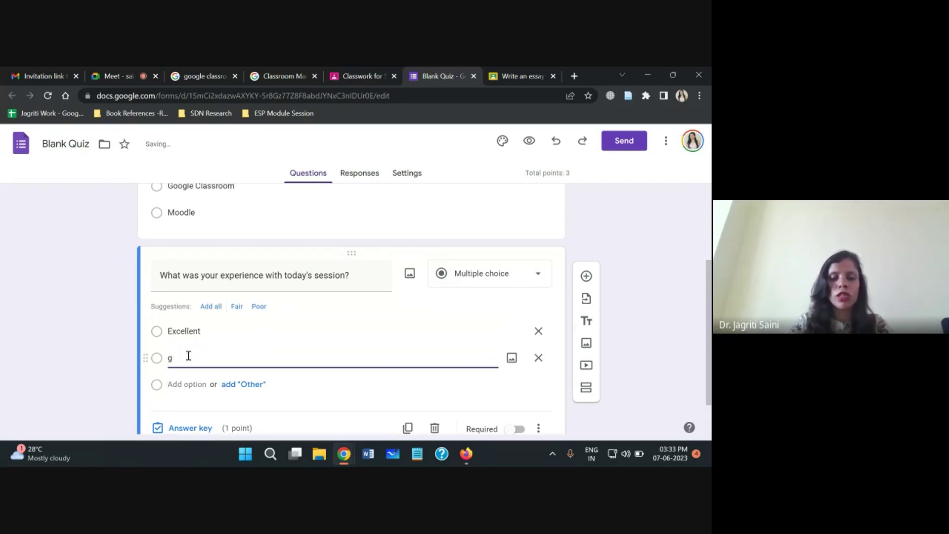
text(Good)
key(Return)
text(Fair)
key(Return)
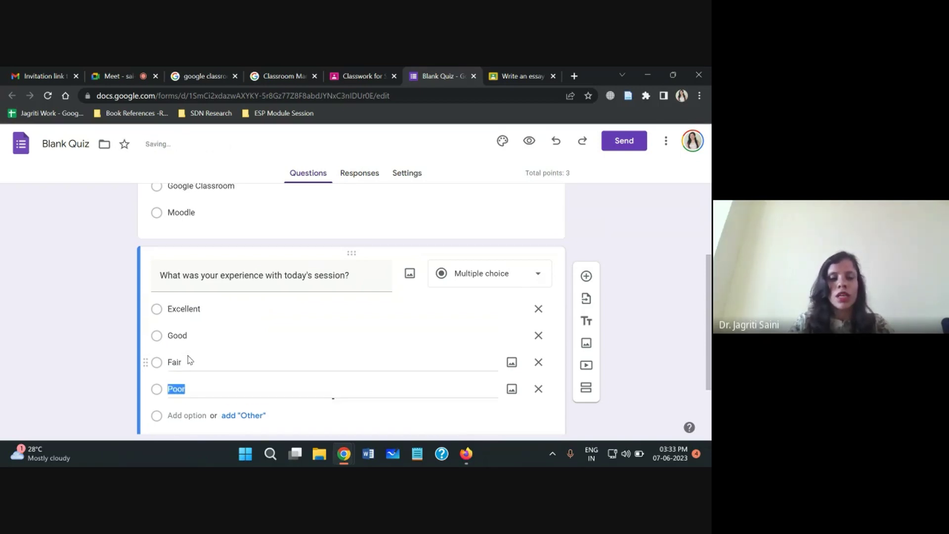
click(628, 372)
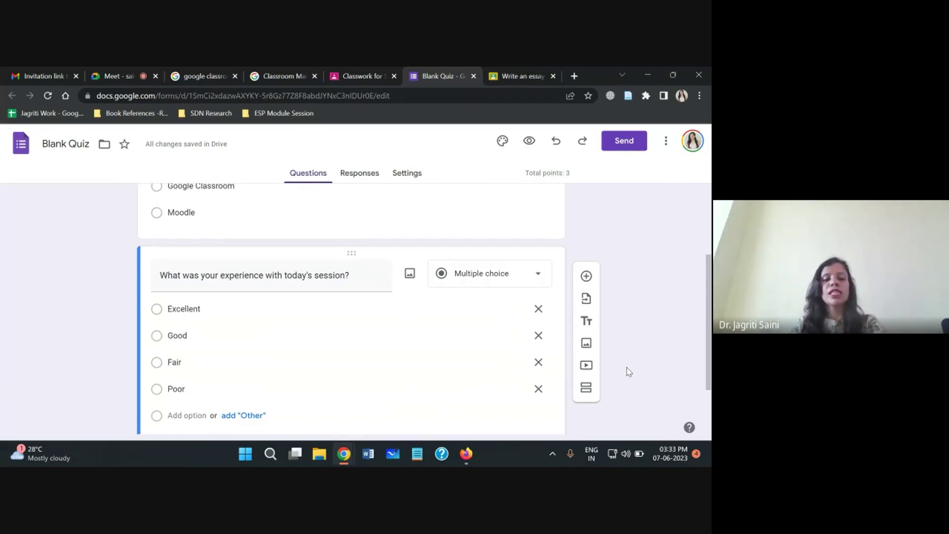
Set the second question's answer key to Good, worth 2 points
scroll(629, 372, down, 2)
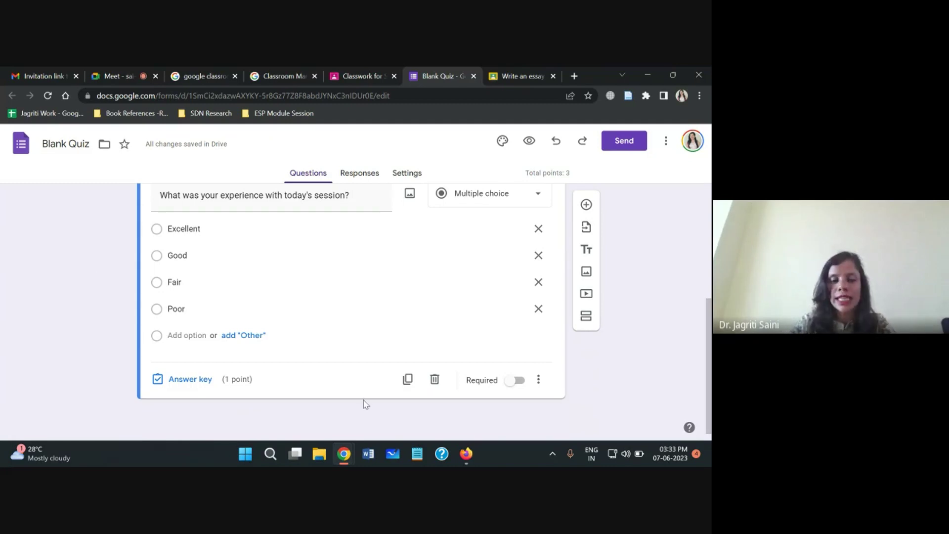
click(189, 381)
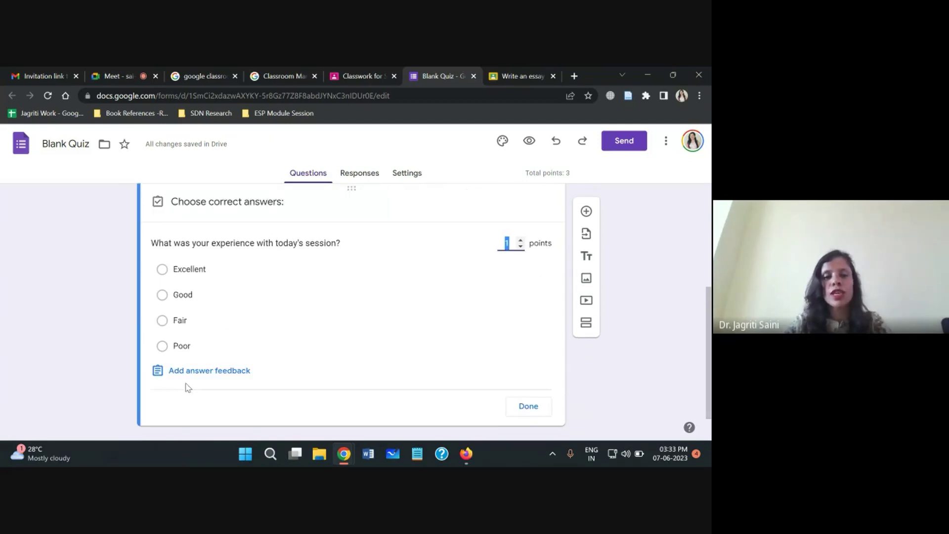
click(161, 297)
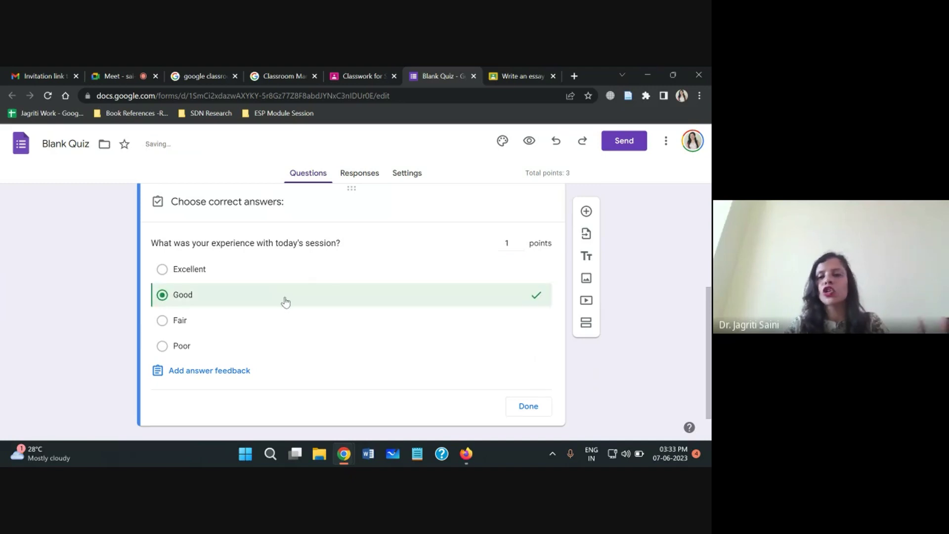
click(507, 242)
text(2)
key(Delete)
click(520, 406)
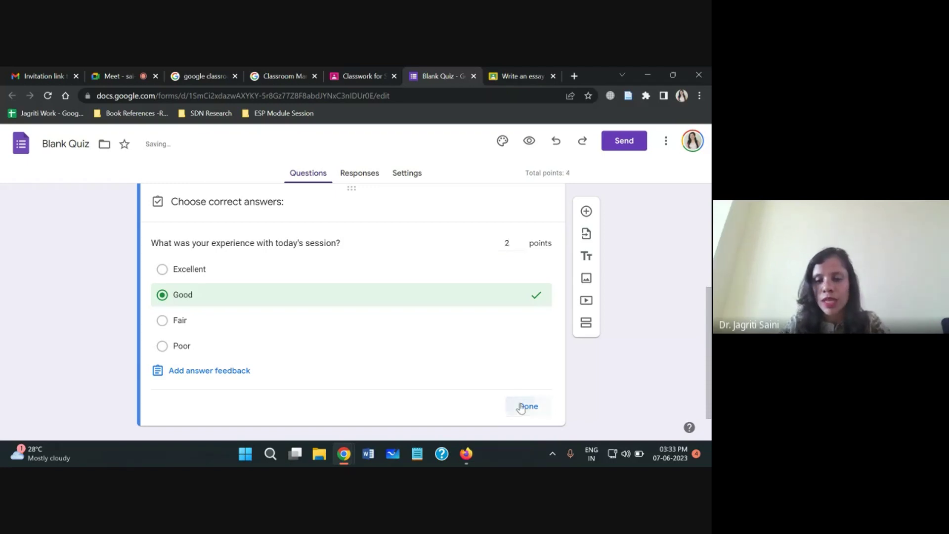
Review the quiz's total points, its responses page and its quiz settings, and return to the questions
scroll(13, 370, up, 4)
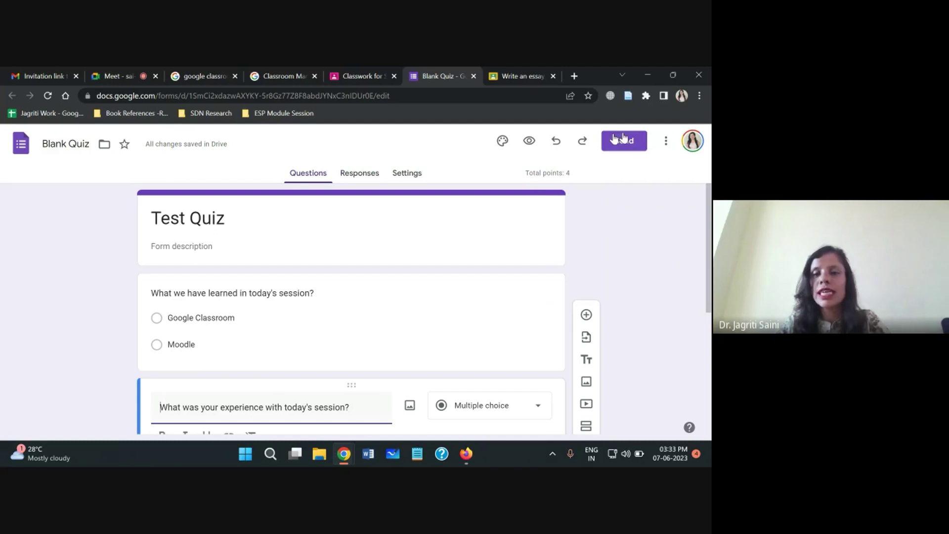
click(525, 176)
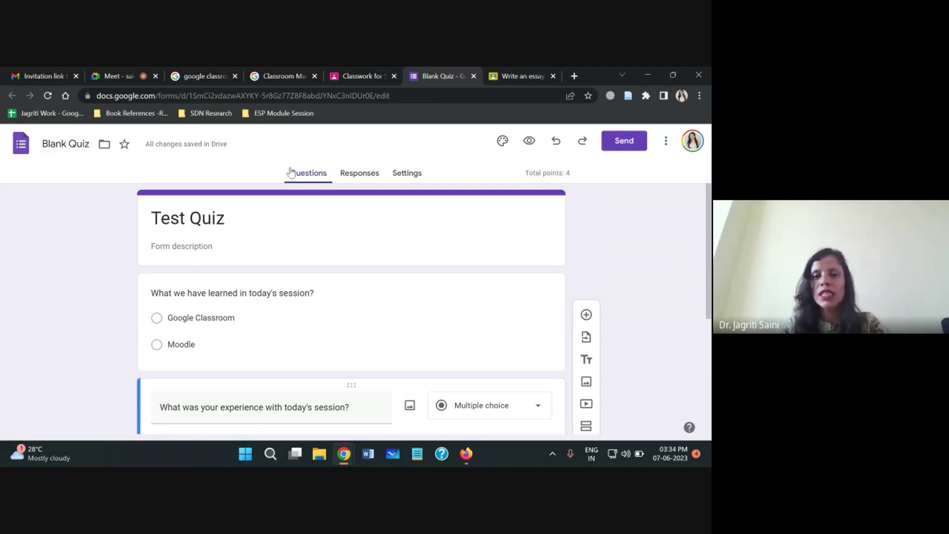
click(360, 173)
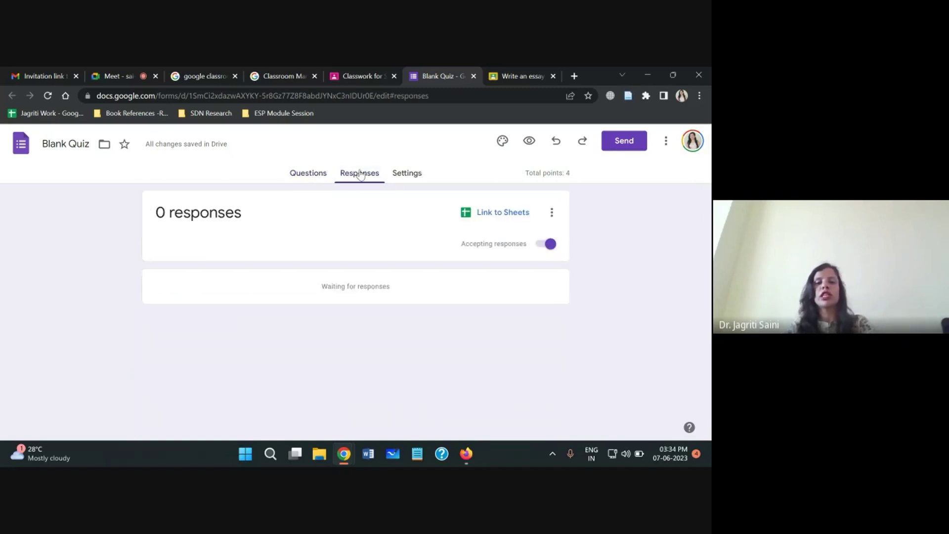
click(403, 179)
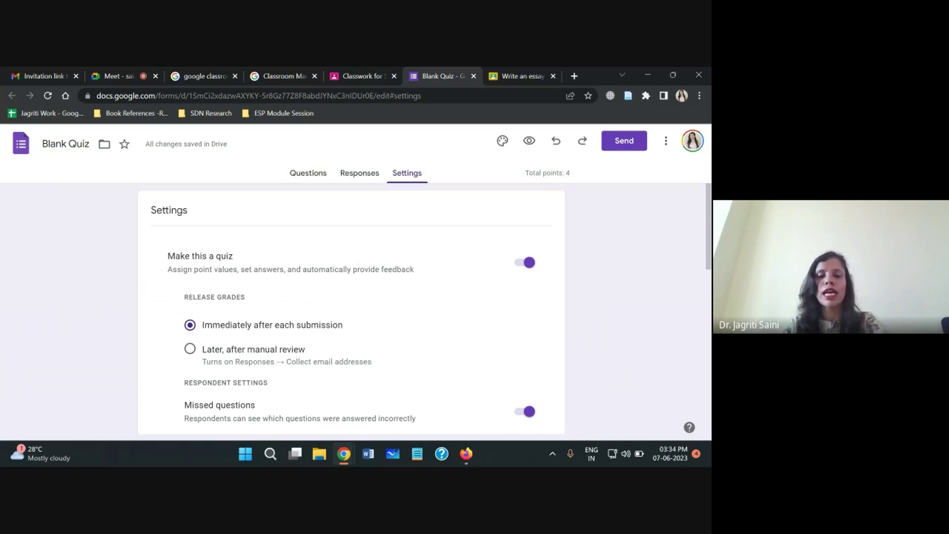
scroll(443, 298, down, 6)
scroll(351, 307, up, 6)
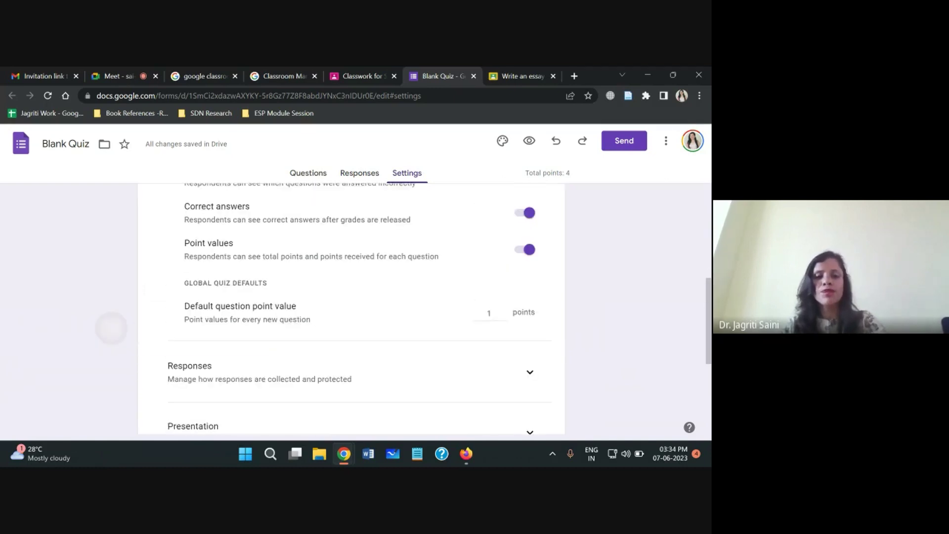
click(302, 179)
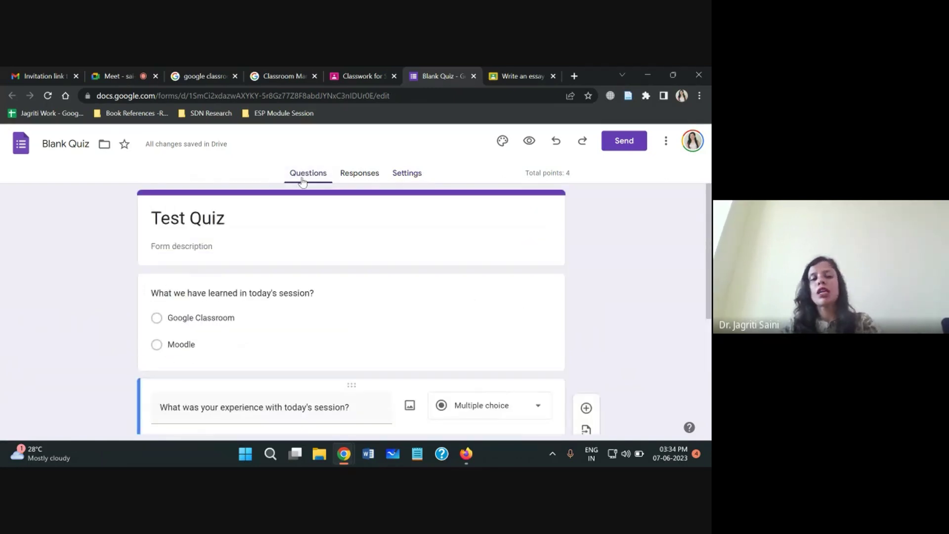
Send the Test Quiz form by email to the student's suggested contact address, keeping the default subject and message
click(621, 146)
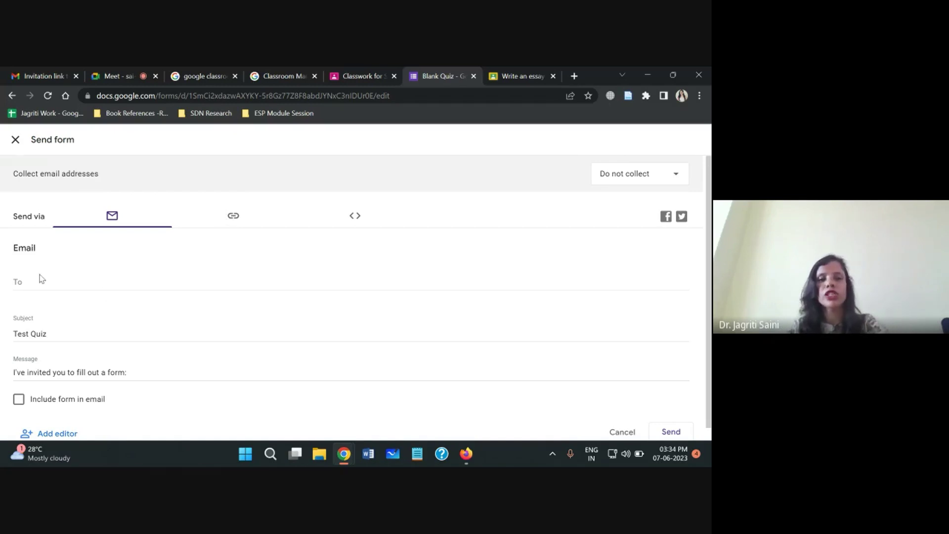
scroll(42, 279, down, 1)
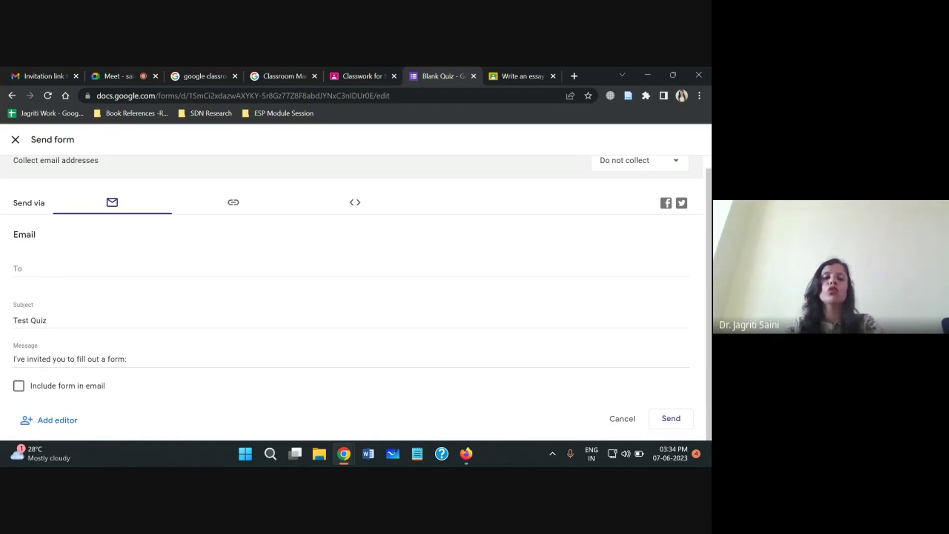
click(43, 271)
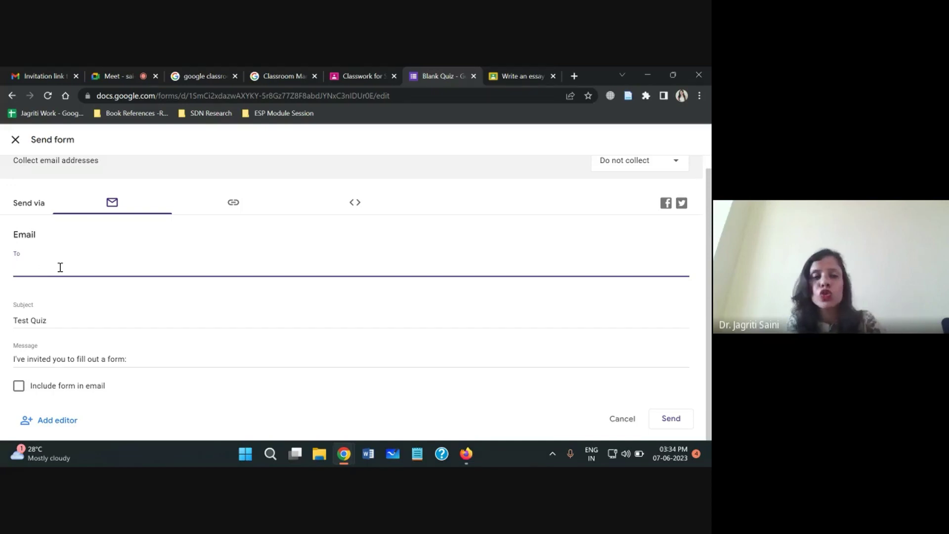
text(kams)
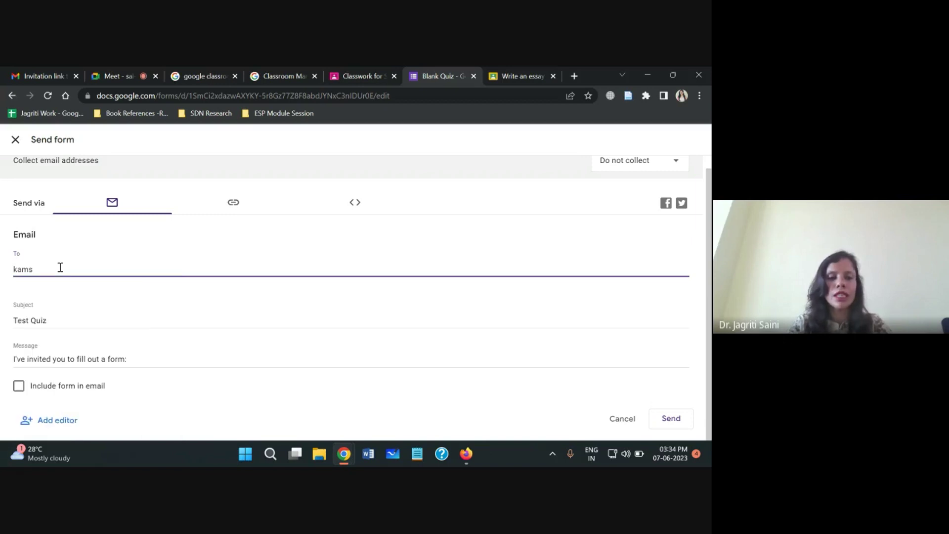
key(BackSpace)
text(la)
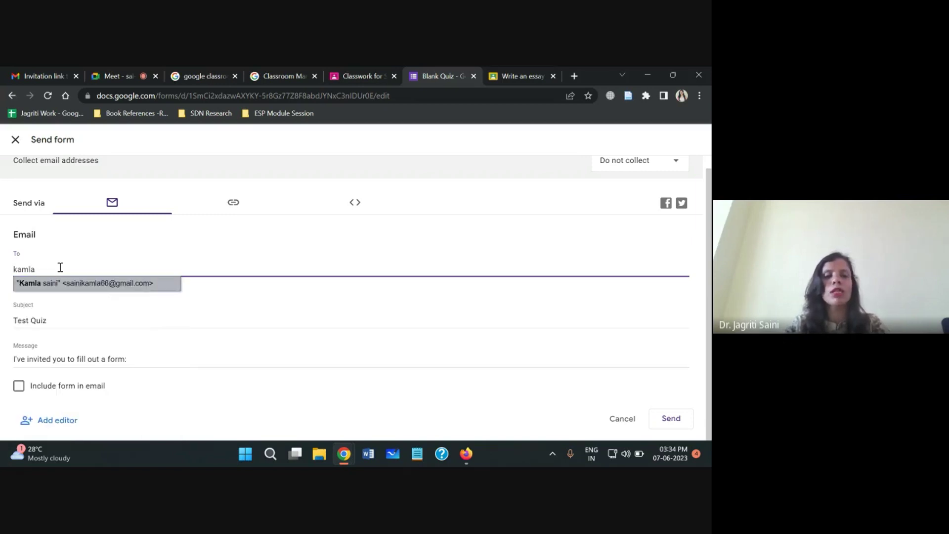
click(70, 286)
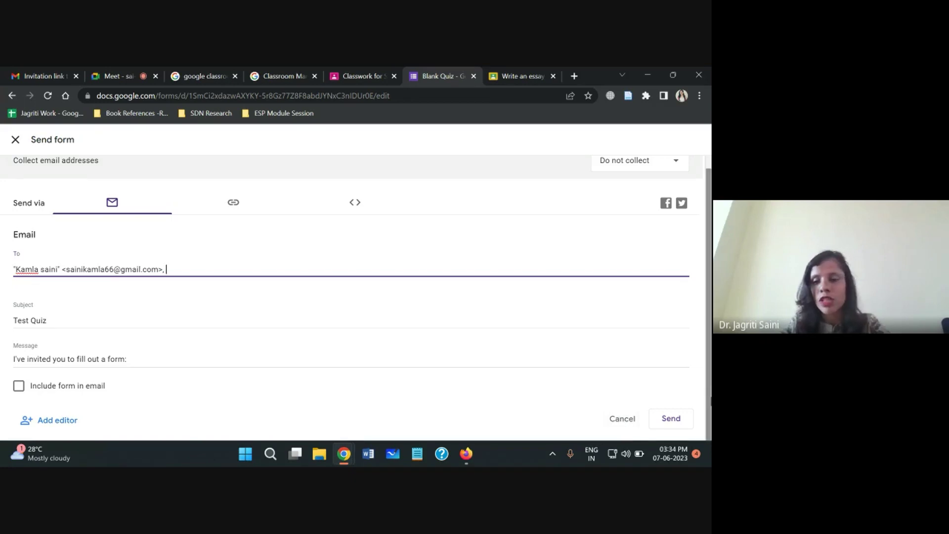
click(673, 419)
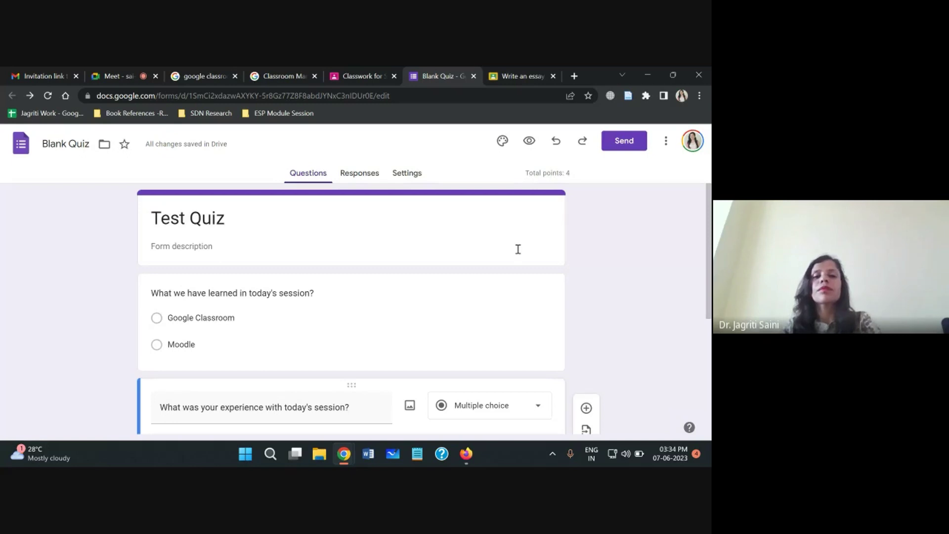
Switch back to Google Classroom, reload the classwork page and expand the Weekend Quiz draft
click(358, 77)
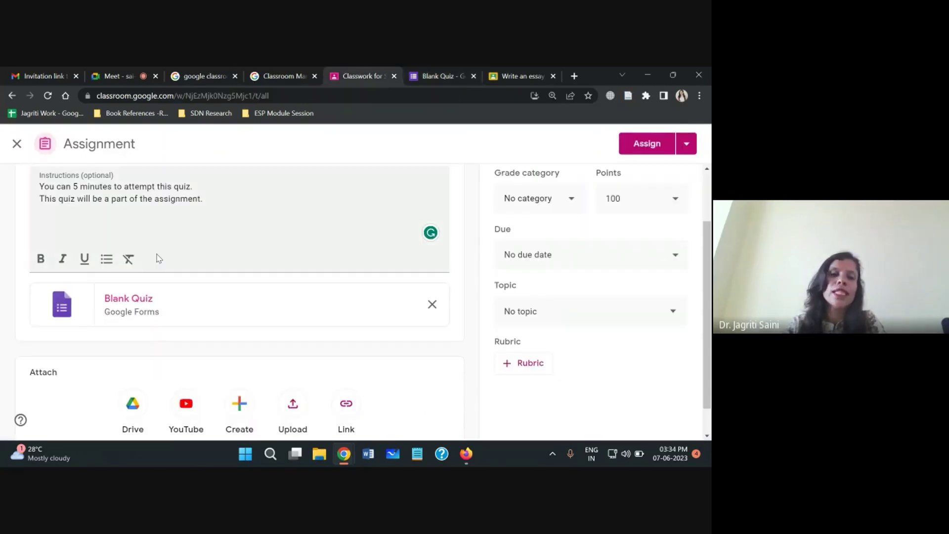
click(47, 96)
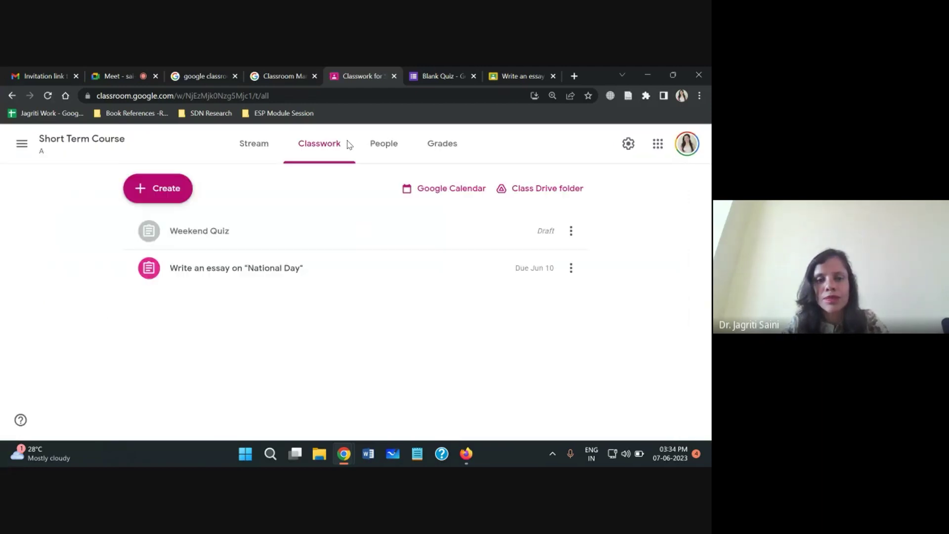
click(213, 236)
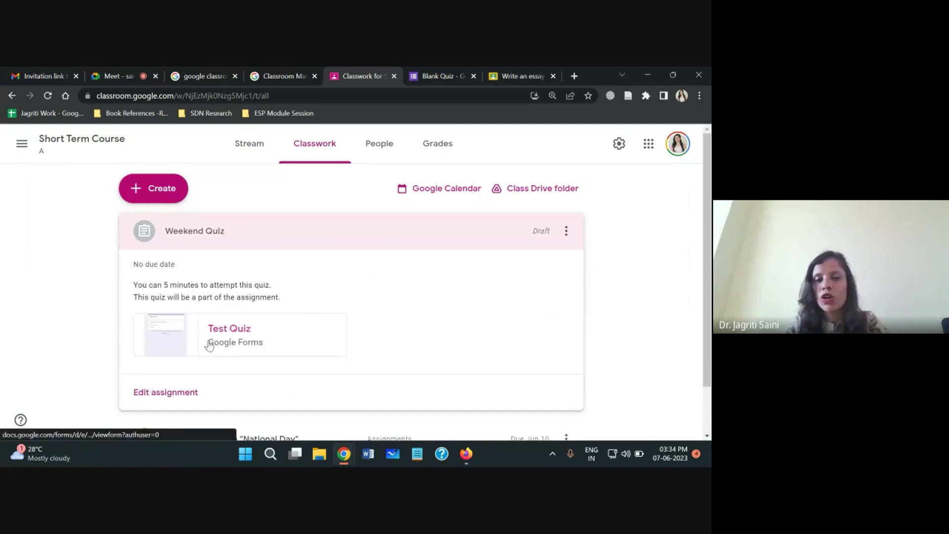
Open the Weekend Quiz draft for editing and set its grade category to Class Test
click(173, 393)
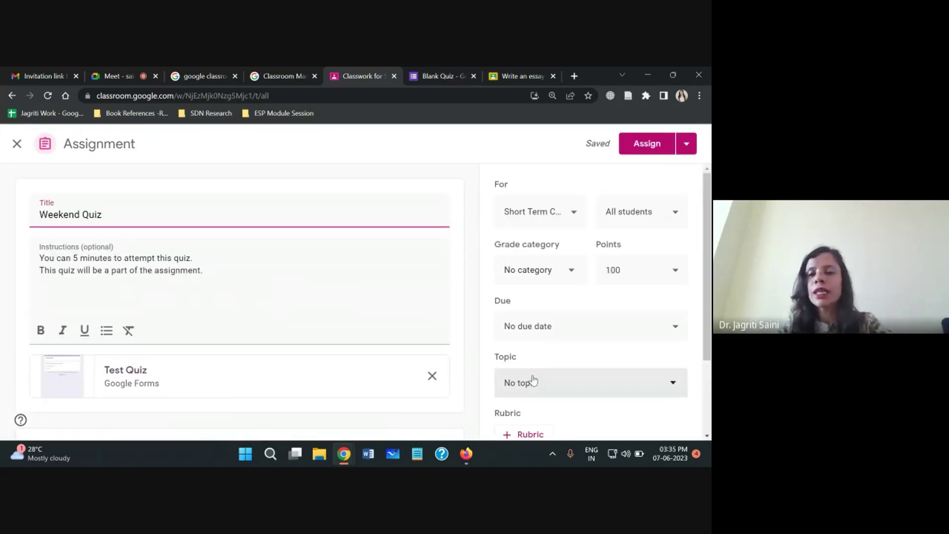
scroll(707, 223, down, 2)
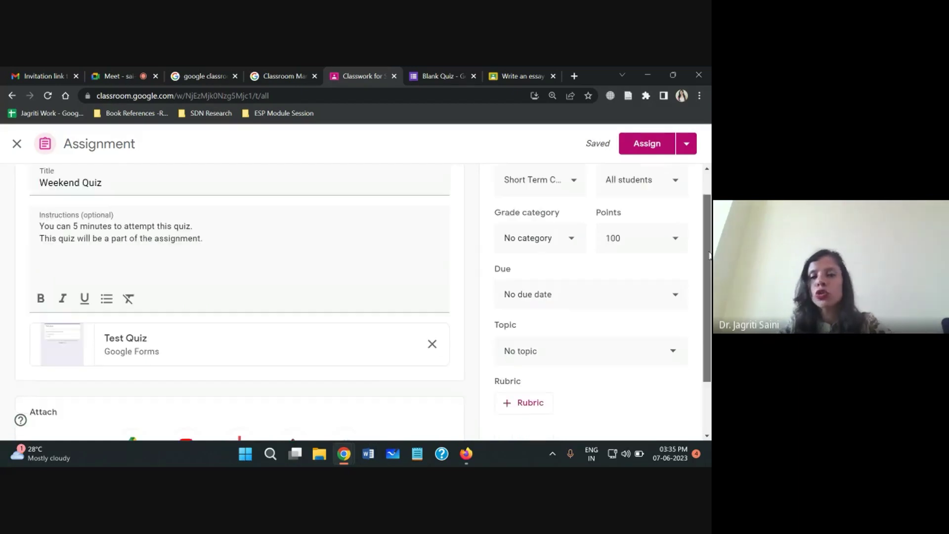
scroll(707, 207, up, 2)
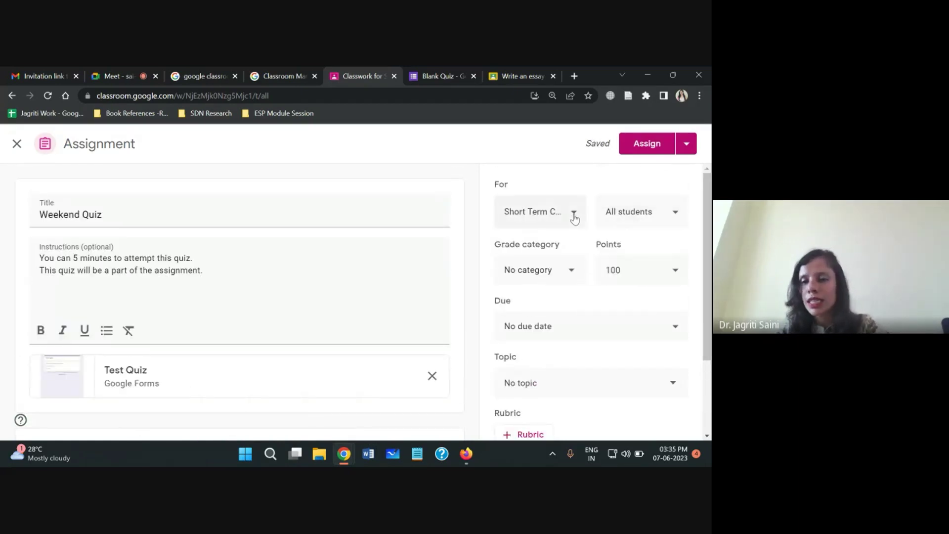
click(573, 217)
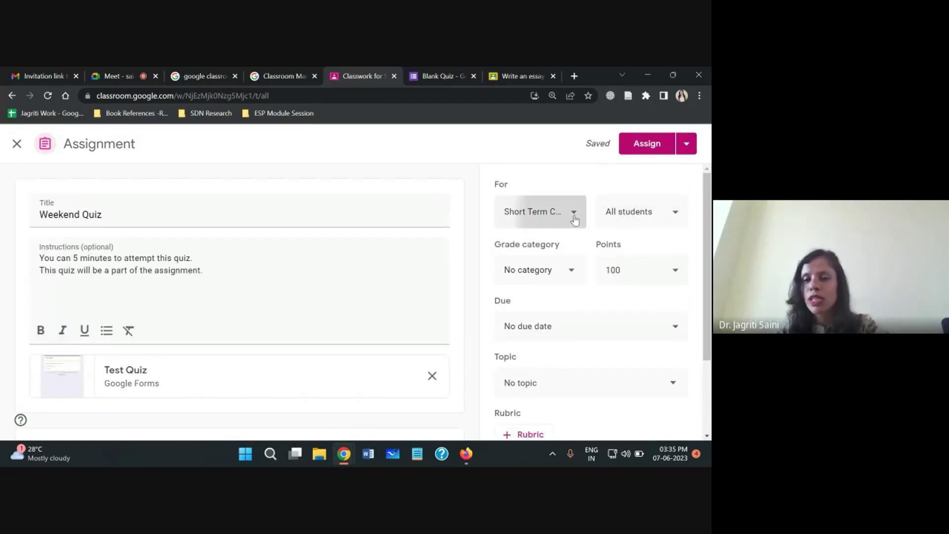
click(589, 194)
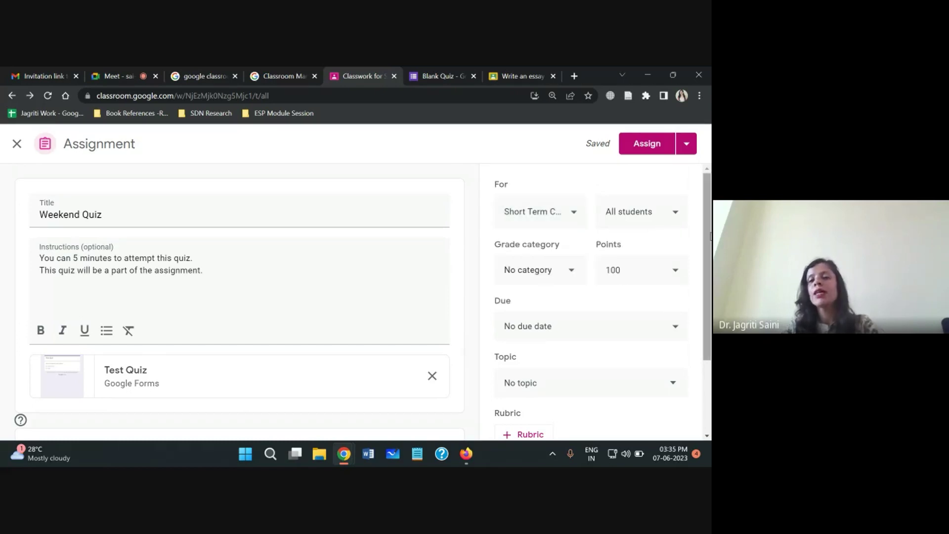
scroll(710, 236, down, 1)
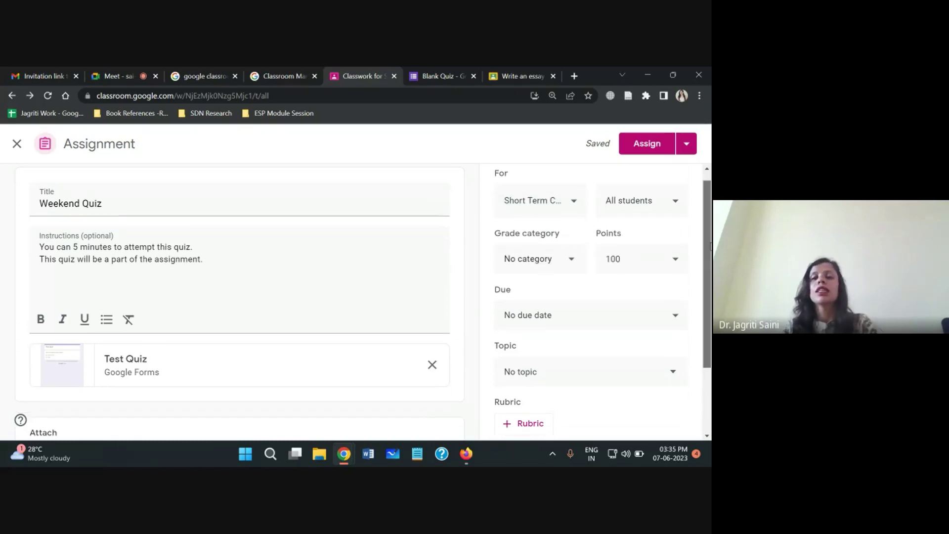
click(570, 252)
click(525, 315)
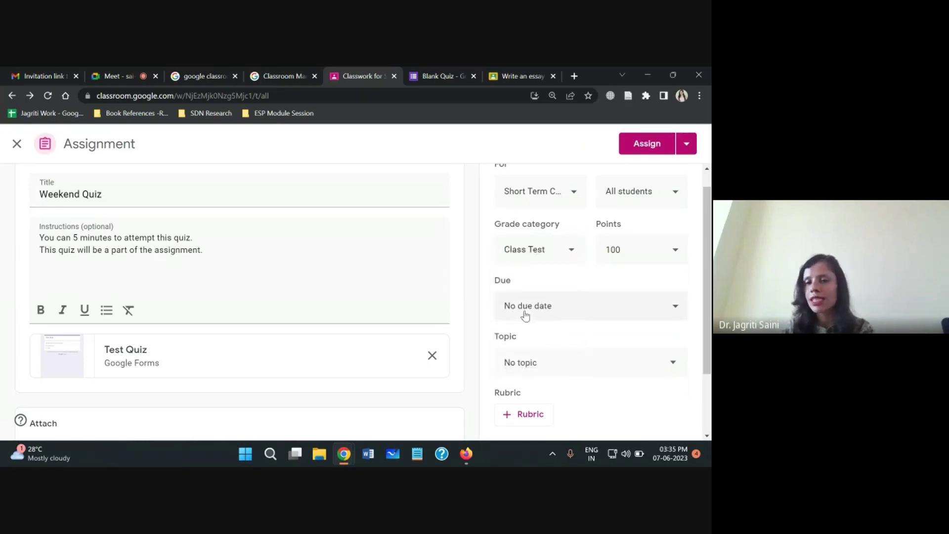
Set the Weekend Quiz assignment's points to 4
click(627, 254)
key(BackSpace)
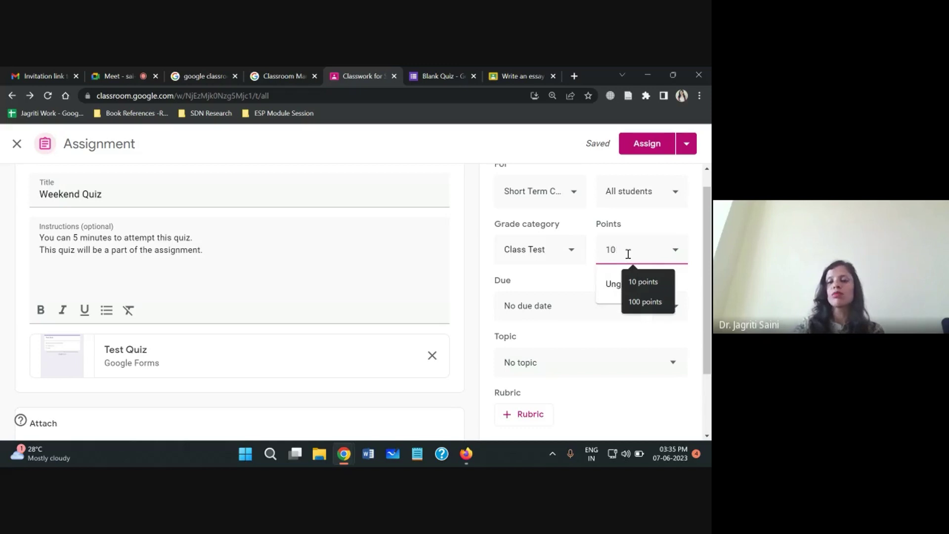
key(BackSpace)
key(BackSpace)
text(4)
click(678, 227)
click(618, 250)
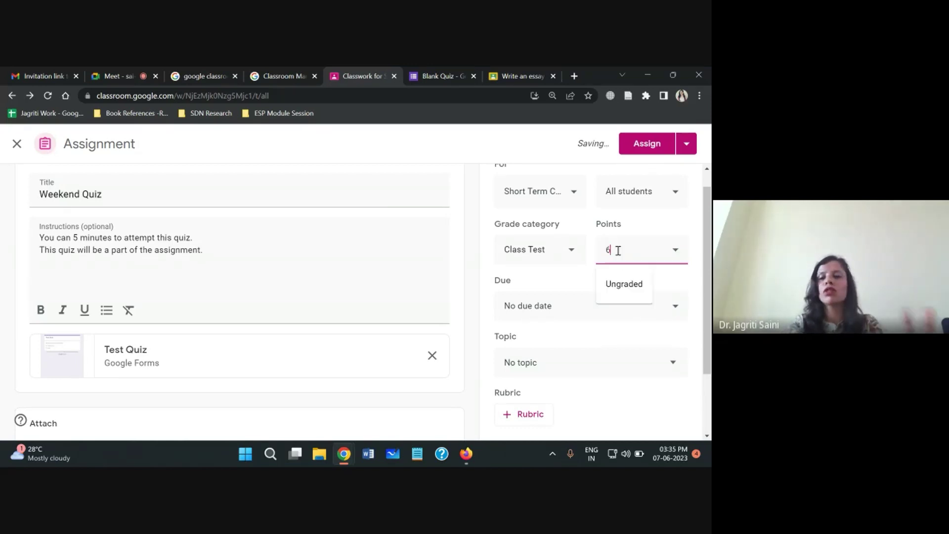
click(662, 223)
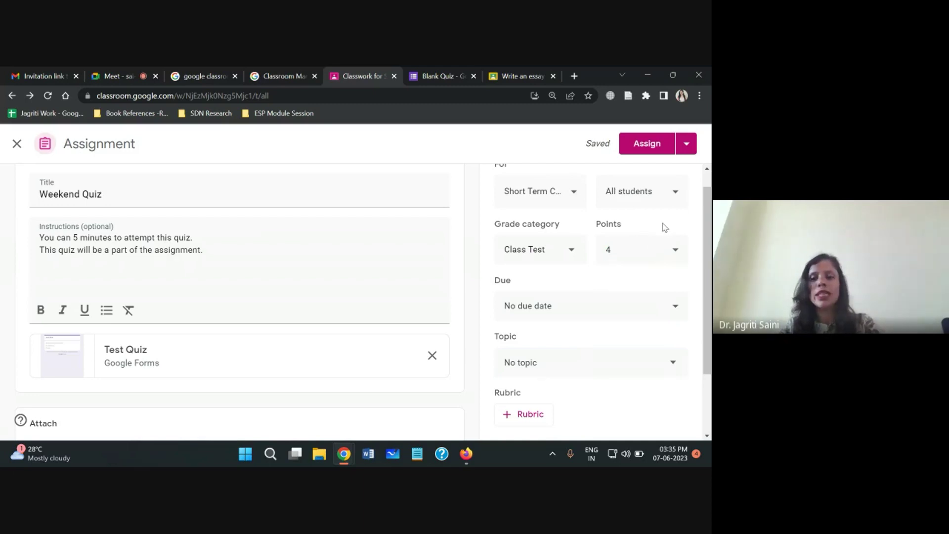
Set the assignment's due date to Jun 10, 2023, without a due time
scroll(662, 224, down, 3)
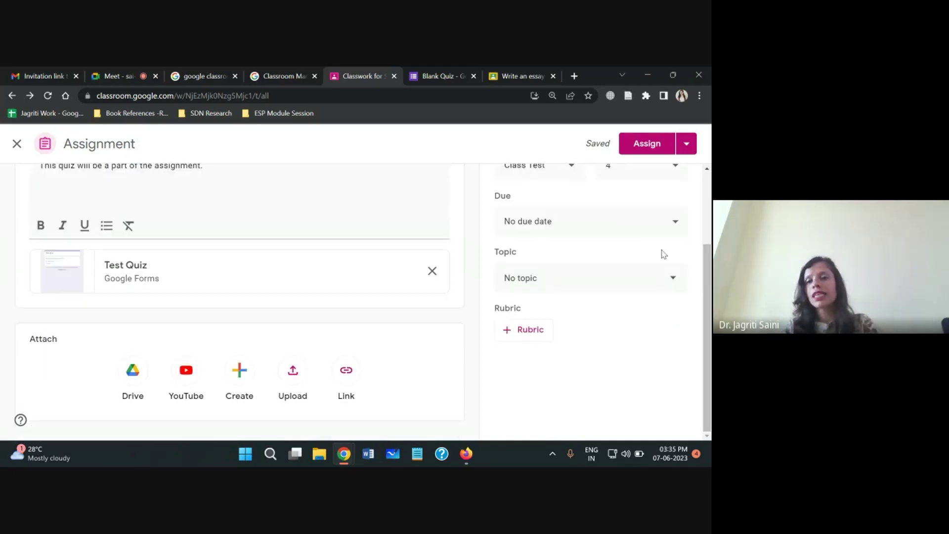
click(634, 223)
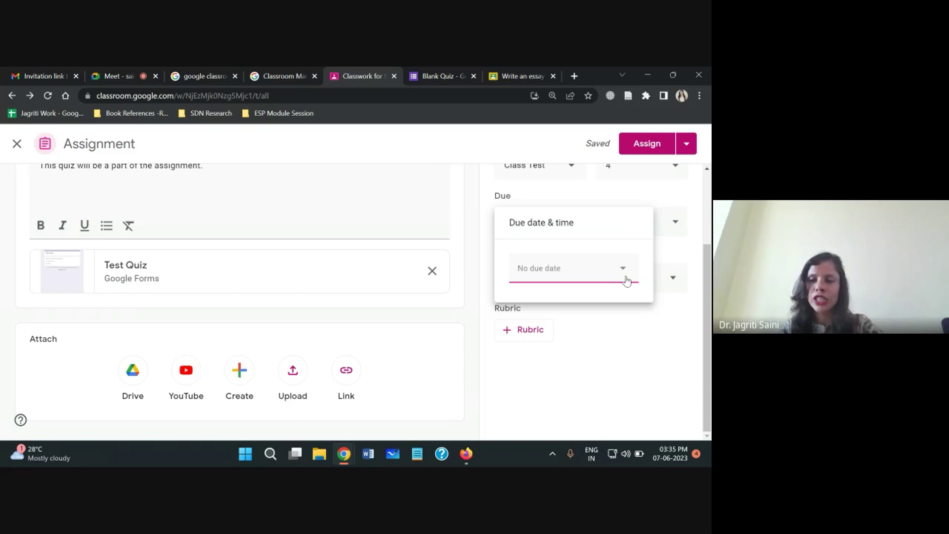
click(626, 274)
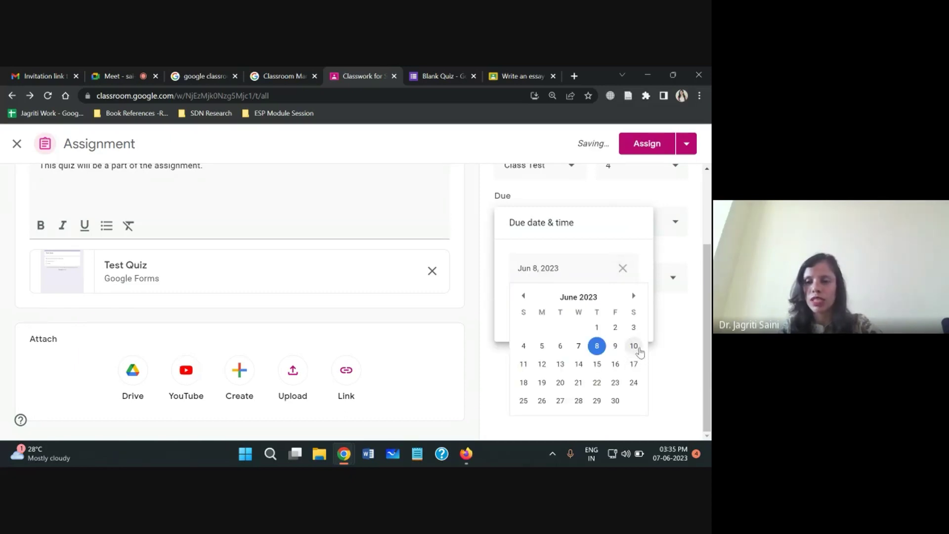
click(634, 346)
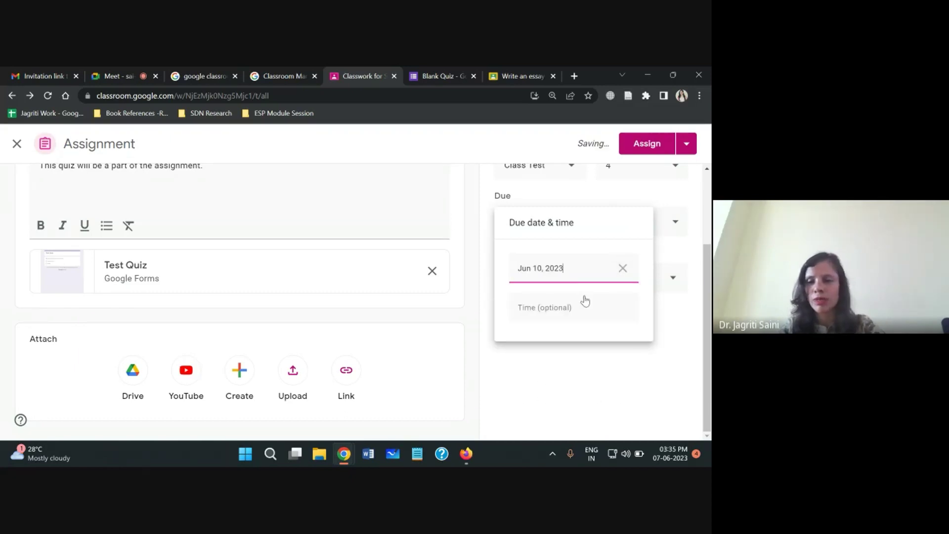
click(675, 359)
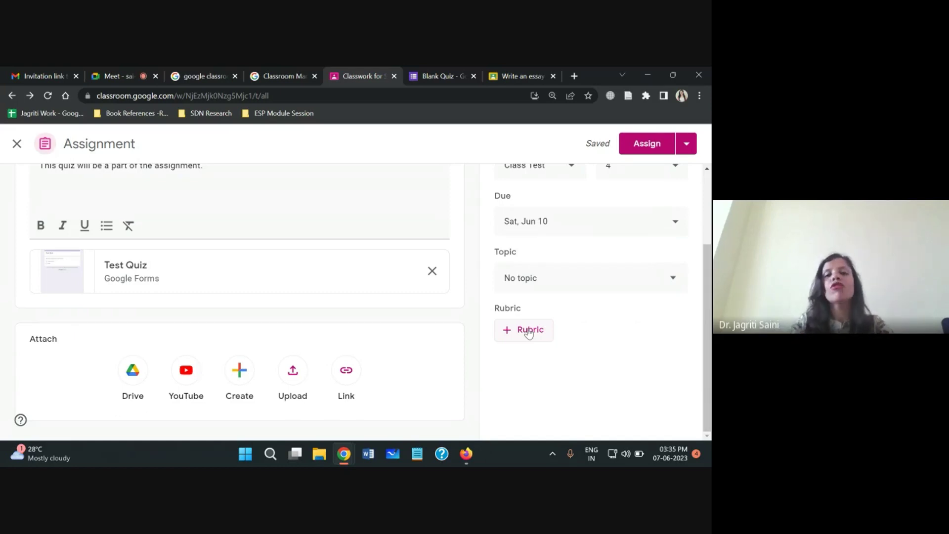
Assign the Weekend Quiz to all students and look over its posted entry on the classwork page
scroll(528, 334, up, 3)
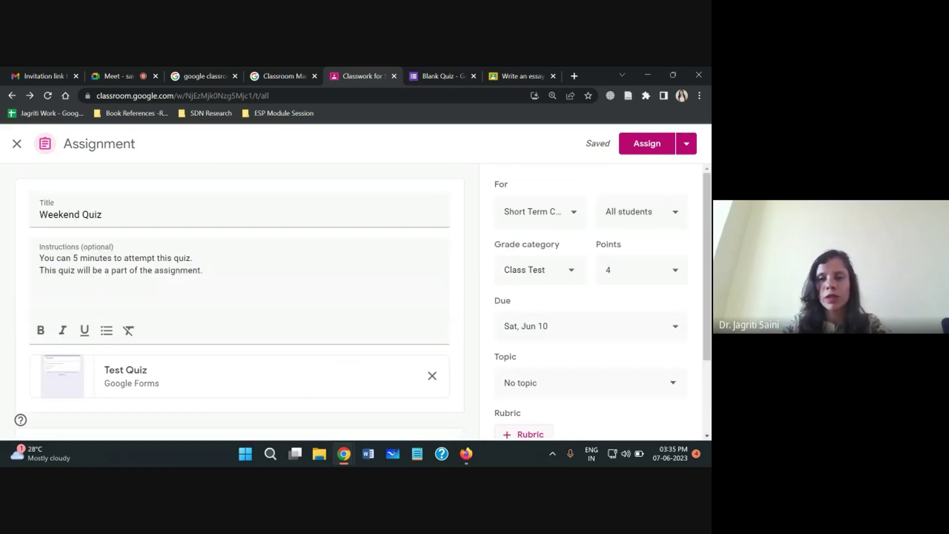
click(654, 154)
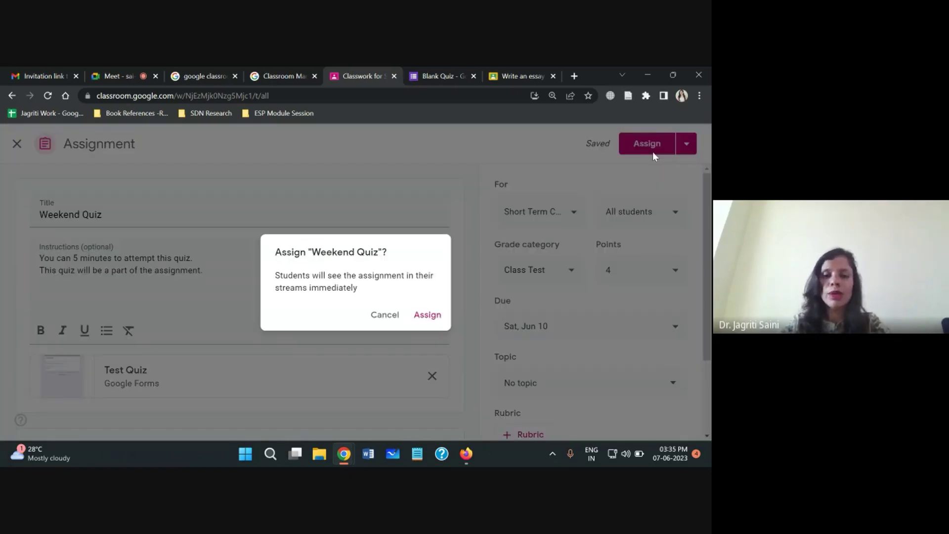
click(429, 316)
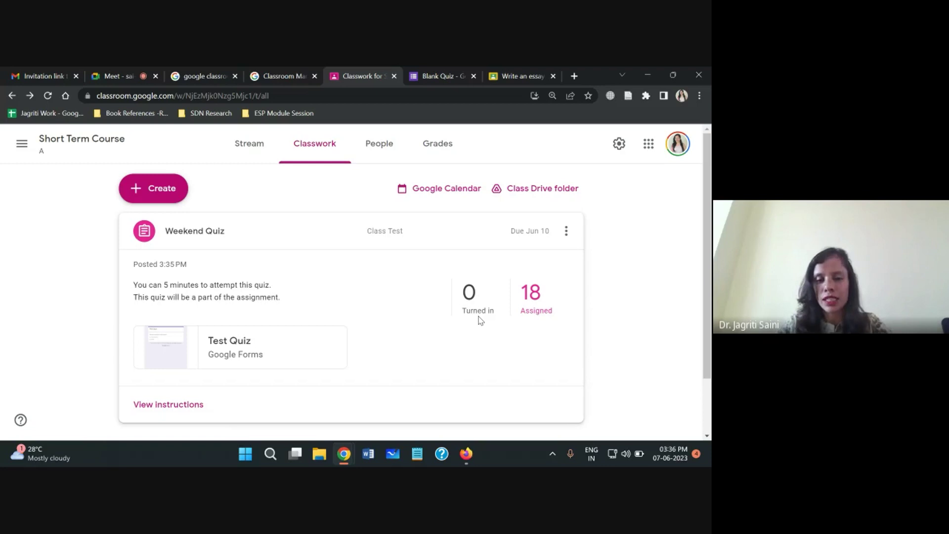
scroll(478, 320, down, 2)
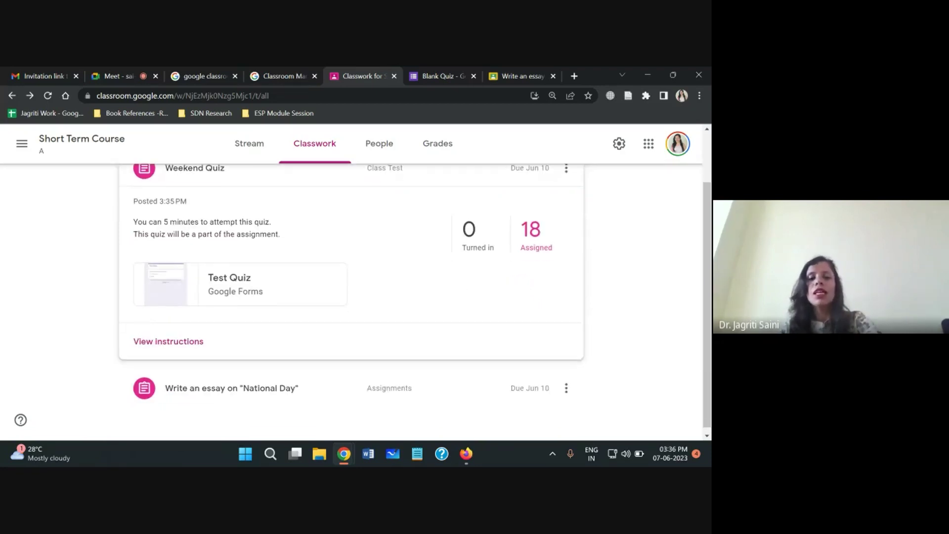
scroll(478, 320, up, 2)
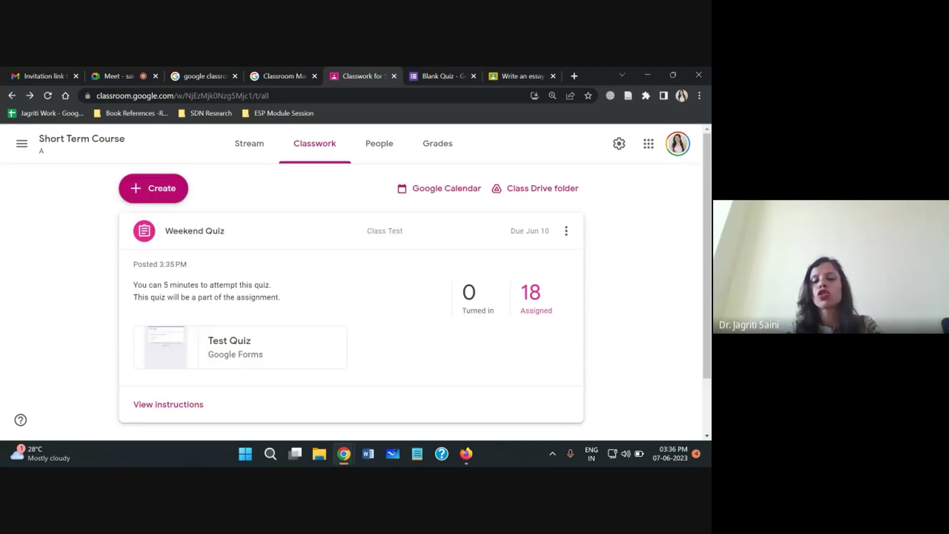
Switch to the student's account in Firefox, open Weekend Quiz from the Short Term Course stream, and open its attached Test Quiz form
click(466, 454)
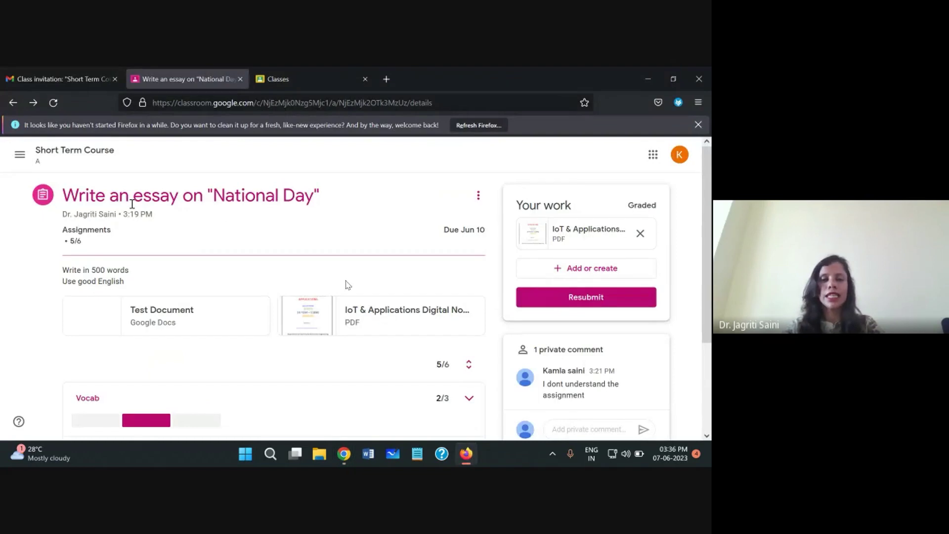
click(47, 155)
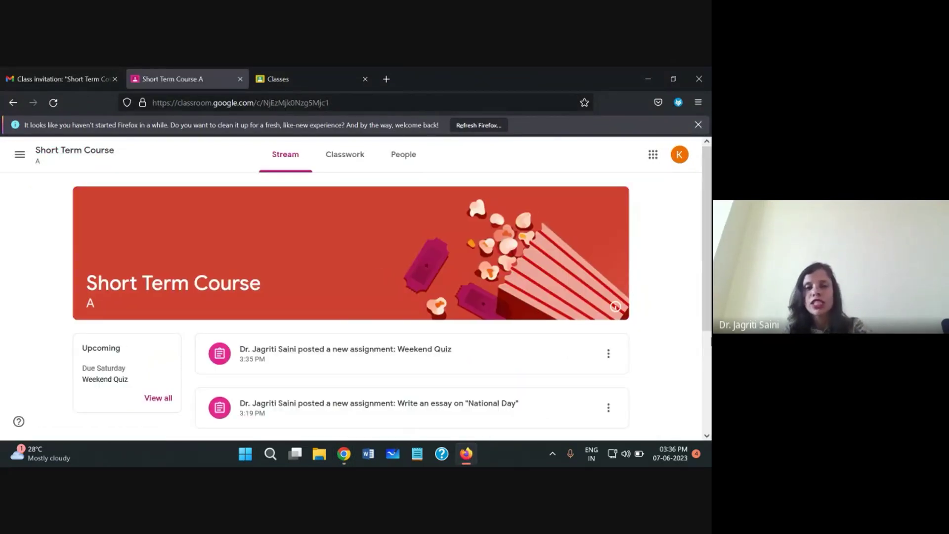
scroll(2, 202, down, 2)
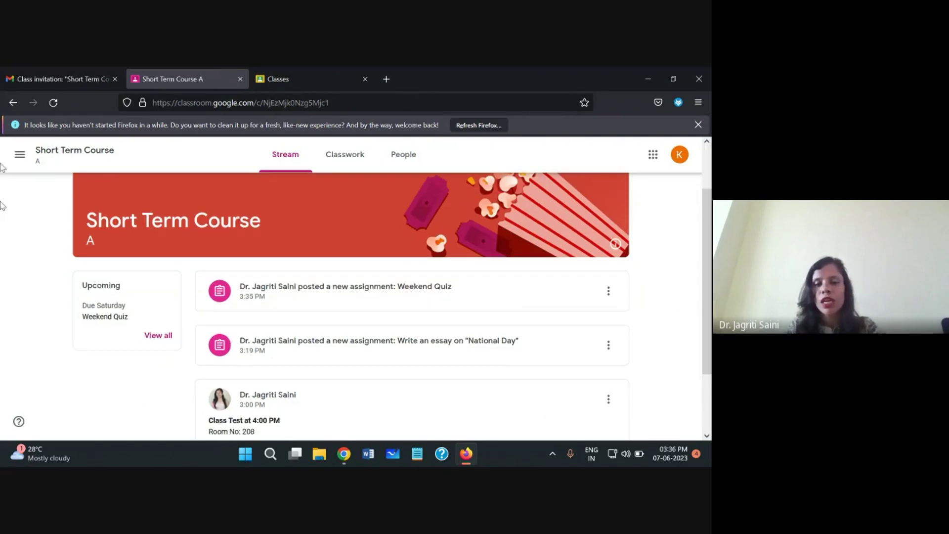
click(412, 292)
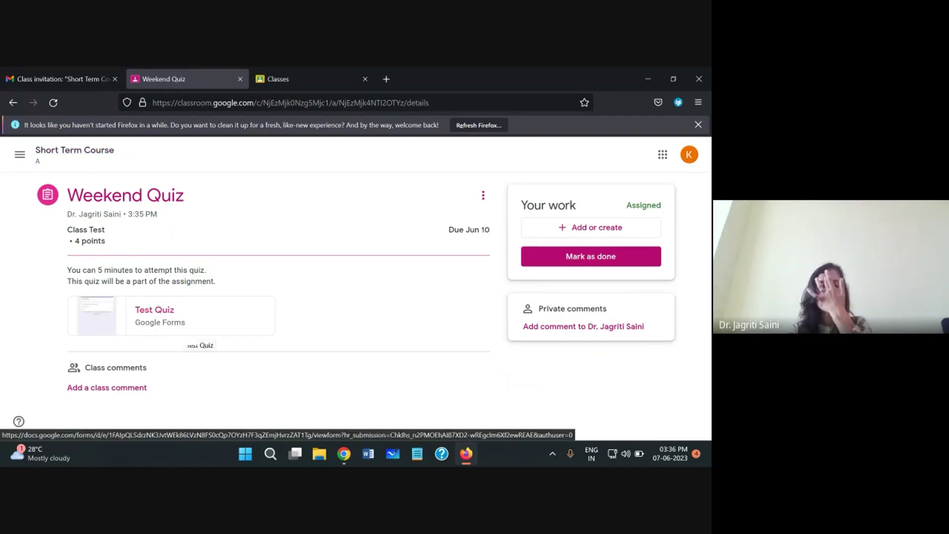
click(153, 311)
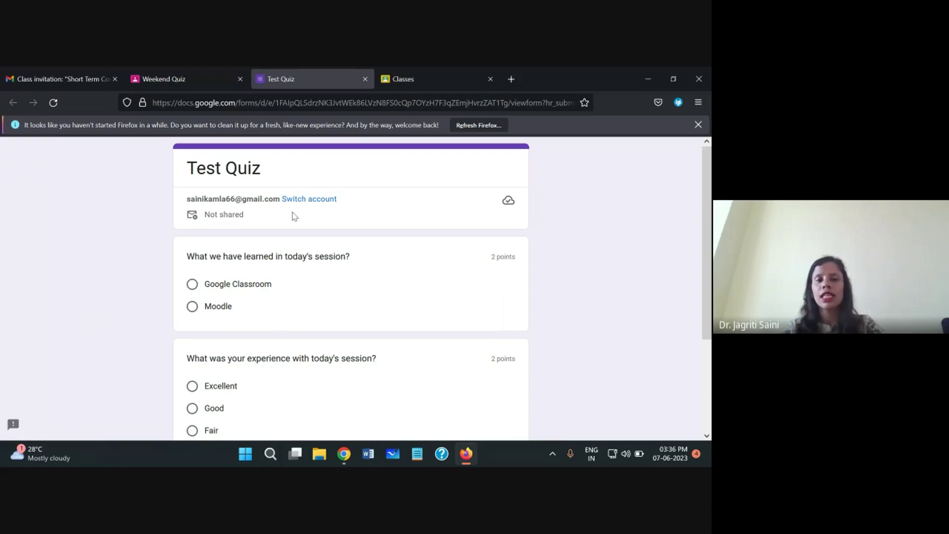
Answer the first quiz question with Google Classroom and the second with Good, and submit the form
scroll(246, 214, down, 3)
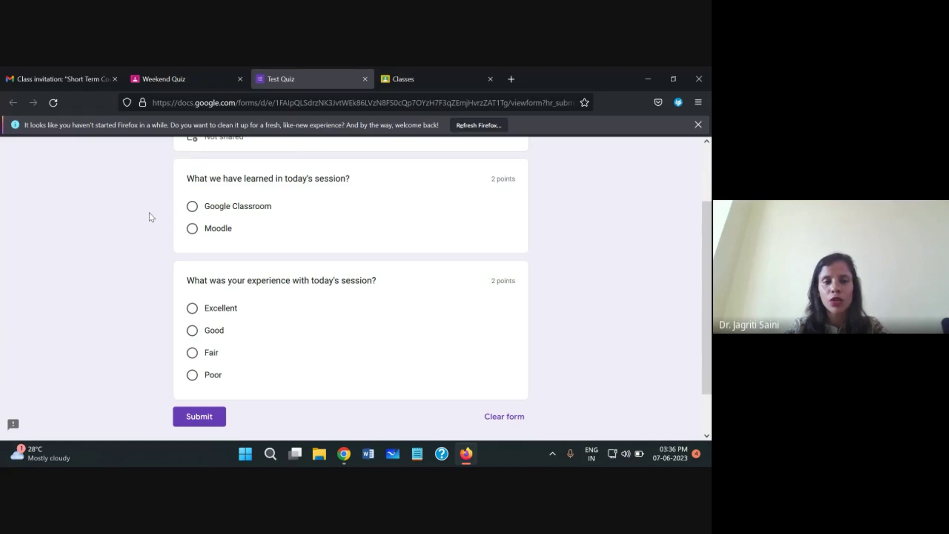
click(192, 206)
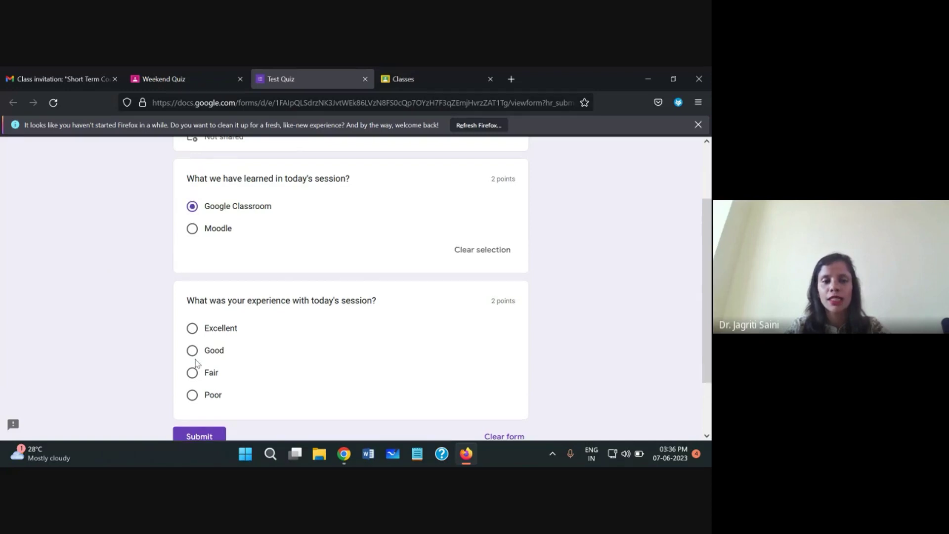
click(193, 350)
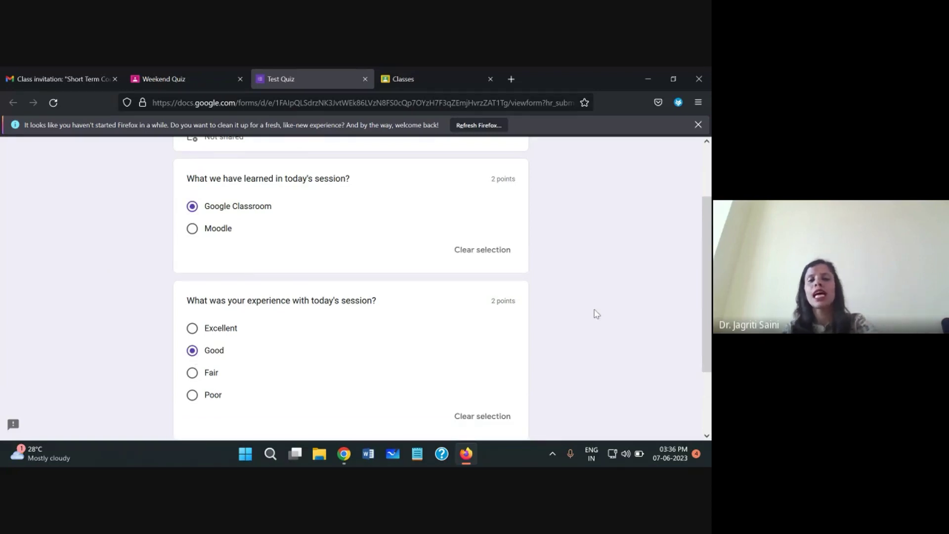
scroll(596, 313, down, 3)
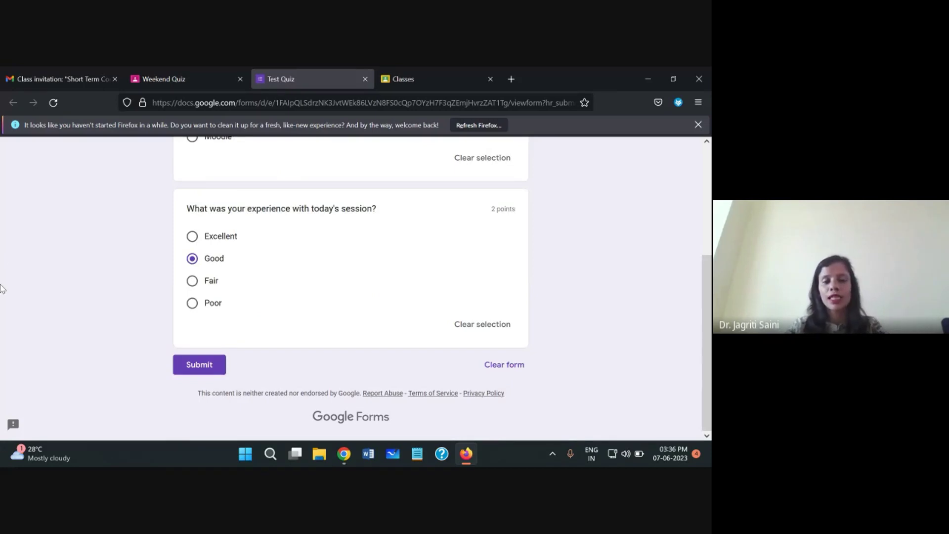
click(217, 368)
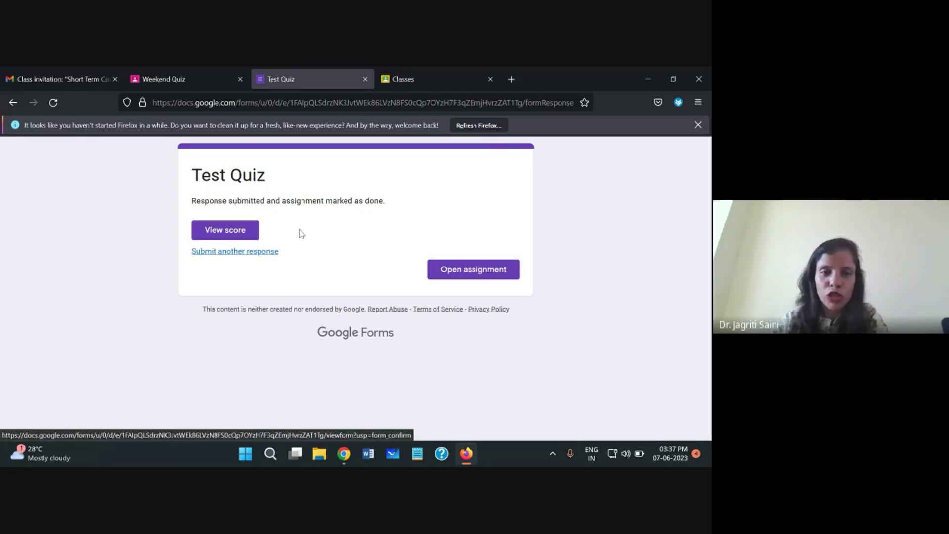
View the score of the submitted Test Quiz and review the total points and the marking of both answers
click(236, 236)
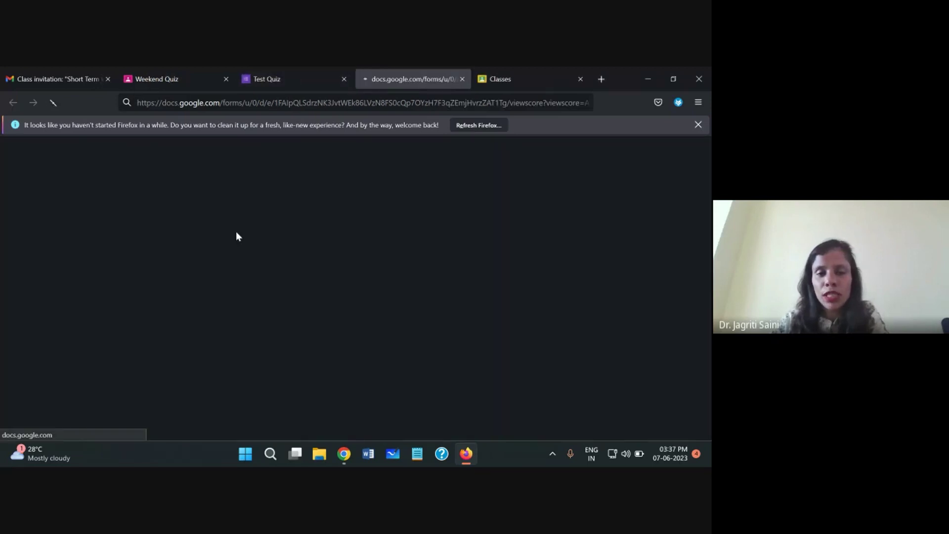
scroll(608, 286, down, 3)
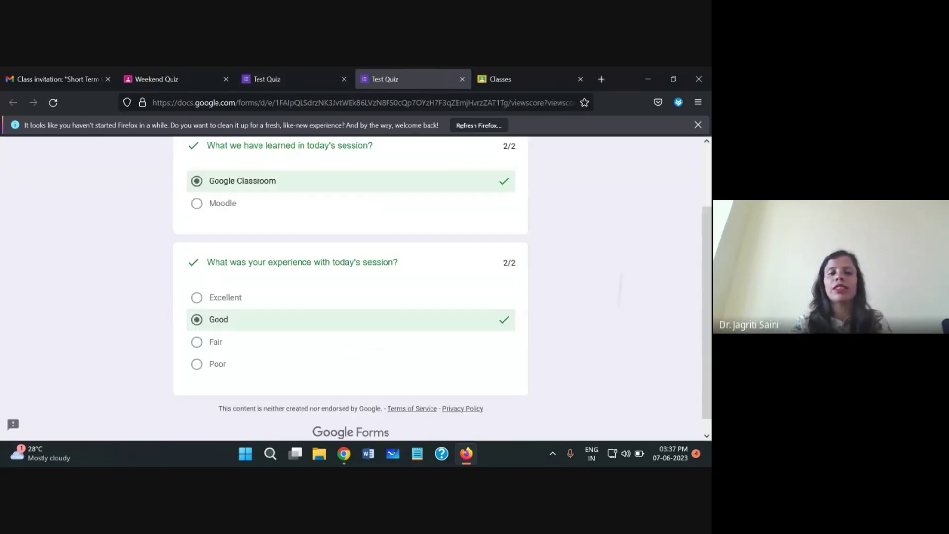
scroll(351, 290, up, 2)
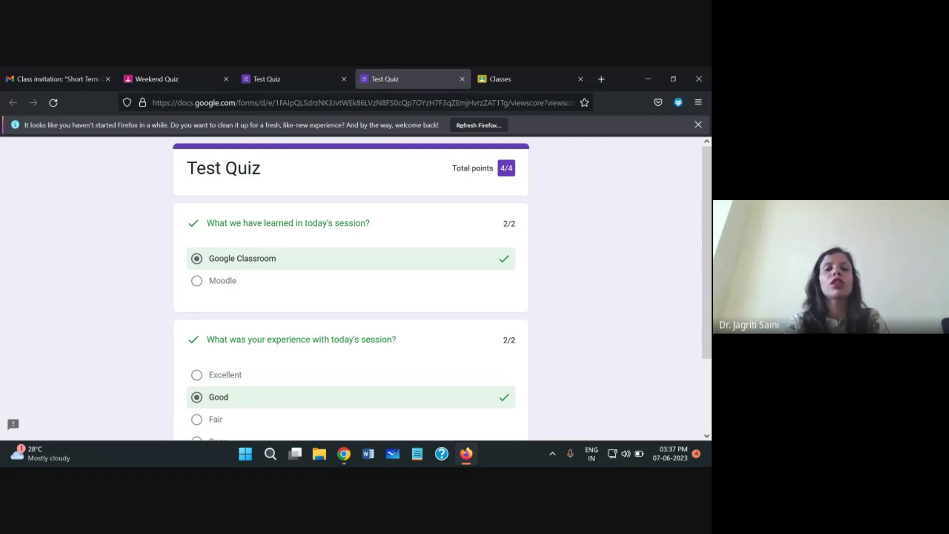
scroll(351, 289, down, 3)
scroll(351, 289, up, 3)
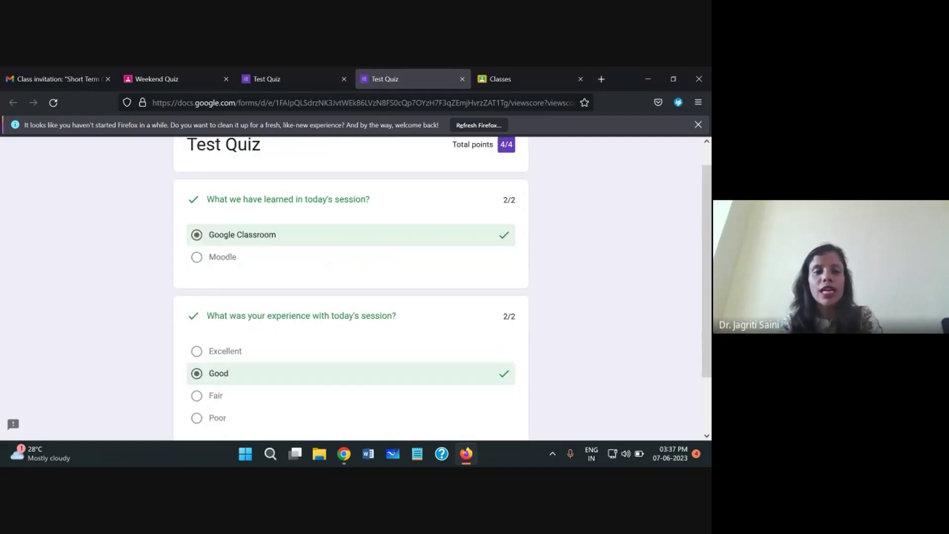
scroll(350, 289, down, 3)
scroll(351, 289, up, 3)
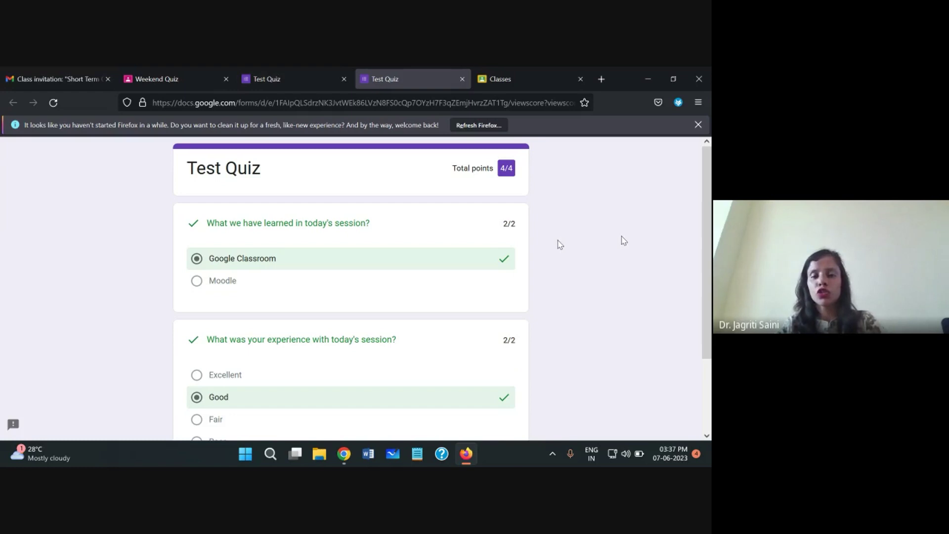
Switch to the teacher's account in Chrome and look over the turned-in student work for Weekend Quiz
mouse_move(341, 455)
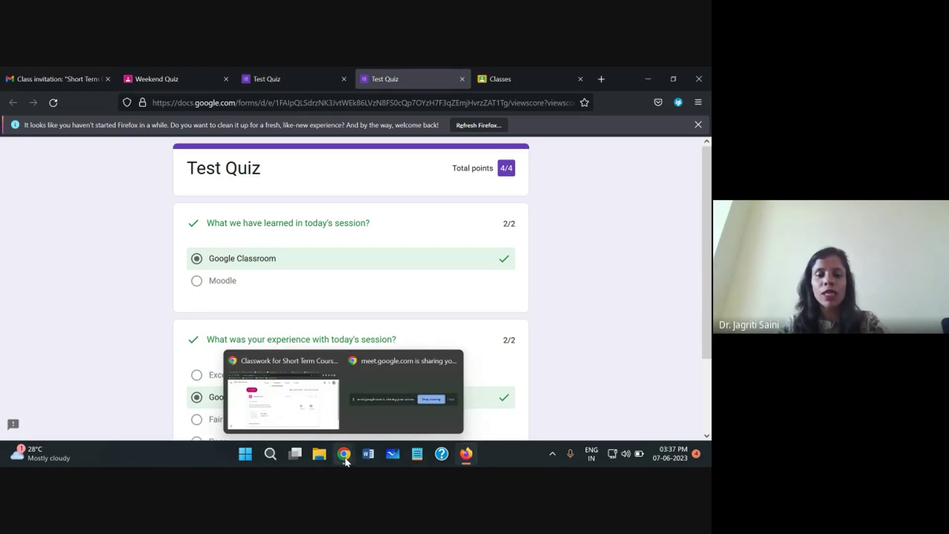
click(289, 399)
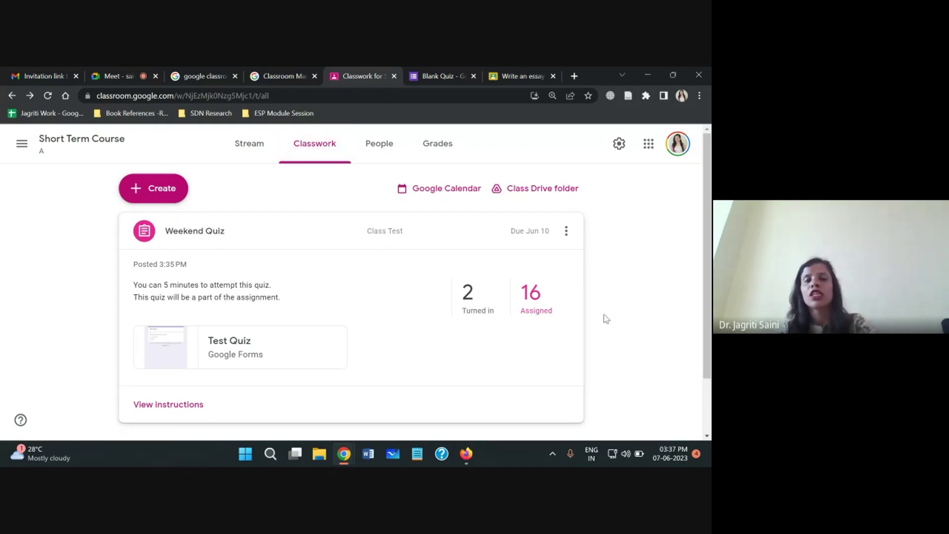
scroll(606, 319, down, 1)
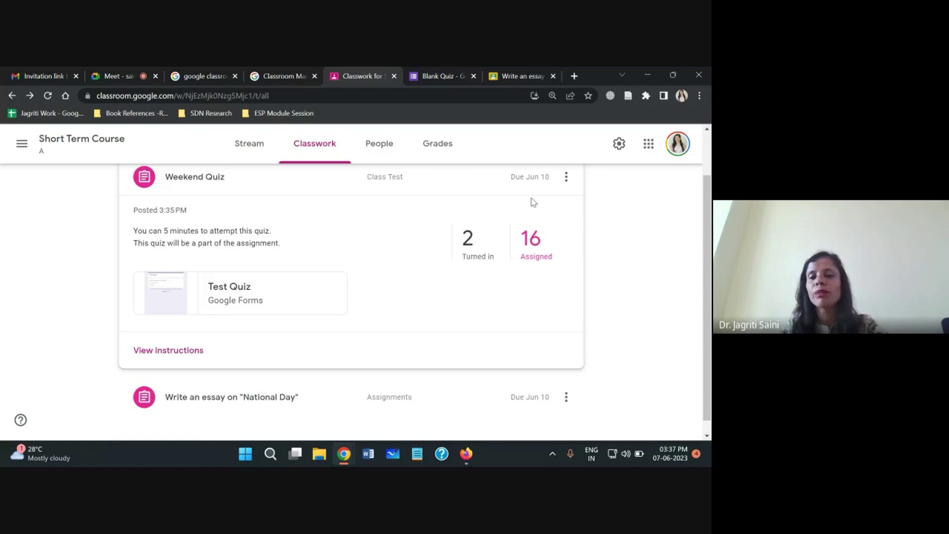
scroll(465, 254, up, 1)
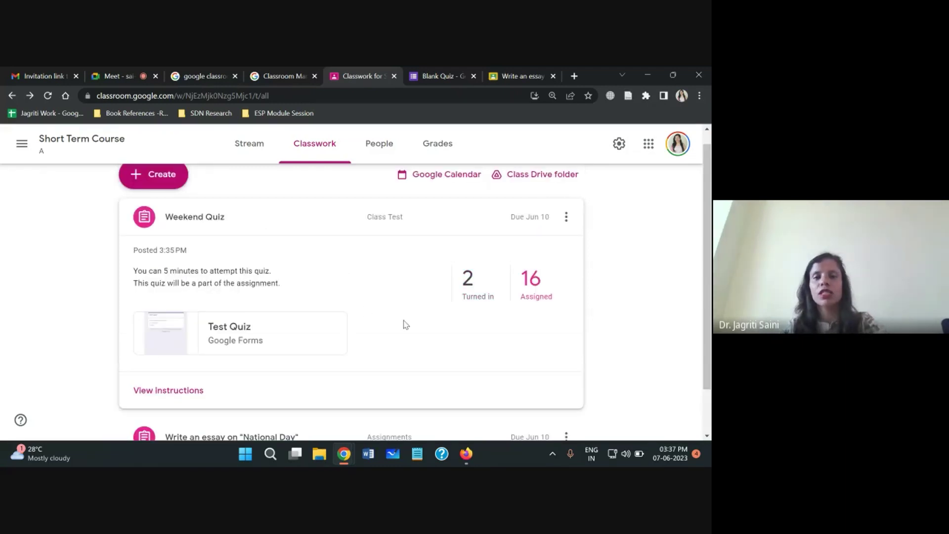
scroll(405, 325, up, 1)
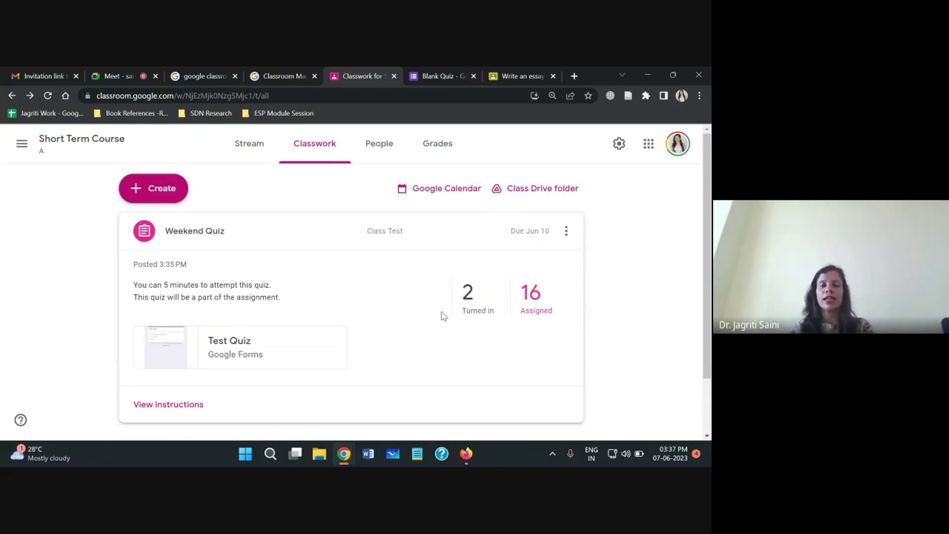
click(473, 304)
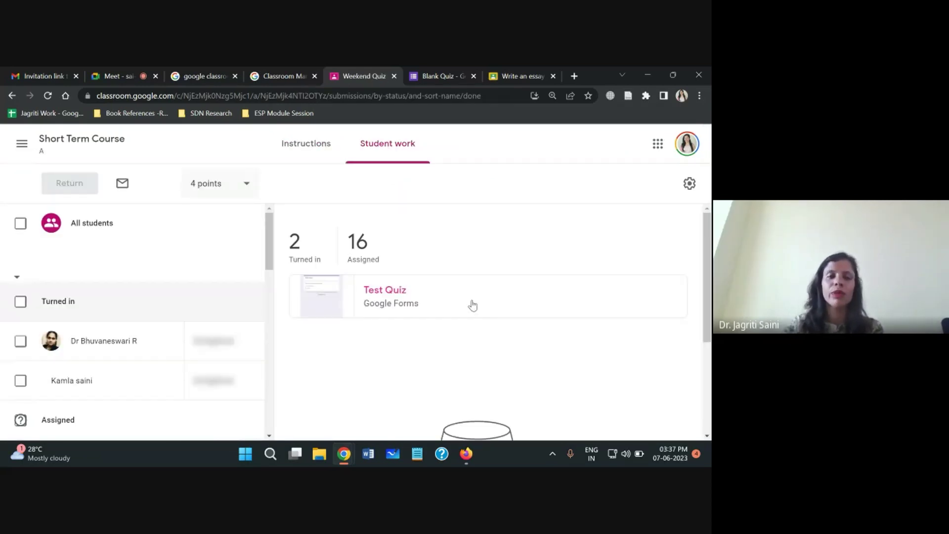
scroll(472, 304, down, 1)
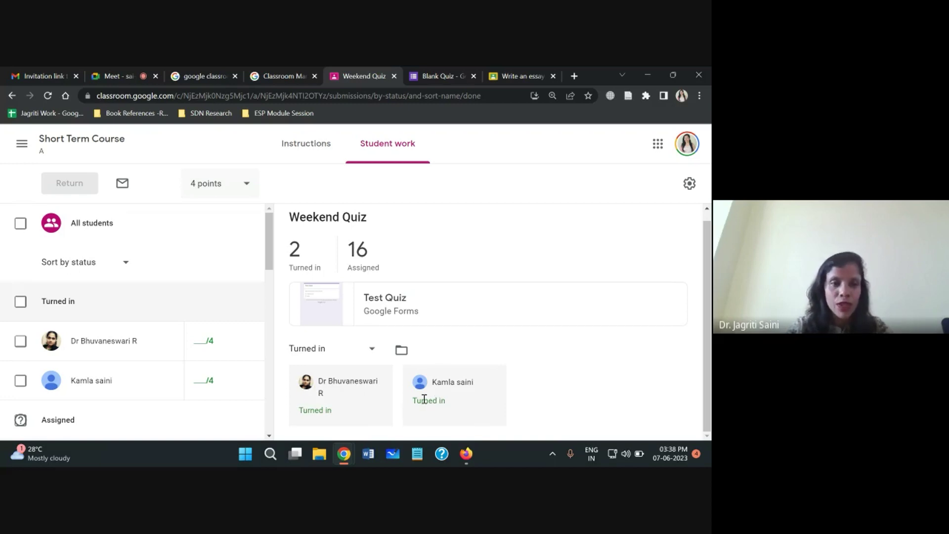
scroll(271, 247, down, 2)
scroll(275, 211, up, 2)
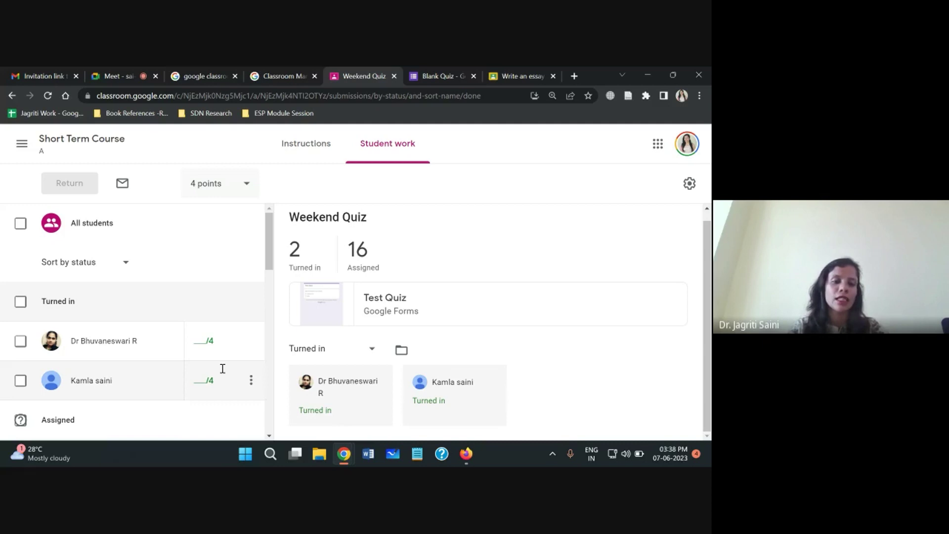
Open the first turned-in student's Weekend Quiz submission and reload the page to check for a grade
click(96, 345)
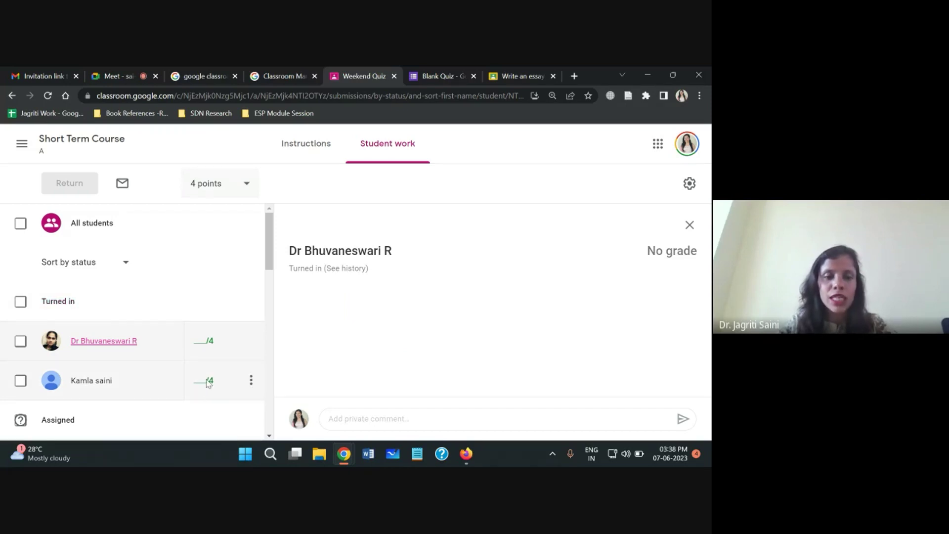
click(206, 341)
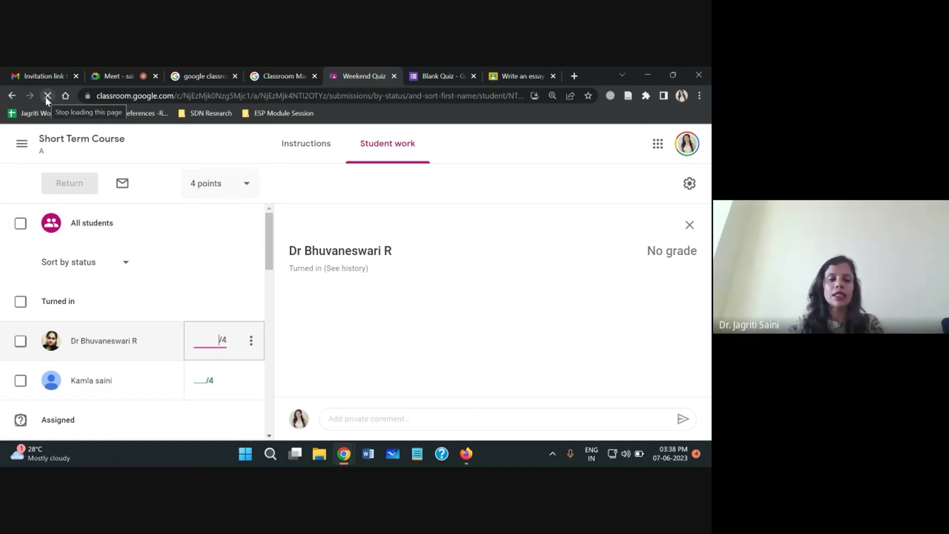
click(47, 96)
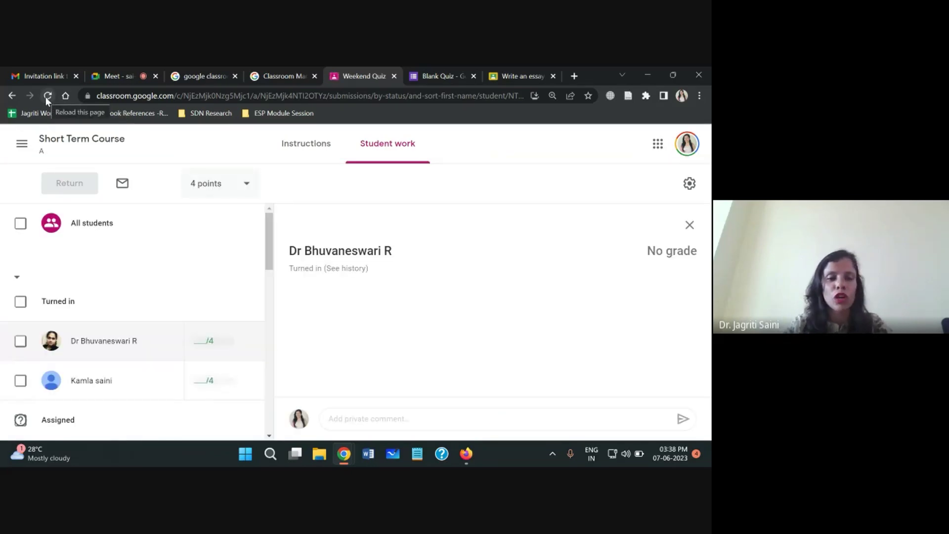
click(21, 141)
click(541, 165)
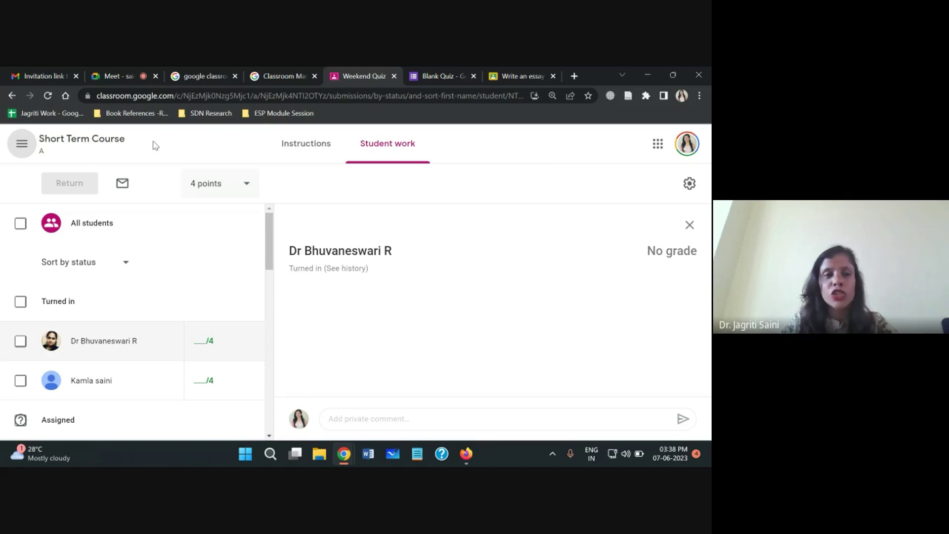
Return to the Short Term Course and examine the class average and overall grades in its gradebook
click(55, 143)
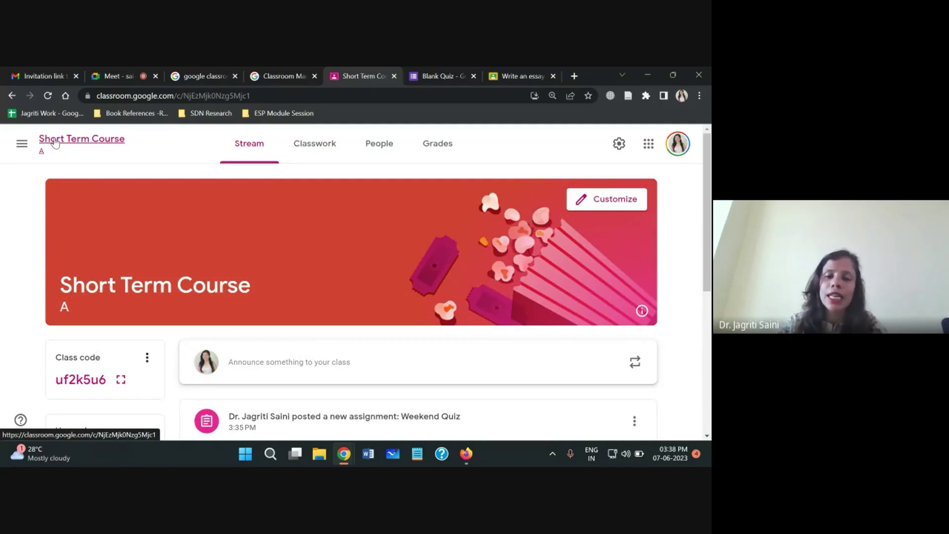
click(436, 149)
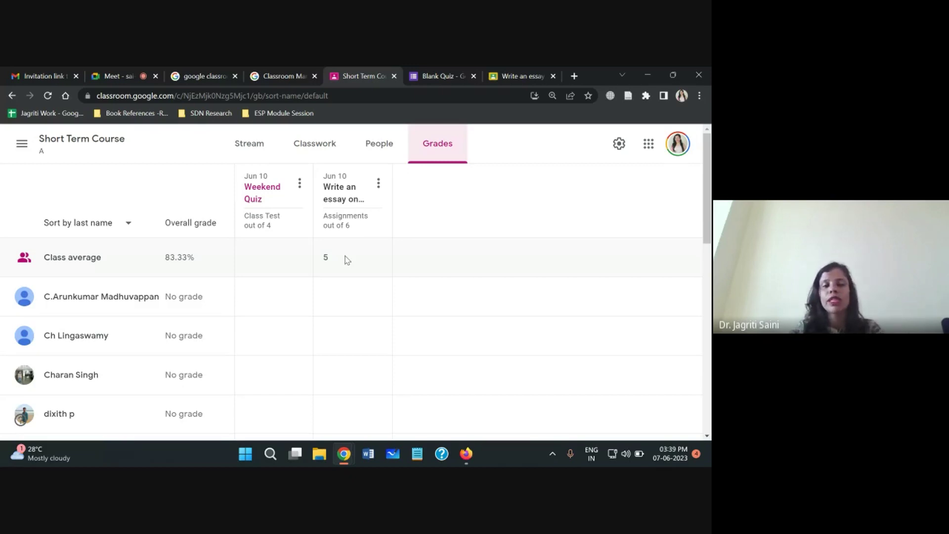
click(327, 259)
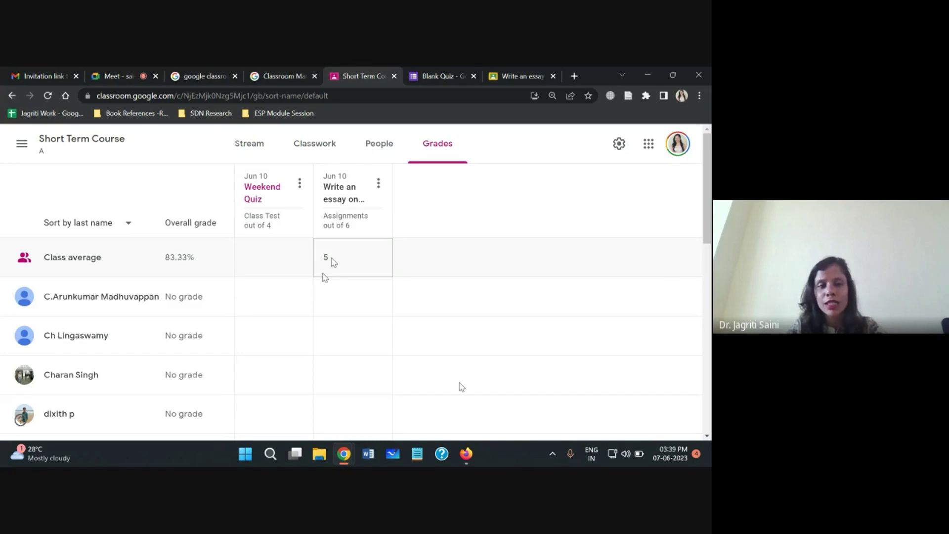
click(159, 259)
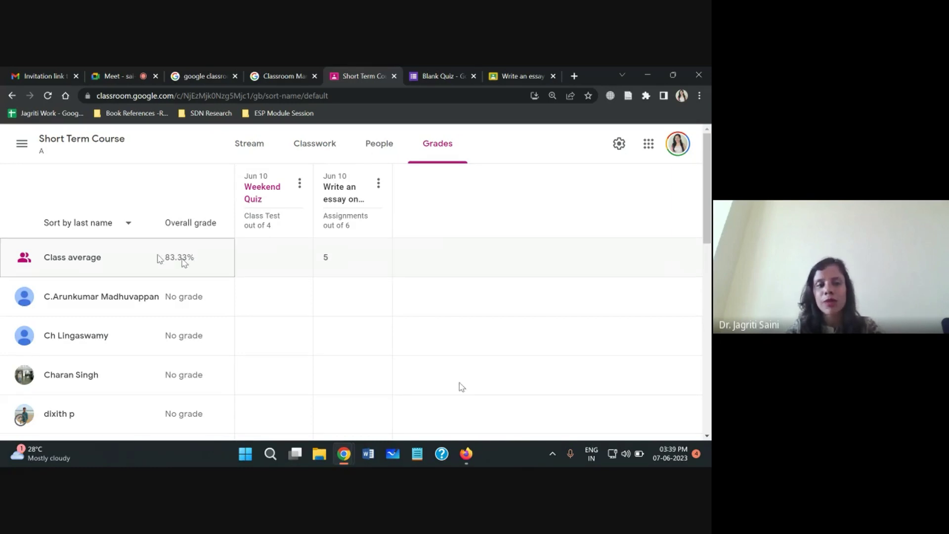
mouse_move(709, 235)
mouse_down()
mouse_move(709, 418)
mouse_move(707, 218)
mouse_up()
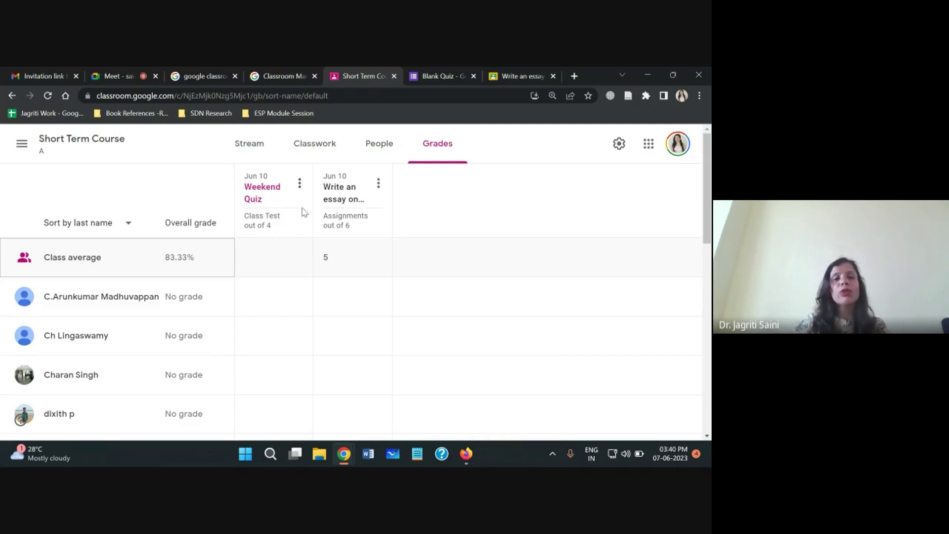
Open the class Drive folder from the classwork page, view its files, and return to the class stream
click(258, 148)
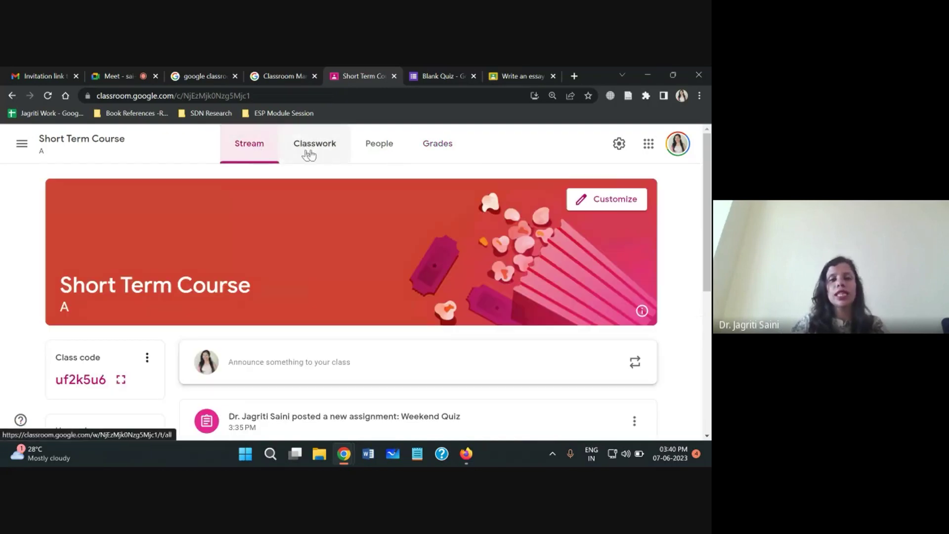
click(310, 151)
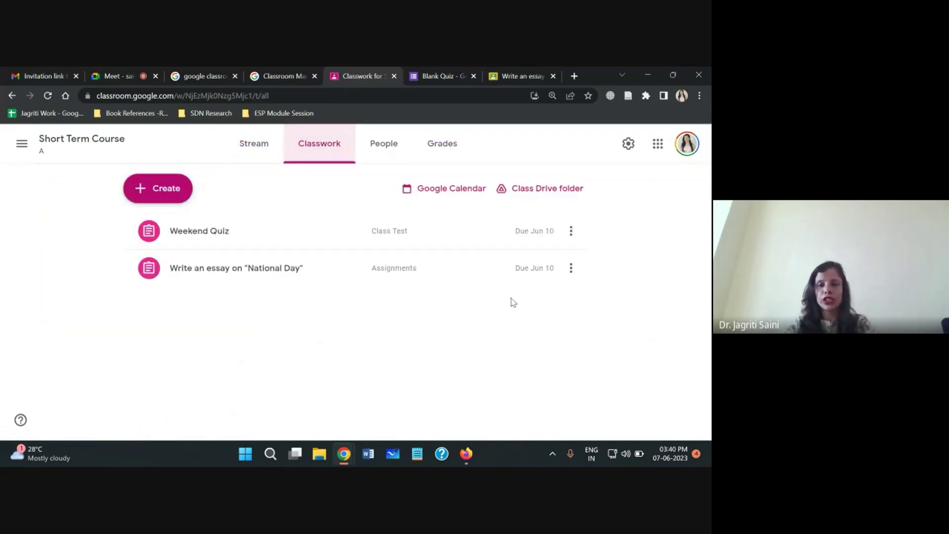
click(556, 190)
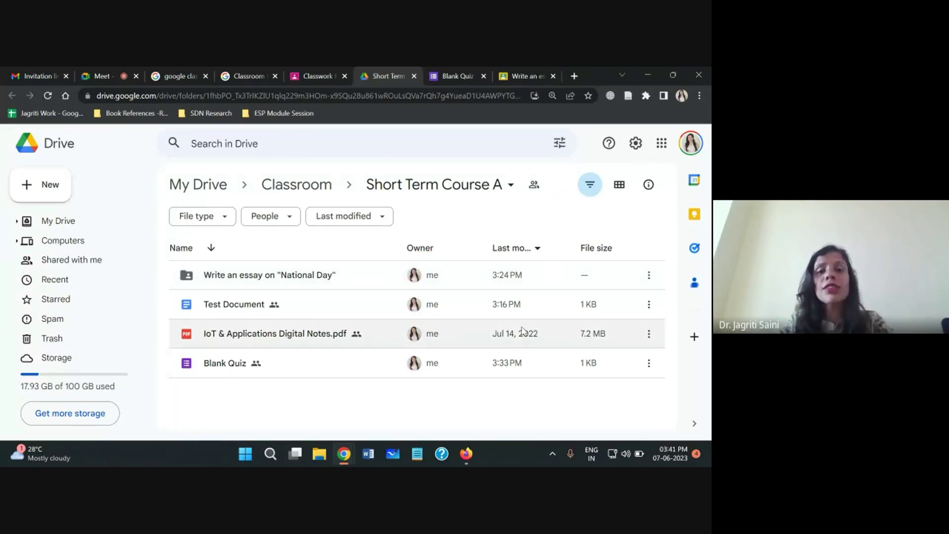
click(316, 74)
click(253, 143)
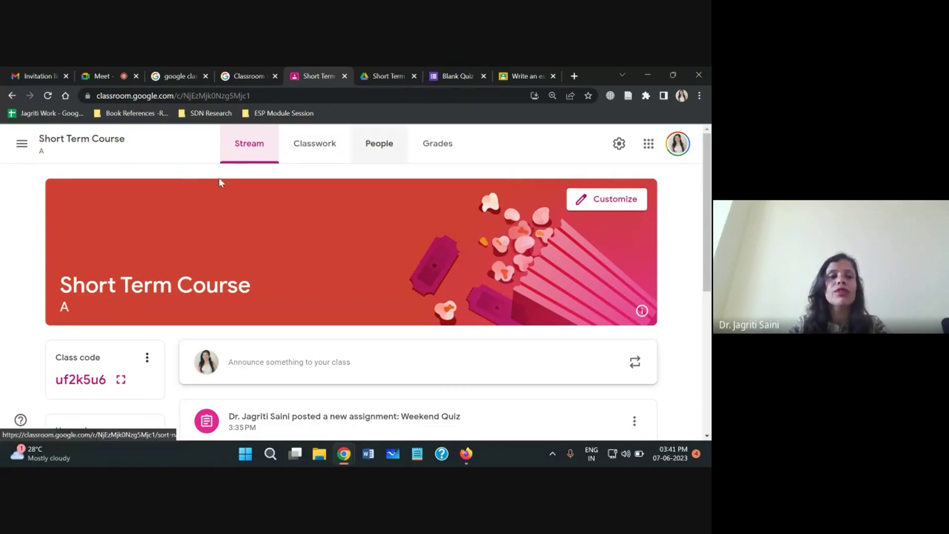
View the assignments due this week in the Classroom calendar and go back to the class stream
click(22, 145)
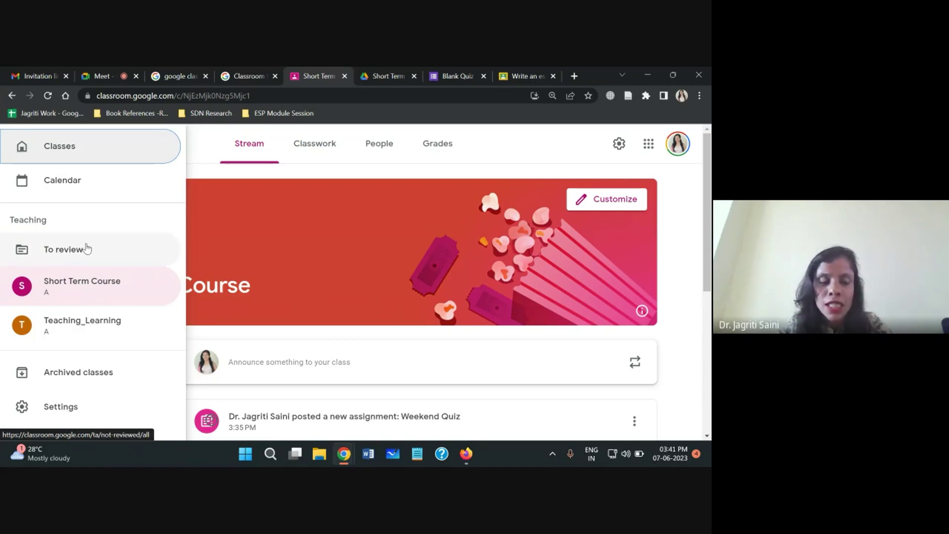
click(72, 181)
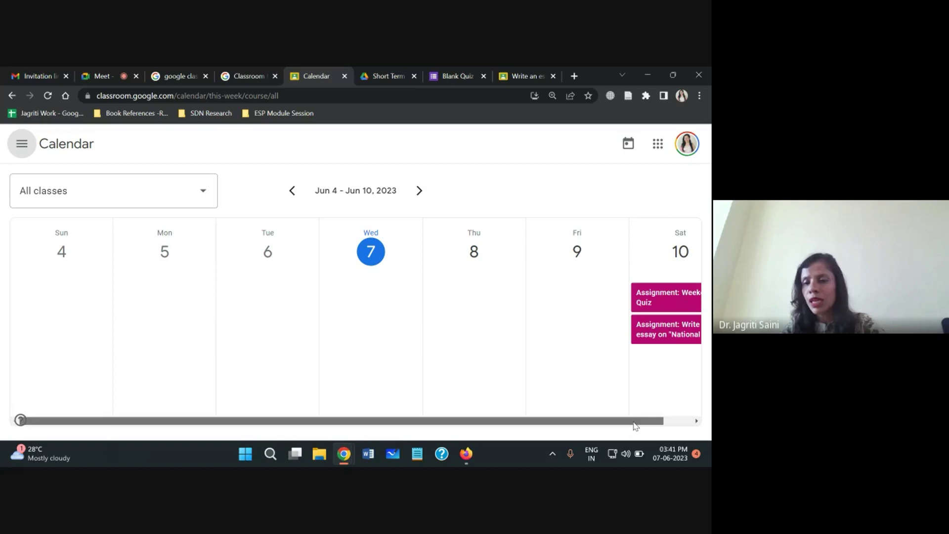
click(696, 421)
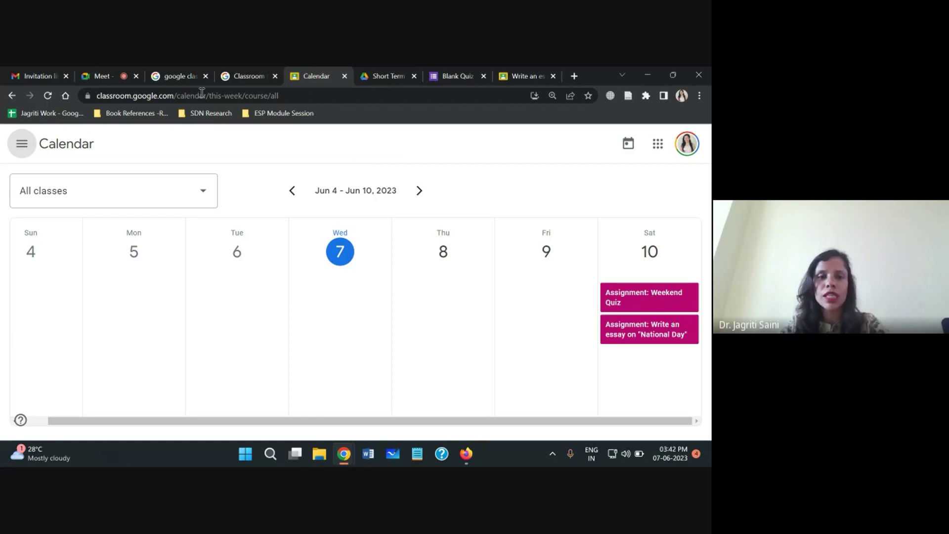
click(12, 95)
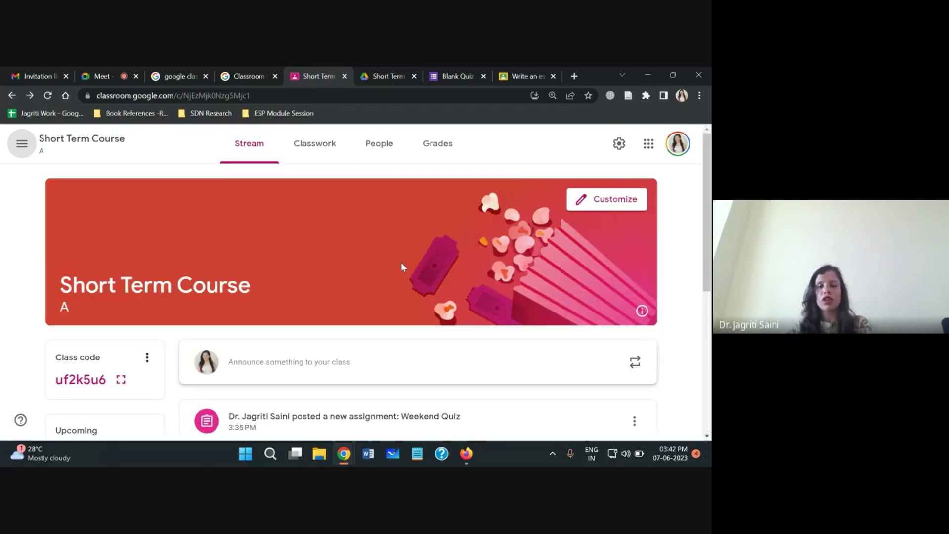
Switch to the student's account in Firefox and open the Short Term Course classwork from the Weekend Quiz page
click(466, 453)
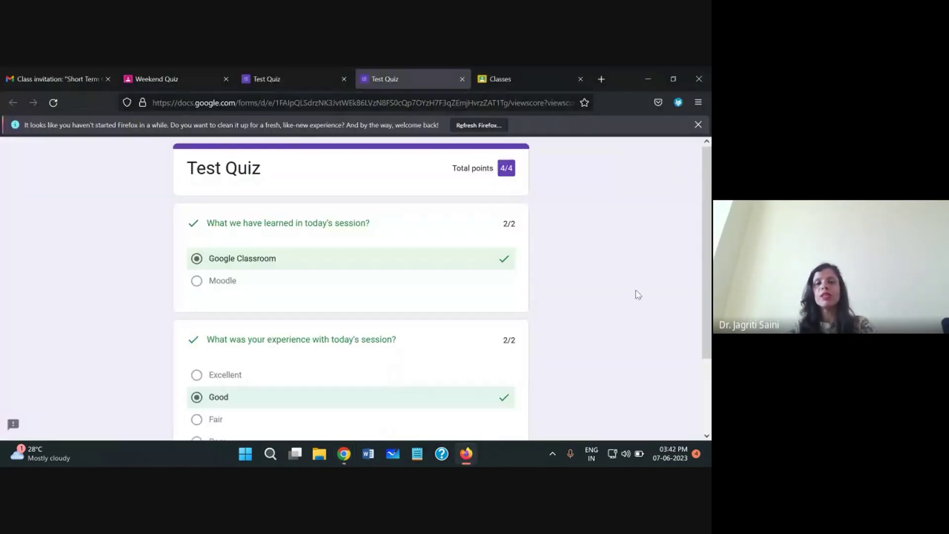
click(273, 74)
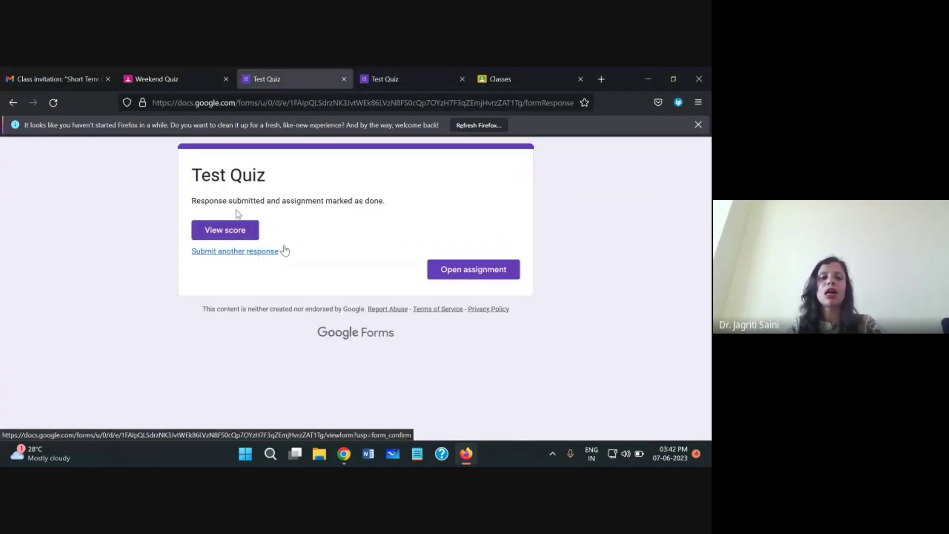
click(170, 80)
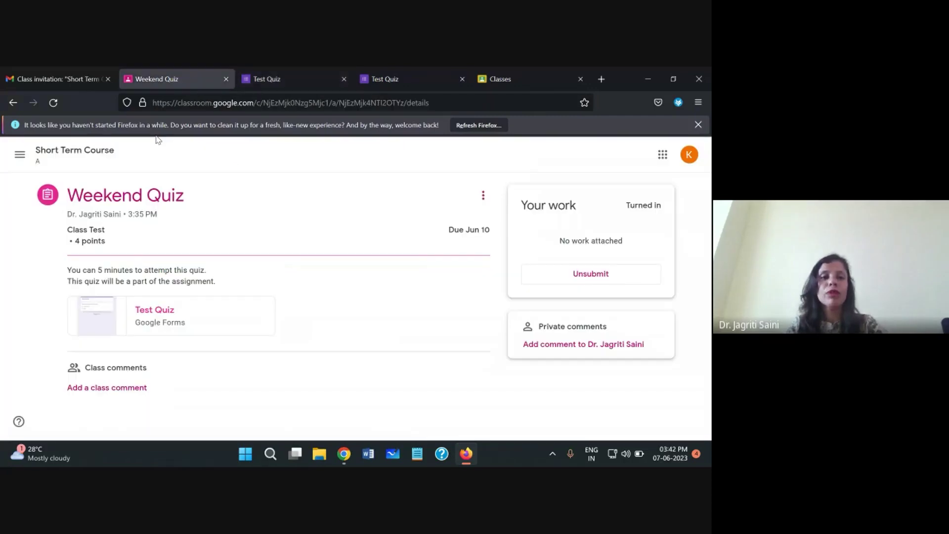
click(89, 154)
click(345, 155)
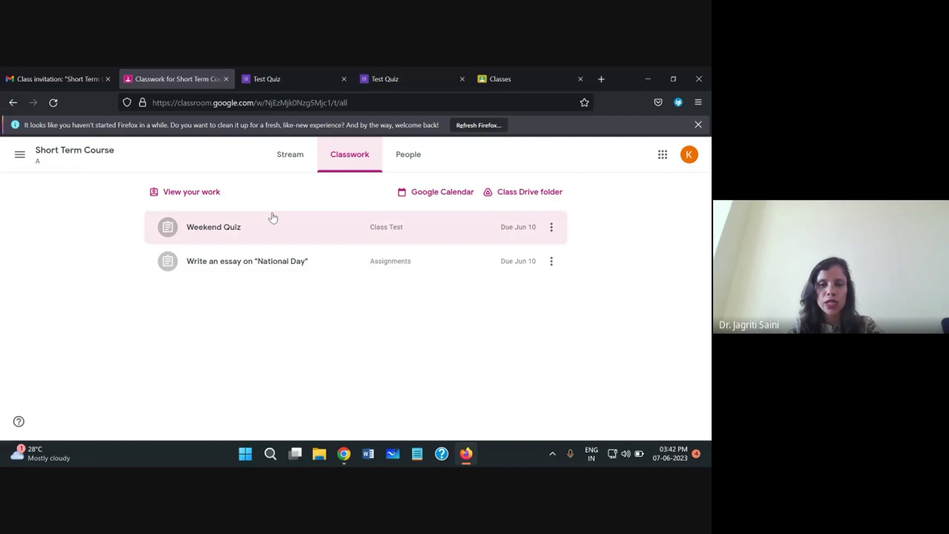
Open the student's class Drive folder, dismiss the file-moving tip, view its contents, and return to the class stream
click(544, 198)
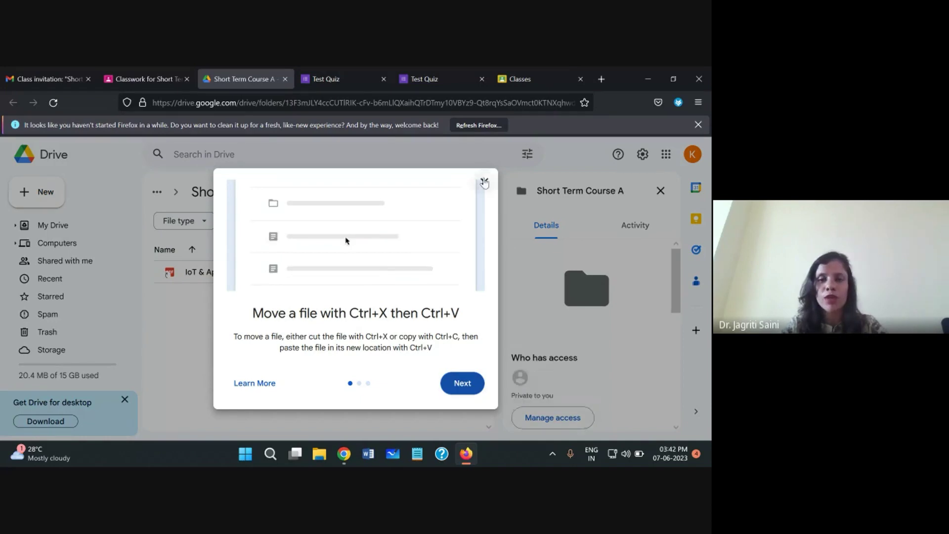
key(Escape)
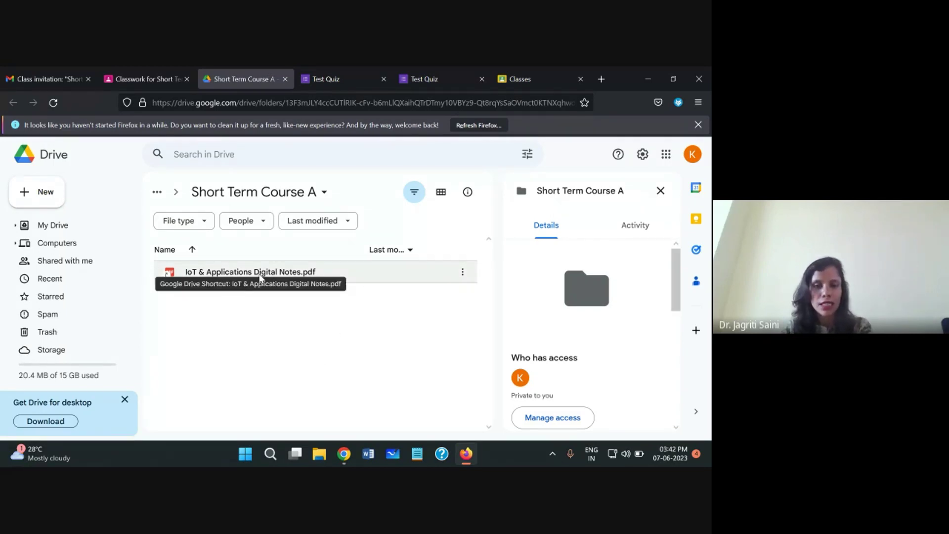
click(161, 72)
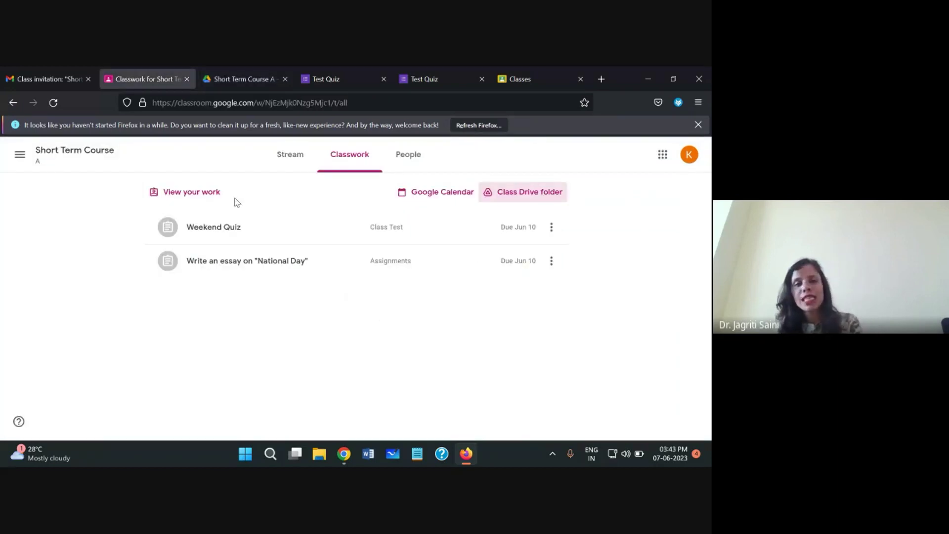
click(290, 162)
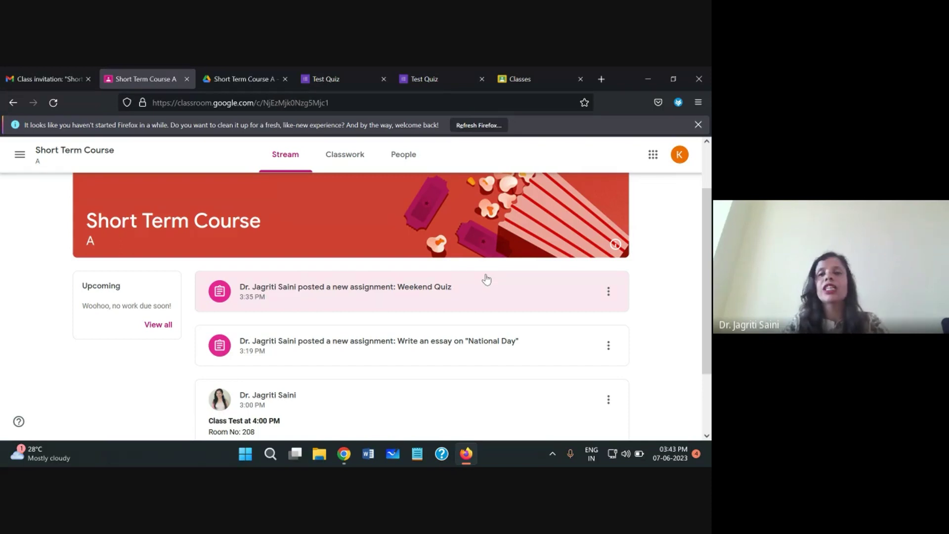
Return to the teacher's class stream in Chrome, review its posts, and switch to the Google Meet call's messages
click(649, 77)
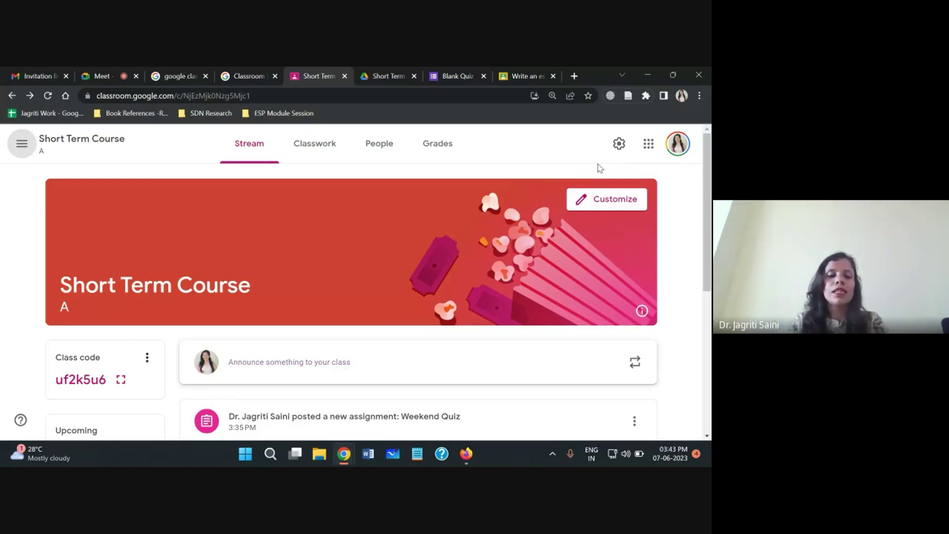
scroll(600, 168, down, 5)
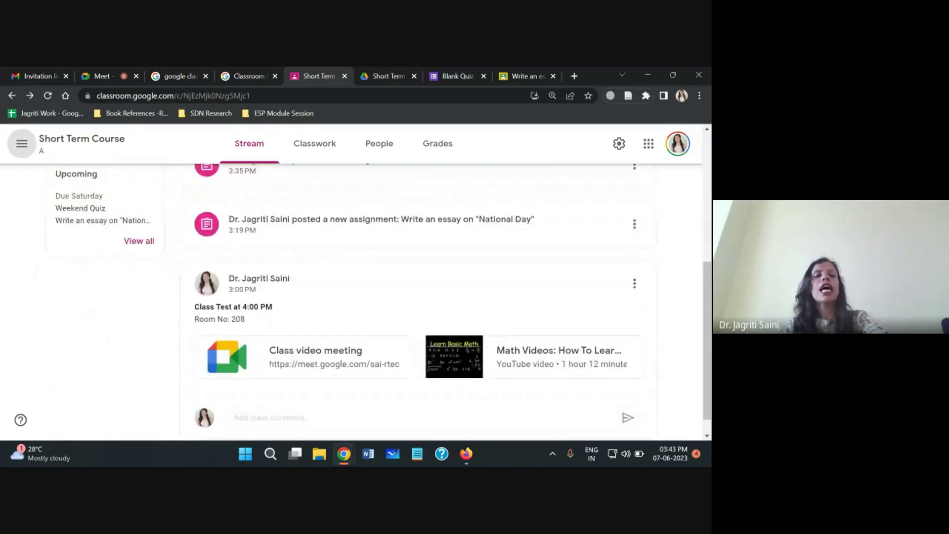
scroll(417, 302, up, 2)
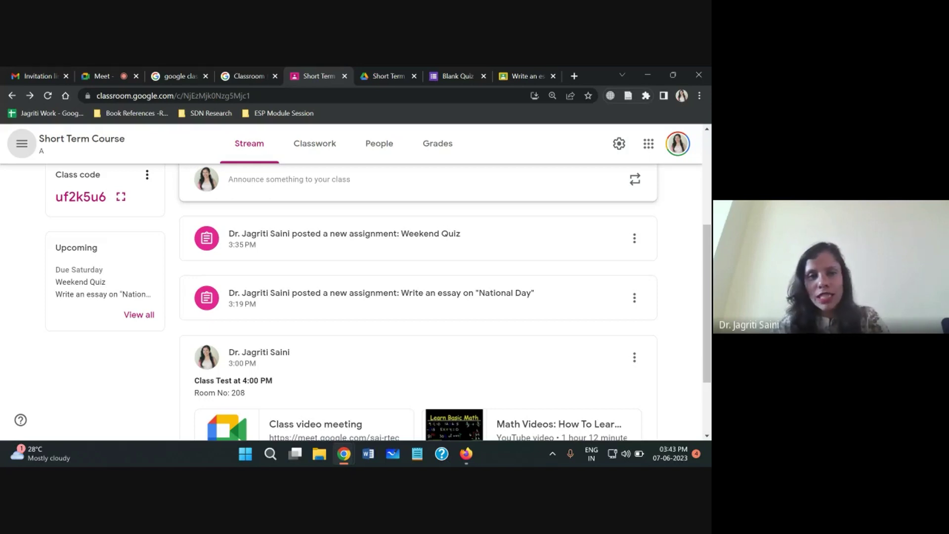
click(172, 67)
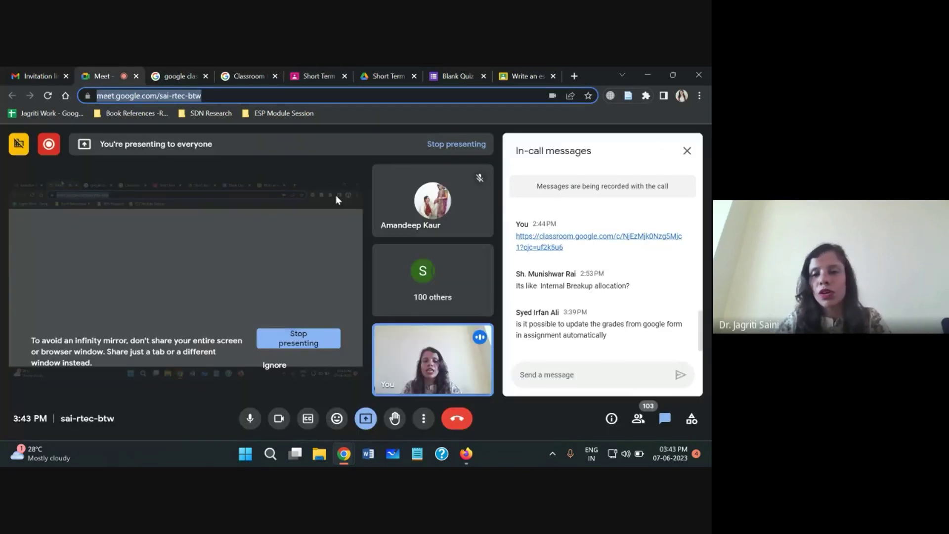